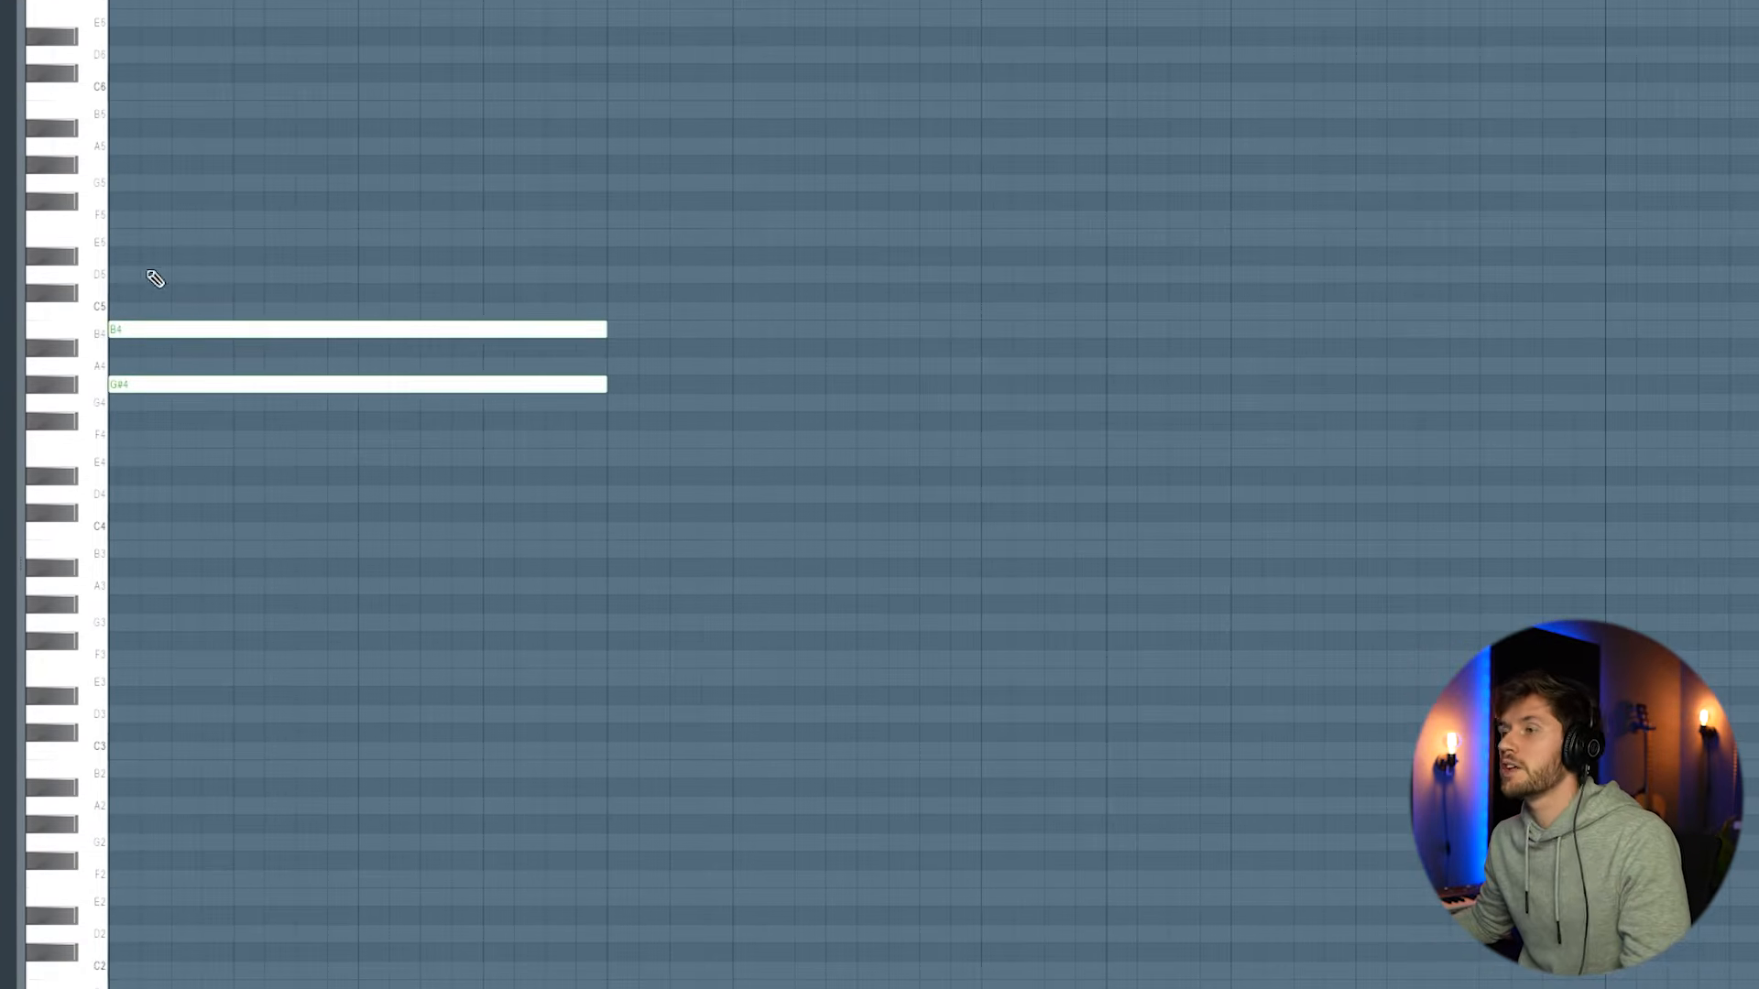
# - Add a one-bar D#5 note above the B4 and G#4 notes and duplicate the chord into bar 2
pyautogui.moveTo(148, 257); pyautogui.dragTo(85, 259)
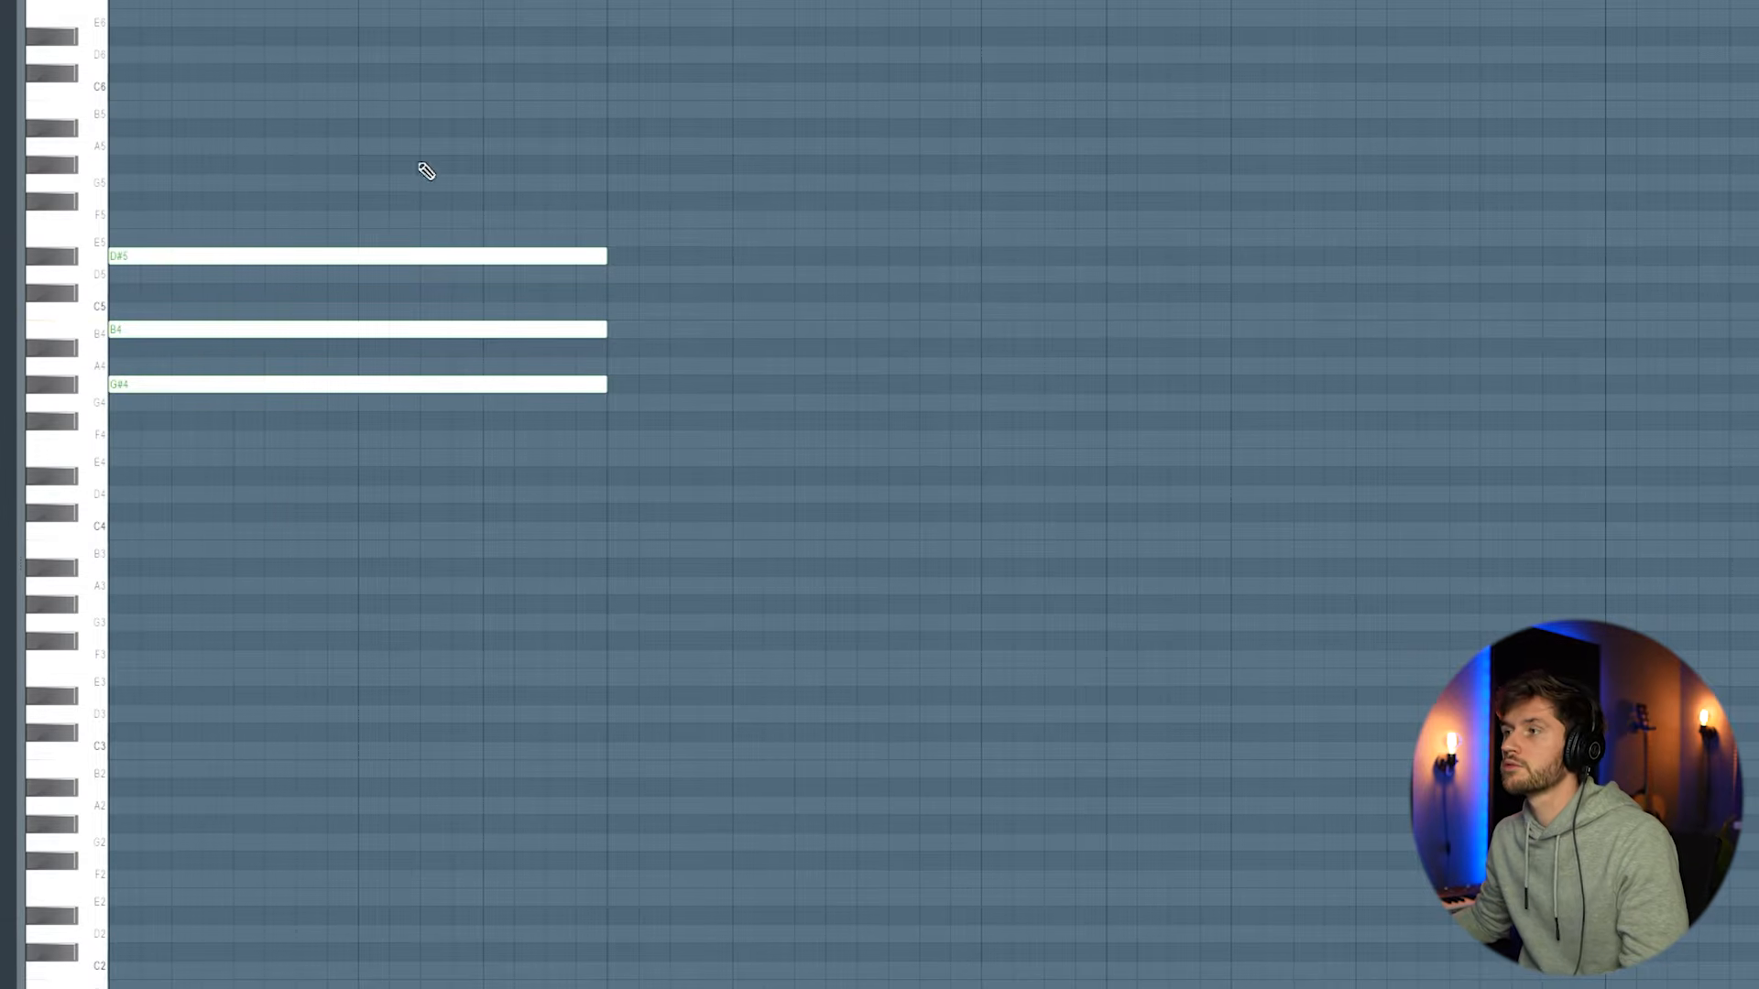
pyautogui.press('space')
pyautogui.hotkey('ctrl', 'b')
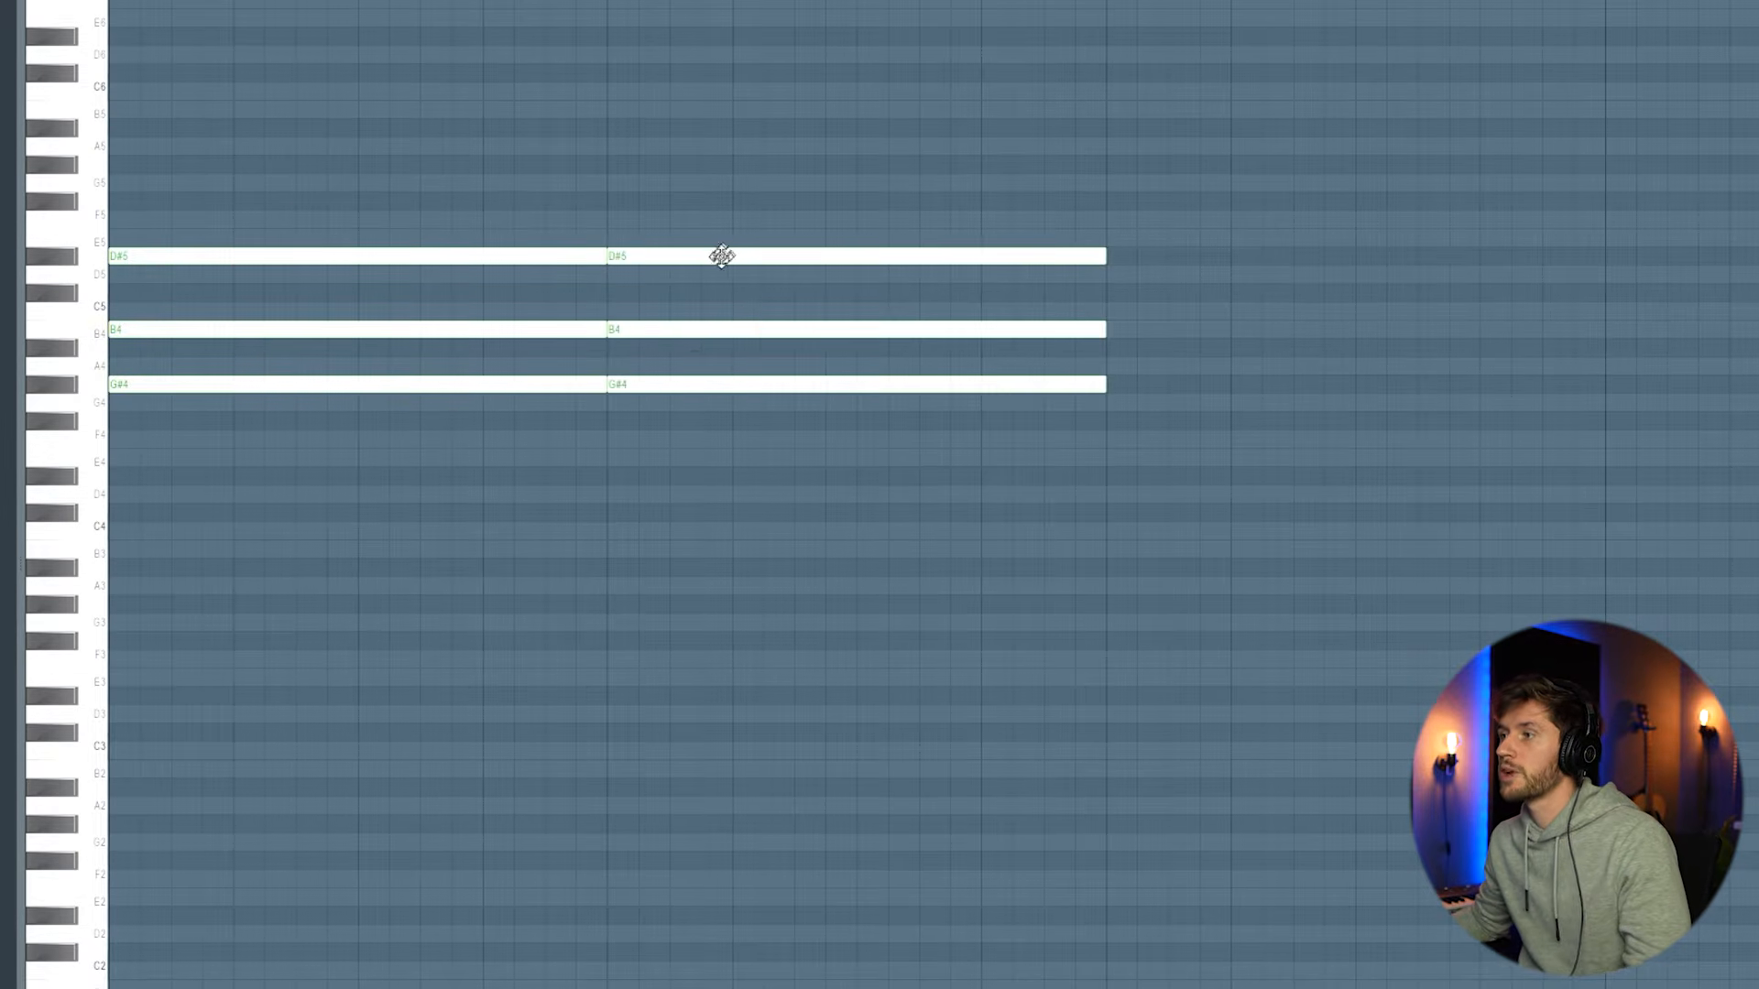
# - Raise the top note of the second chord to F#5 and play back both chords
pyautogui.moveTo(691, 253); pyautogui.dragTo(701, 195)
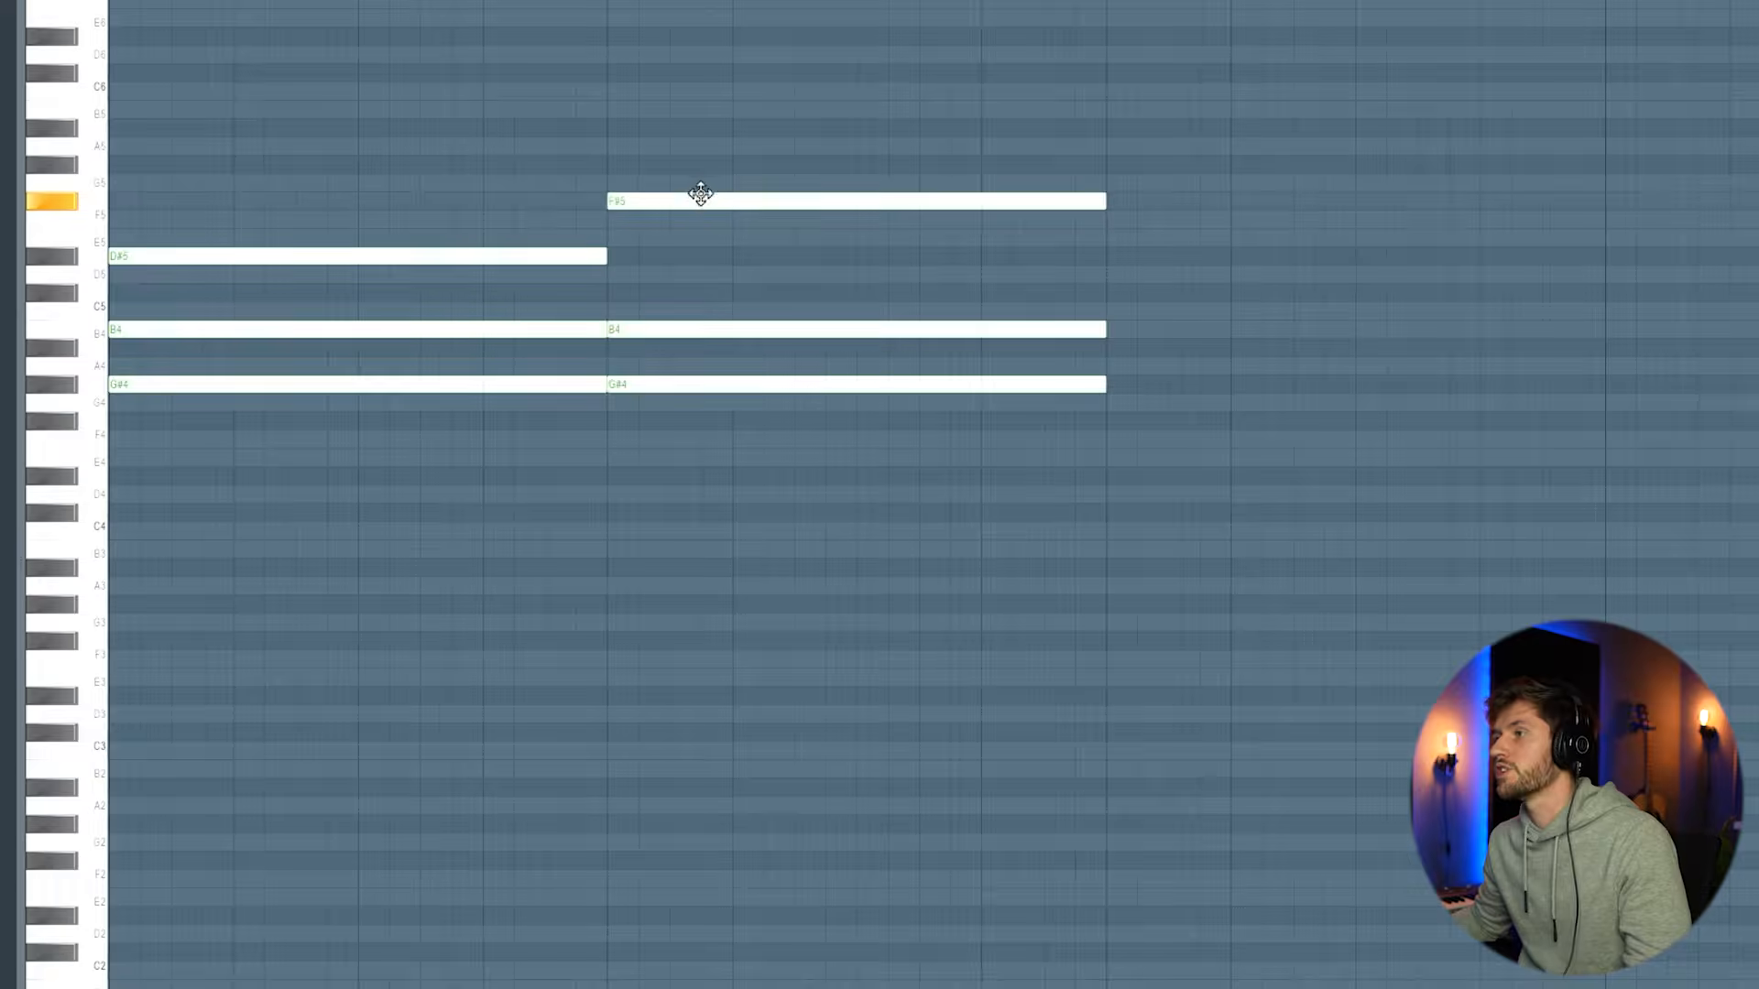
pyautogui.press('space')
pyautogui.scroll(-2, 875, 246)
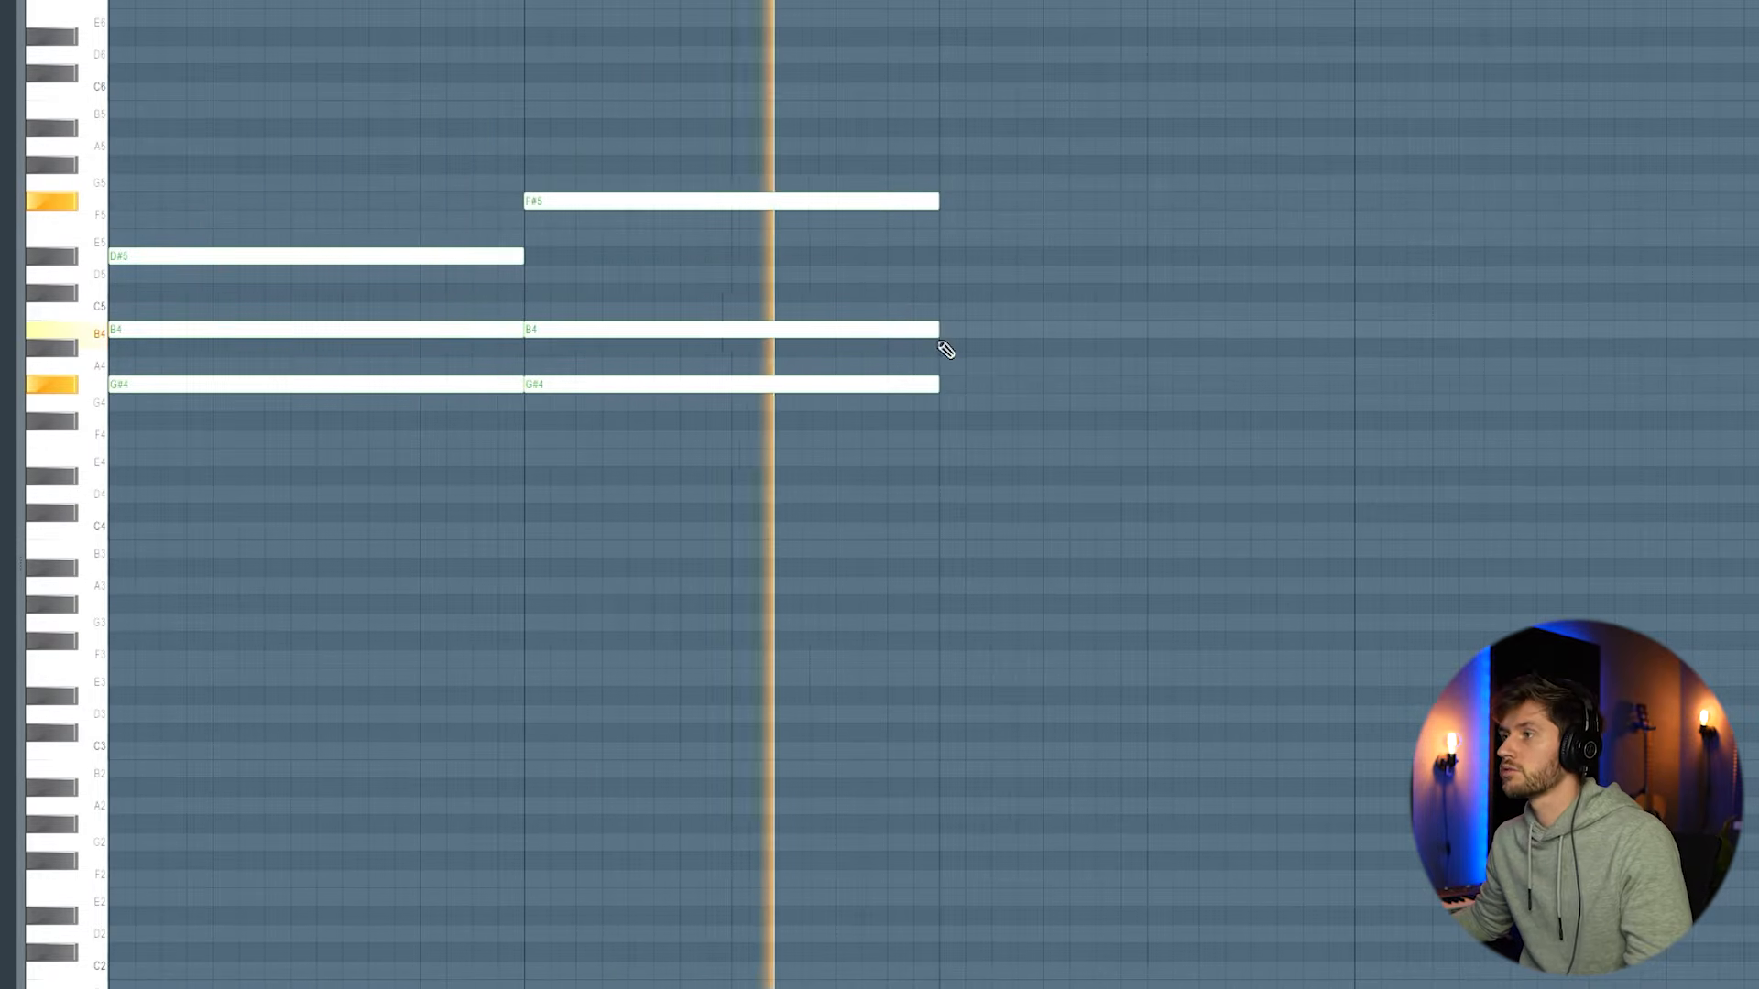
pyautogui.press('space')
# - Copy the first chord into bar 3, lower the copy's G#4 to D#4 and play the progression
pyautogui.click(944, 476)
pyautogui.moveTo(137, 100); pyautogui.dragTo(303, 561)
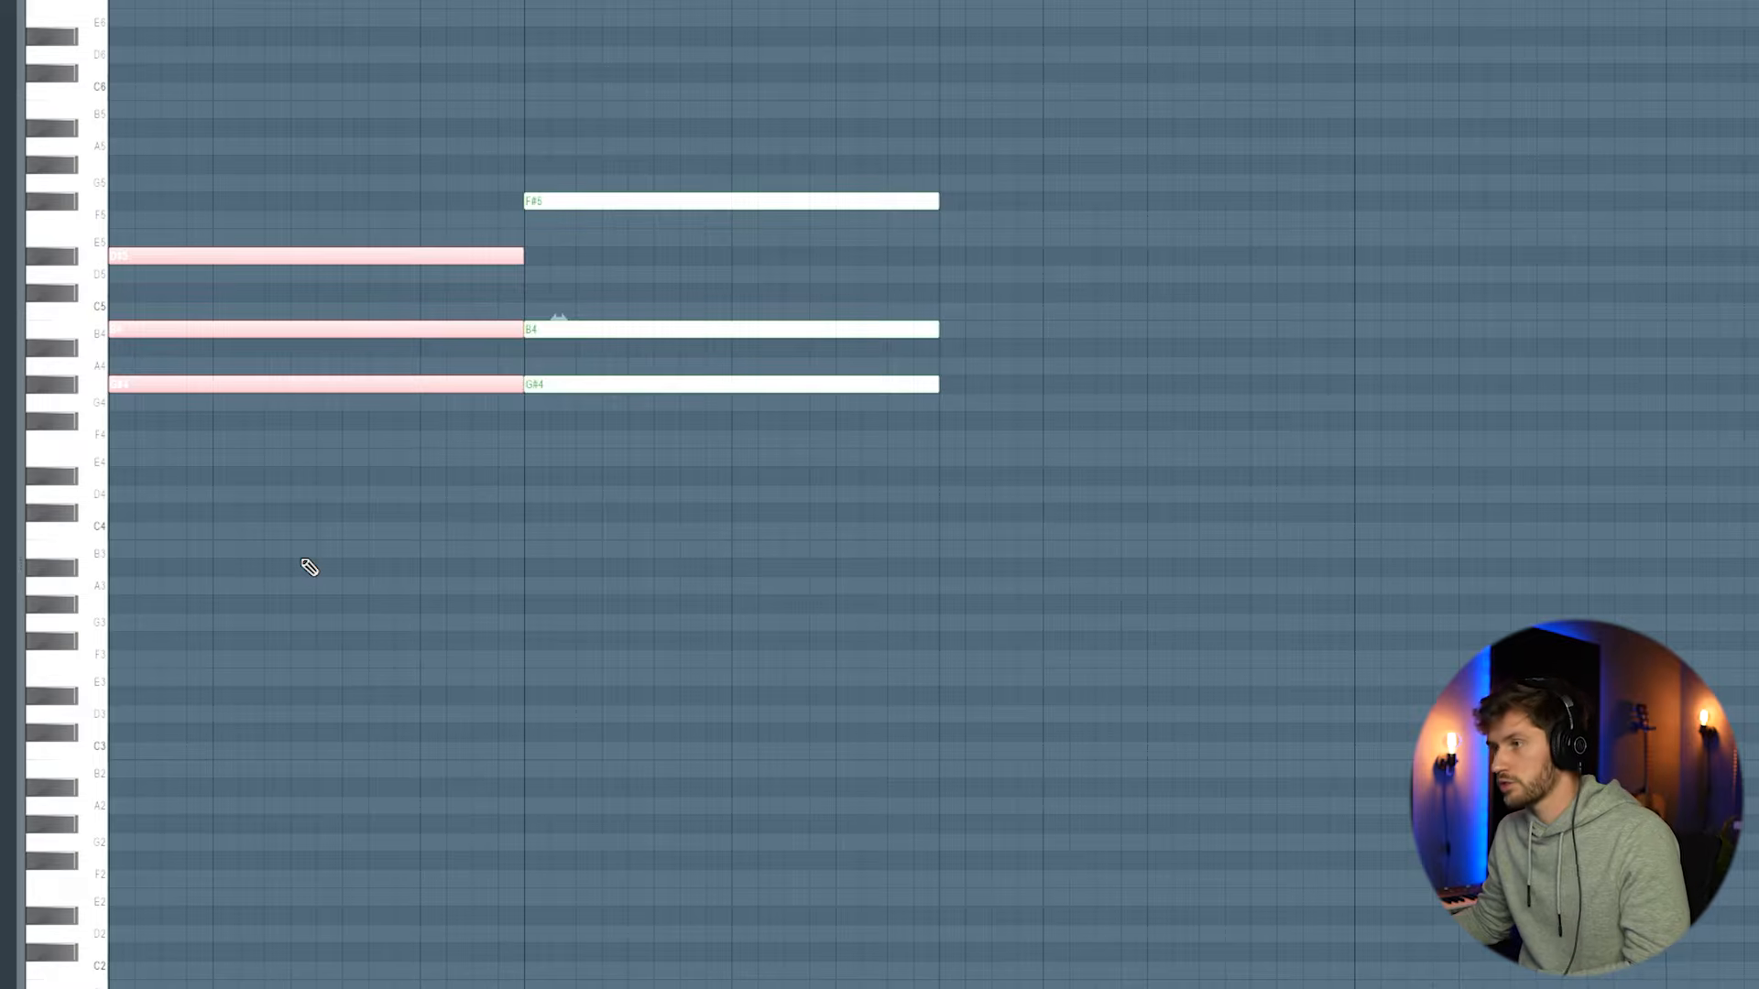
pyautogui.moveTo(178, 257); pyautogui.dragTo(1010, 246)
pyautogui.keyDown('ctrl'); pyautogui.click(1103, 187); pyautogui.keyUp('ctrl')
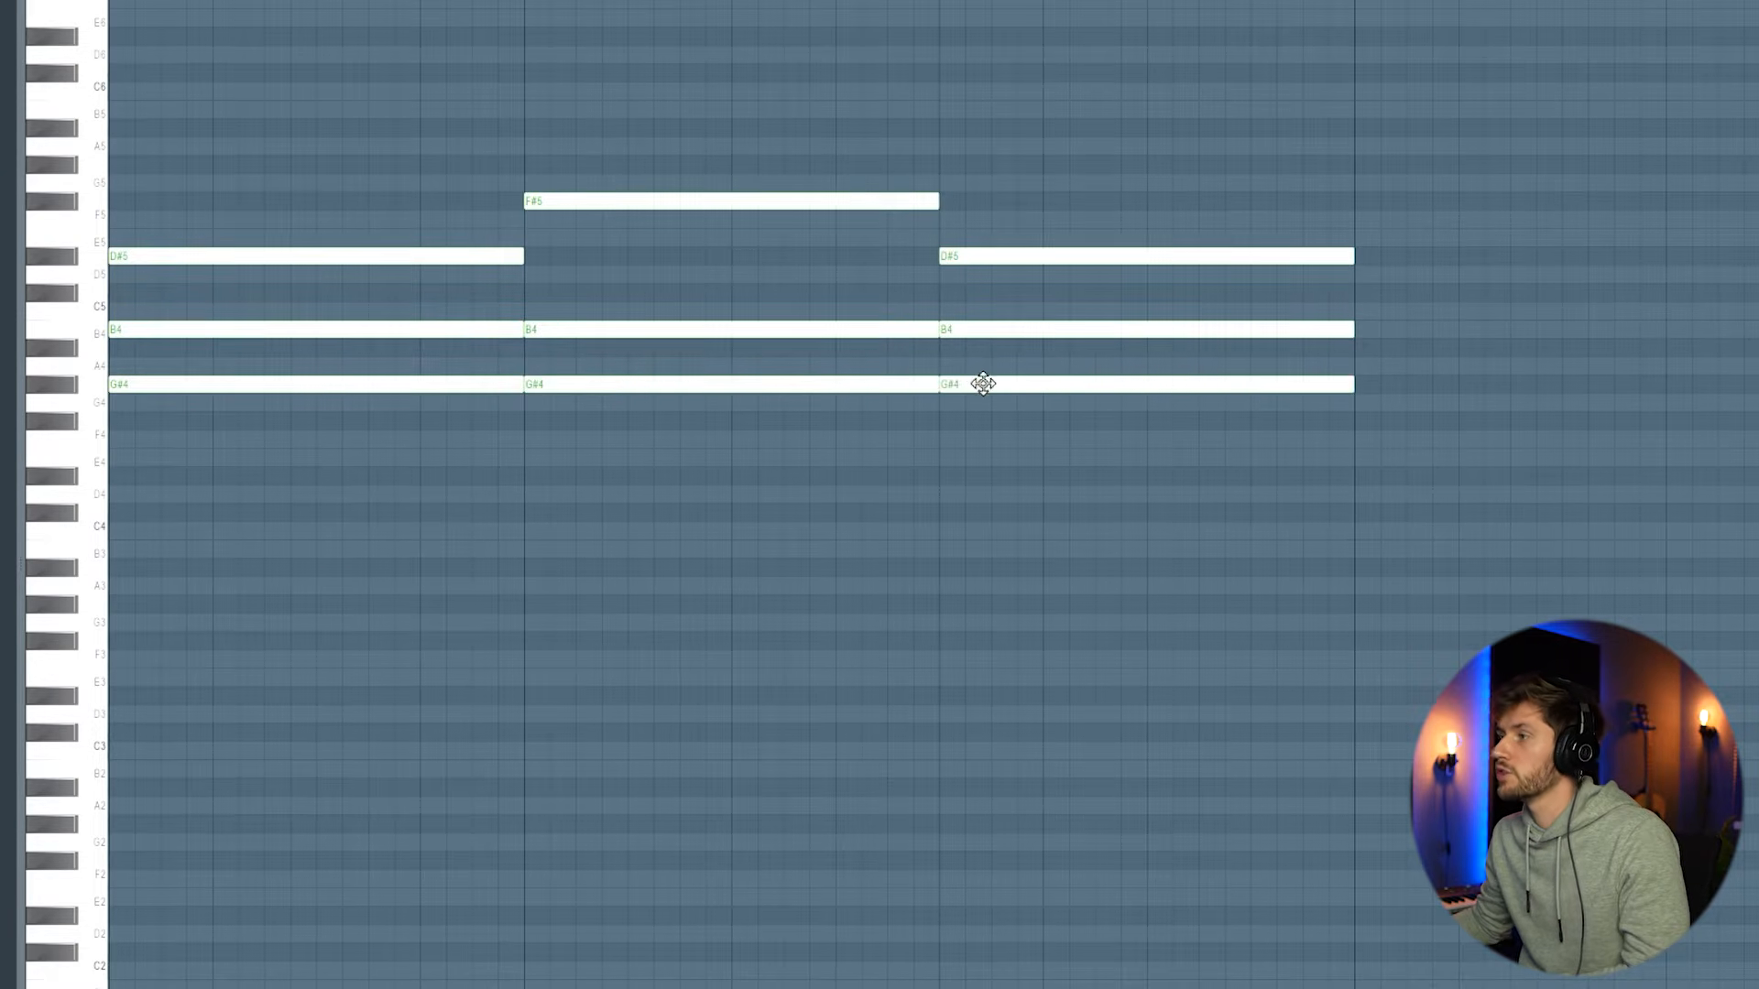
pyautogui.moveTo(985, 405); pyautogui.dragTo(990, 478)
pyautogui.press('space')
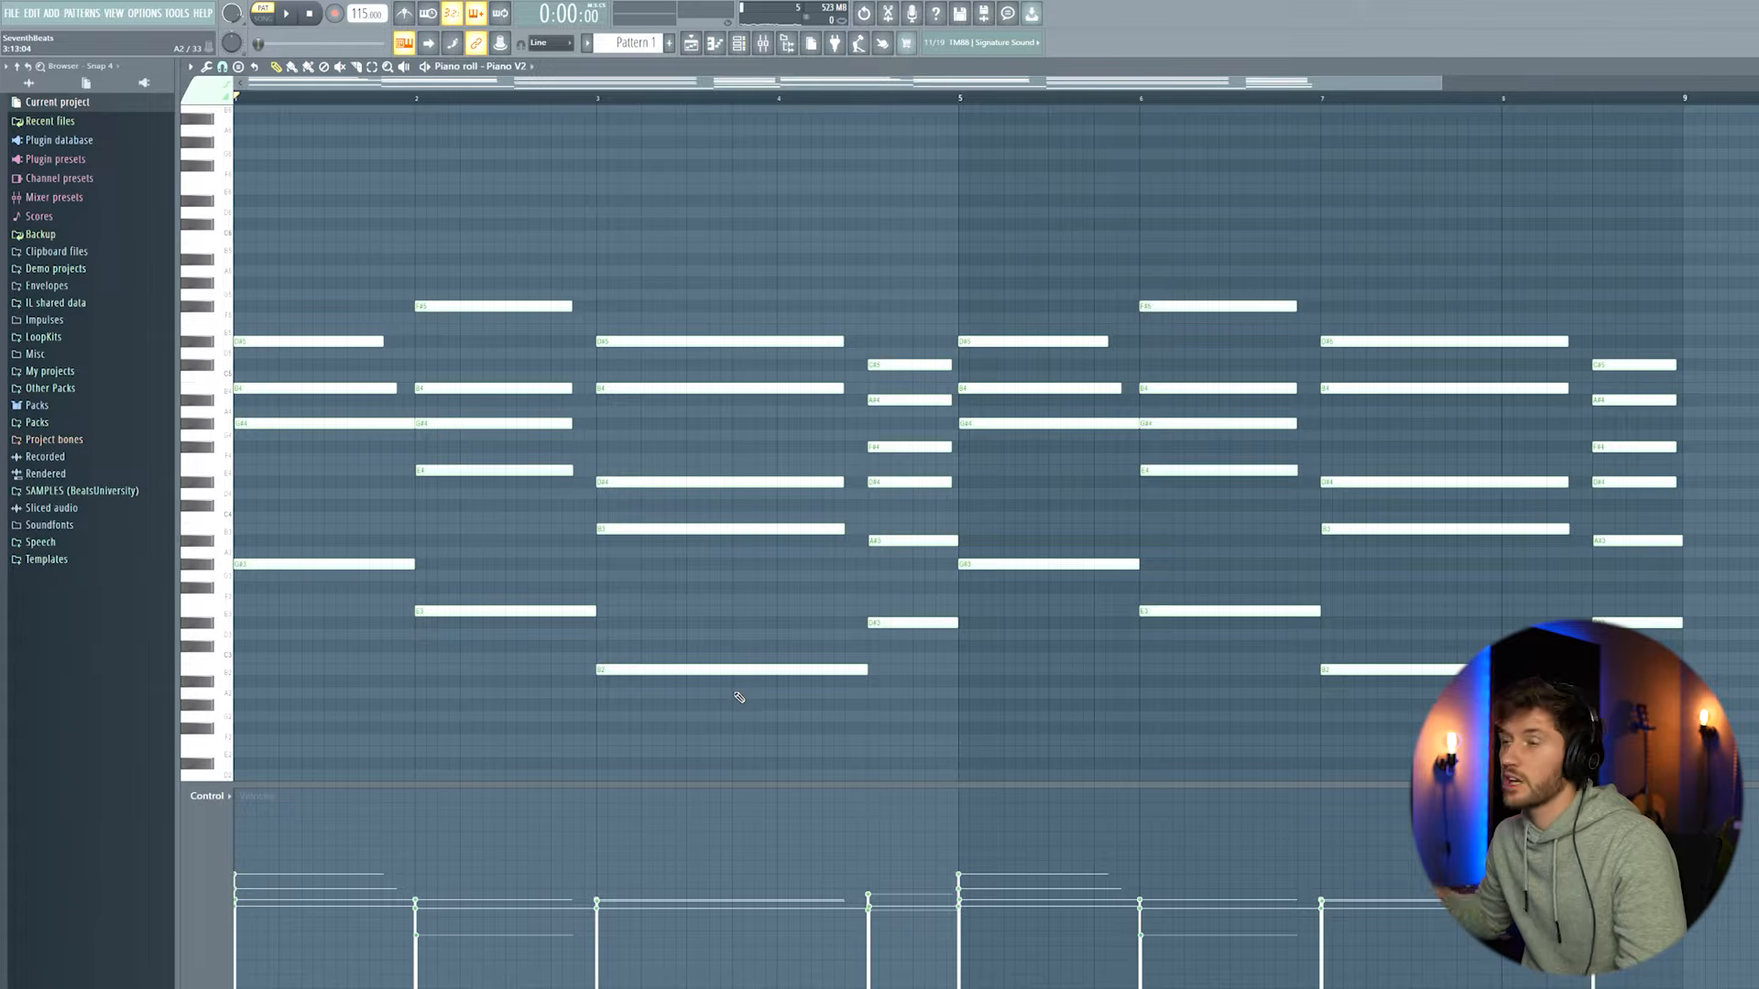
pyautogui.press('space')
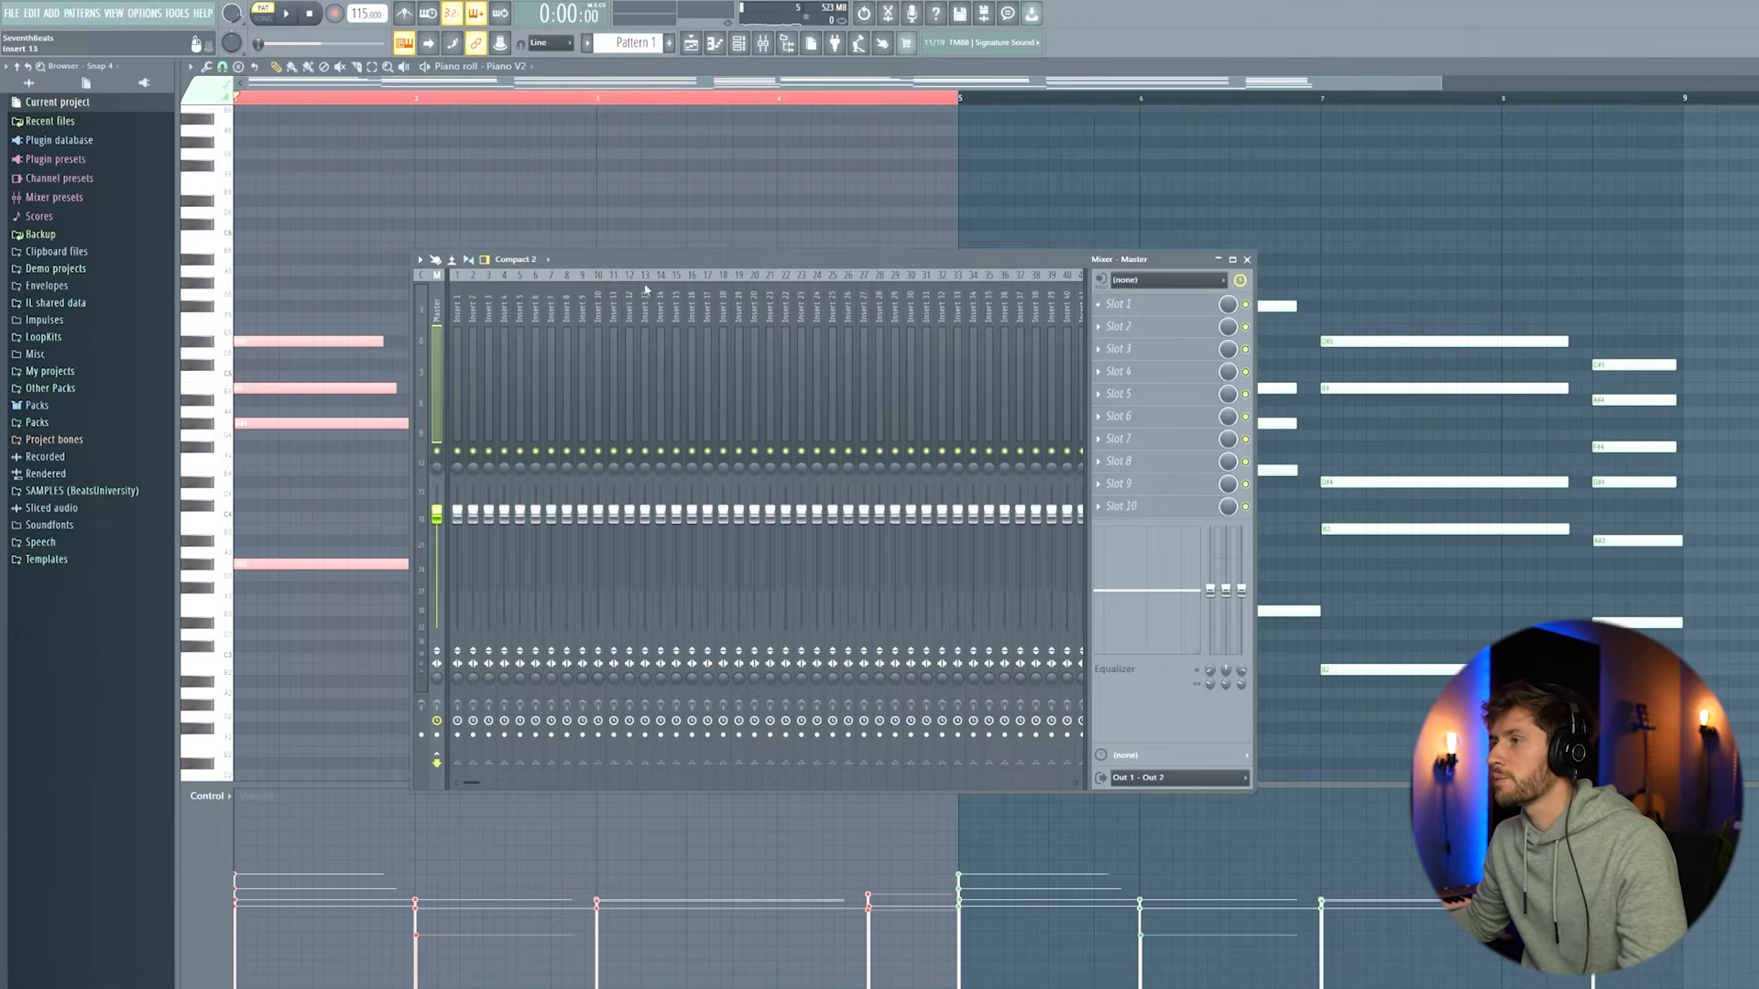
# - Load Edison into the first effect slot of the Master track and record the piano pattern
pyautogui.click(1109, 309)
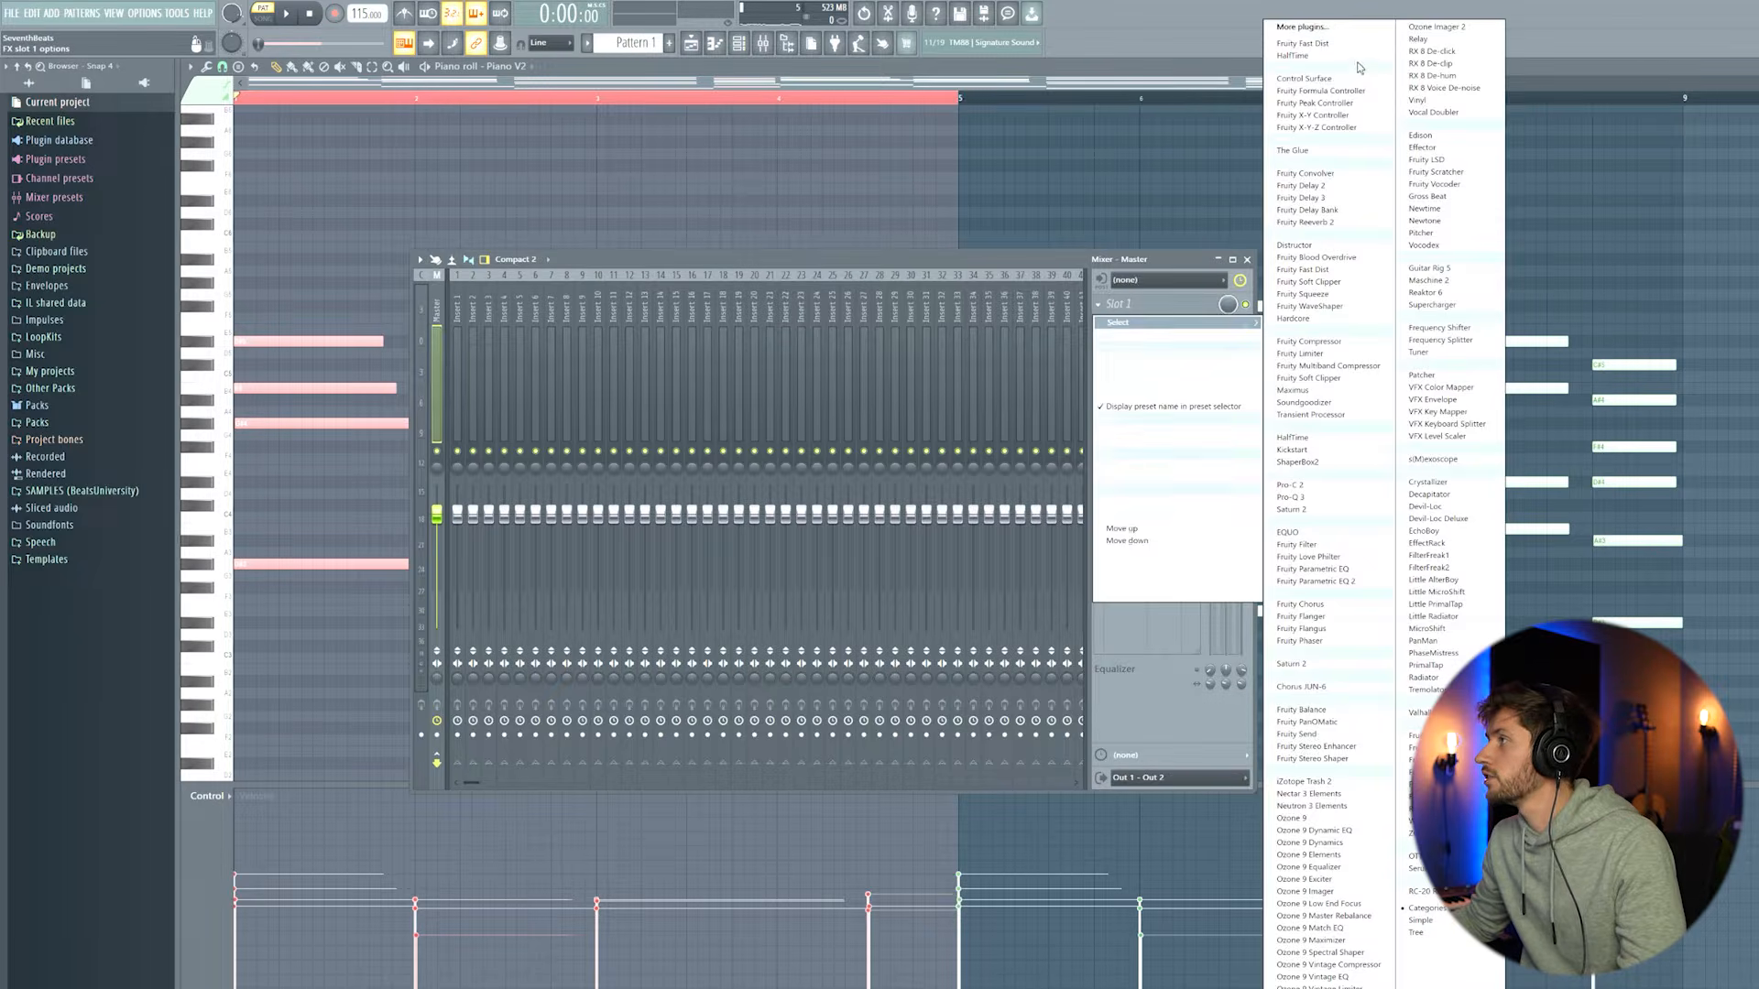
pyautogui.click(1323, 27)
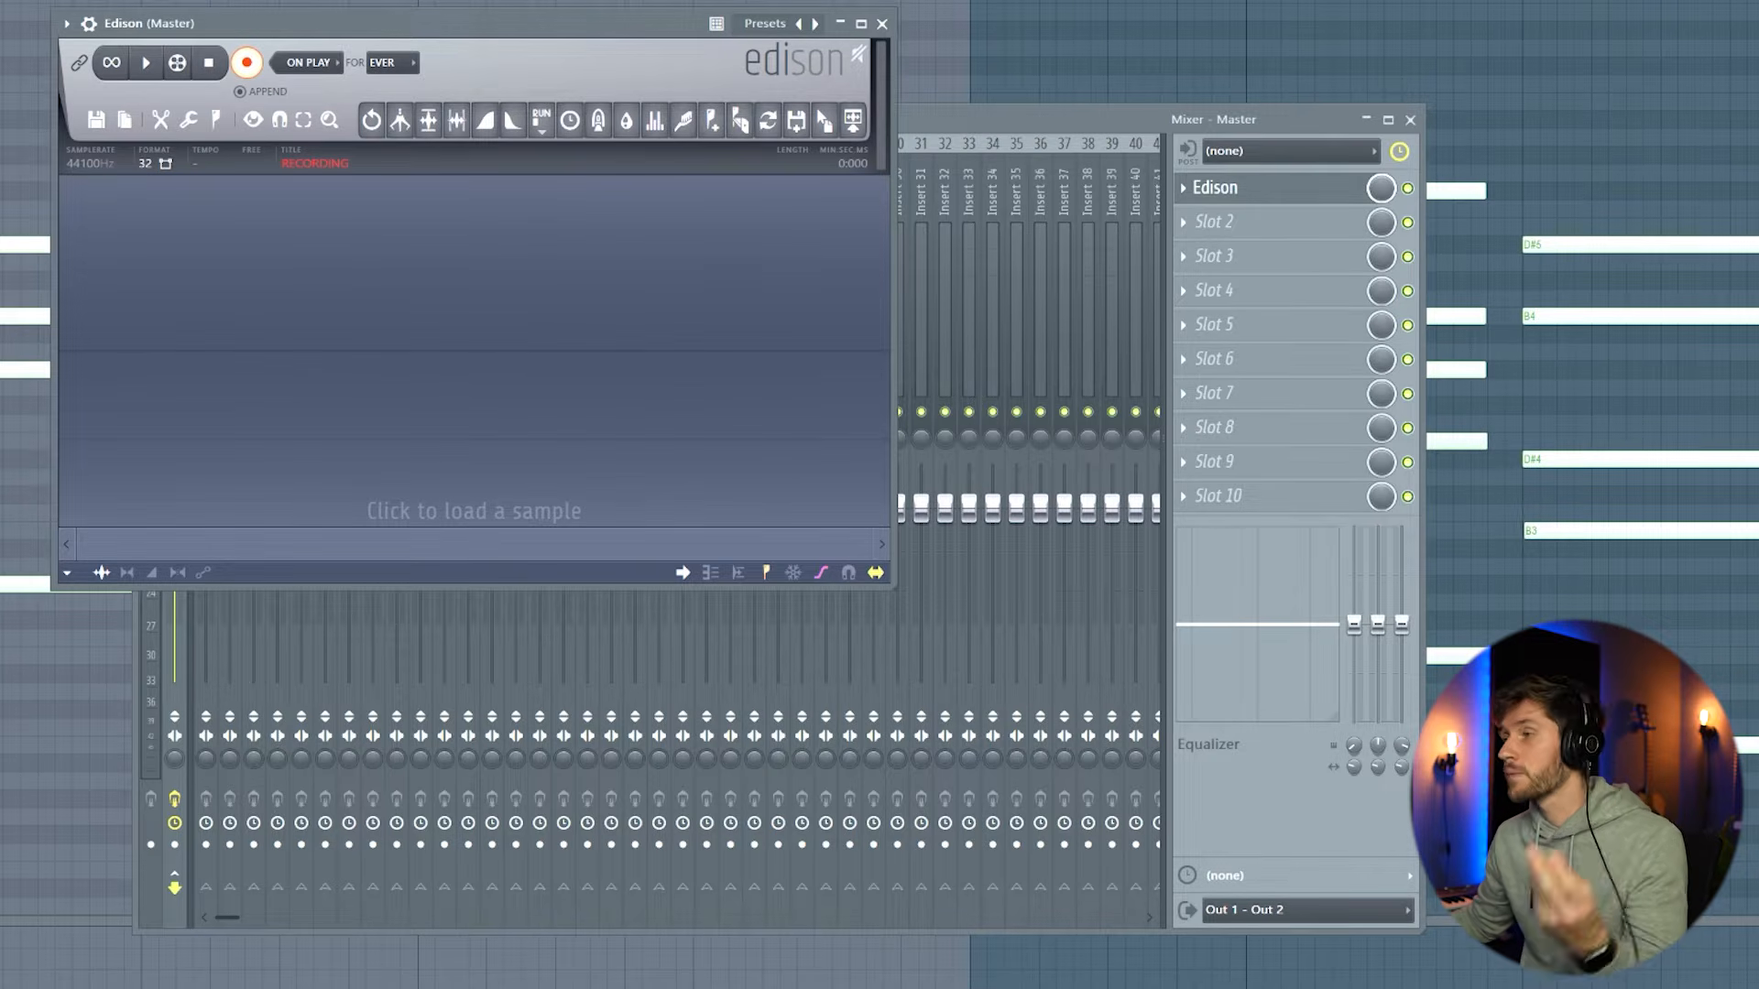
pyautogui.press('space')
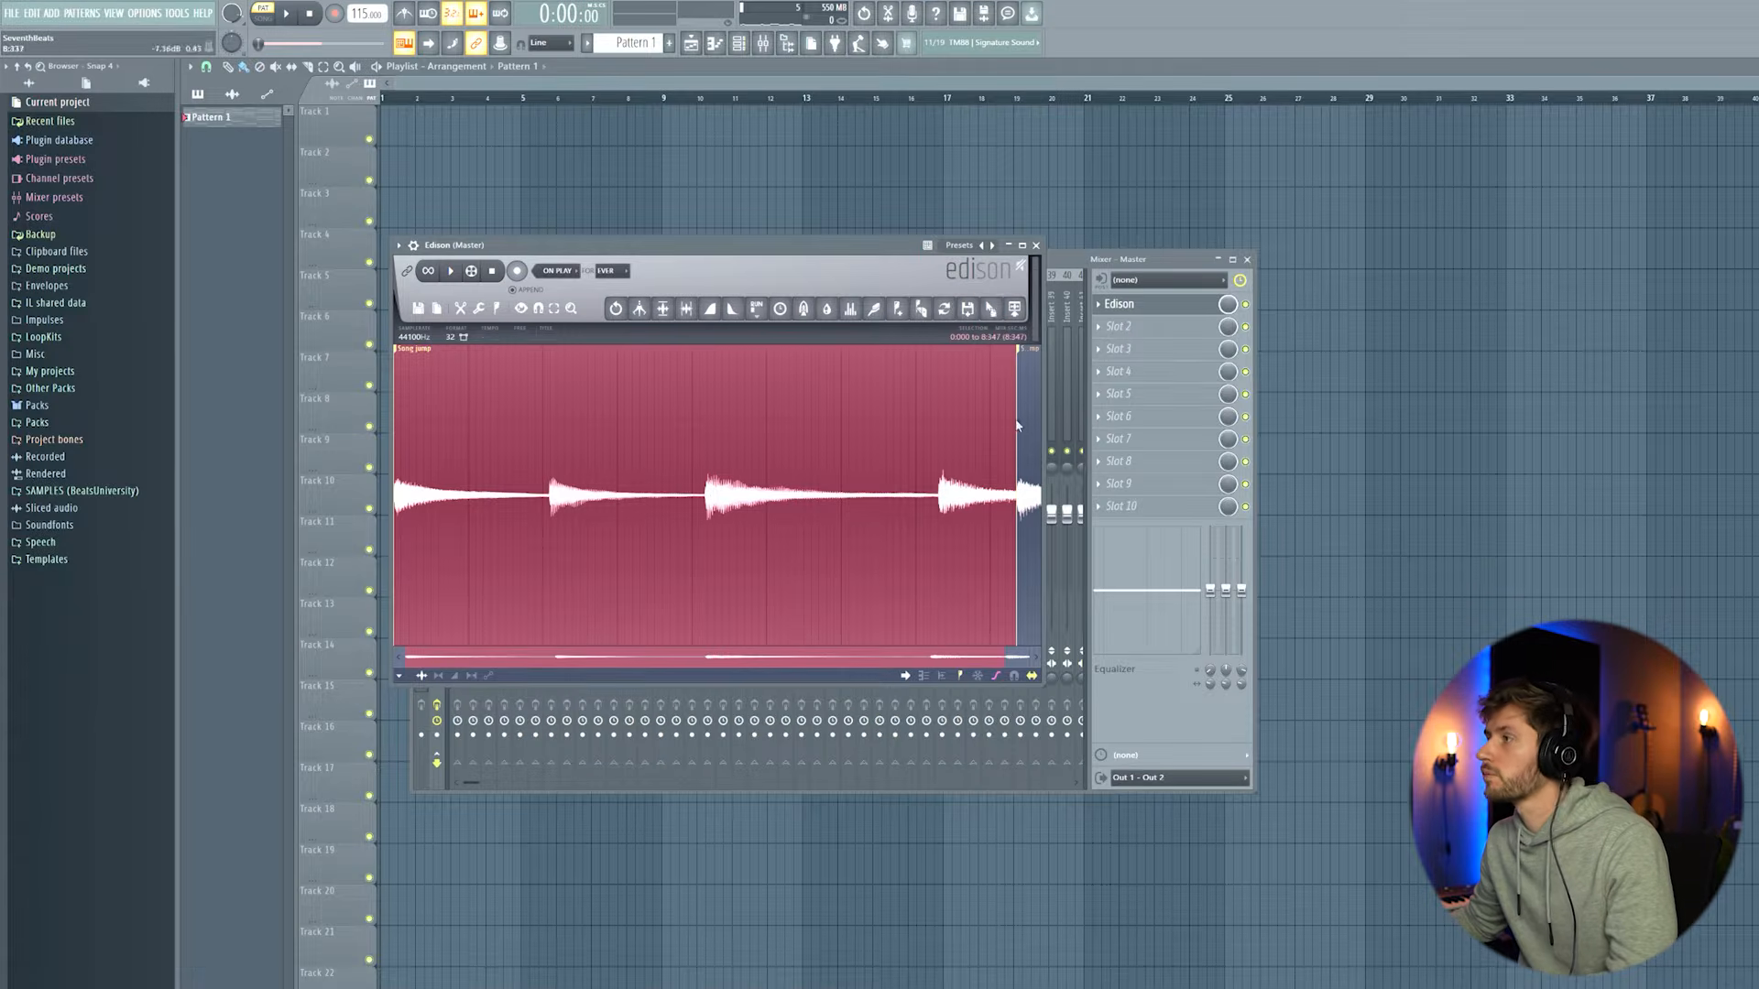
# - Place the selected Edison recording at the start of playlist Track 1 and reverse the audio clip
pyautogui.moveTo(991, 311); pyautogui.dragTo(392, 97)
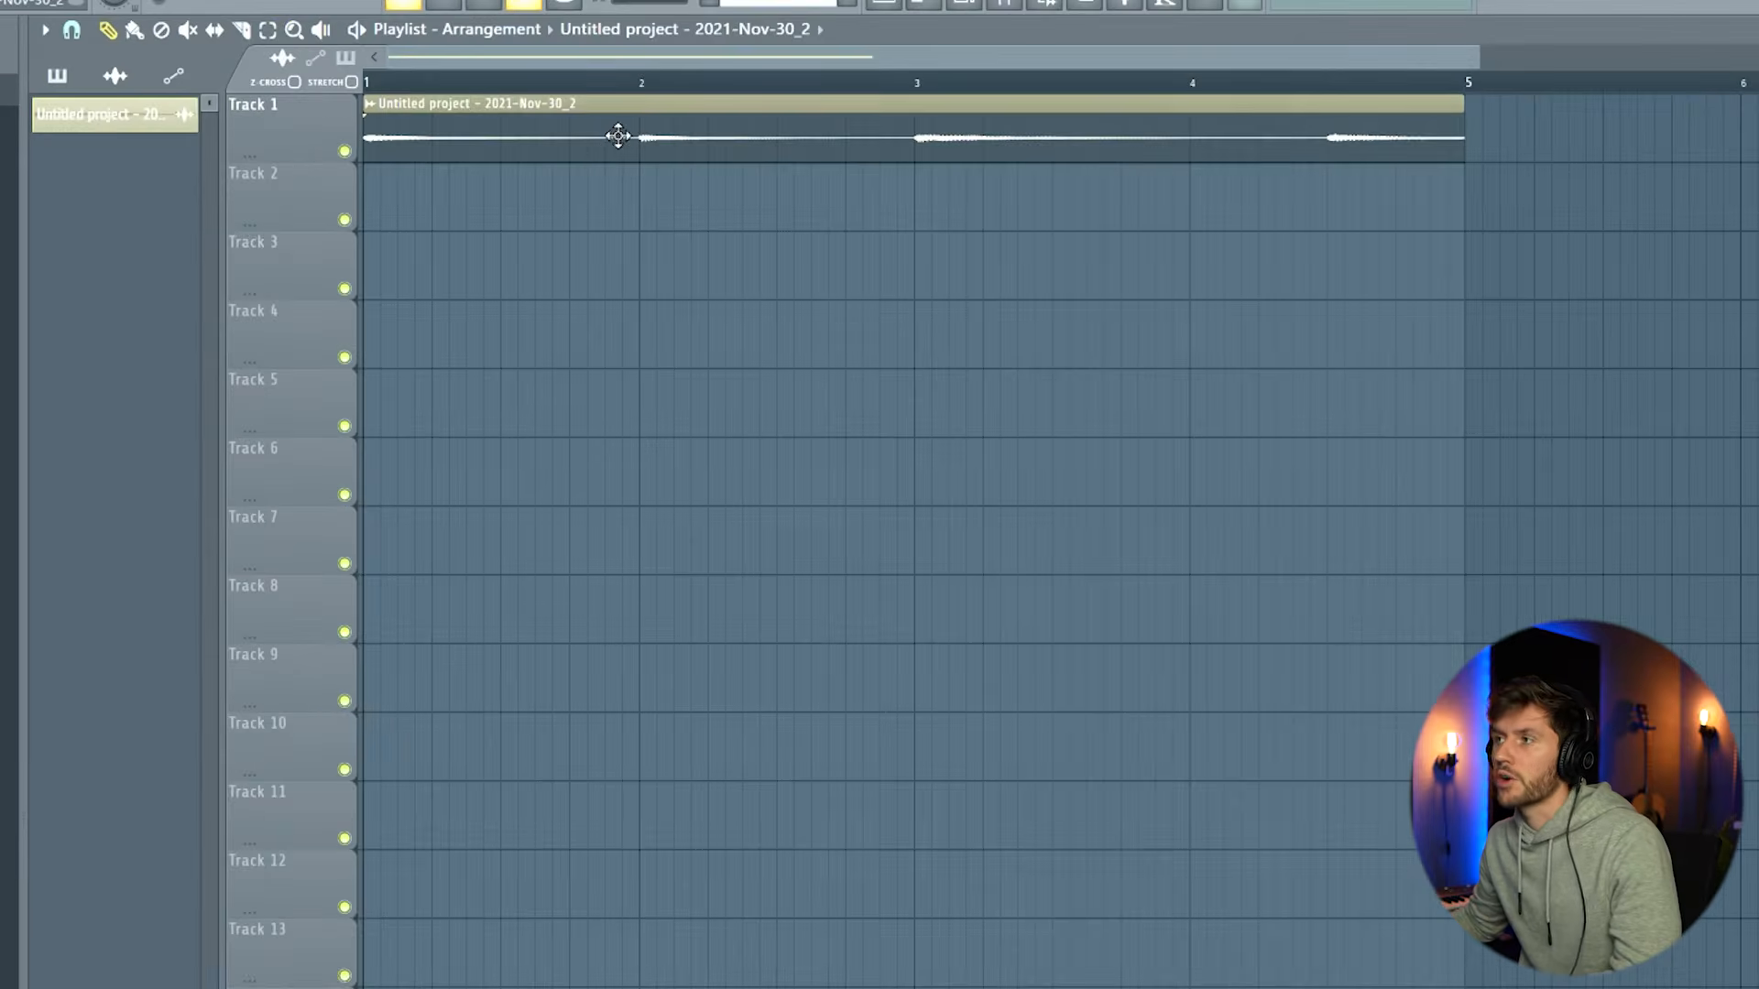
pyautogui.doubleClick(617, 136)
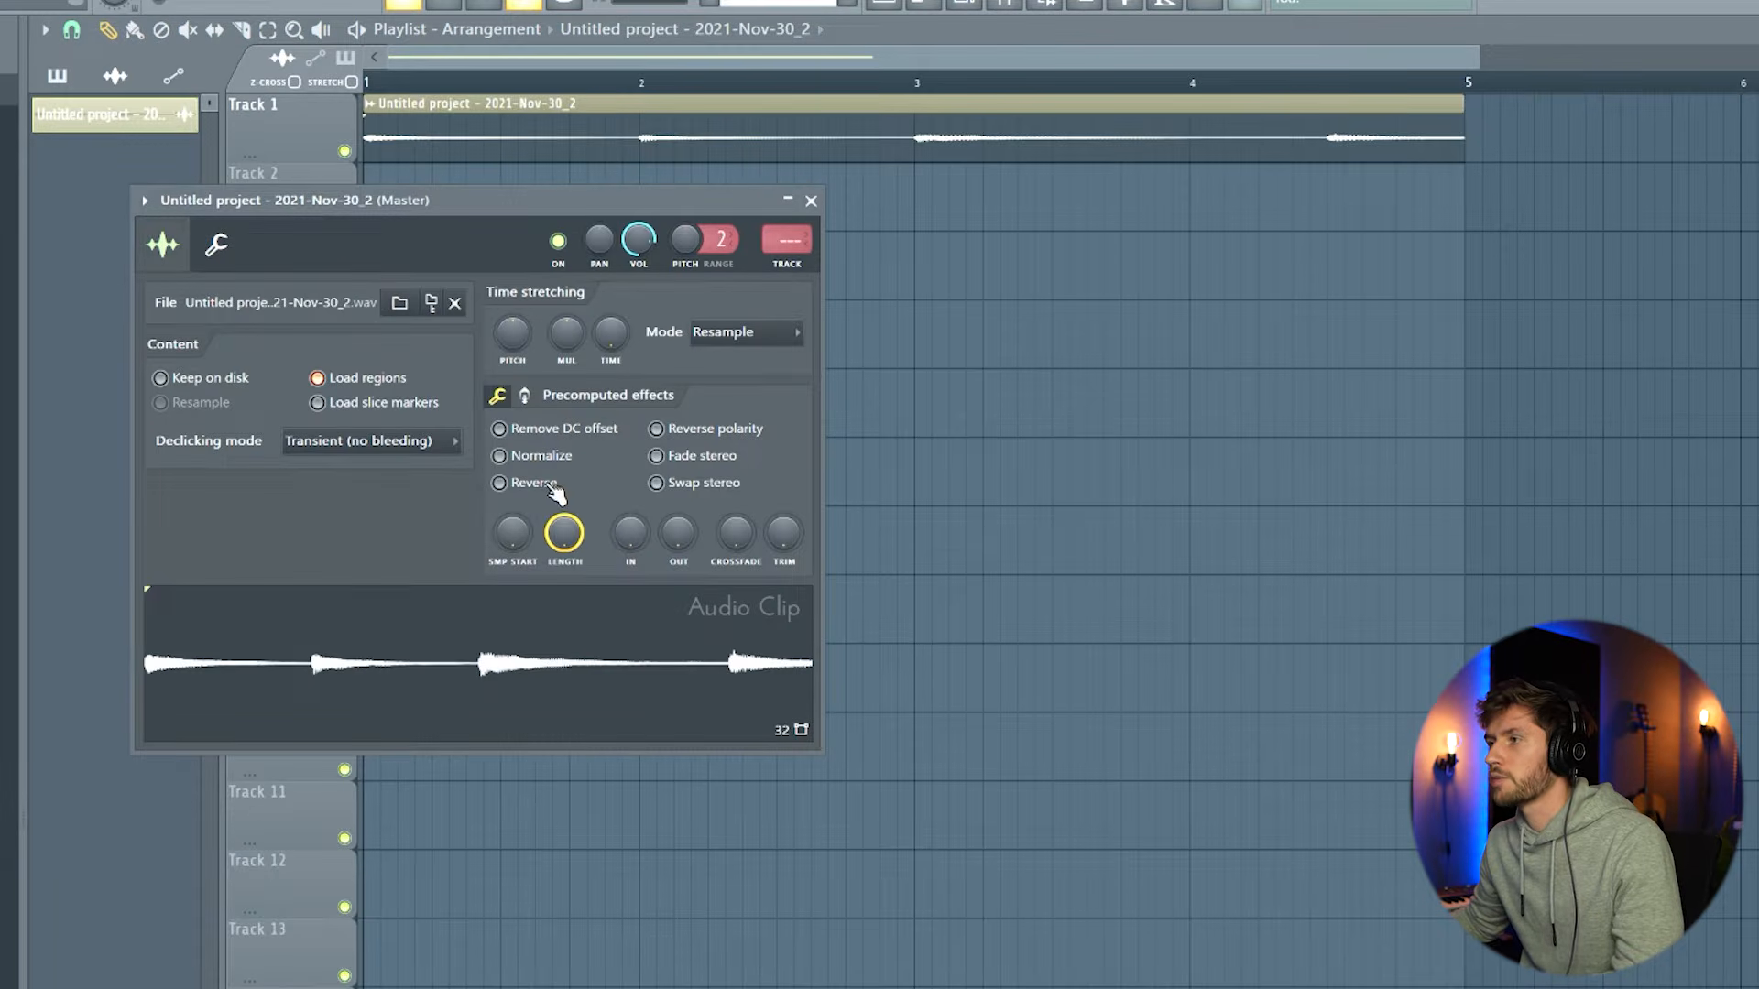
pyautogui.click(500, 482)
pyautogui.press('Escape')
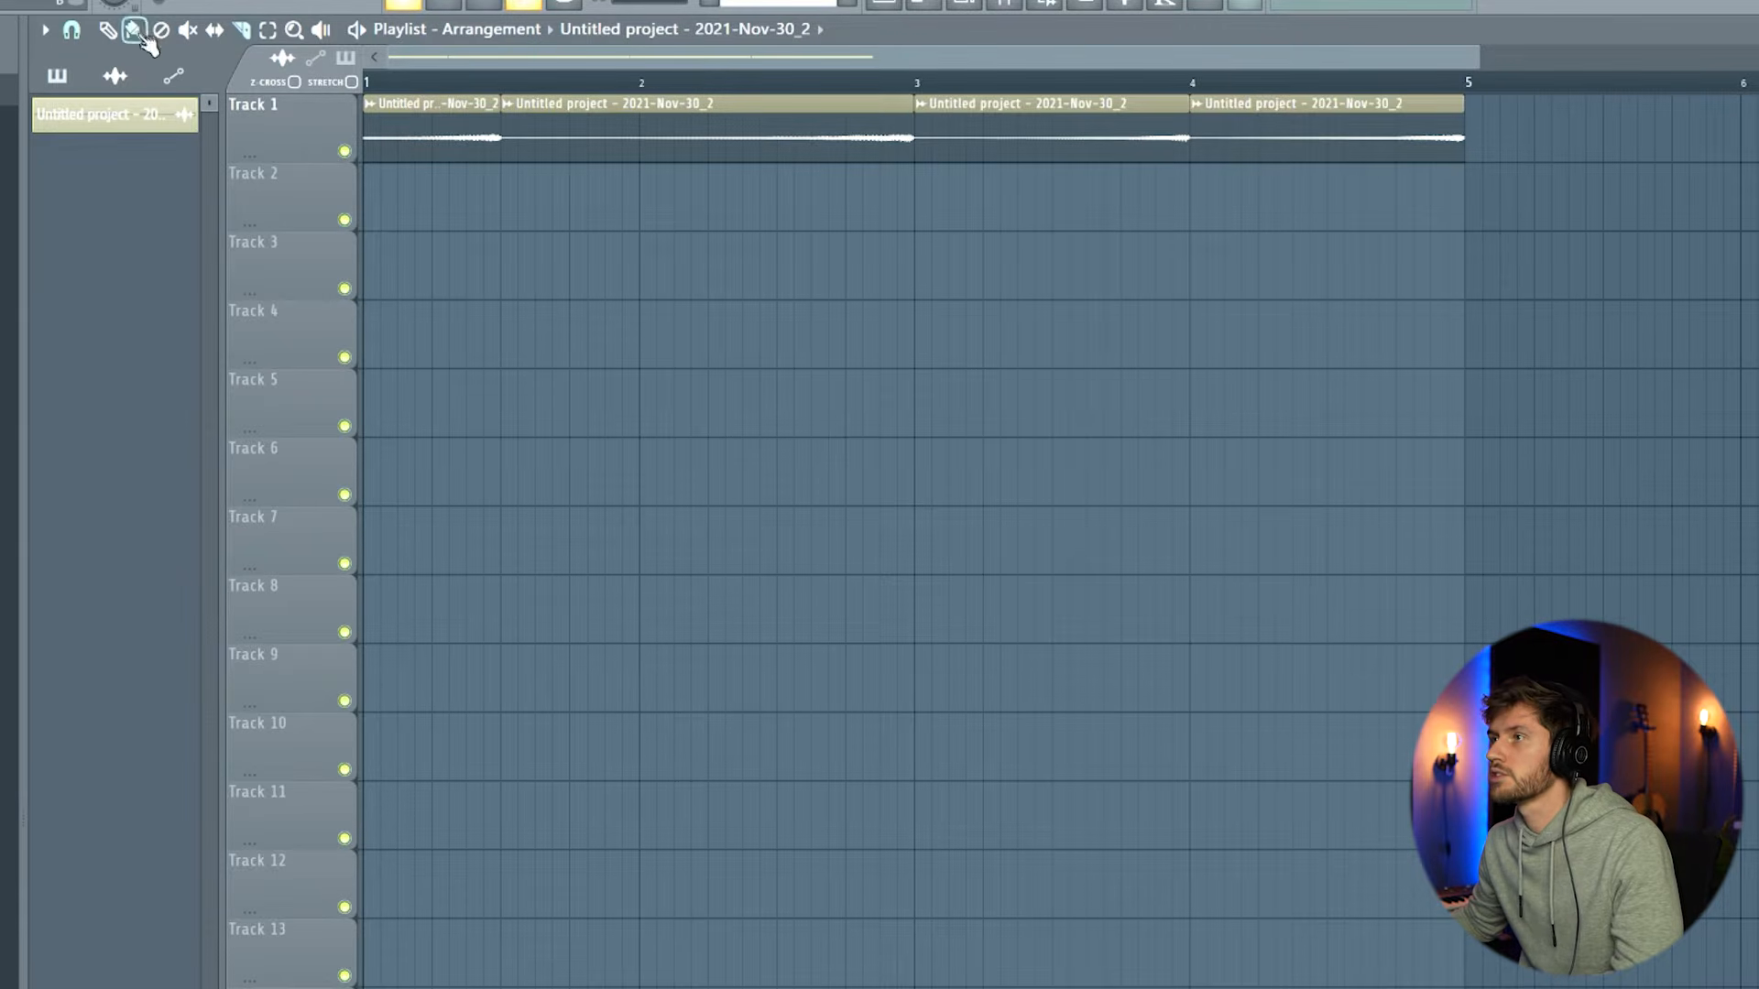
# - Rearrange the four reversed slices on Track 1 into the original chord order, ending with the half-bar slice, and play them back
pyautogui.moveTo(1367, 137); pyautogui.dragTo(498, 275)
pyautogui.moveTo(1007, 137); pyautogui.dragTo(742, 306)
pyautogui.moveTo(762, 116); pyautogui.dragTo(1178, 279)
pyautogui.moveTo(408, 117); pyautogui.dragTo(1364, 285)
pyautogui.moveTo(1364, 284); pyautogui.dragTo(1347, 284)
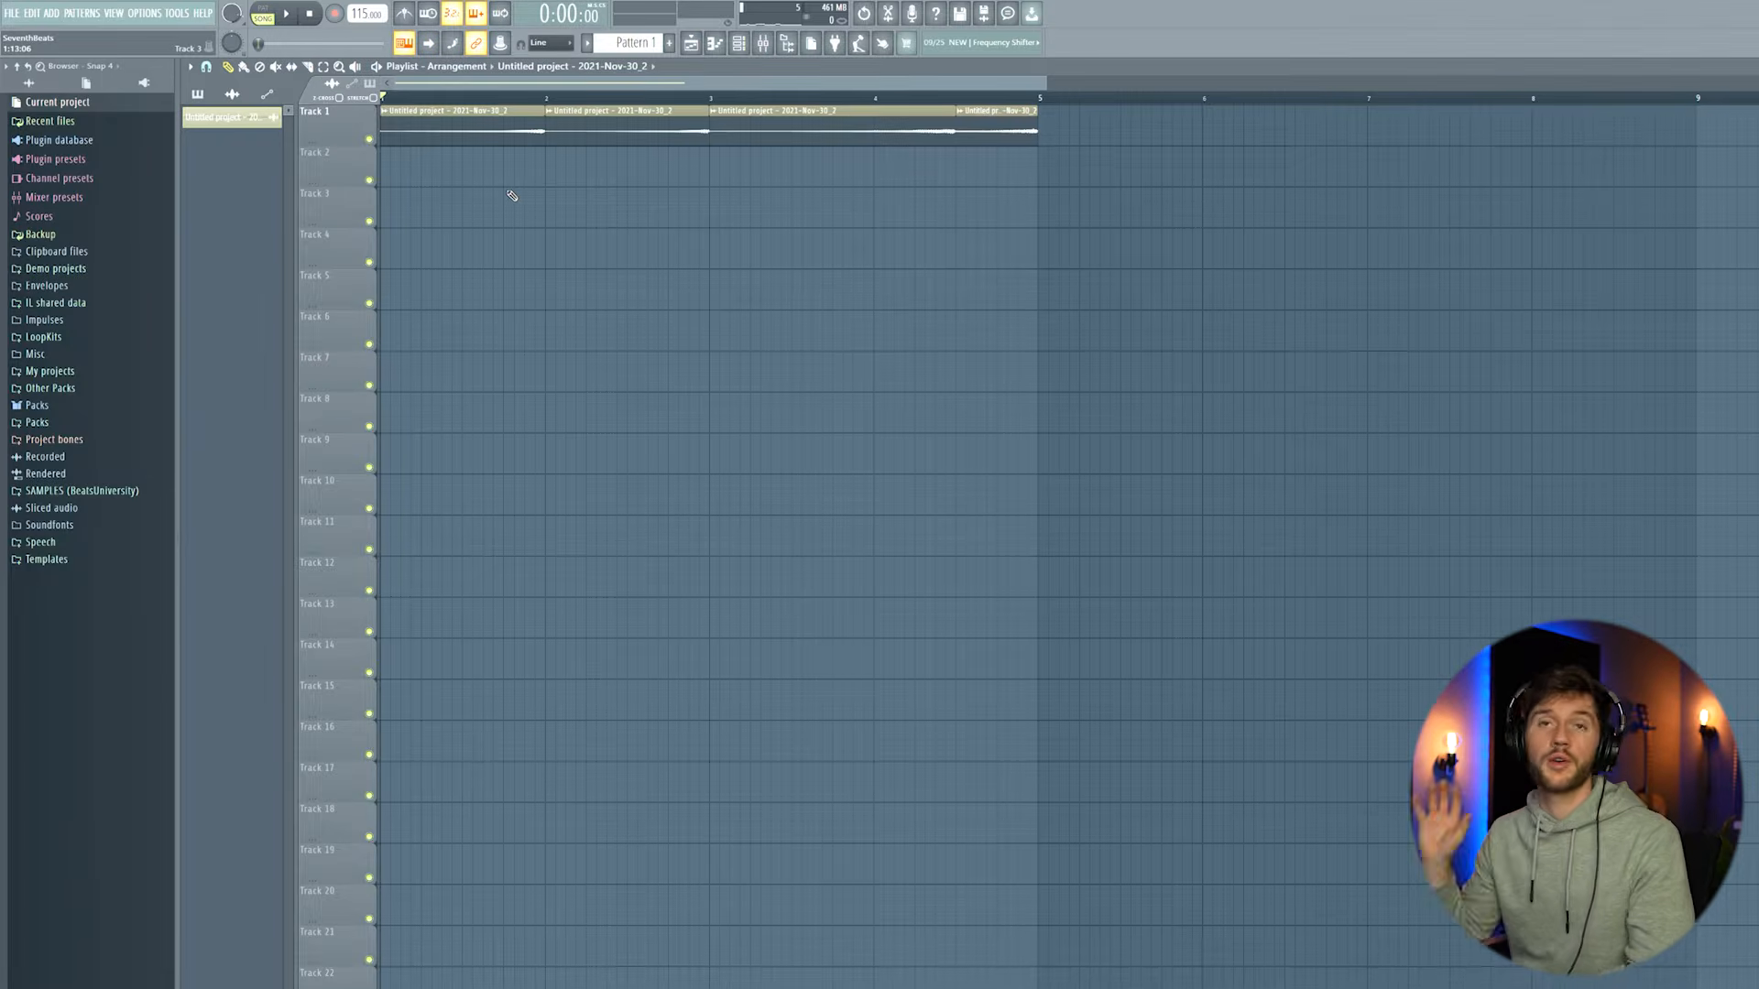
pyautogui.press('space')
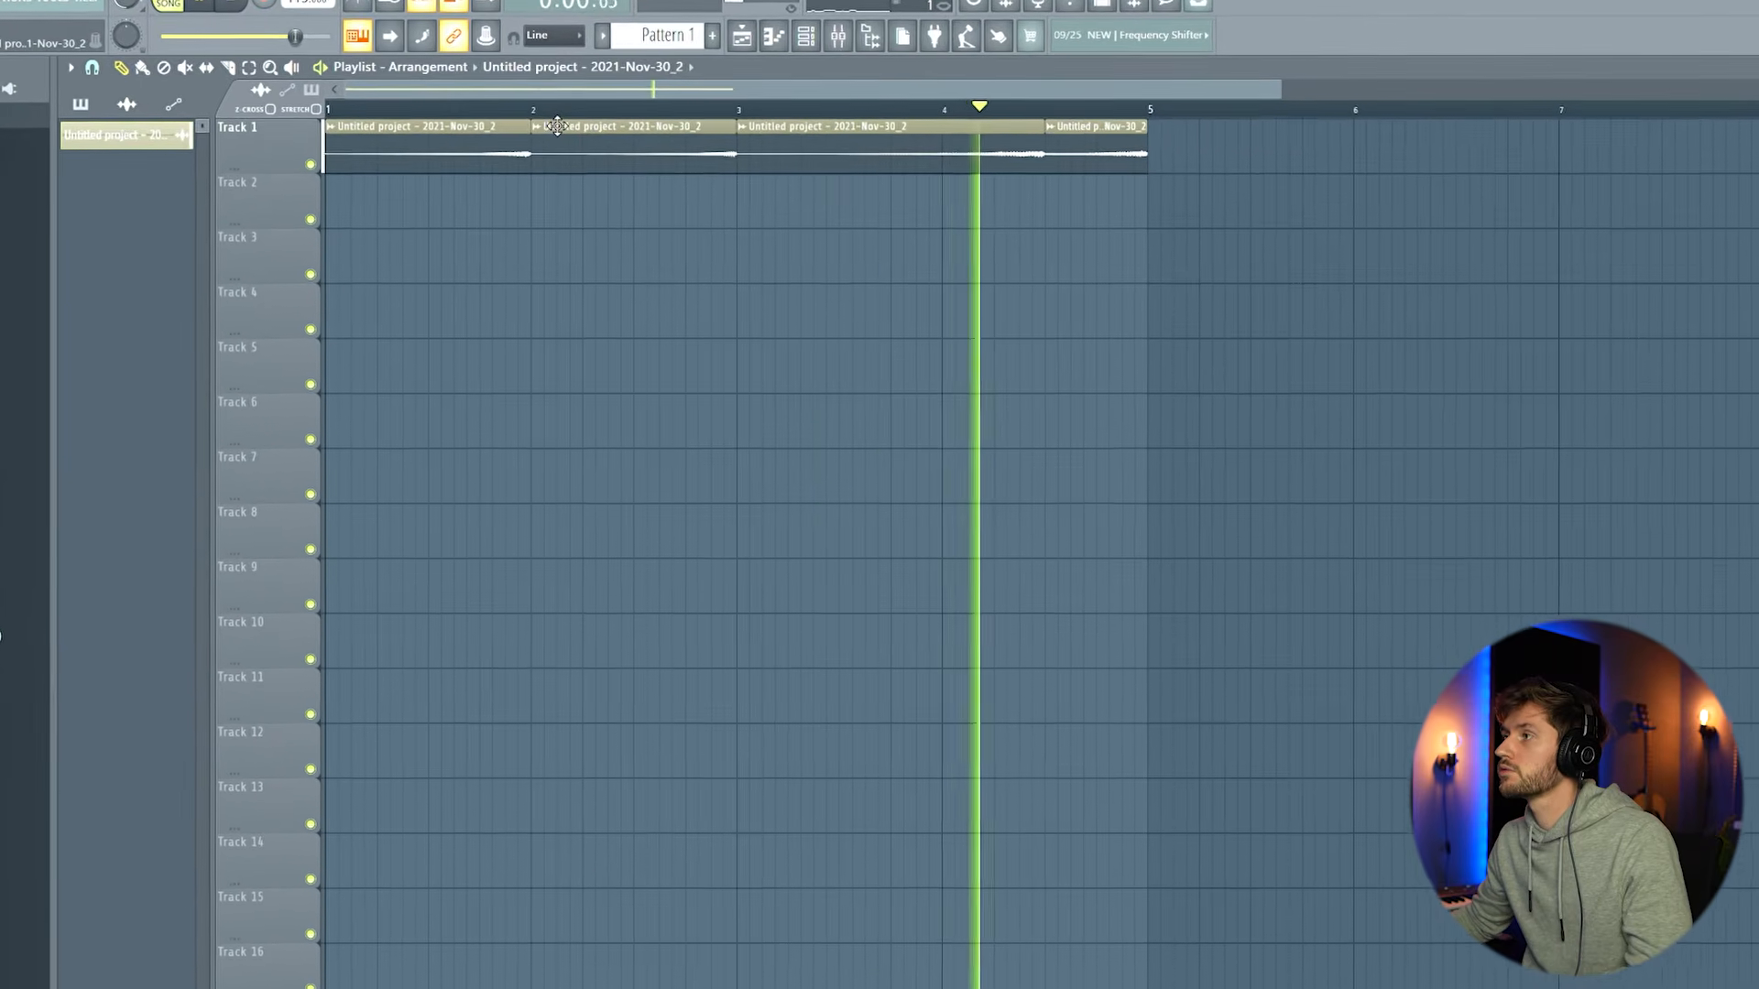
pyautogui.press('space')
# - Create an automation clip for the volume of the reversed audio clip's channel
pyautogui.doubleClick(619, 148)
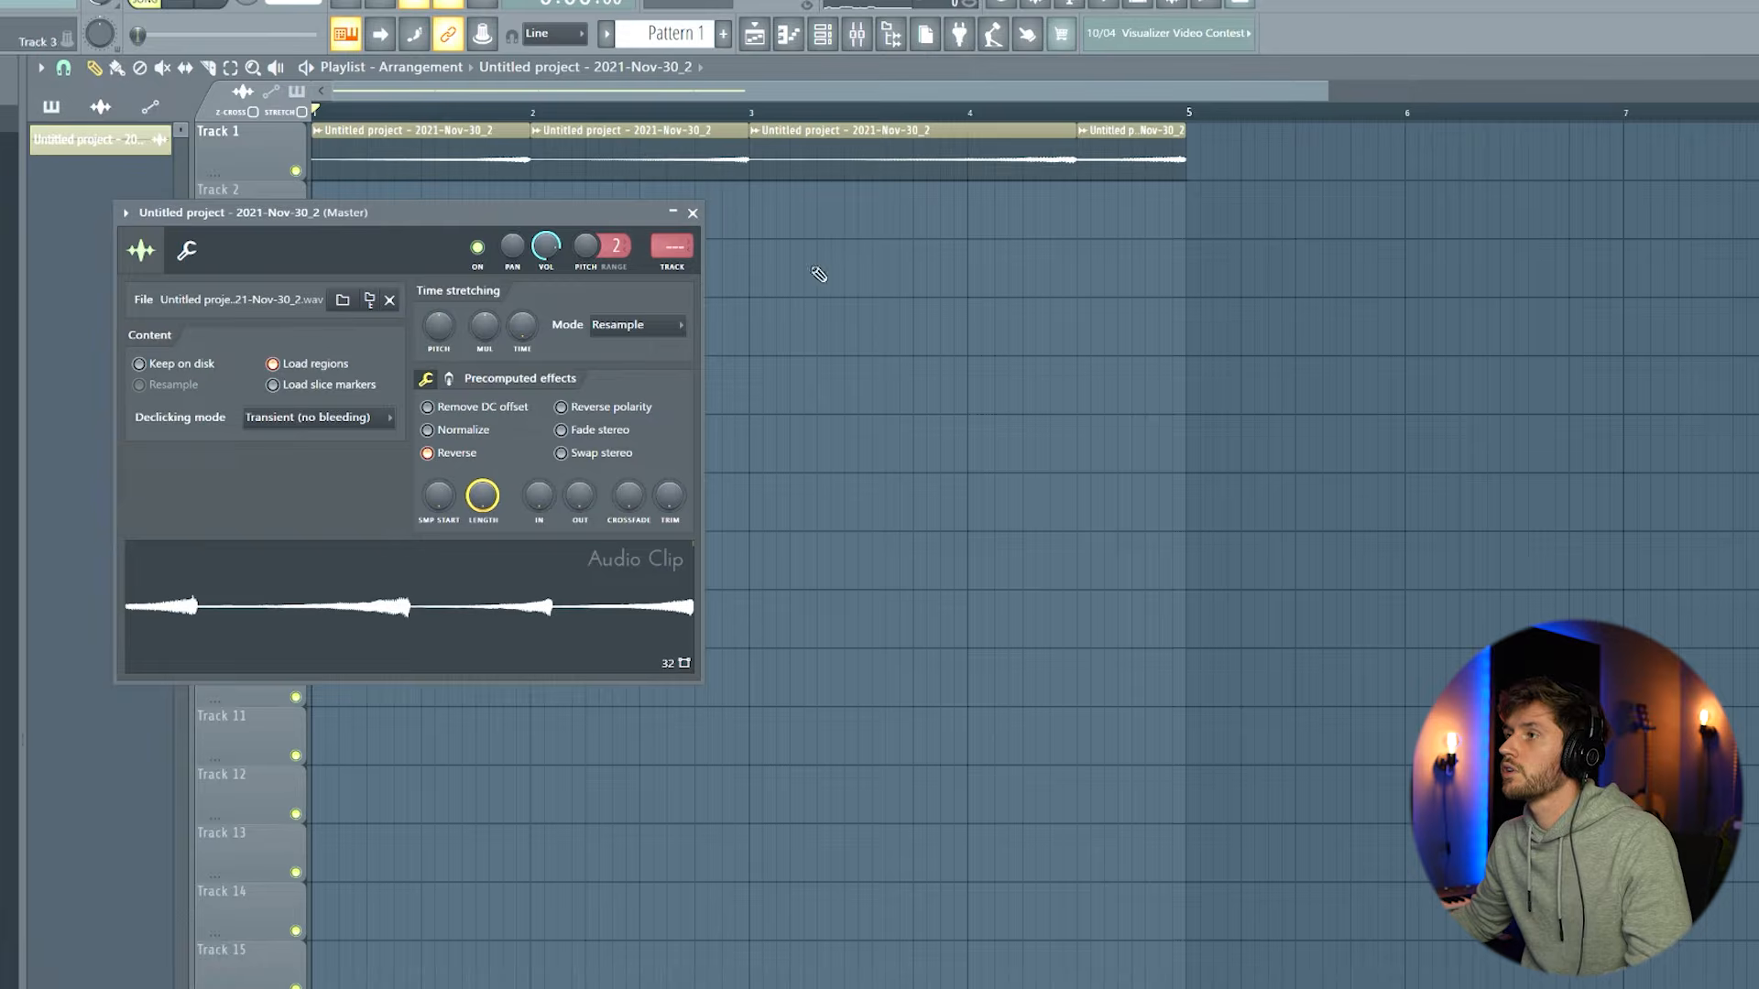
pyautogui.rightClick(541, 258)
pyautogui.click(621, 406)
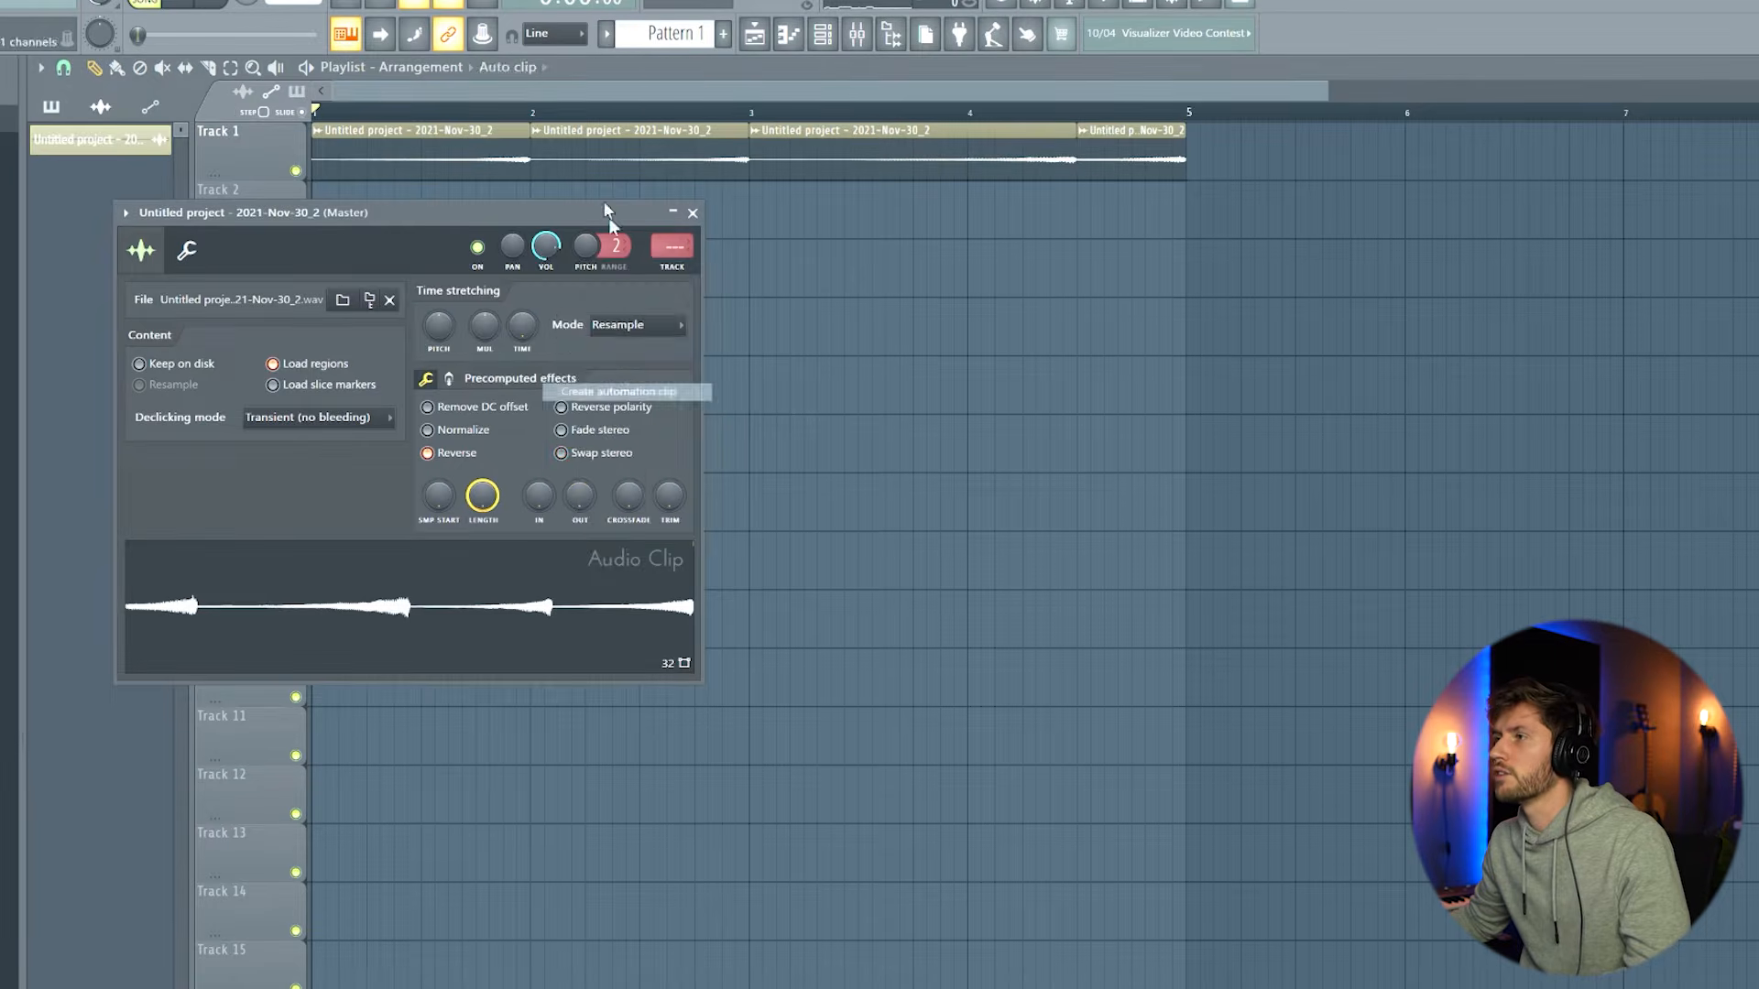
# - Shape a curved volume fade-in over the first slice, copying the full level to bar 2 and dropping the level there
pyautogui.rightClick(318, 213)
pyautogui.click(394, 500)
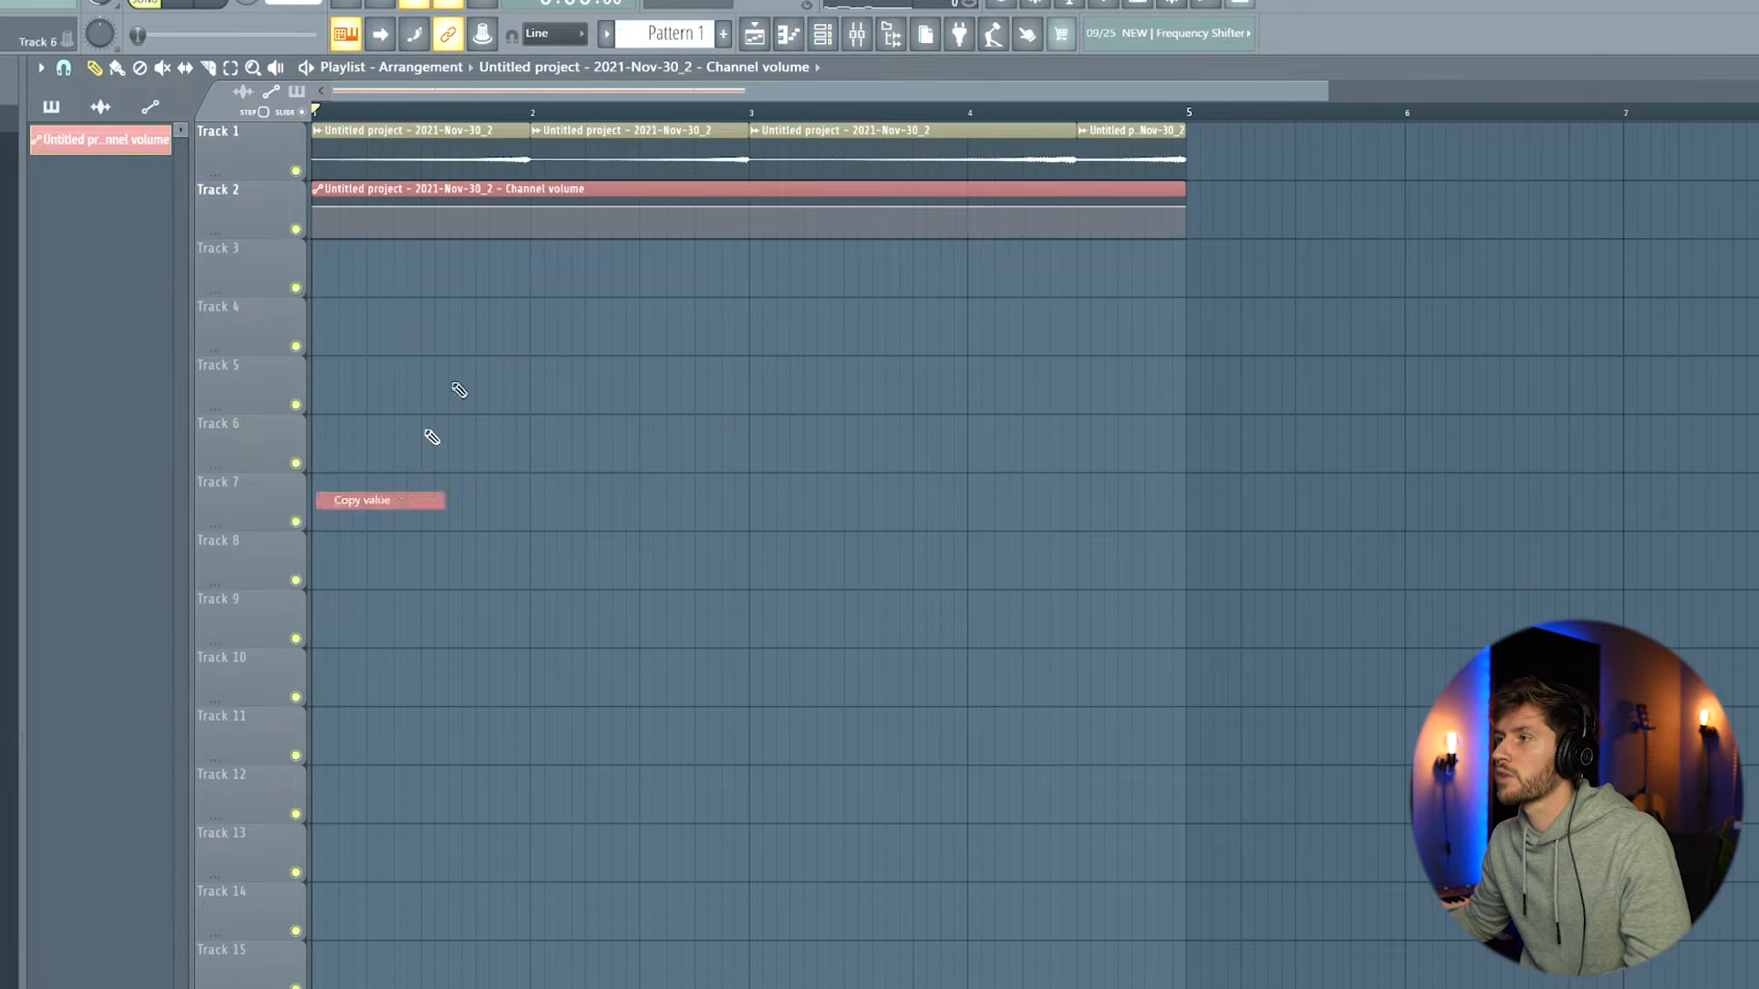
pyautogui.click(529, 206)
pyautogui.rightClick(530, 207)
pyautogui.click(586, 516)
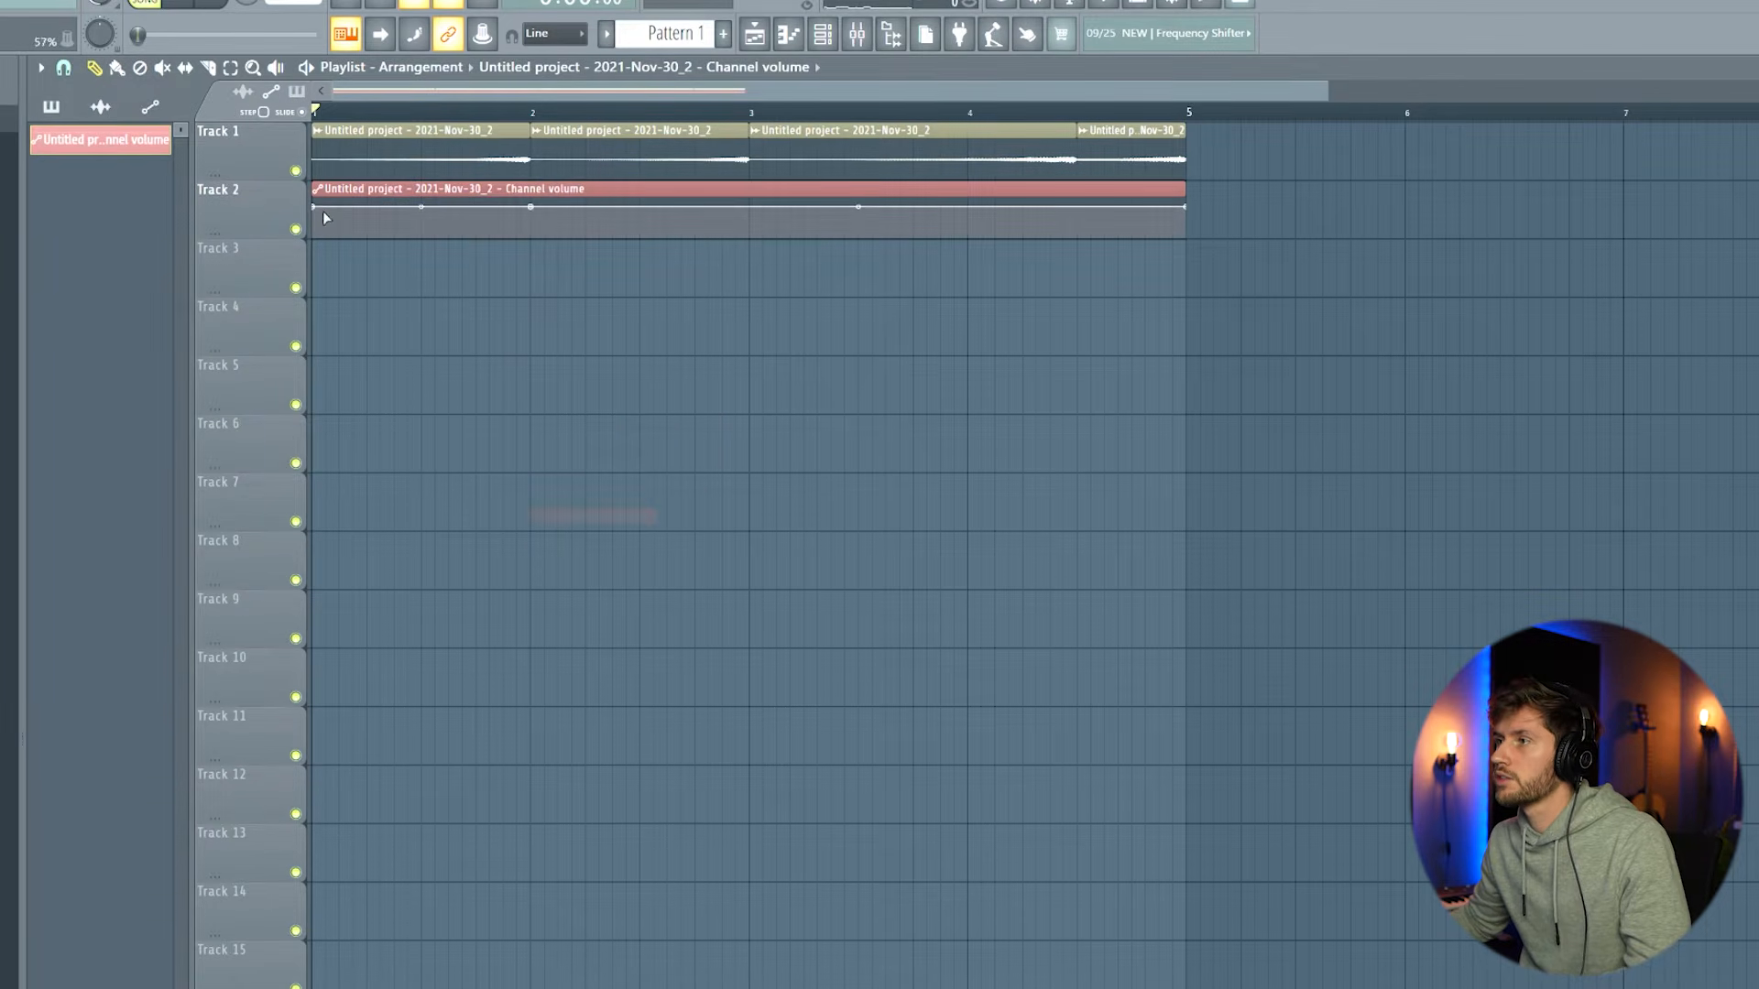
pyautogui.click(531, 226)
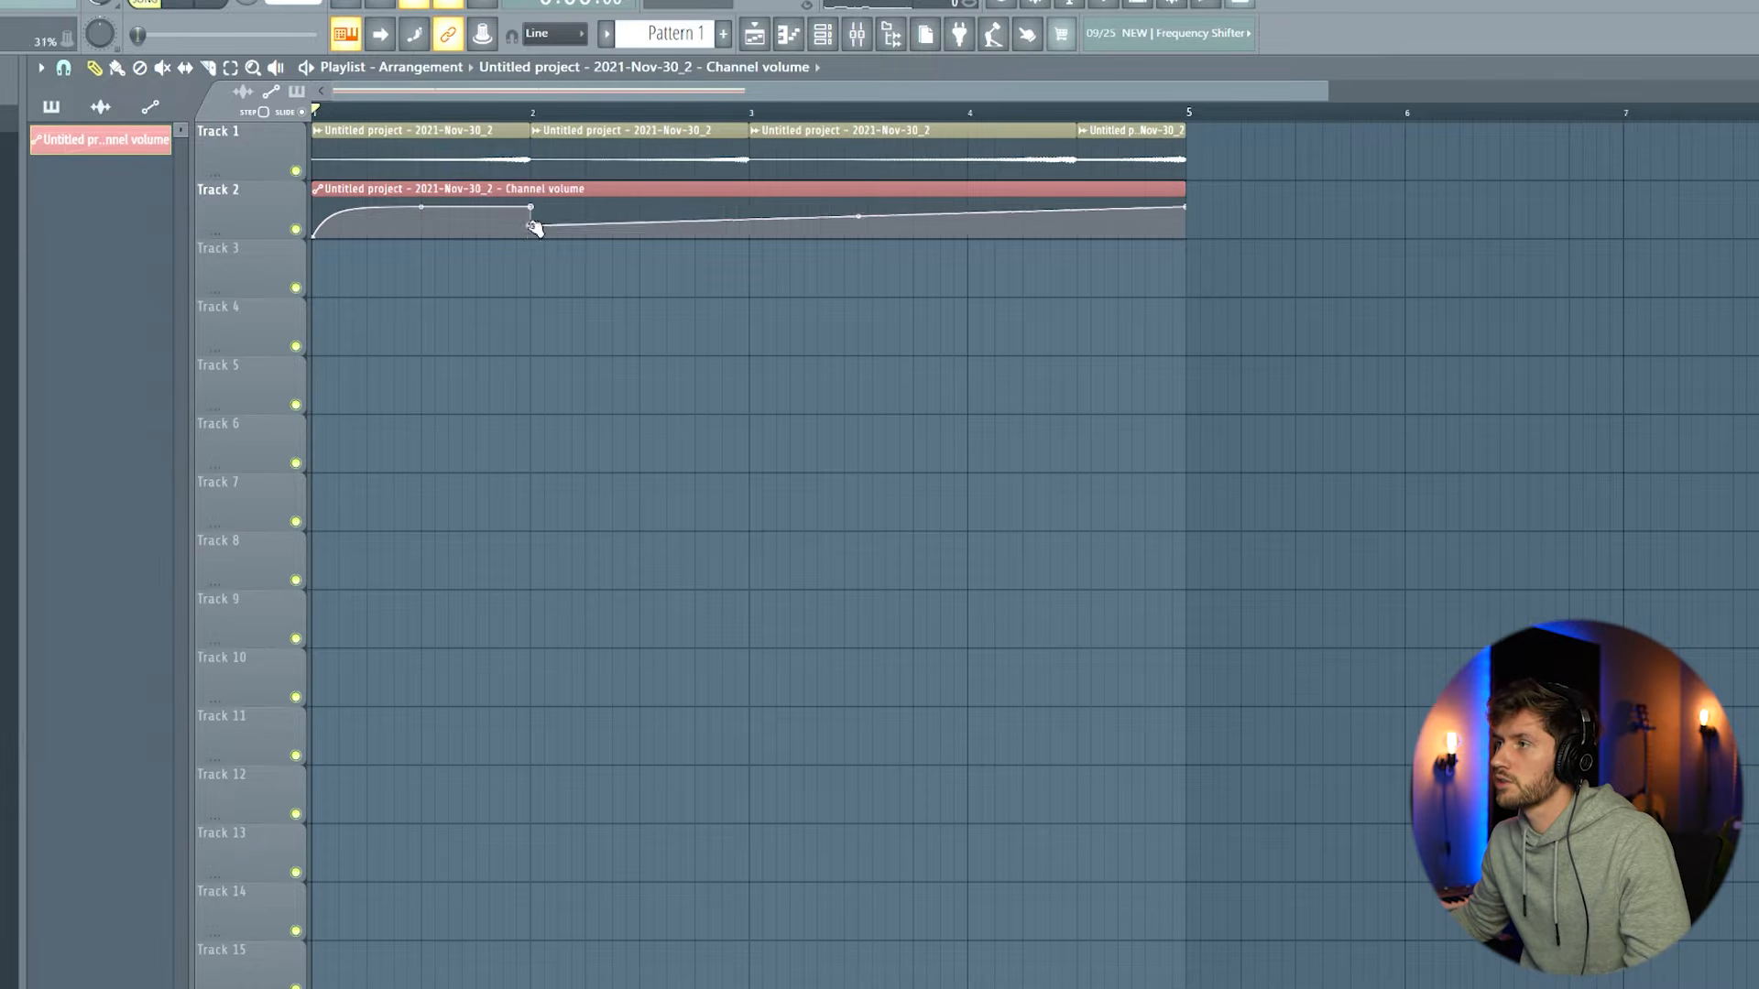
# - Shape the second slice's fade-in by pasting the 78% value at bar 3 and dropping the volume to zero there
pyautogui.rightClick(750, 217)
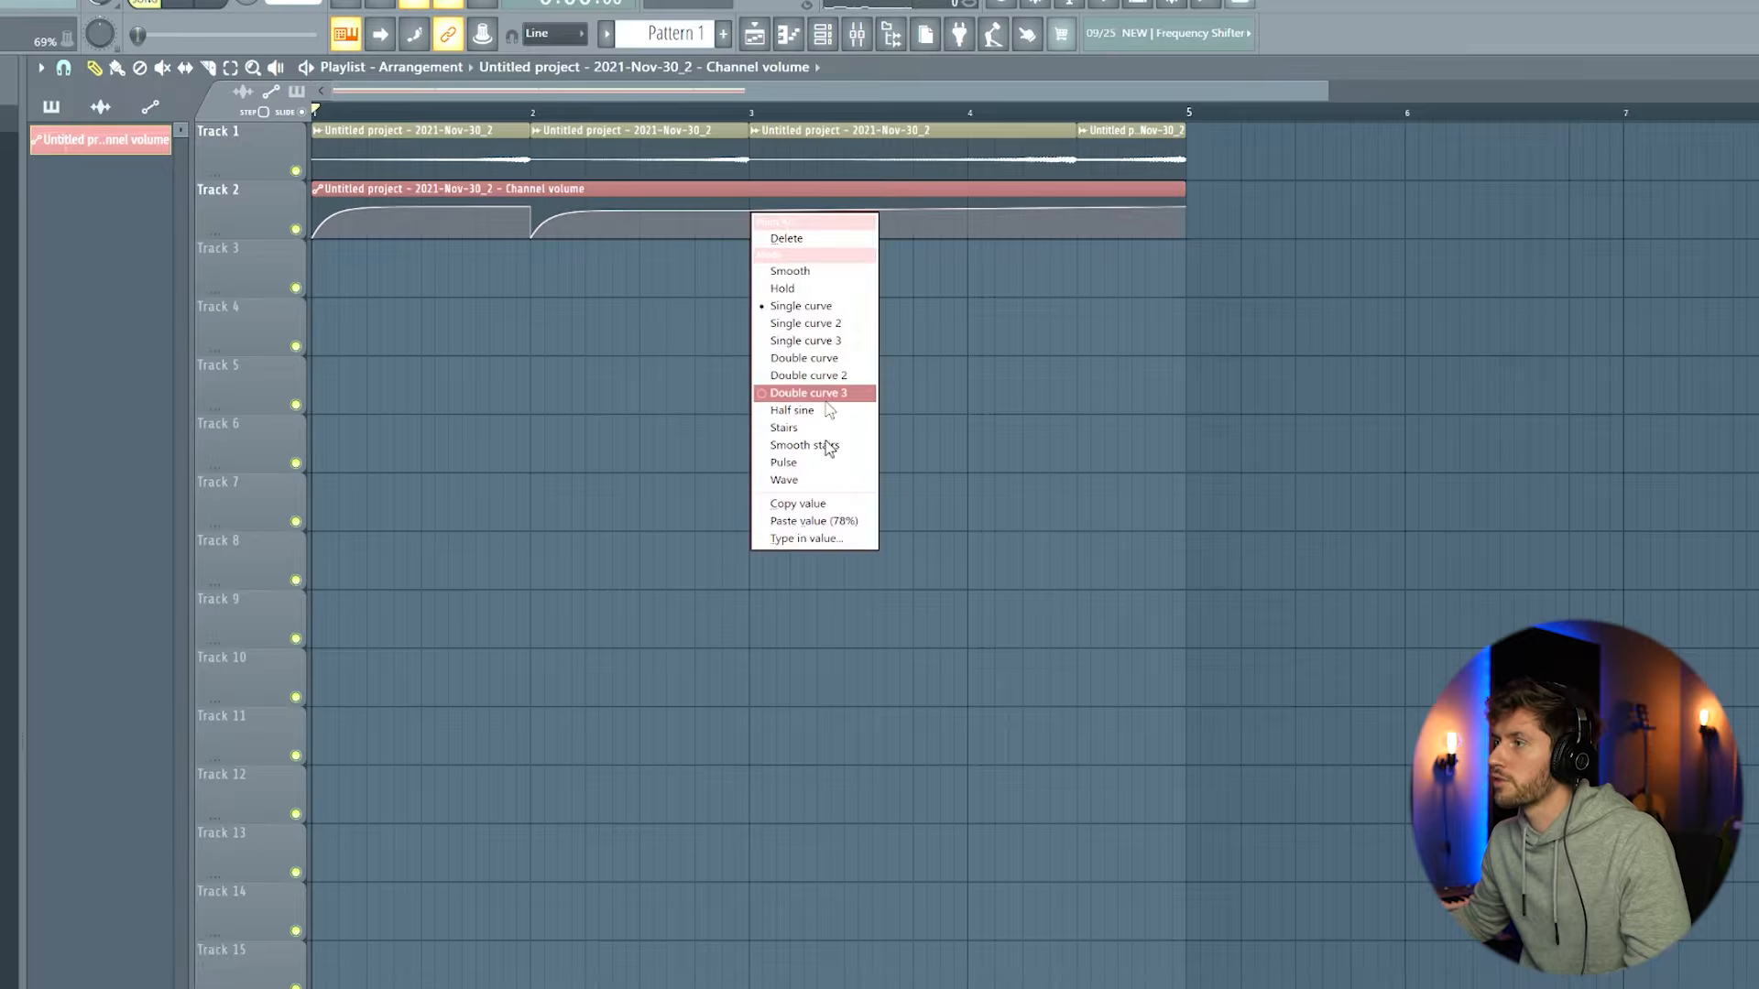
pyautogui.click(829, 524)
pyautogui.rightClick(750, 236)
# - Copy the bar 4 automation value to the start of the last slice and drop the volume to zero there
pyautogui.rightClick(964, 216)
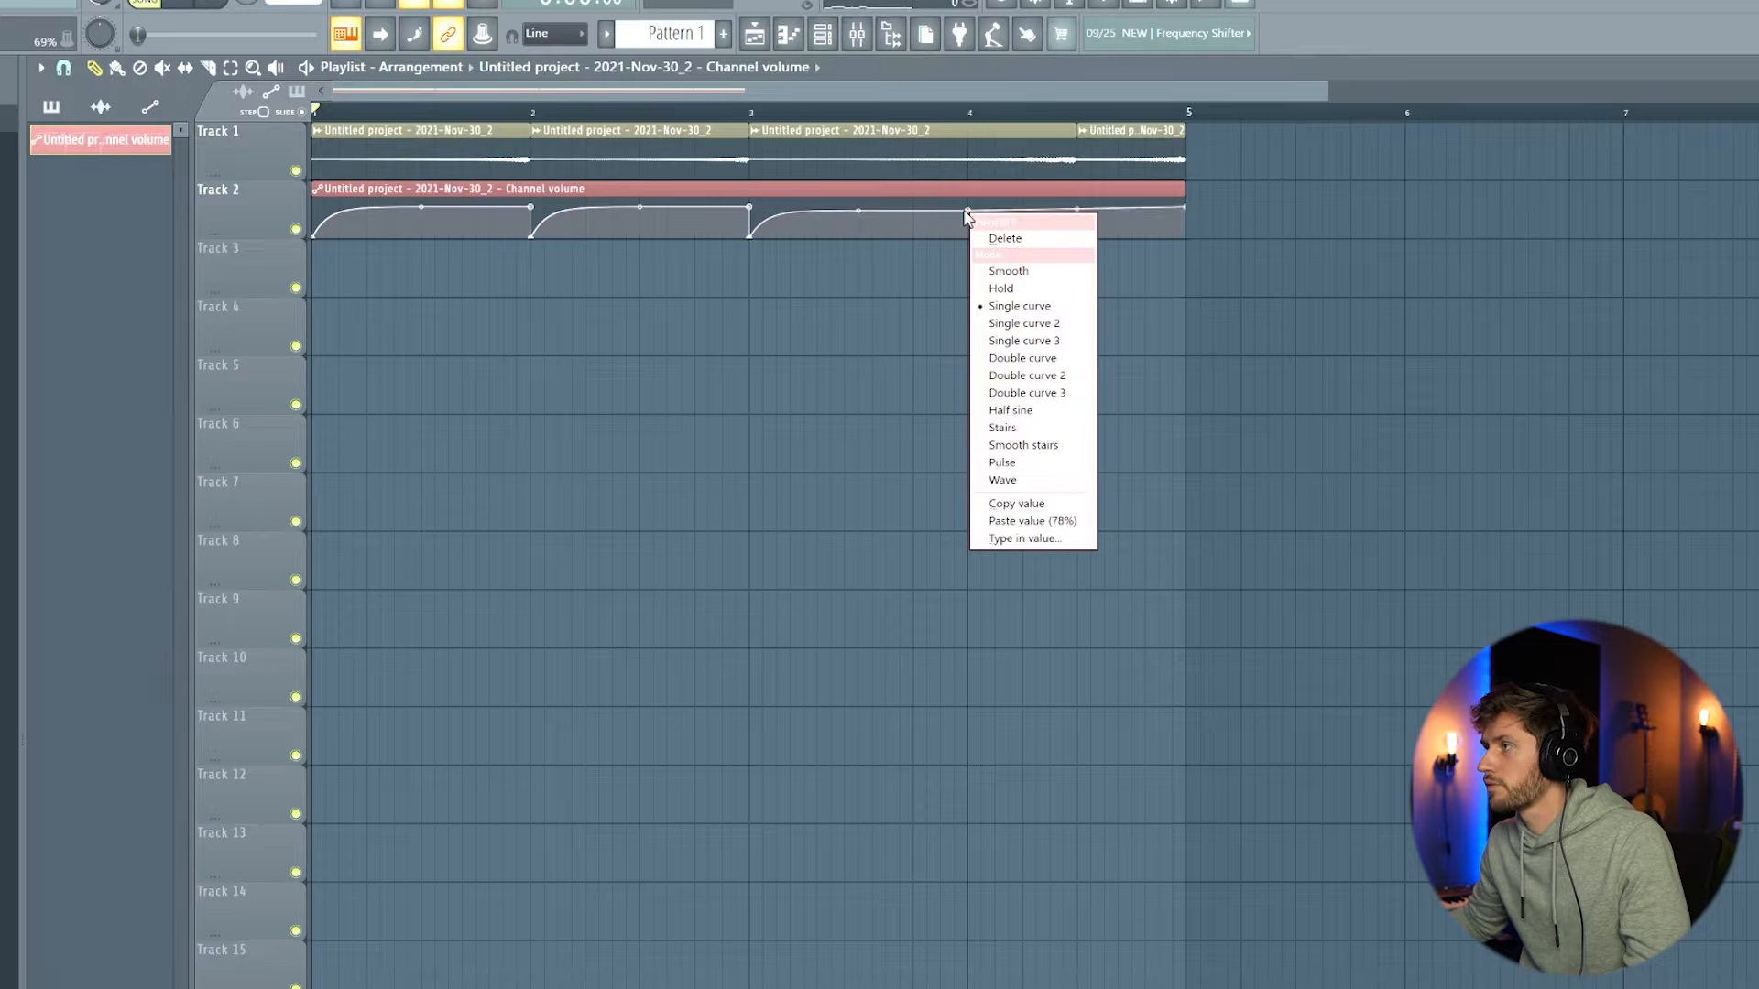
pyautogui.click(1026, 504)
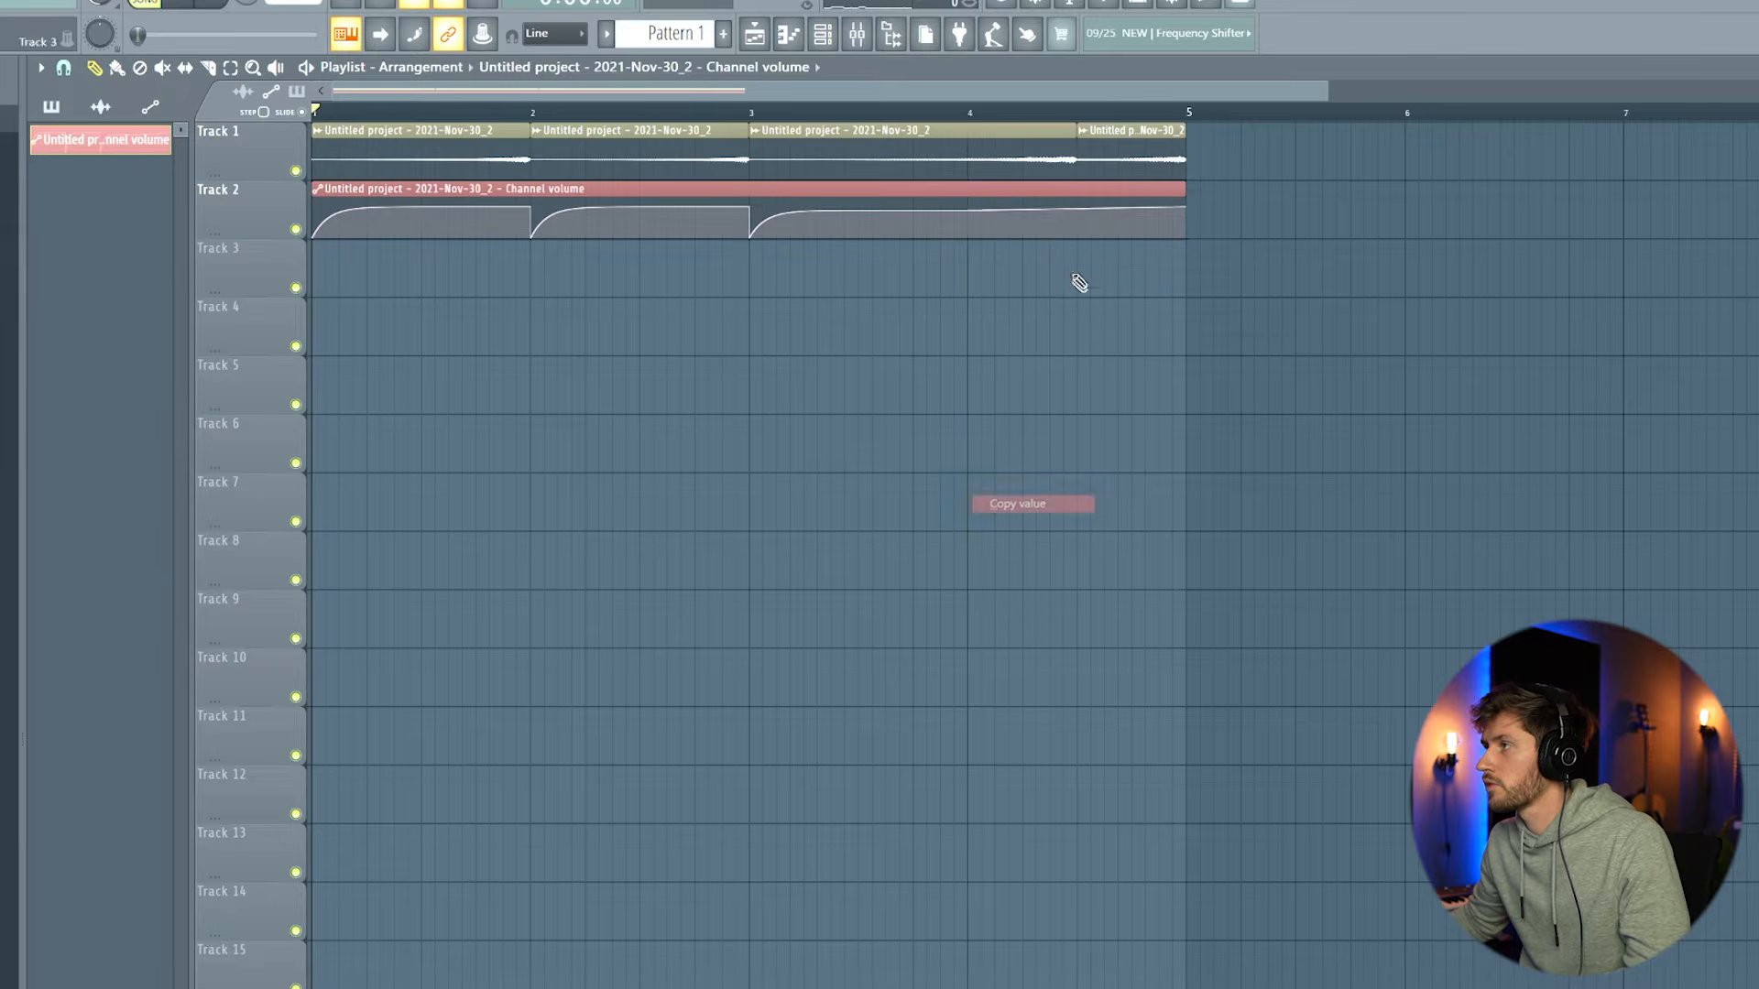
pyautogui.rightClick(1083, 225)
pyautogui.click(1139, 527)
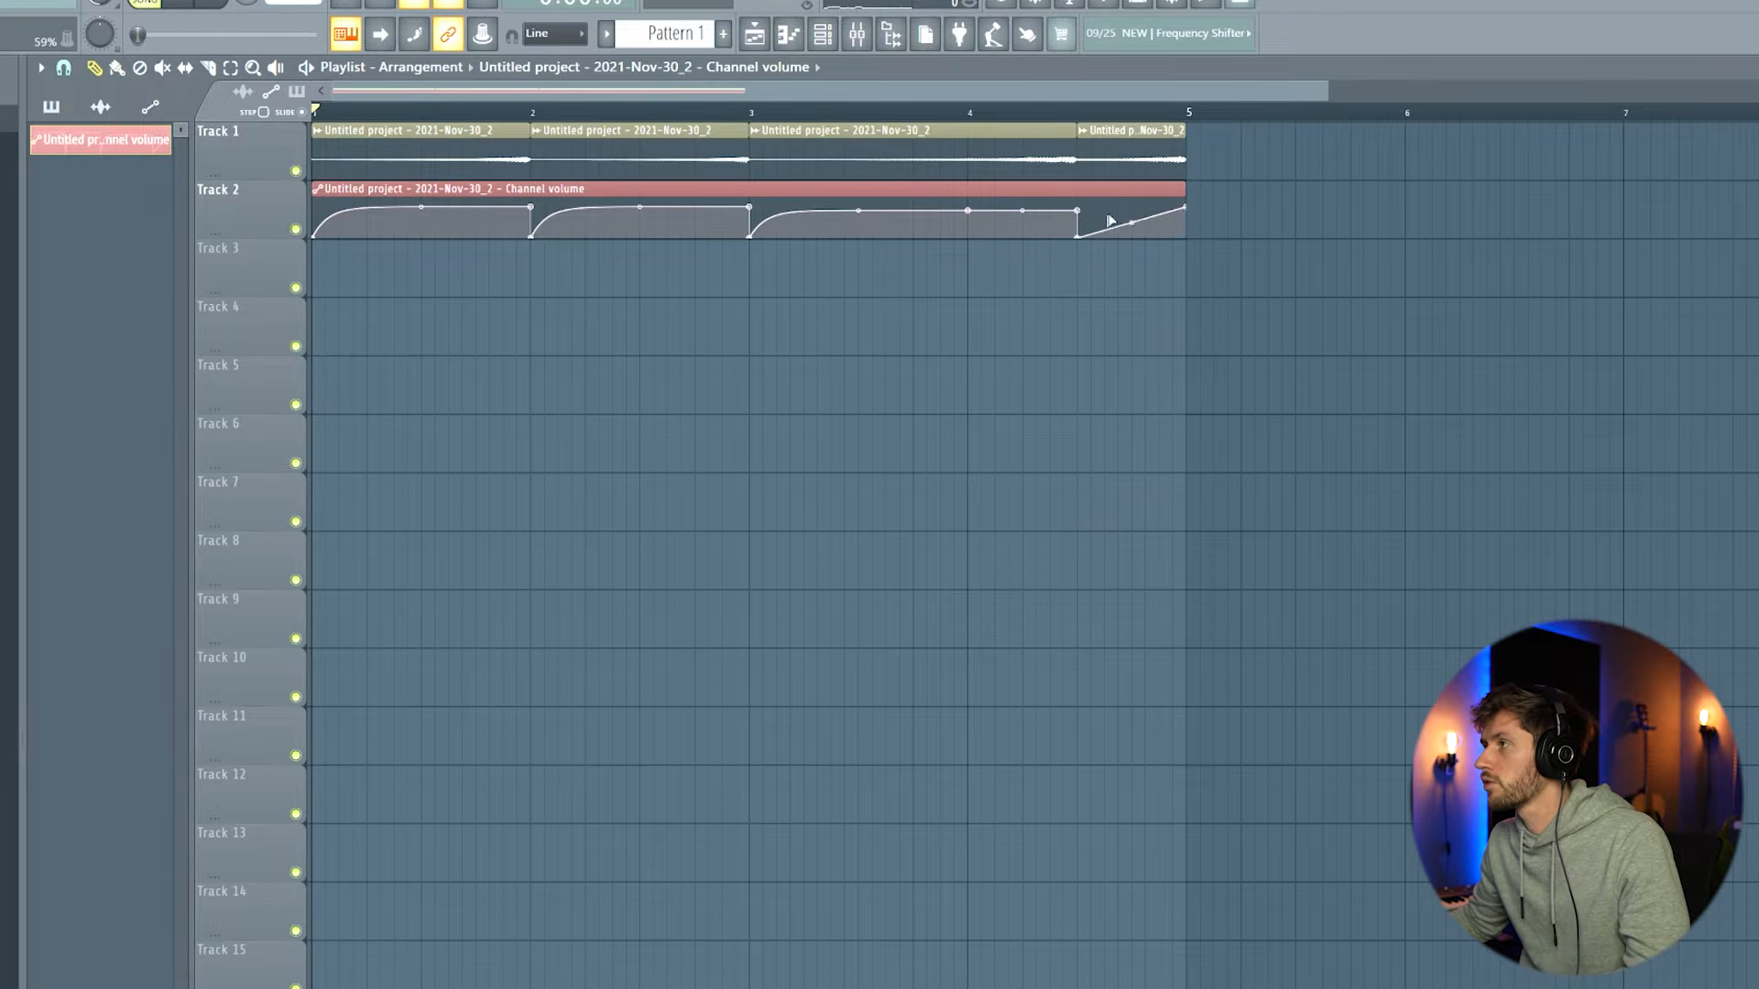
# - Play back the volume fades and duplicate the reversed piano clips with their automation into bars 5 to 8
pyautogui.press('space')
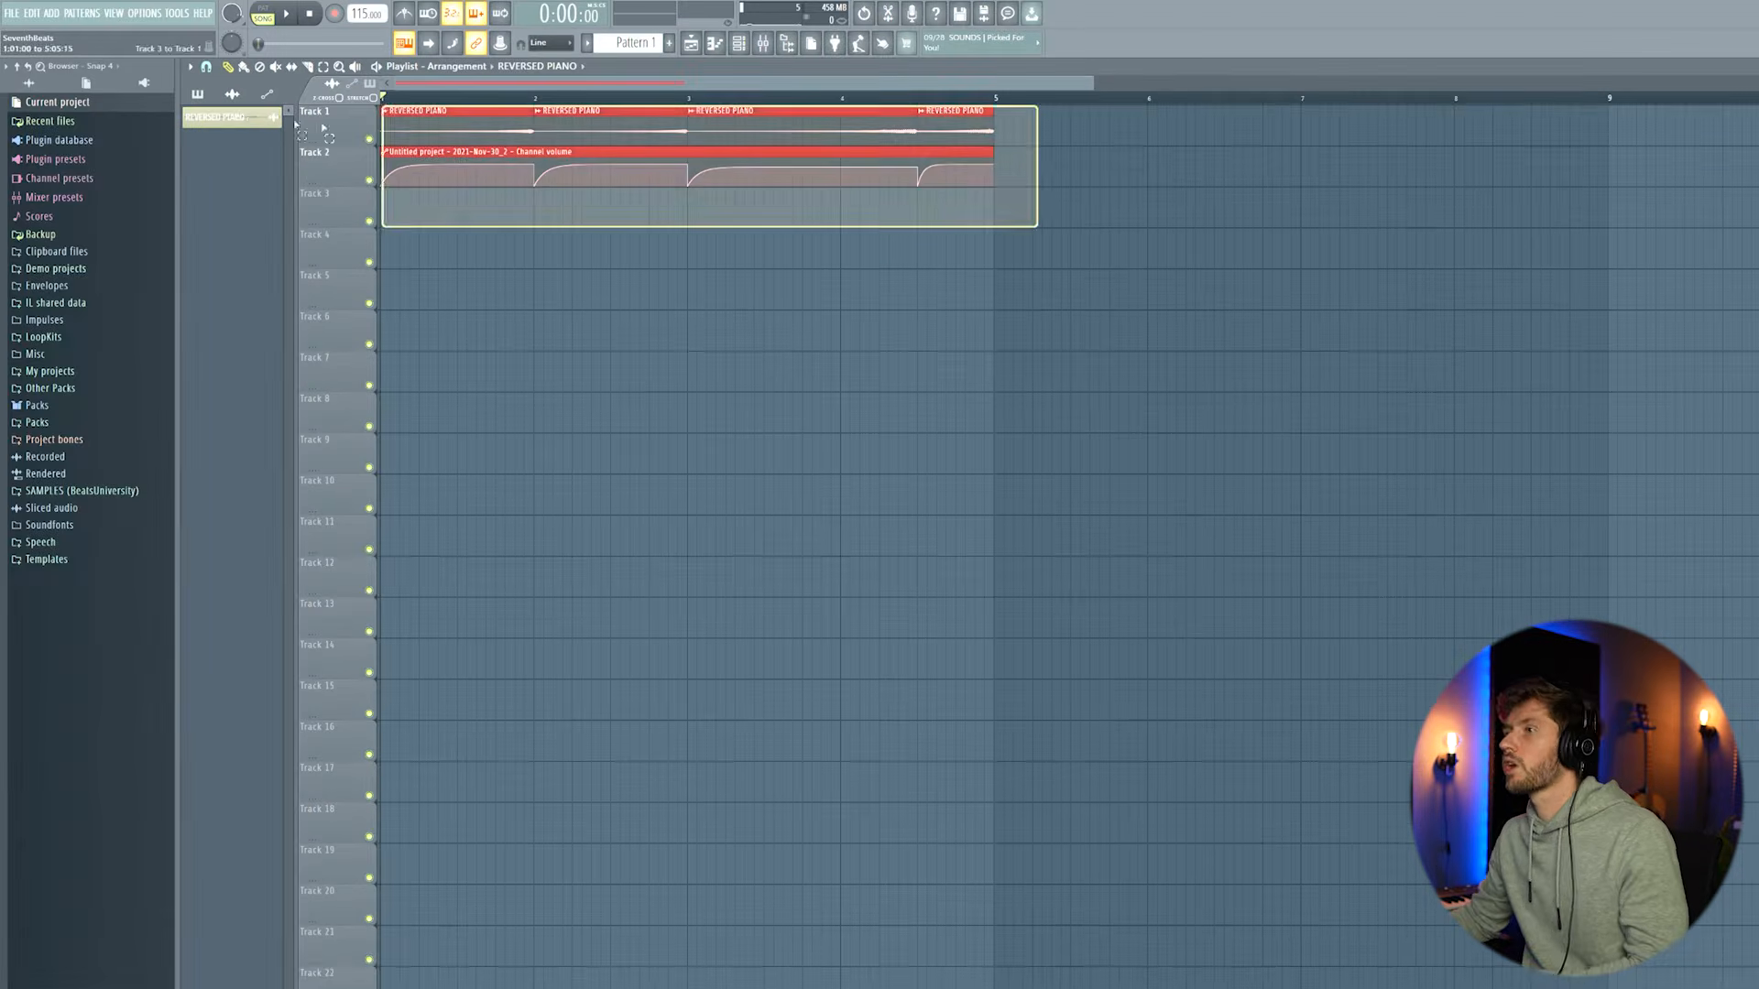
pyautogui.moveTo(1007, 119); pyautogui.dragTo(1060, 111)
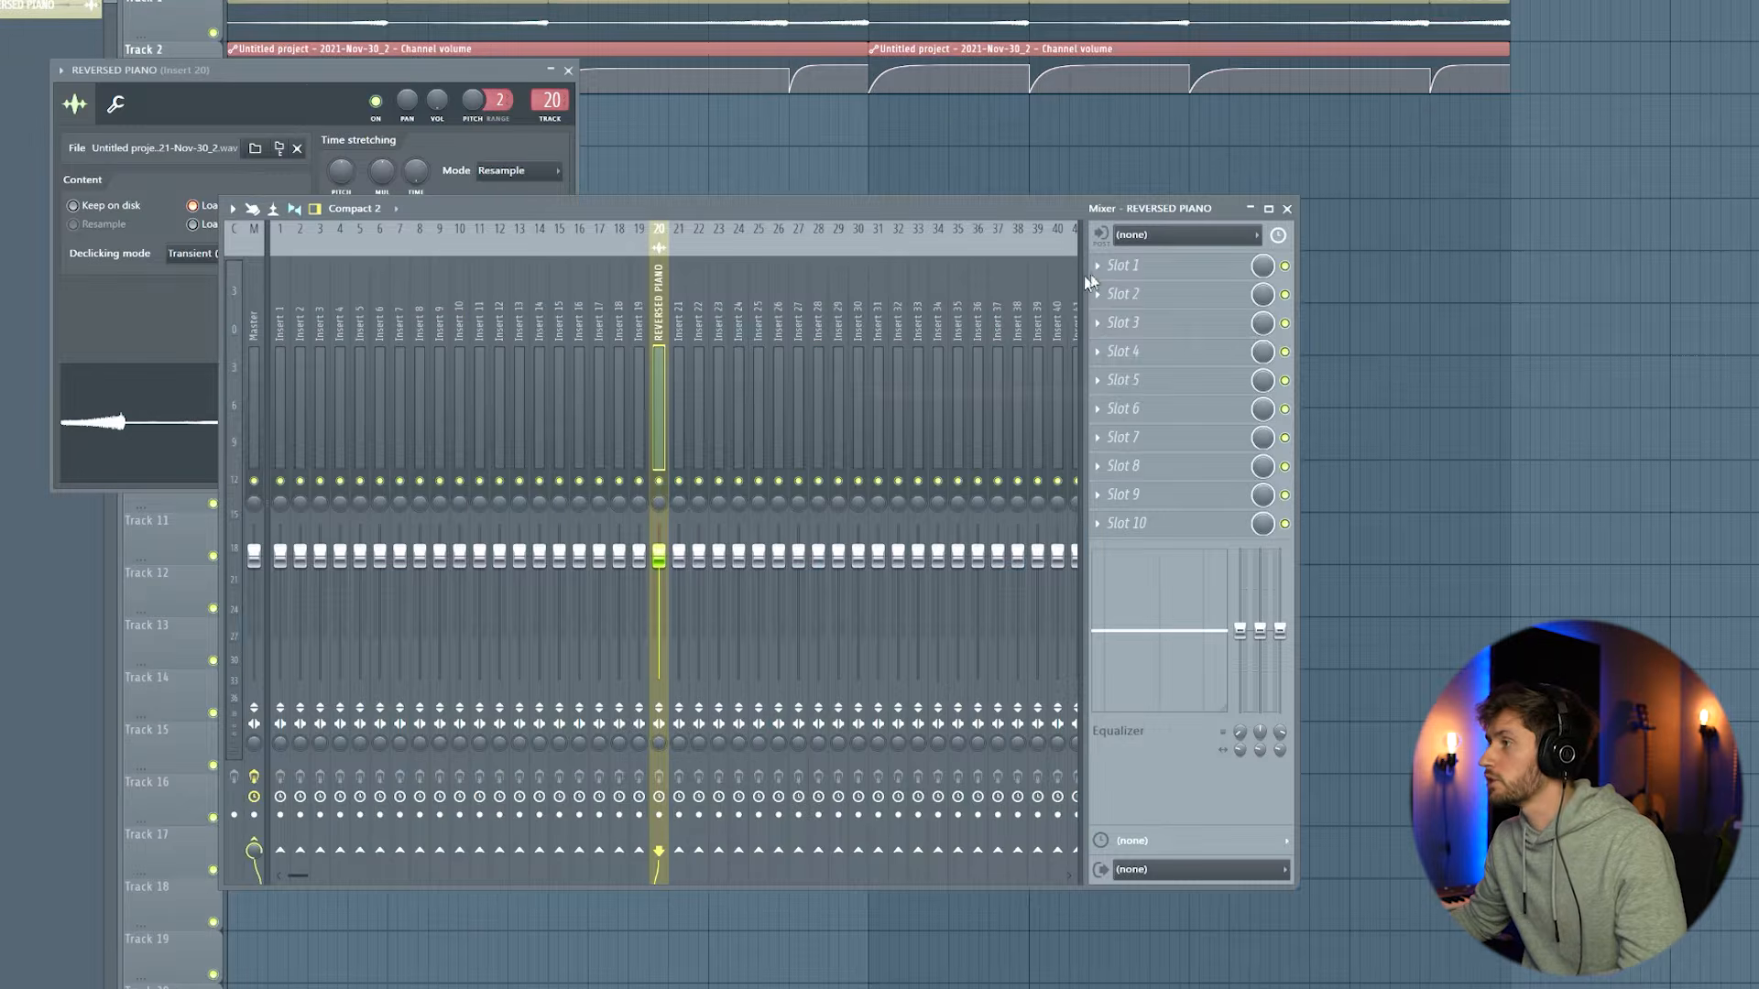
# - Load ValhallaVintageVerb into the first effect slot of the REVERSED PIANO mixer track
pyautogui.click(1122, 266)
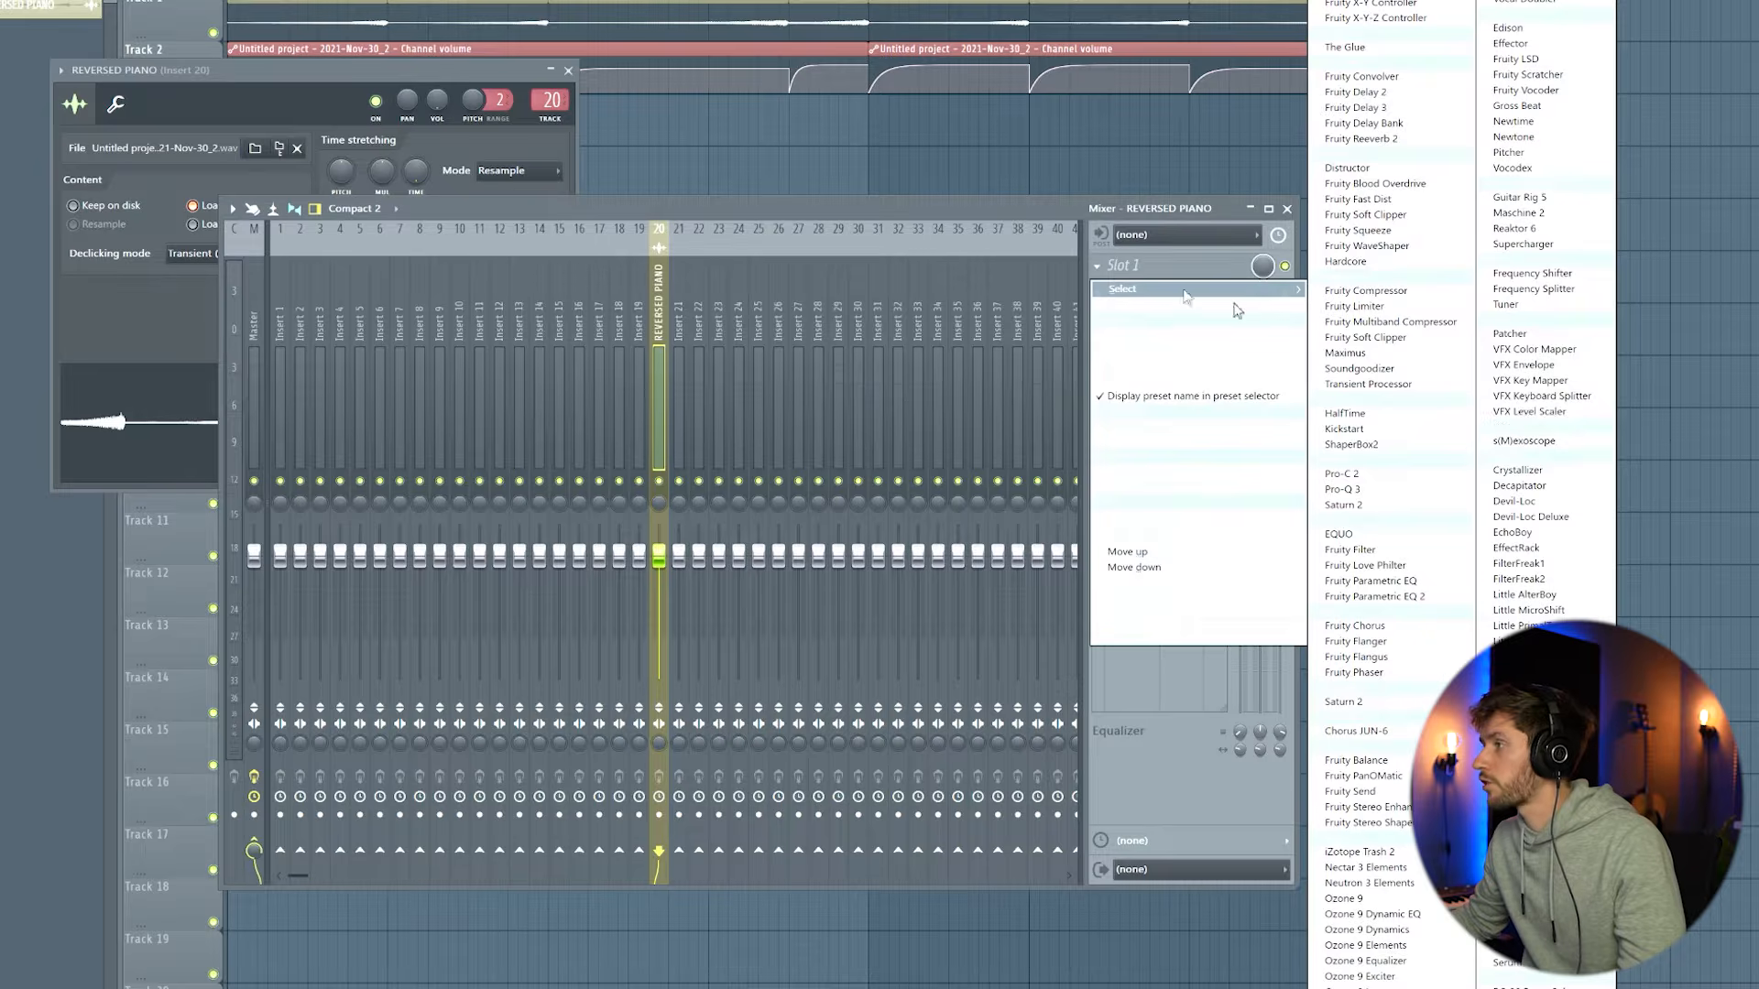
pyautogui.click(1530, 976)
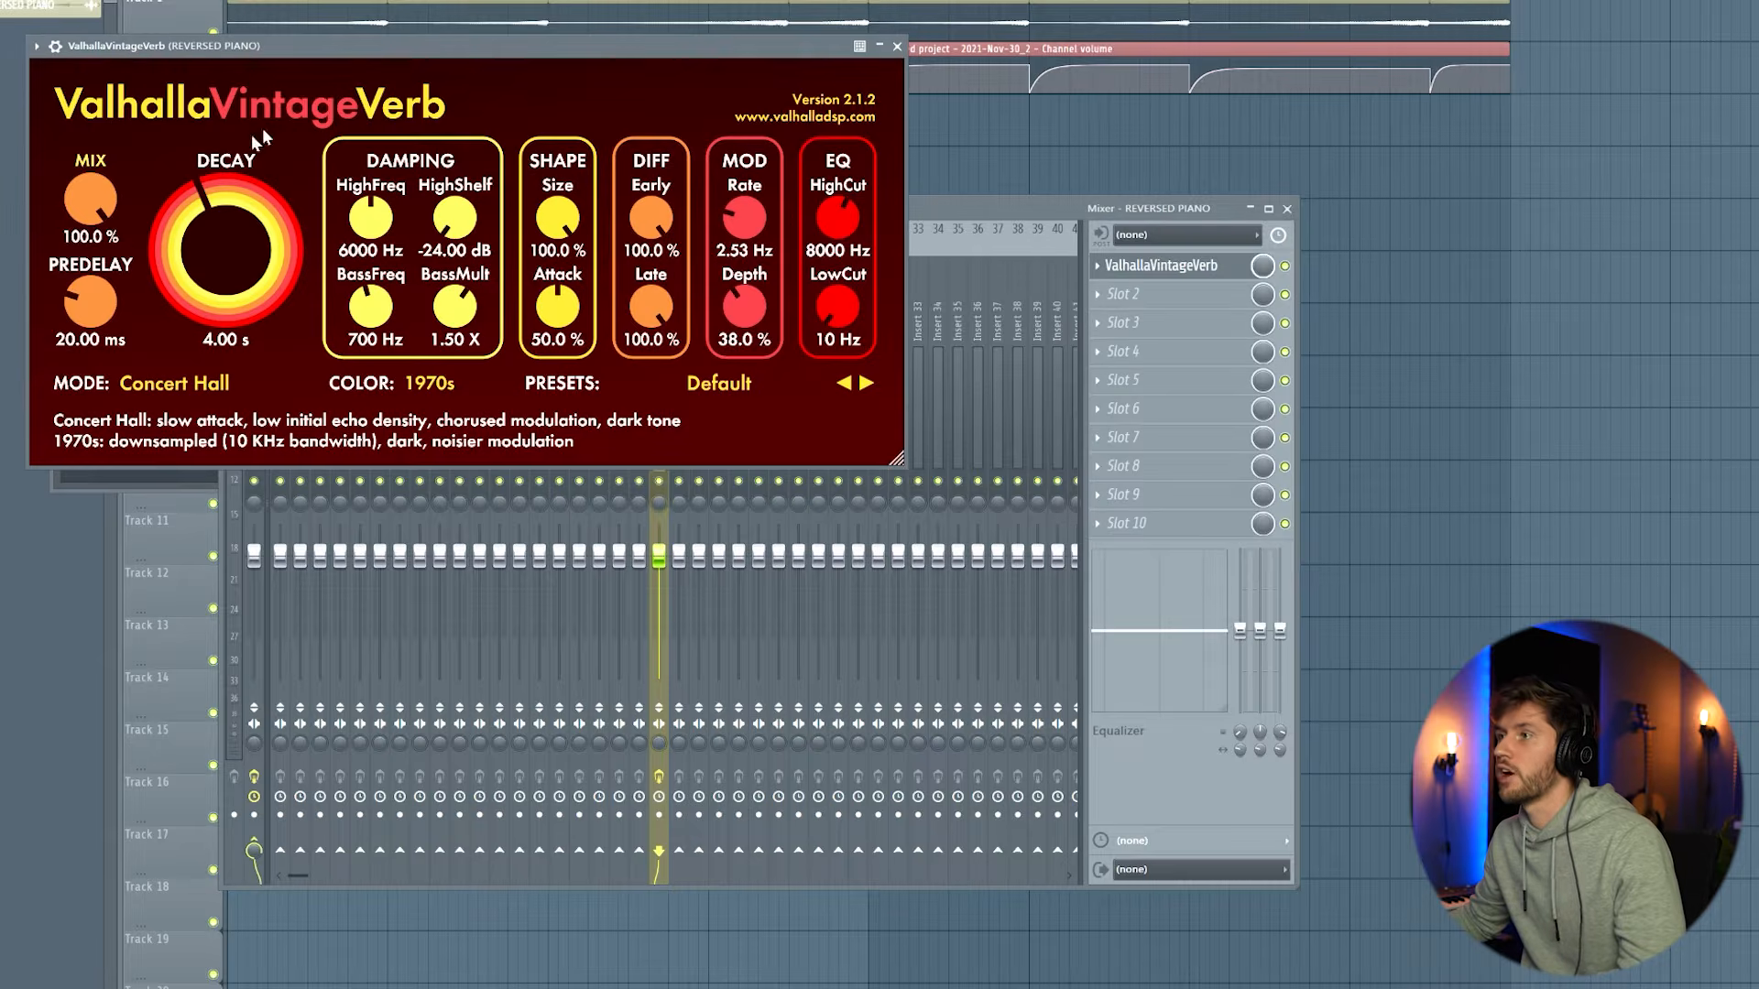
pyautogui.moveTo(298, 48); pyautogui.dragTo(444, 161)
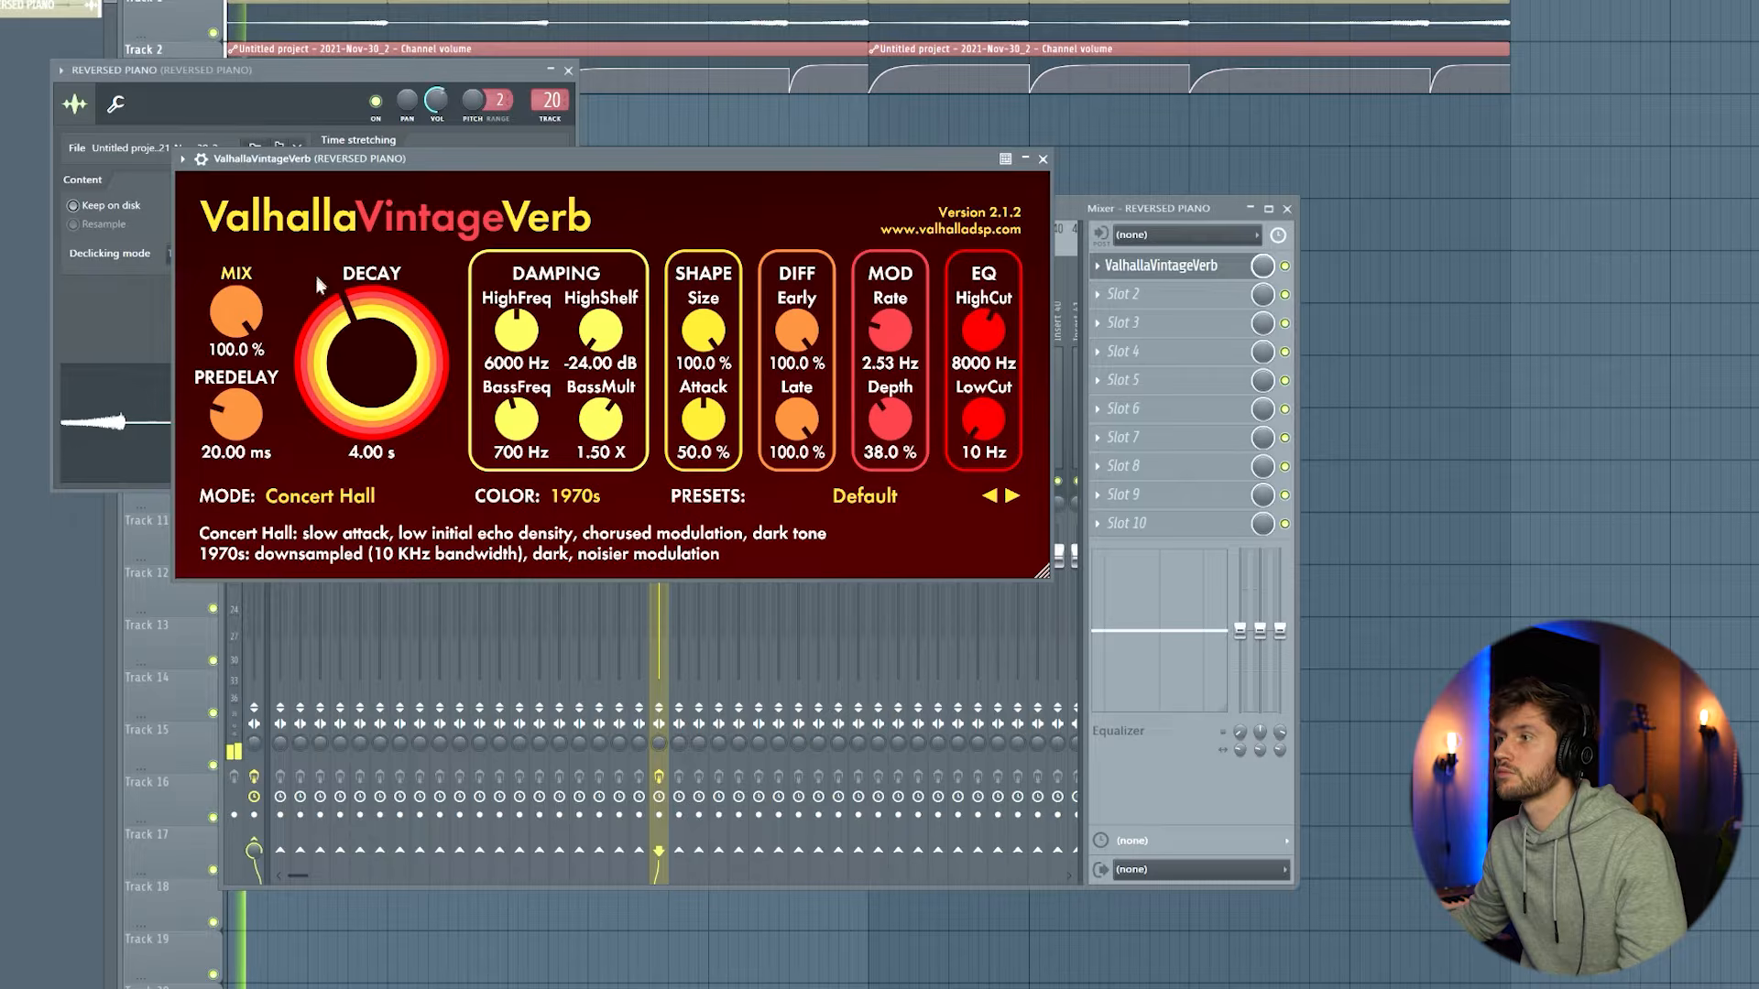
# - Set the reverb to Room mode with 18.9% mix, 0 ms predelay and about 1.38 s decay, and raise the LowCut
pyautogui.moveTo(243, 321); pyautogui.dragTo(275, 481)
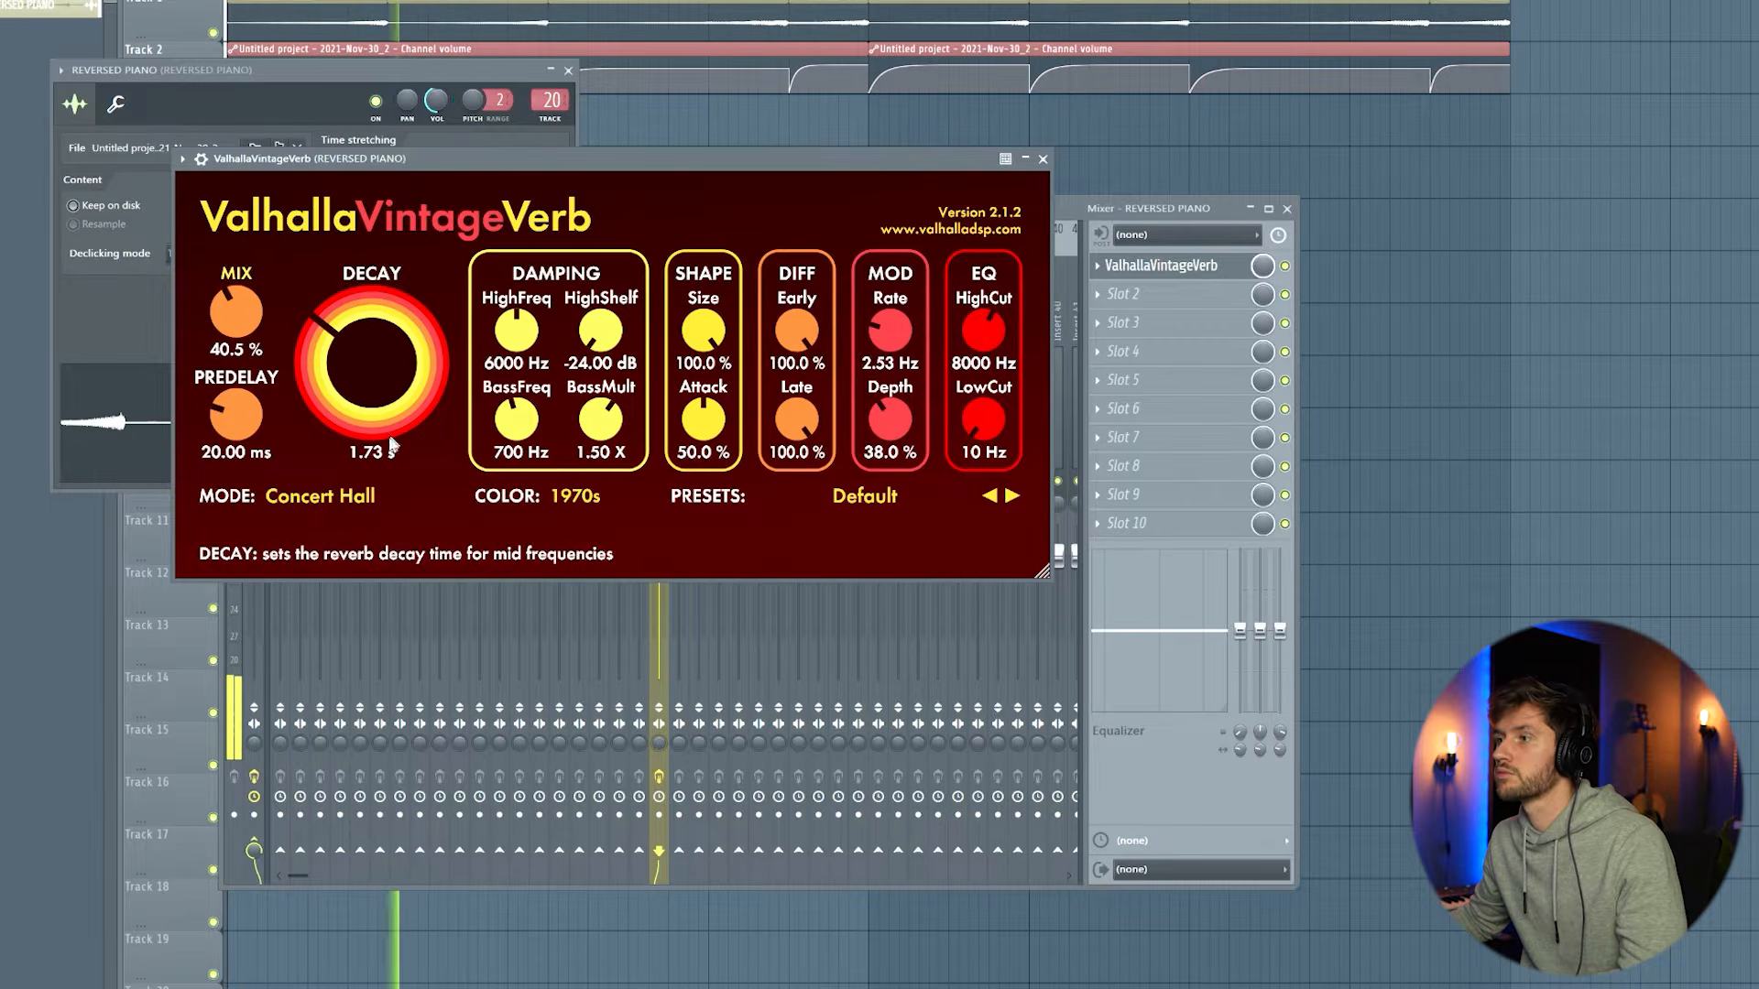
pyautogui.click(316, 496)
pyautogui.click(284, 586)
pyautogui.moveTo(247, 334); pyautogui.dragTo(239, 449)
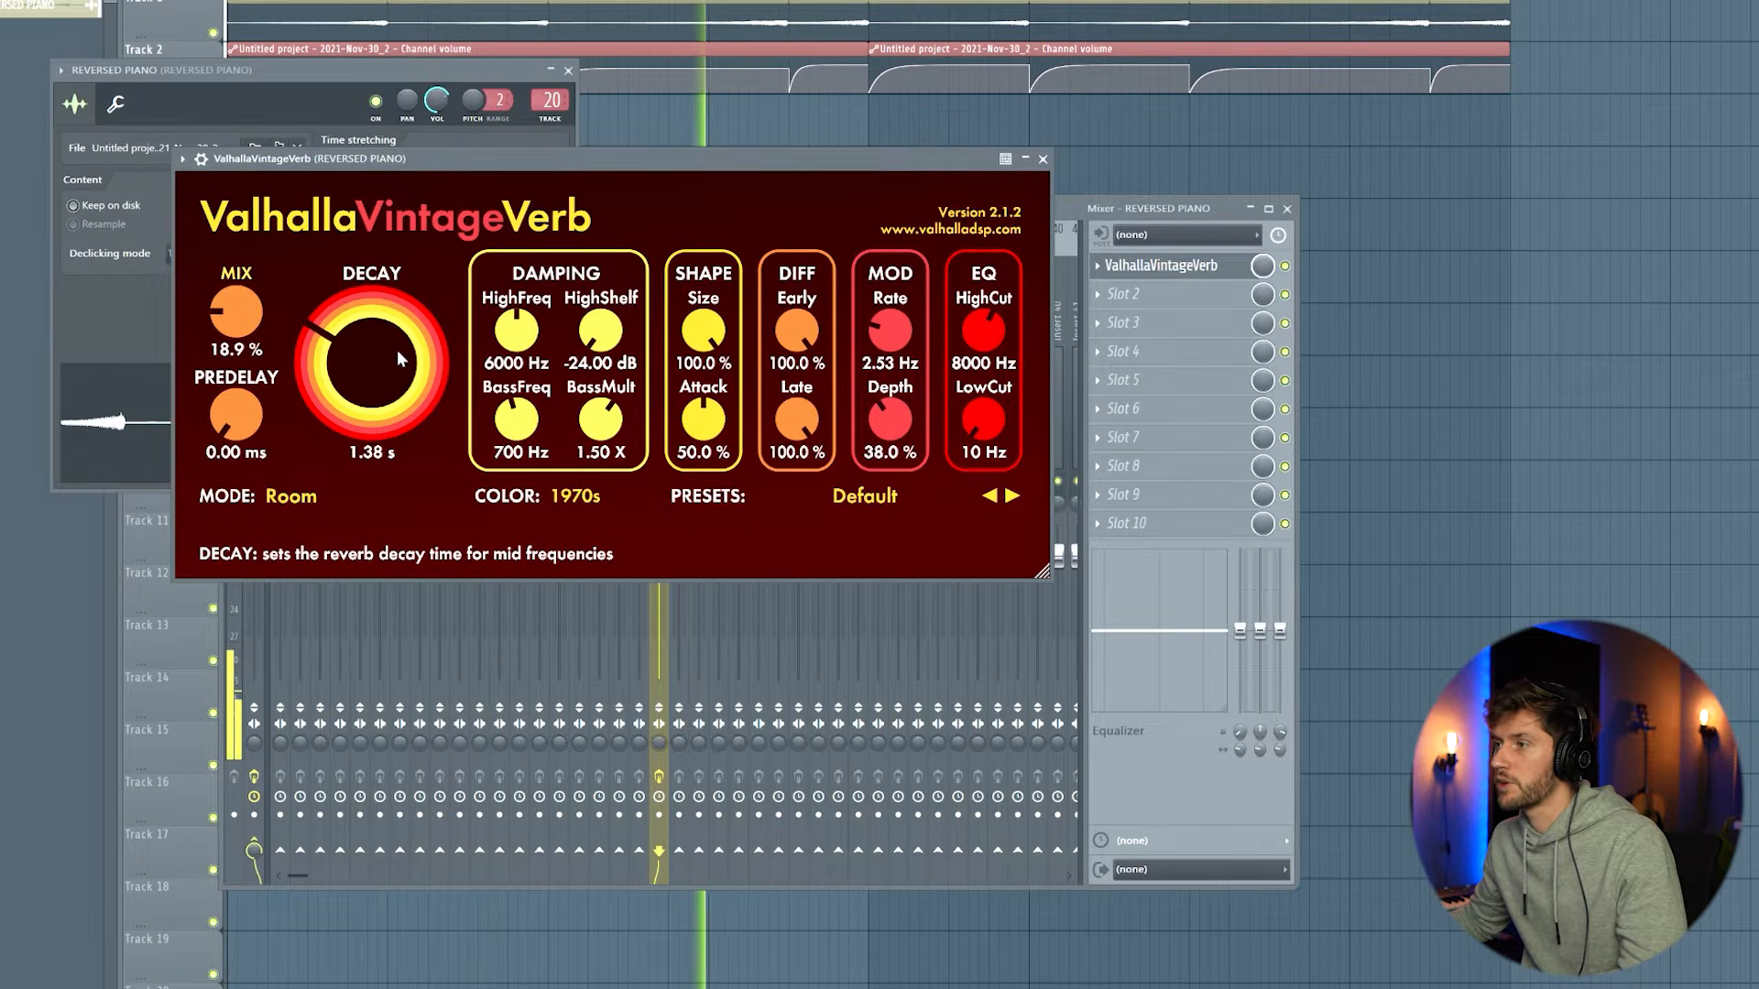
pyautogui.moveTo(989, 421); pyautogui.dragTo(997, 110)
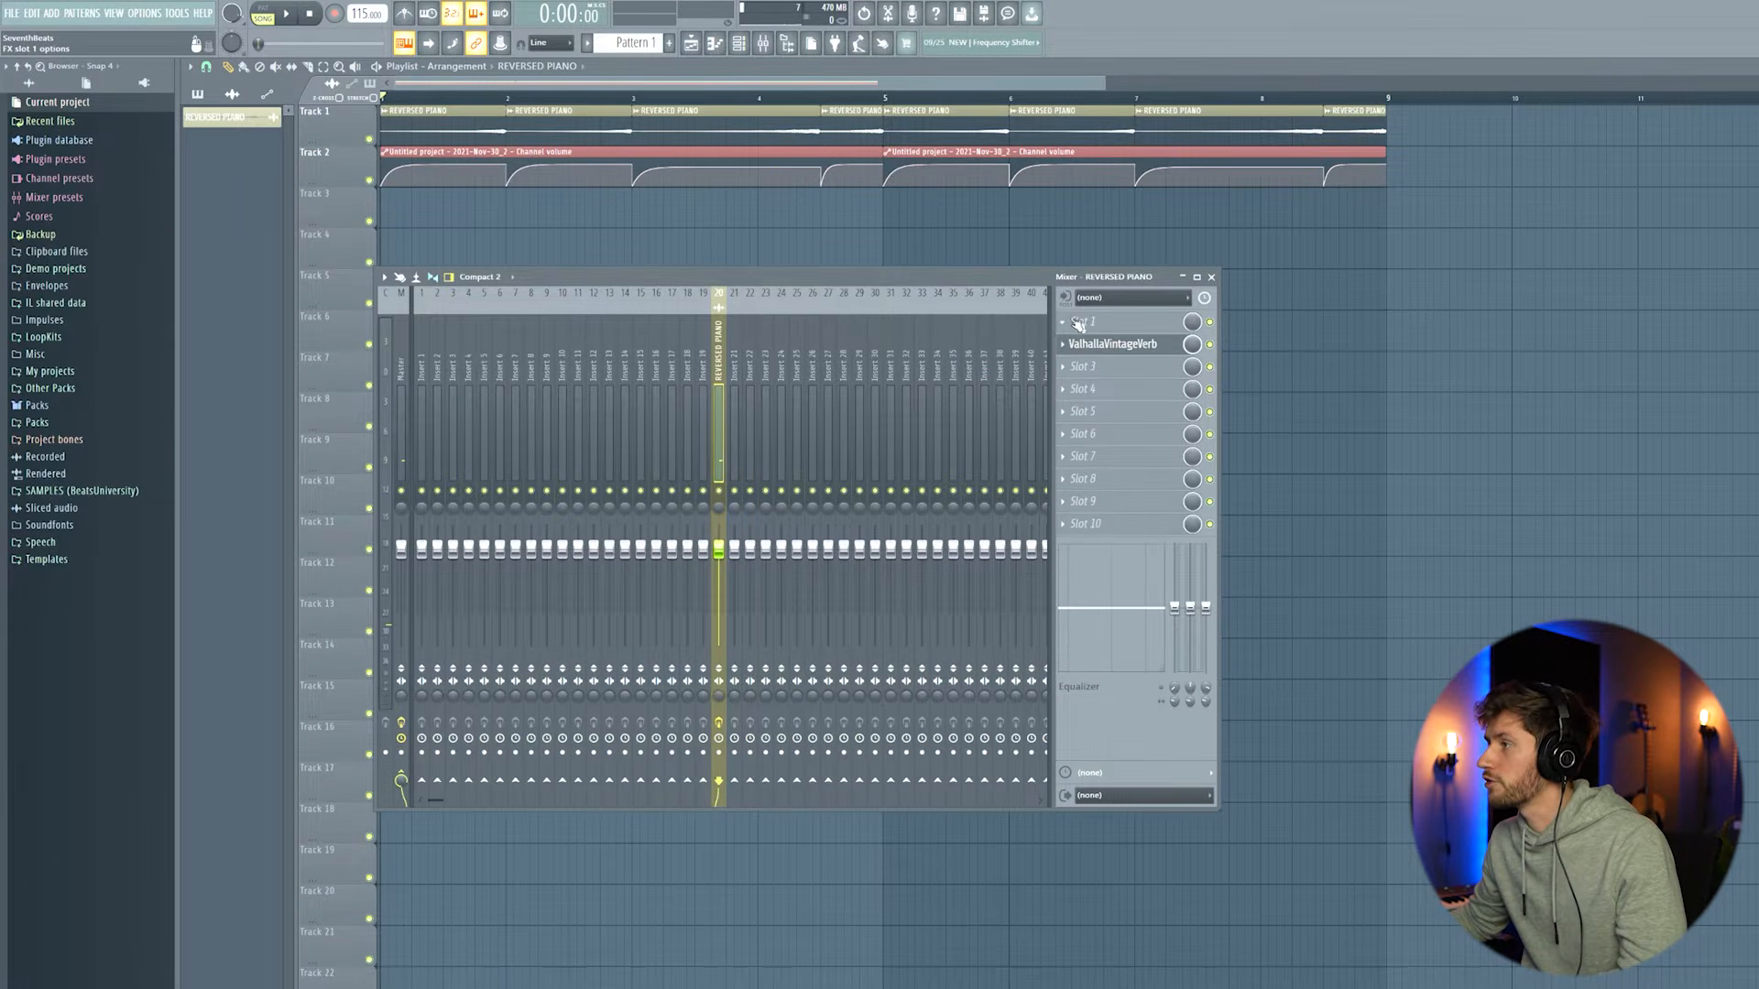
# - Insert Pro-Q 3 ahead of the reverb and add a High Cut band just above 1 kHz
pyautogui.click(1079, 324)
pyautogui.click(1275, 497)
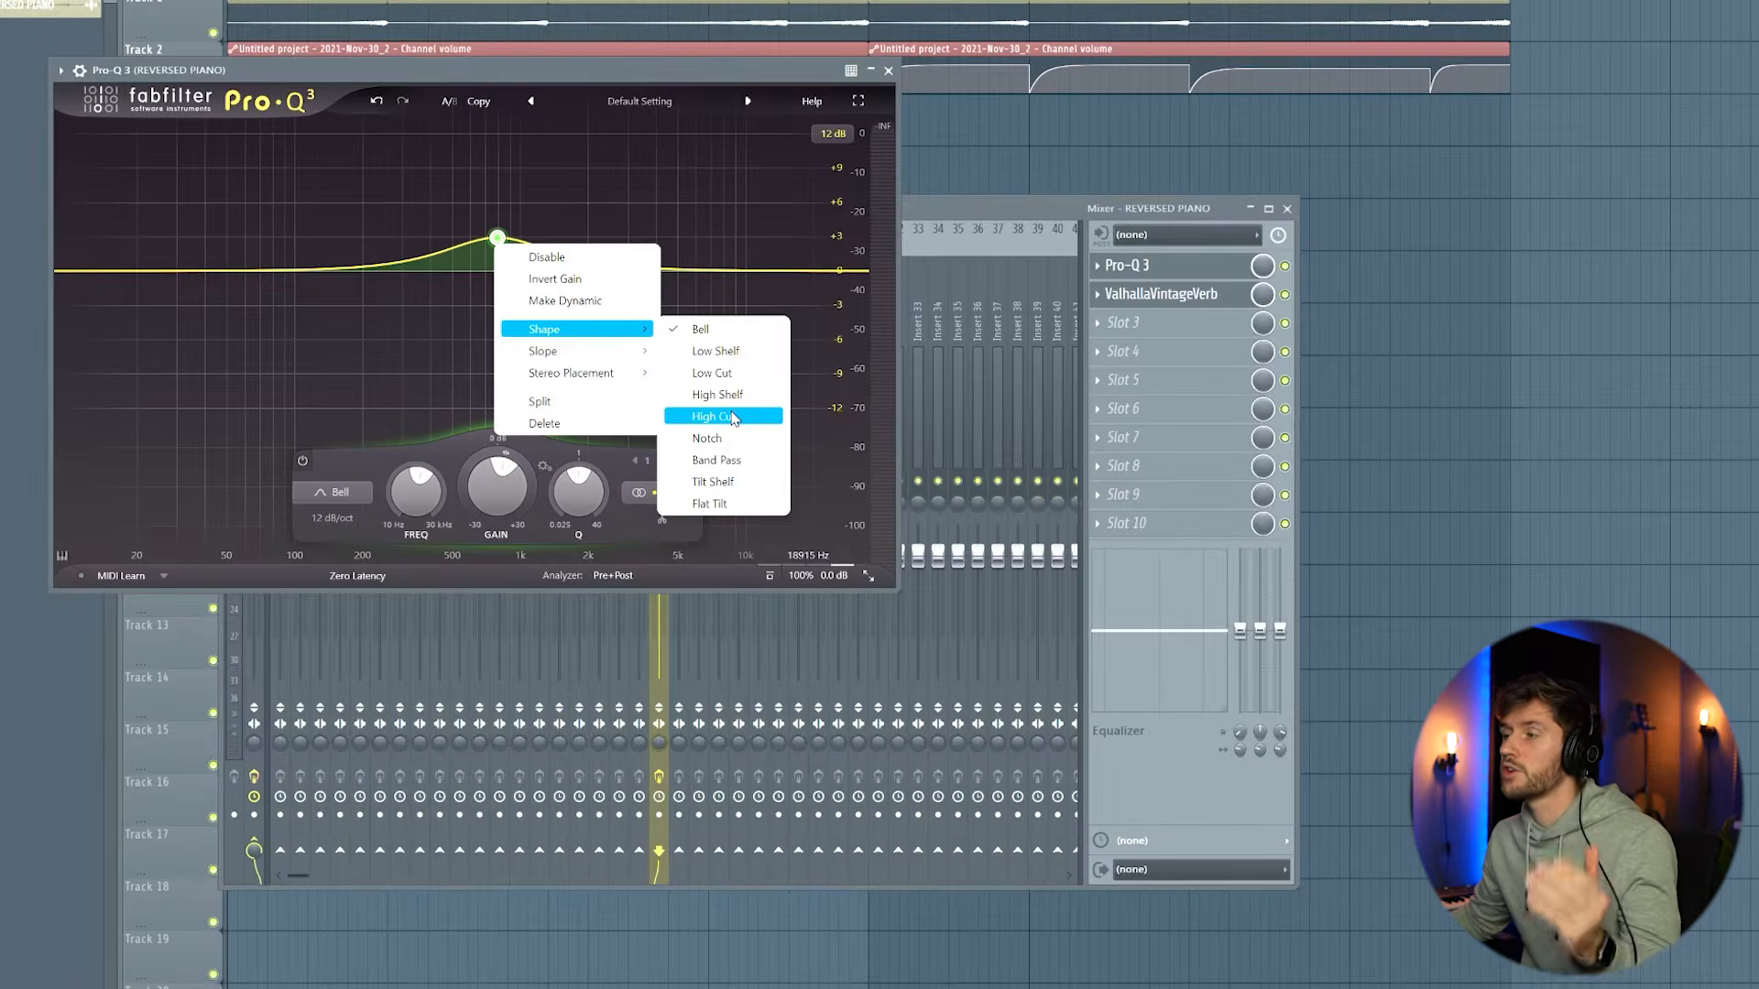
pyautogui.click(733, 417)
pyautogui.moveTo(499, 272); pyautogui.dragTo(543, 277)
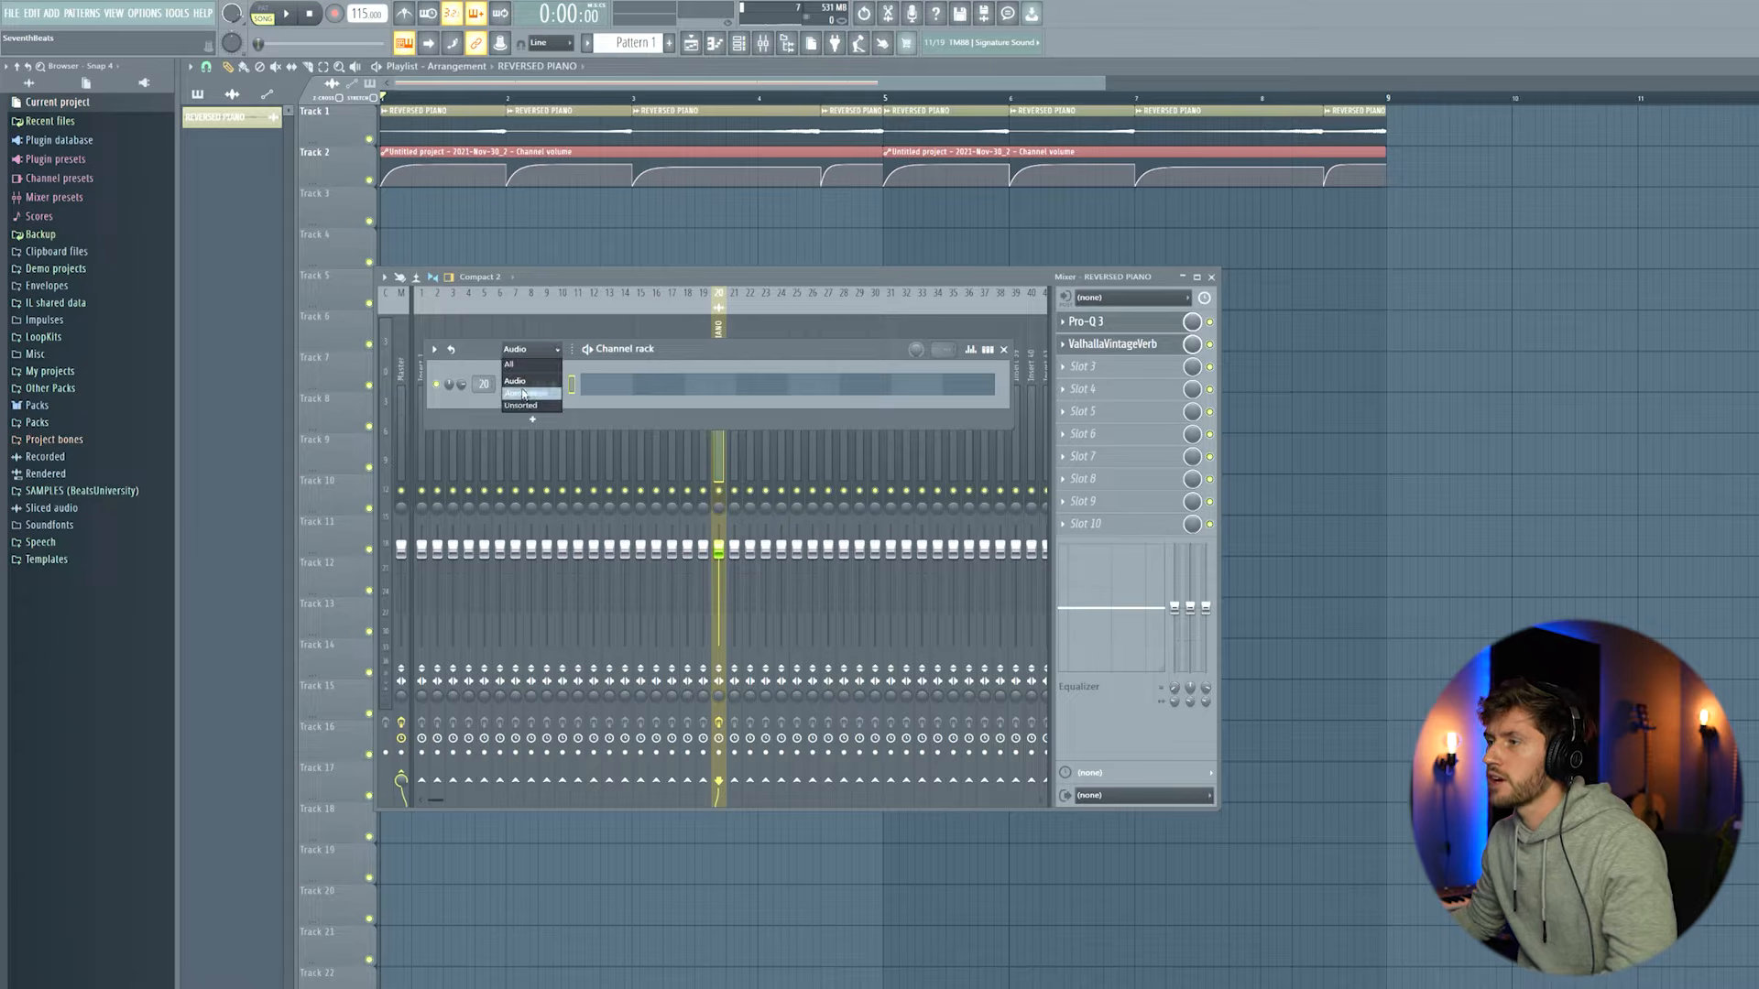
# - Insert an Arcade instrument among the Unsorted channels and switch its session key type to minor
pyautogui.click(534, 405)
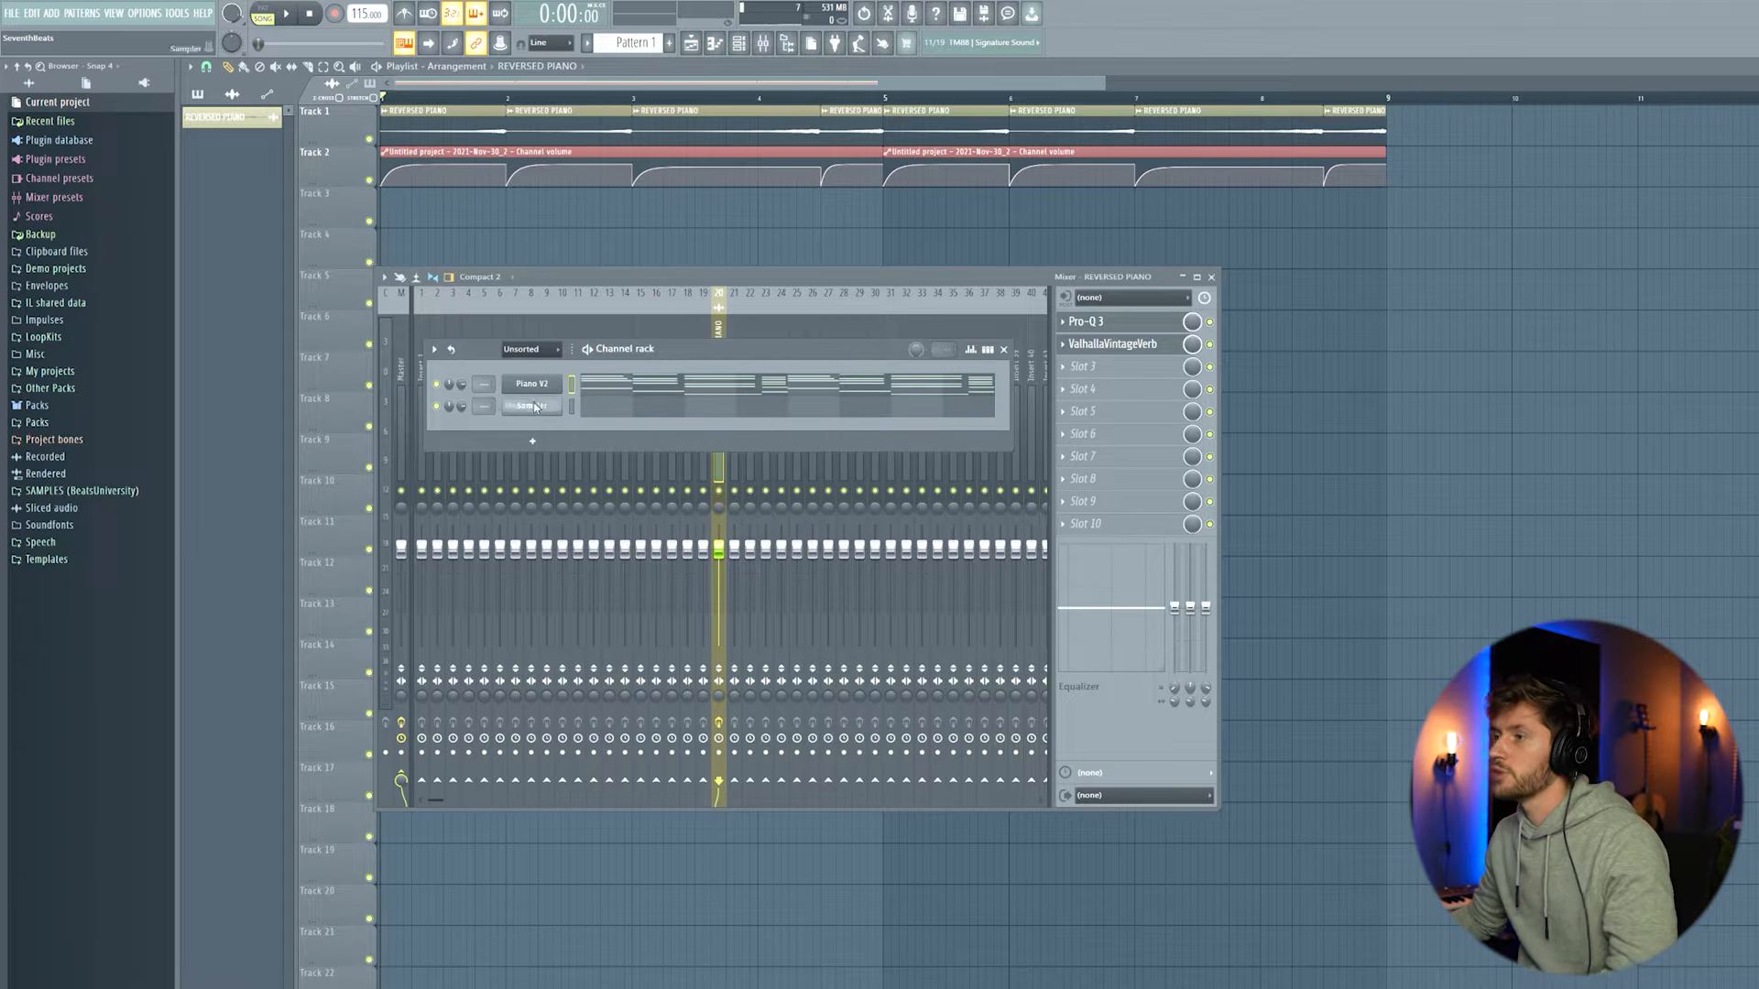
pyautogui.rightClick(552, 409)
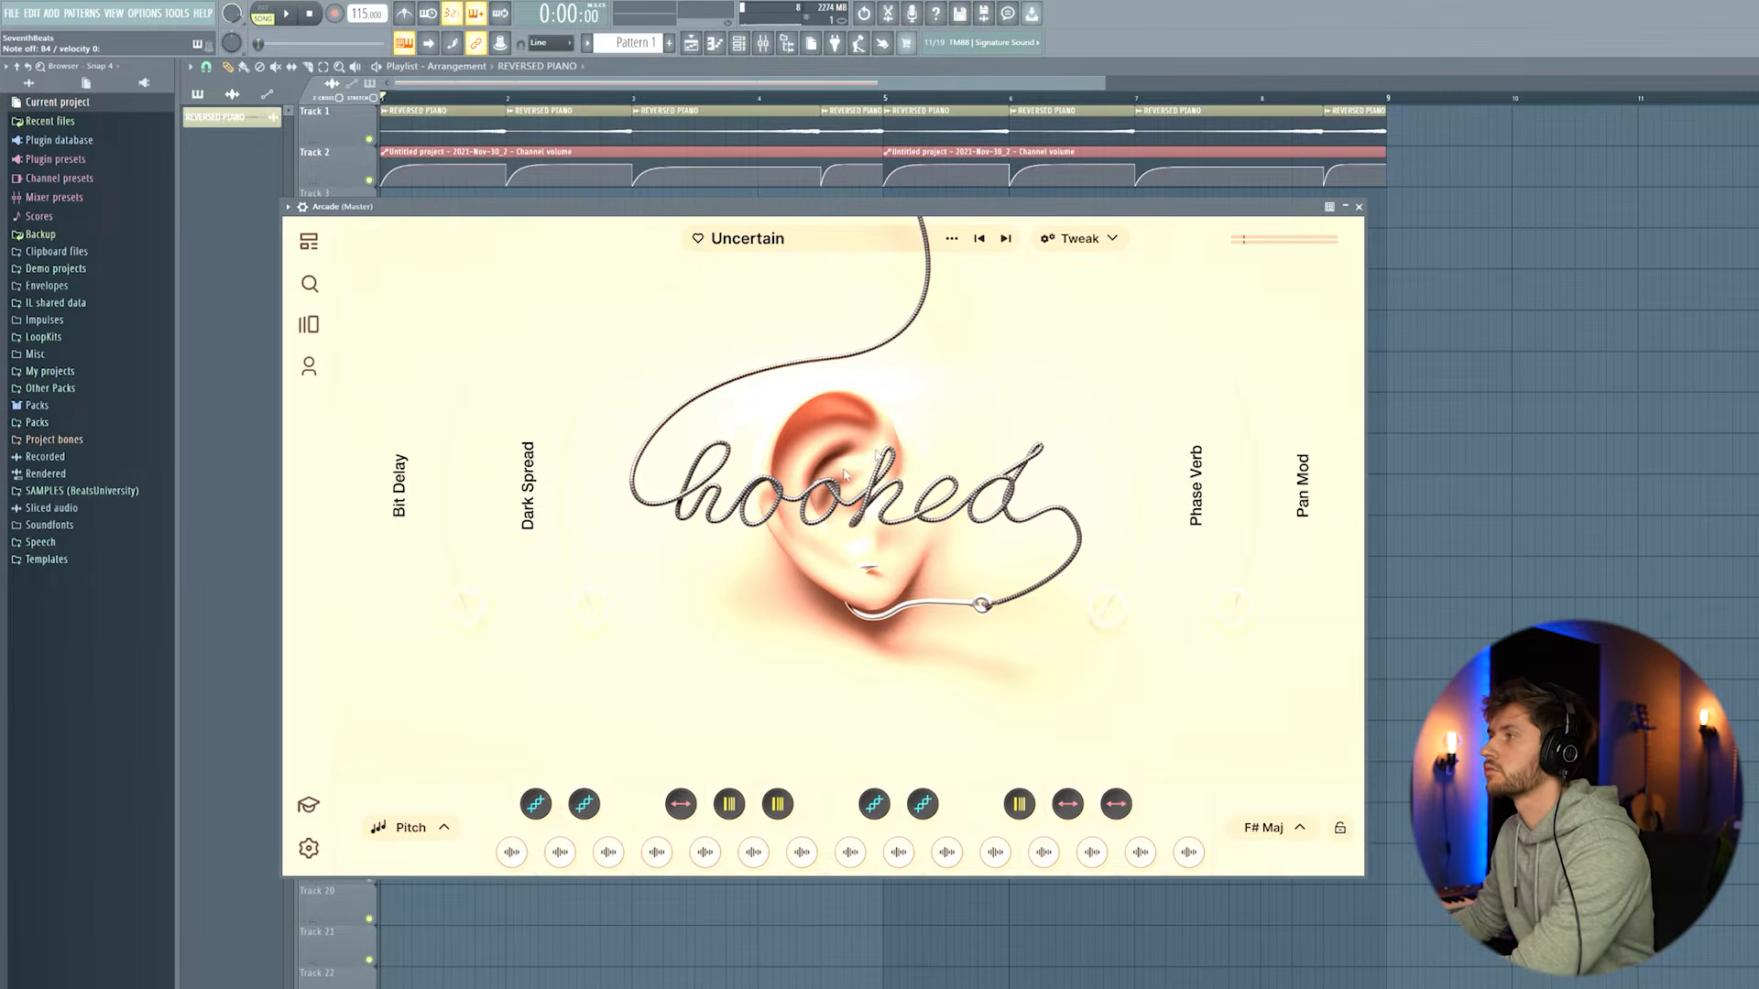
pyautogui.click(1299, 829)
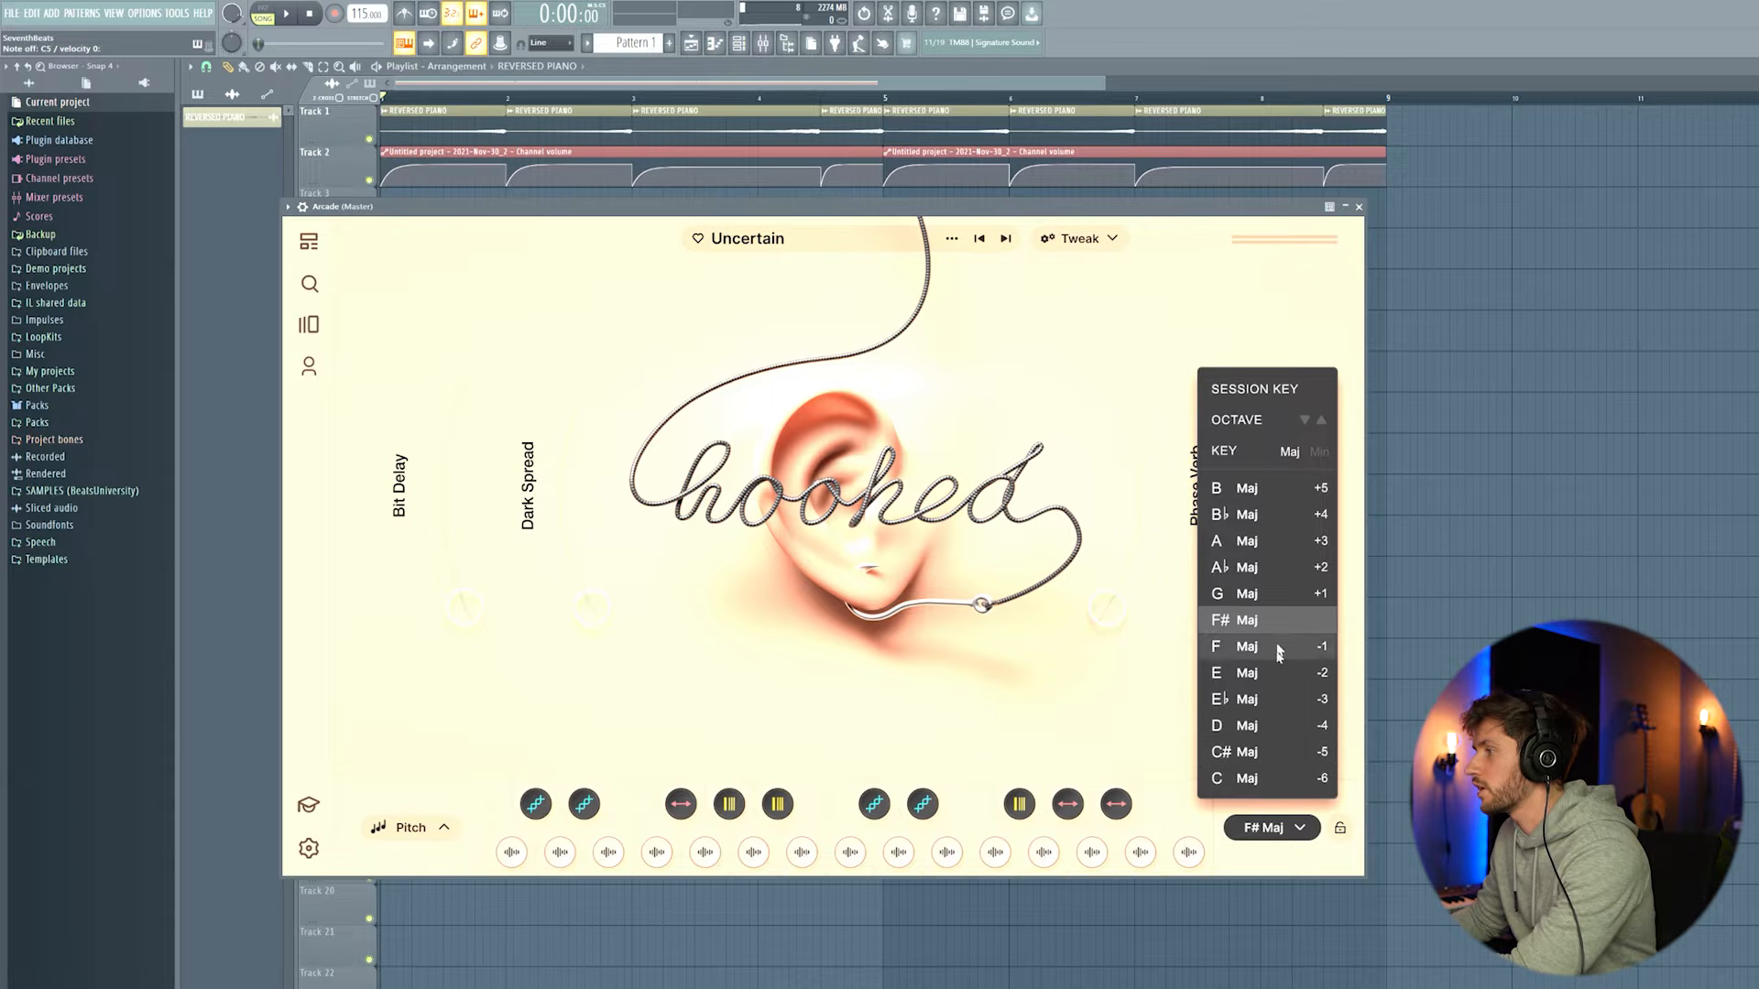
pyautogui.click(1319, 453)
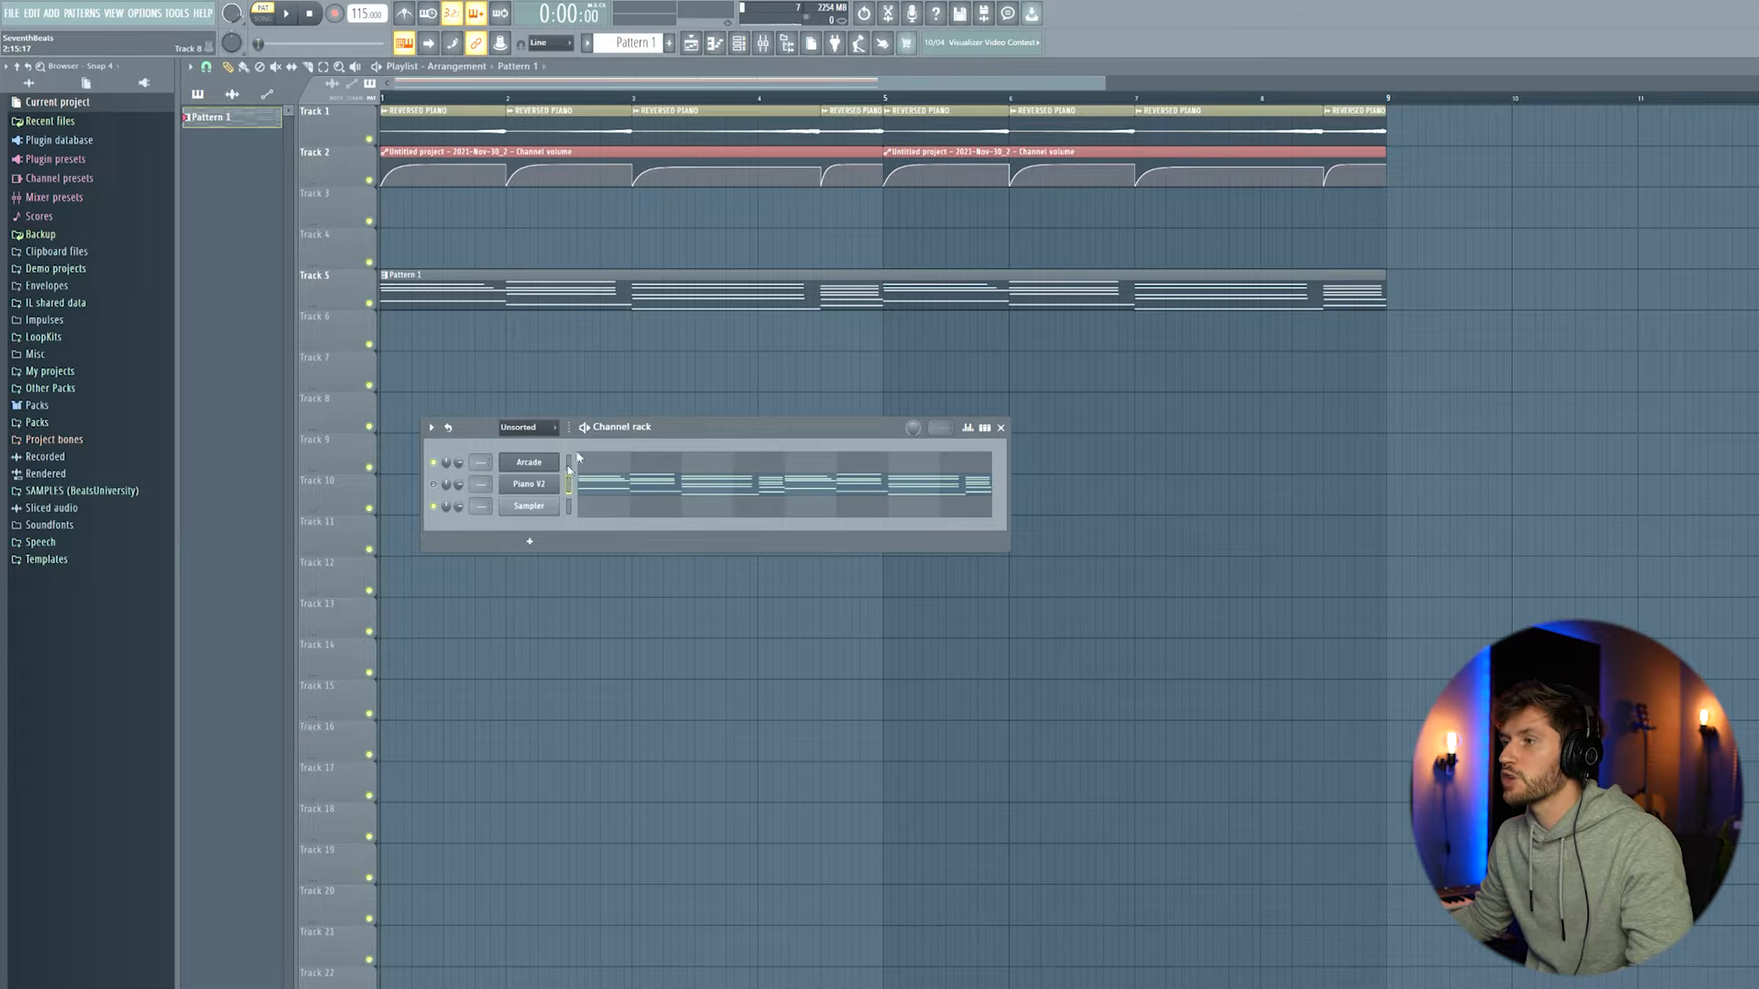
# - Place one-bar A5 notes at the start of bars 1, 3, 5 and 7 in the Arcade channel and play them back
pyautogui.click(670, 464)
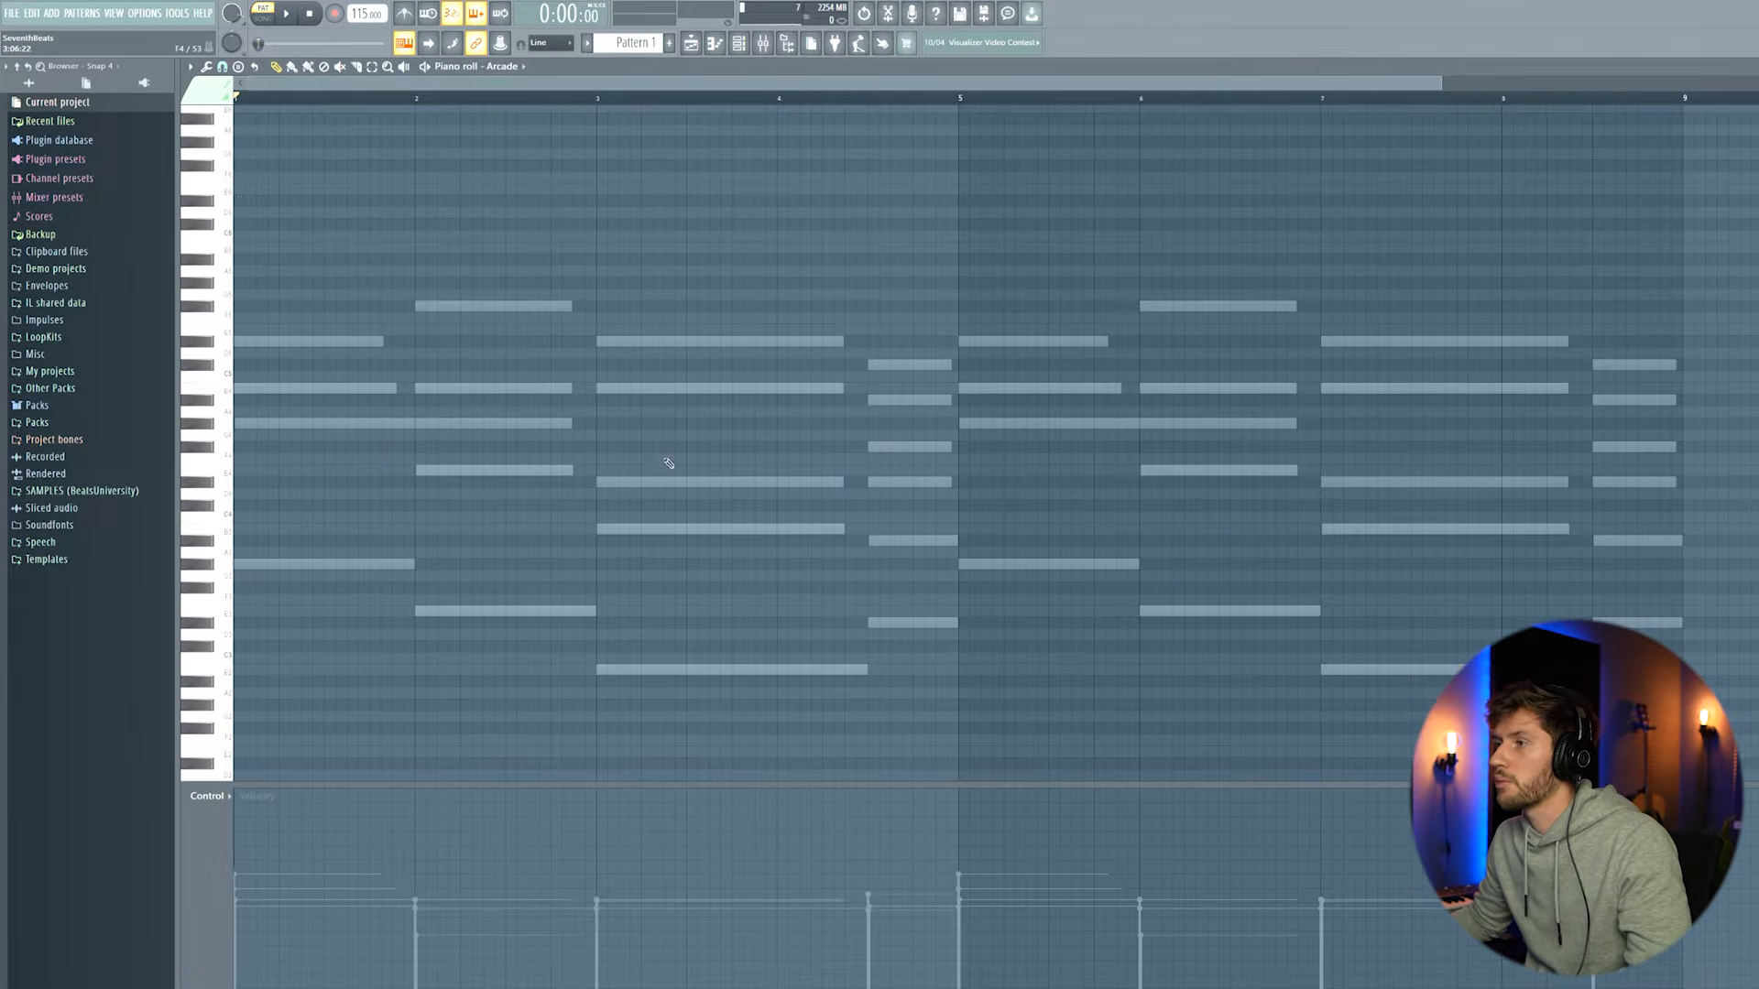
pyautogui.moveTo(275, 421); pyautogui.dragTo(253, 306)
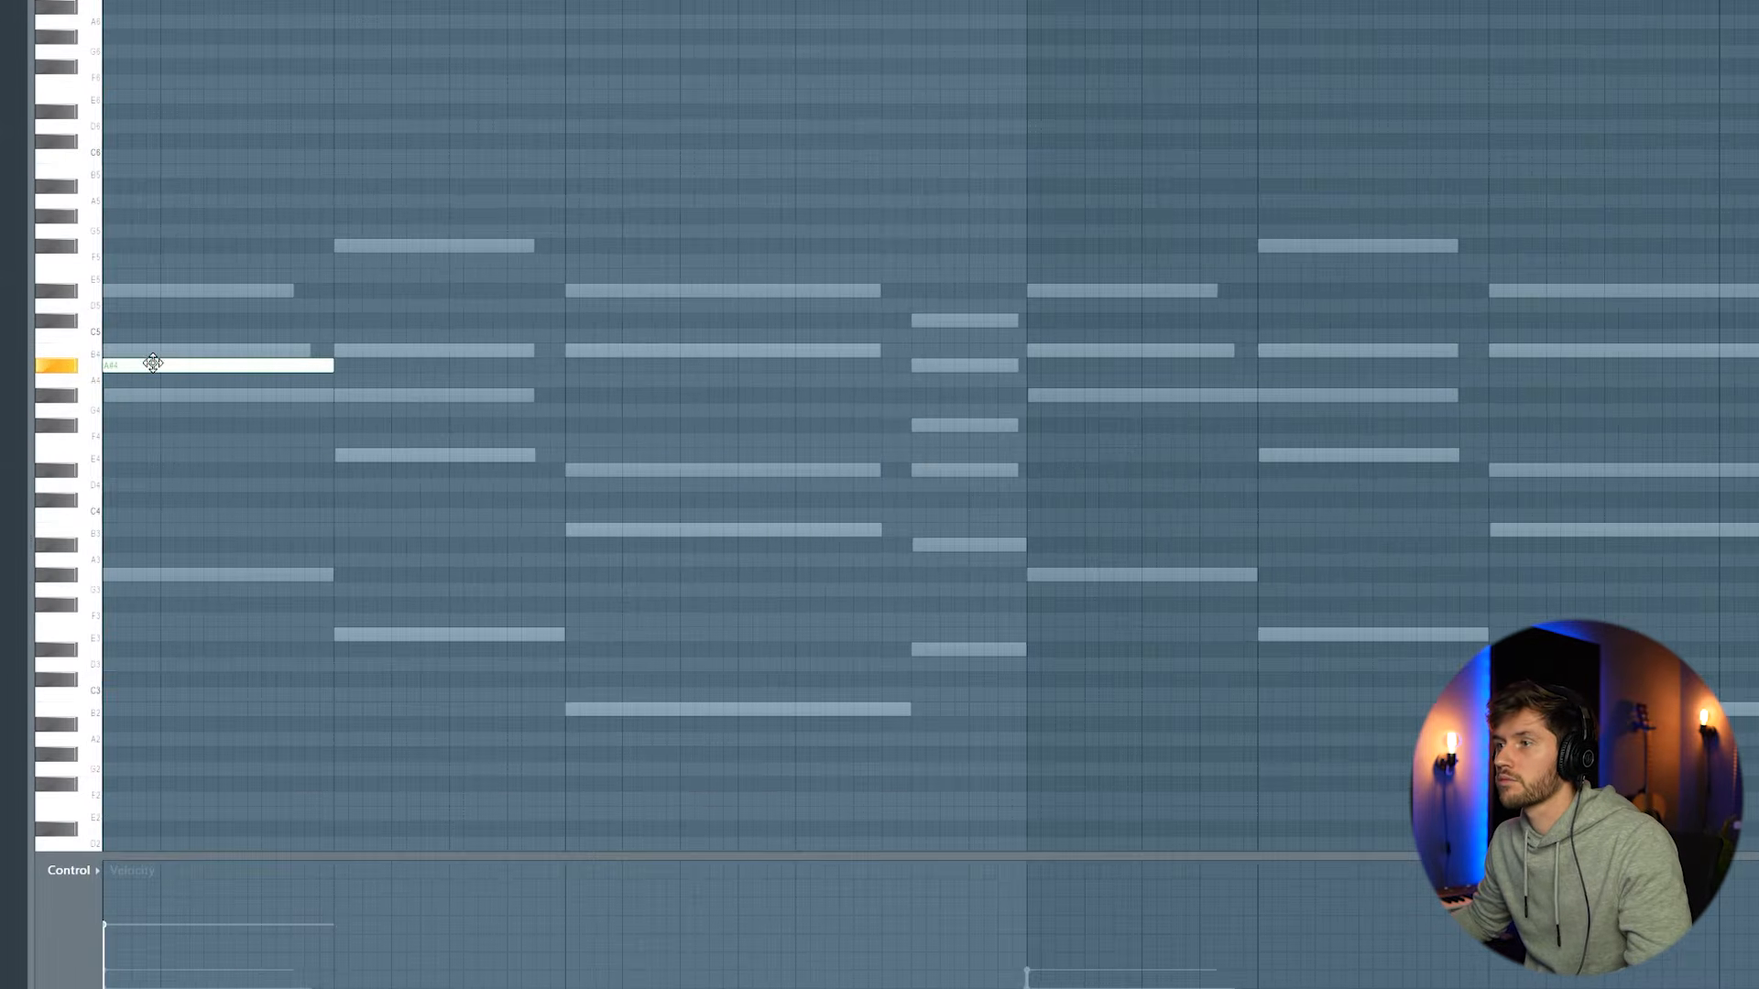
pyautogui.moveTo(130, 246); pyautogui.dragTo(128, 193)
pyautogui.press('space')
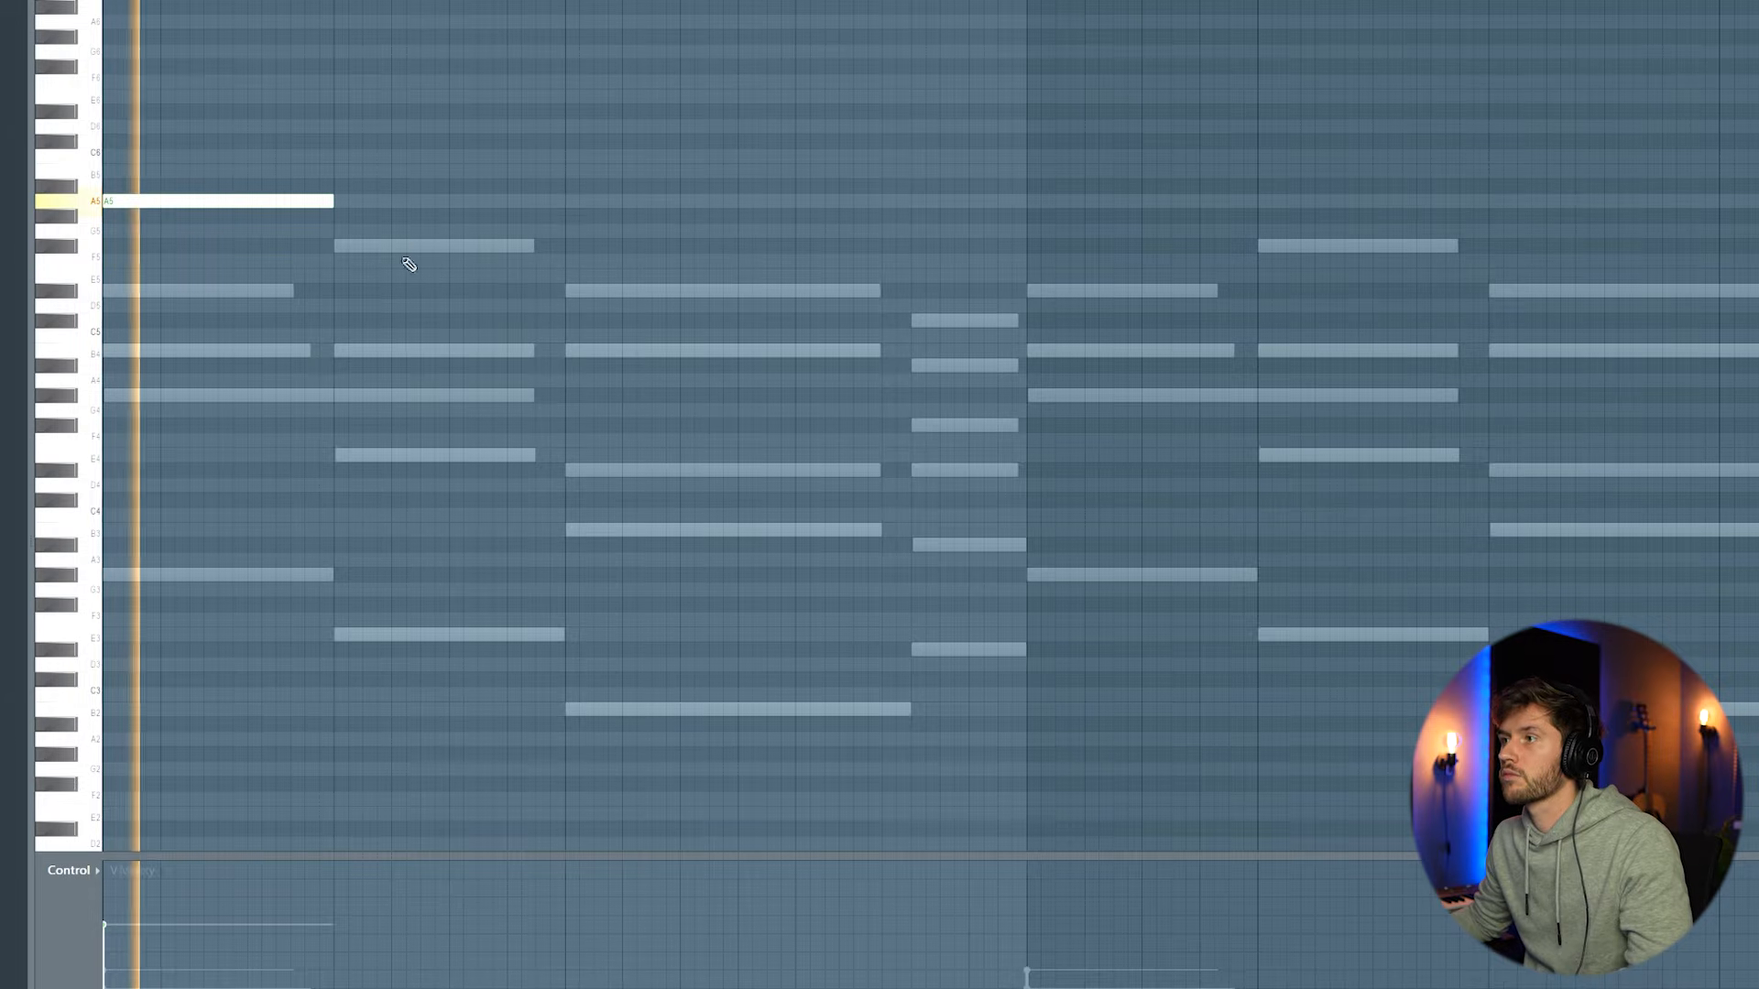
pyautogui.press('space')
pyautogui.click(561, 201)
pyautogui.press('space')
pyautogui.click(1027, 201)
pyautogui.press('space')
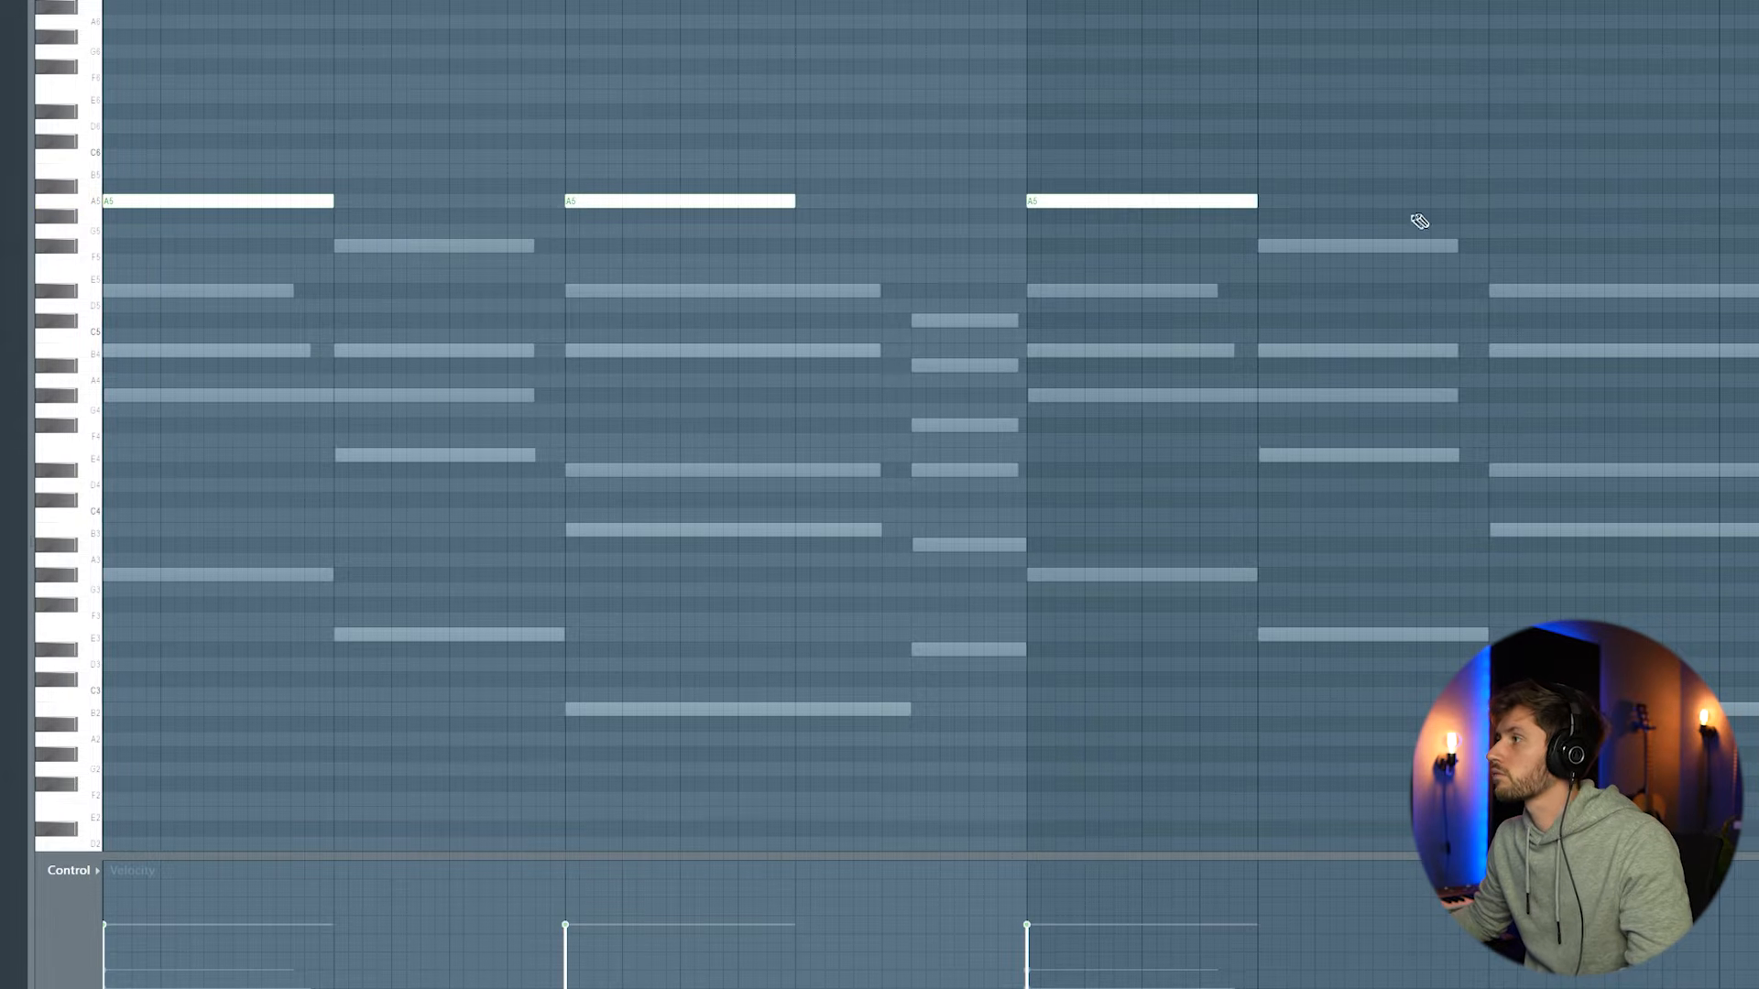
pyautogui.press('F6')
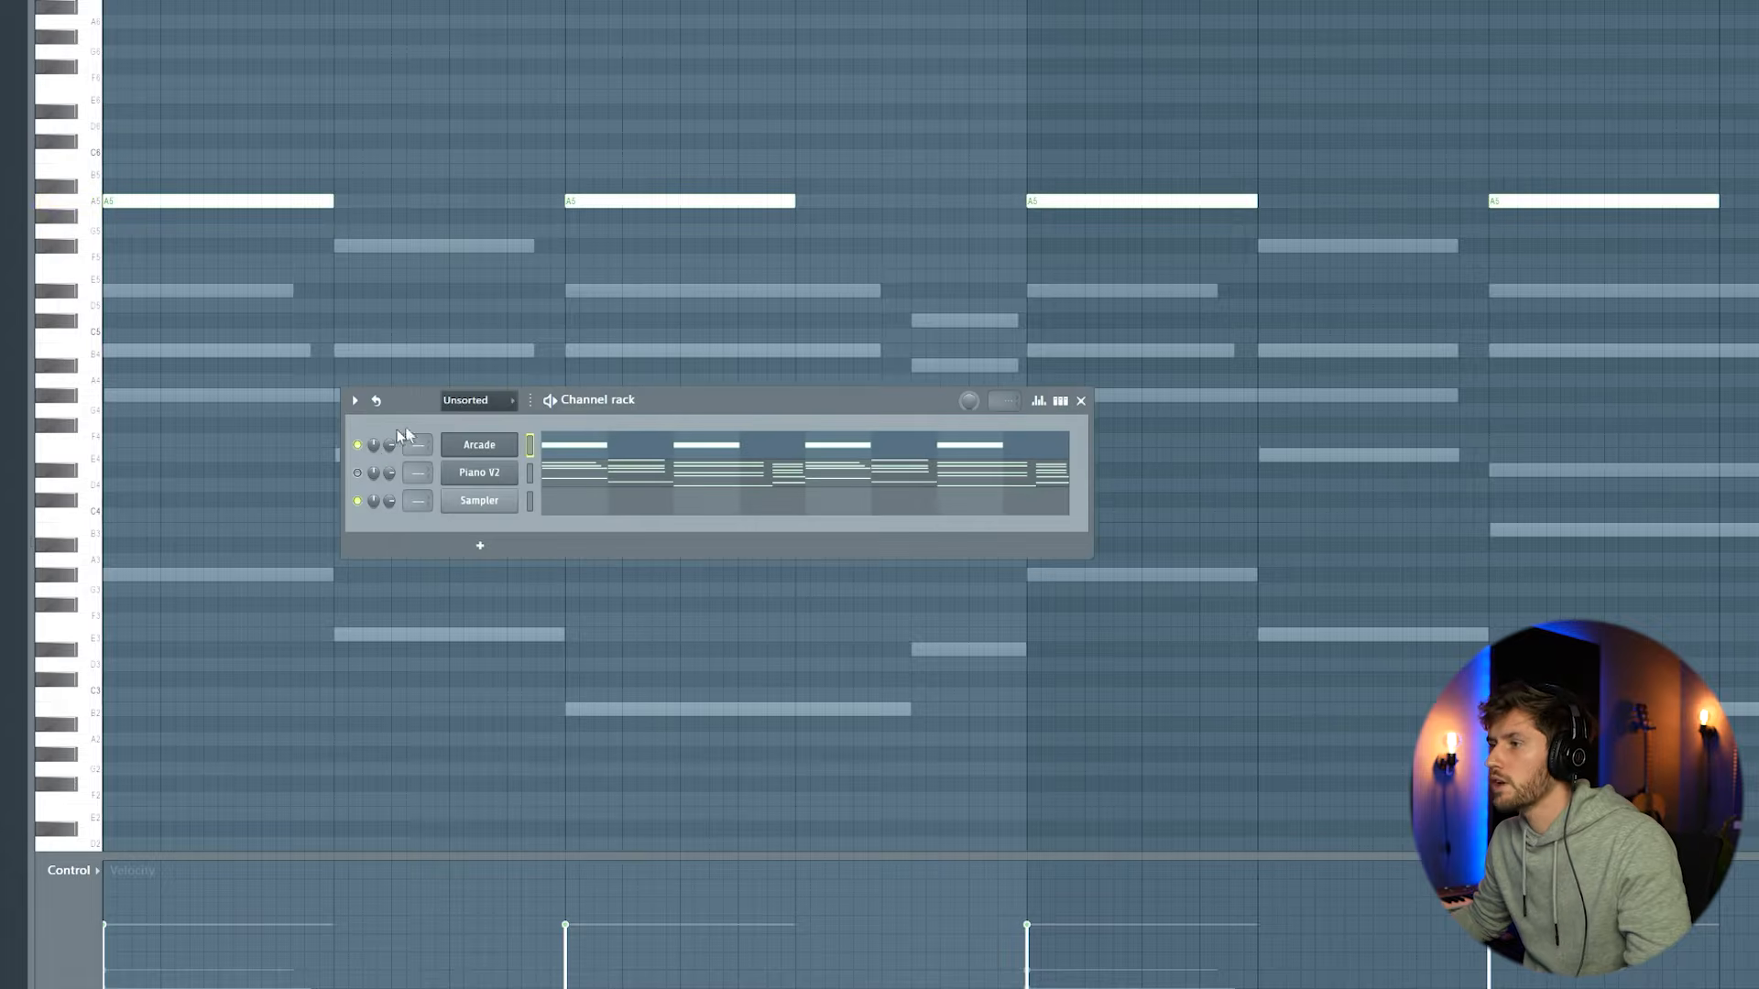
pyautogui.press('space')
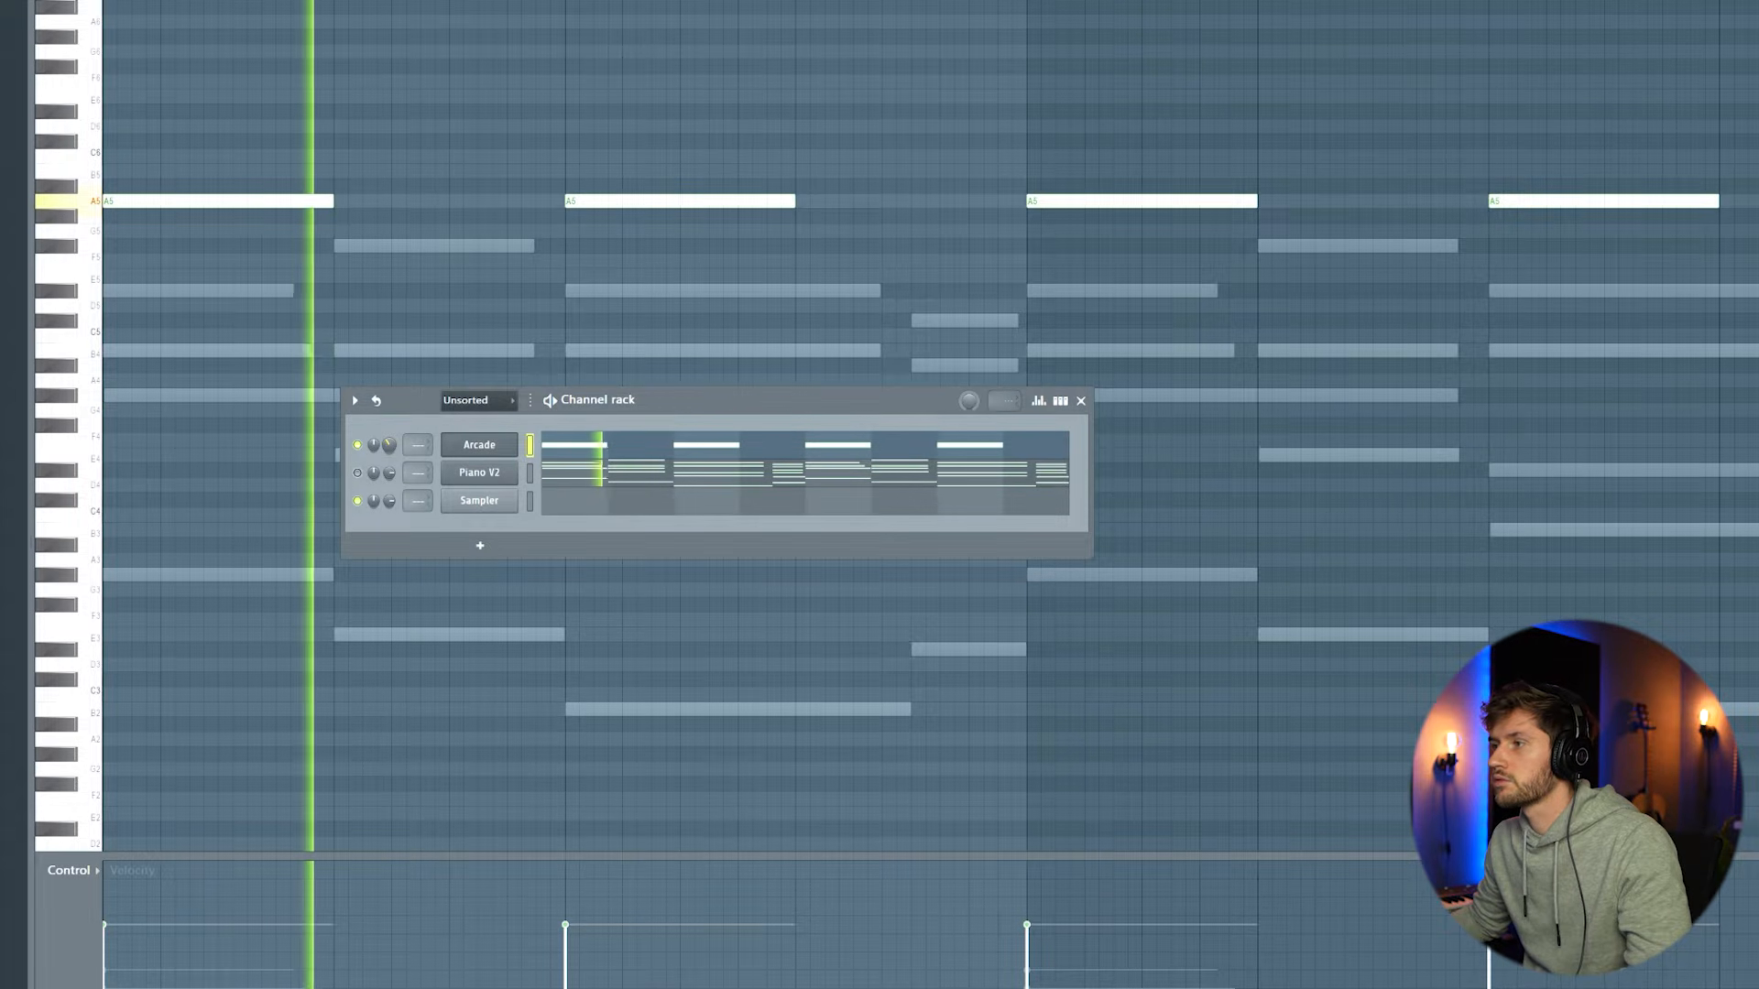
pyautogui.press('space')
# - Clone the Arcade channel, give the clone F5 notes starting halfway through bars 1, 3, 5 and 7, and play the pattern
pyautogui.rightClick(487, 476)
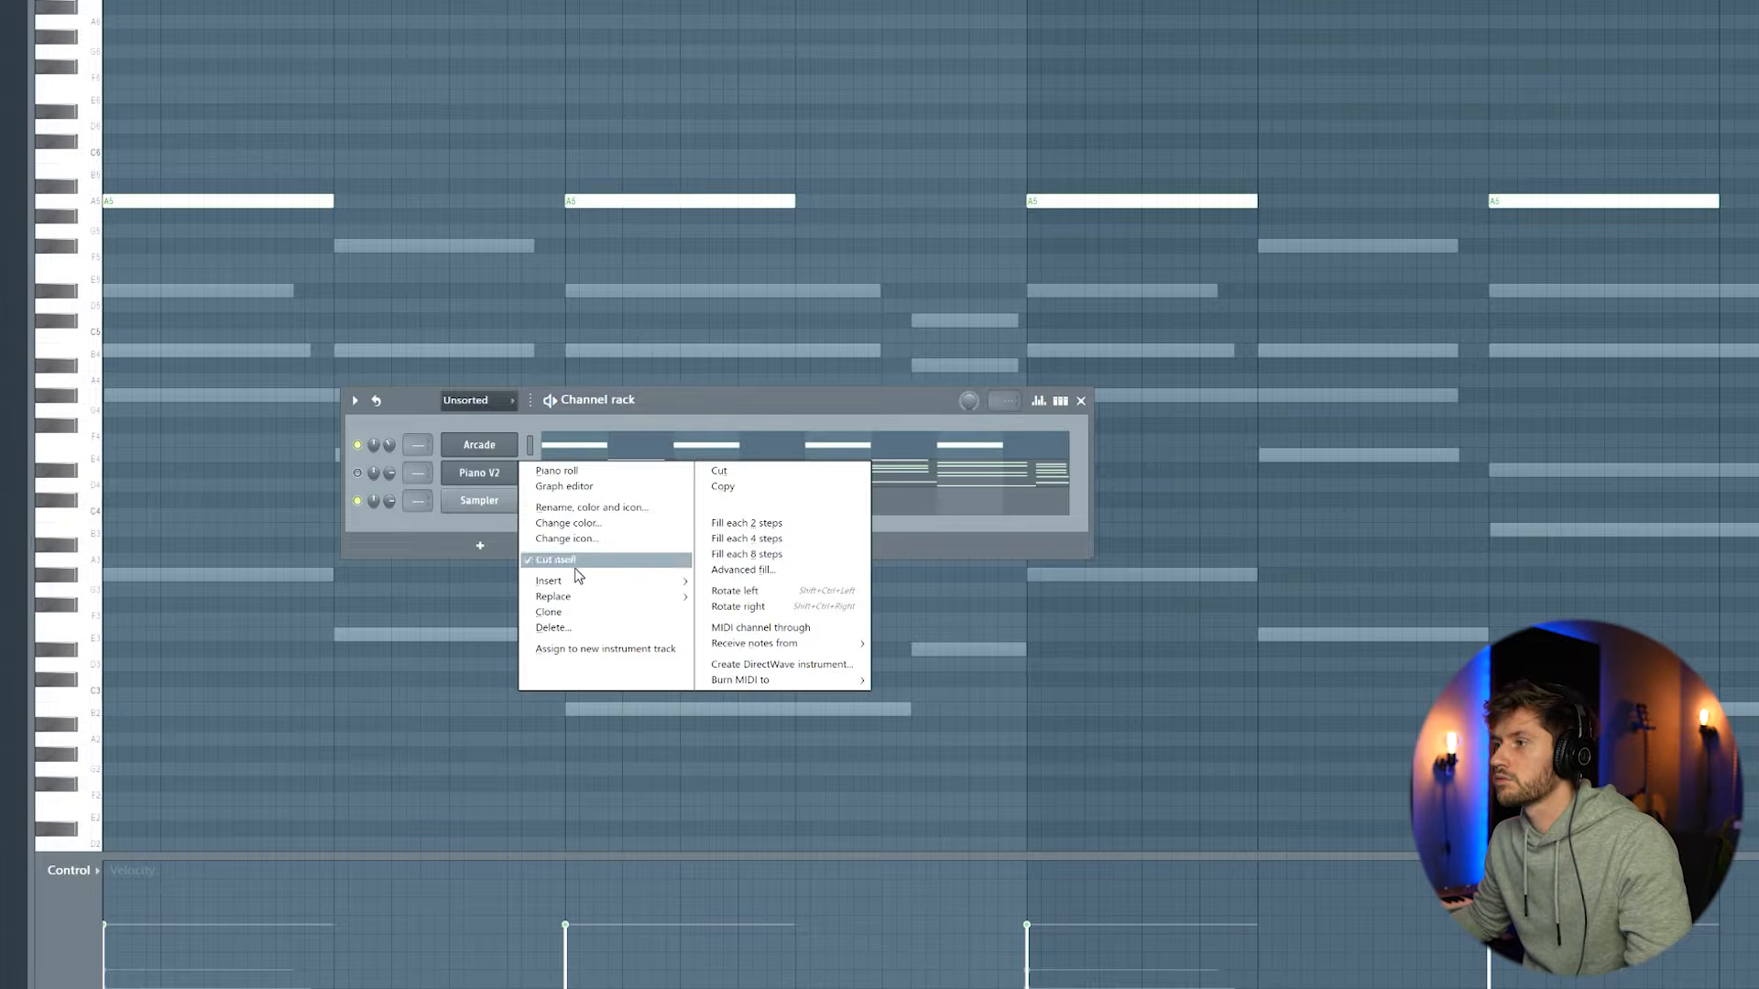
pyautogui.moveTo(574, 580)
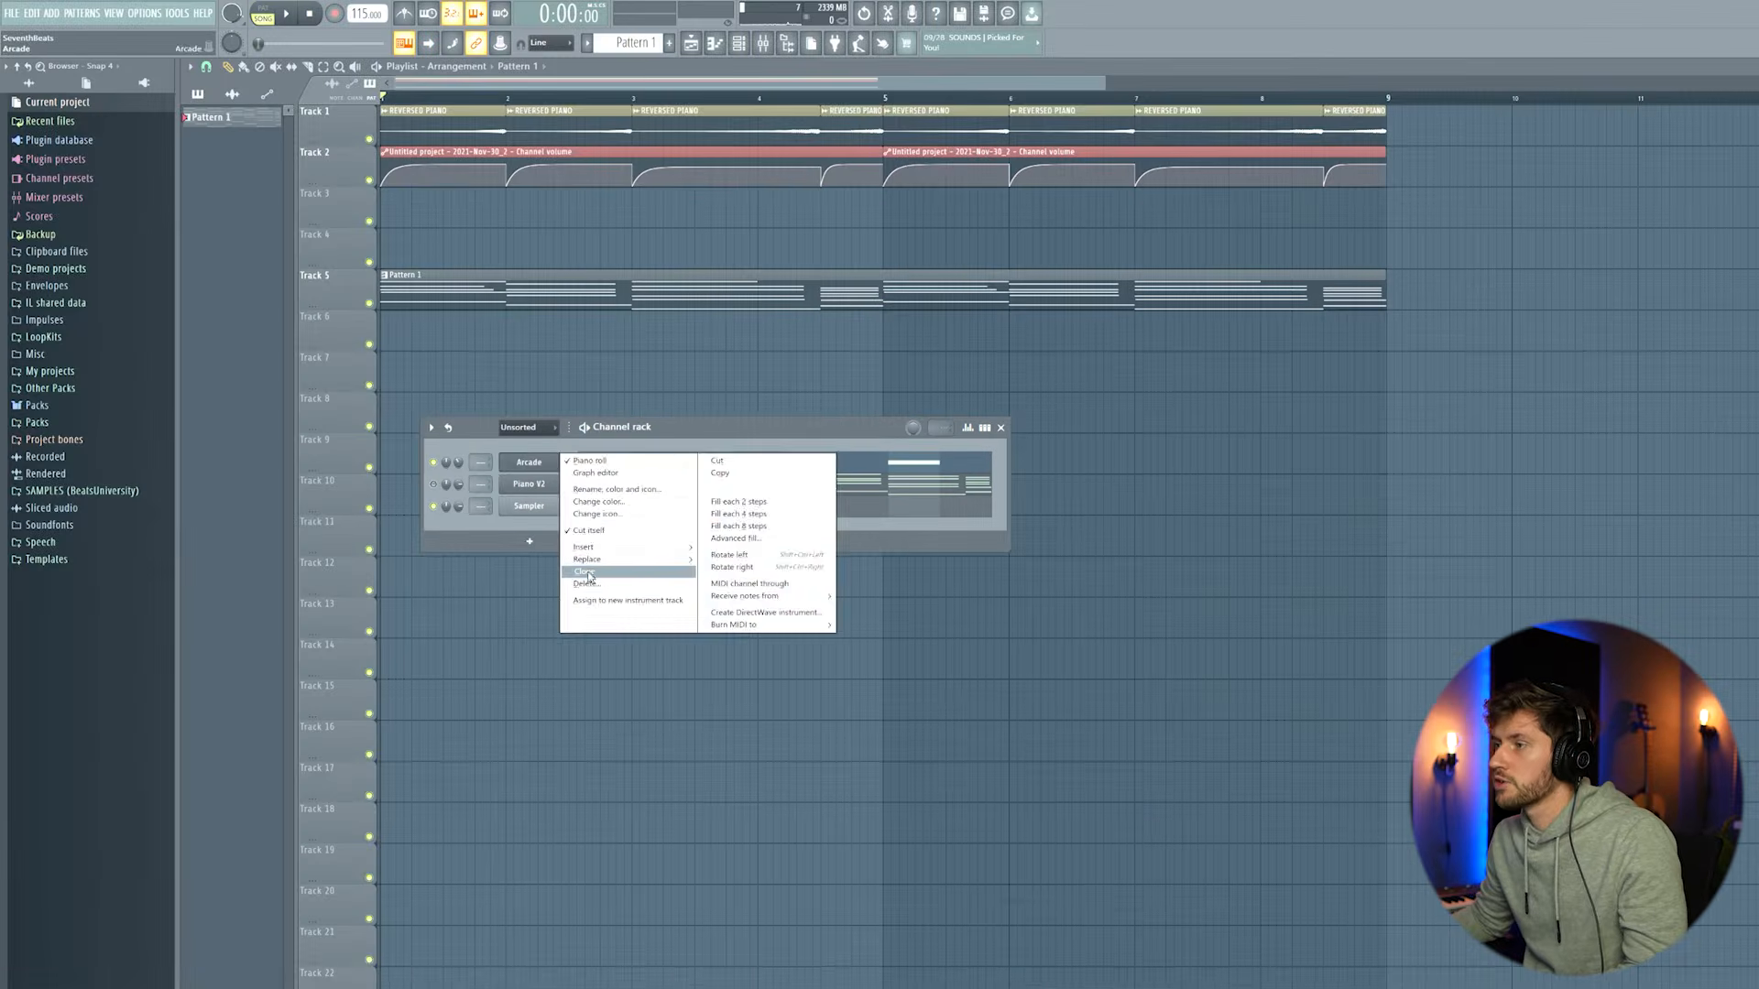
pyautogui.click(612, 575)
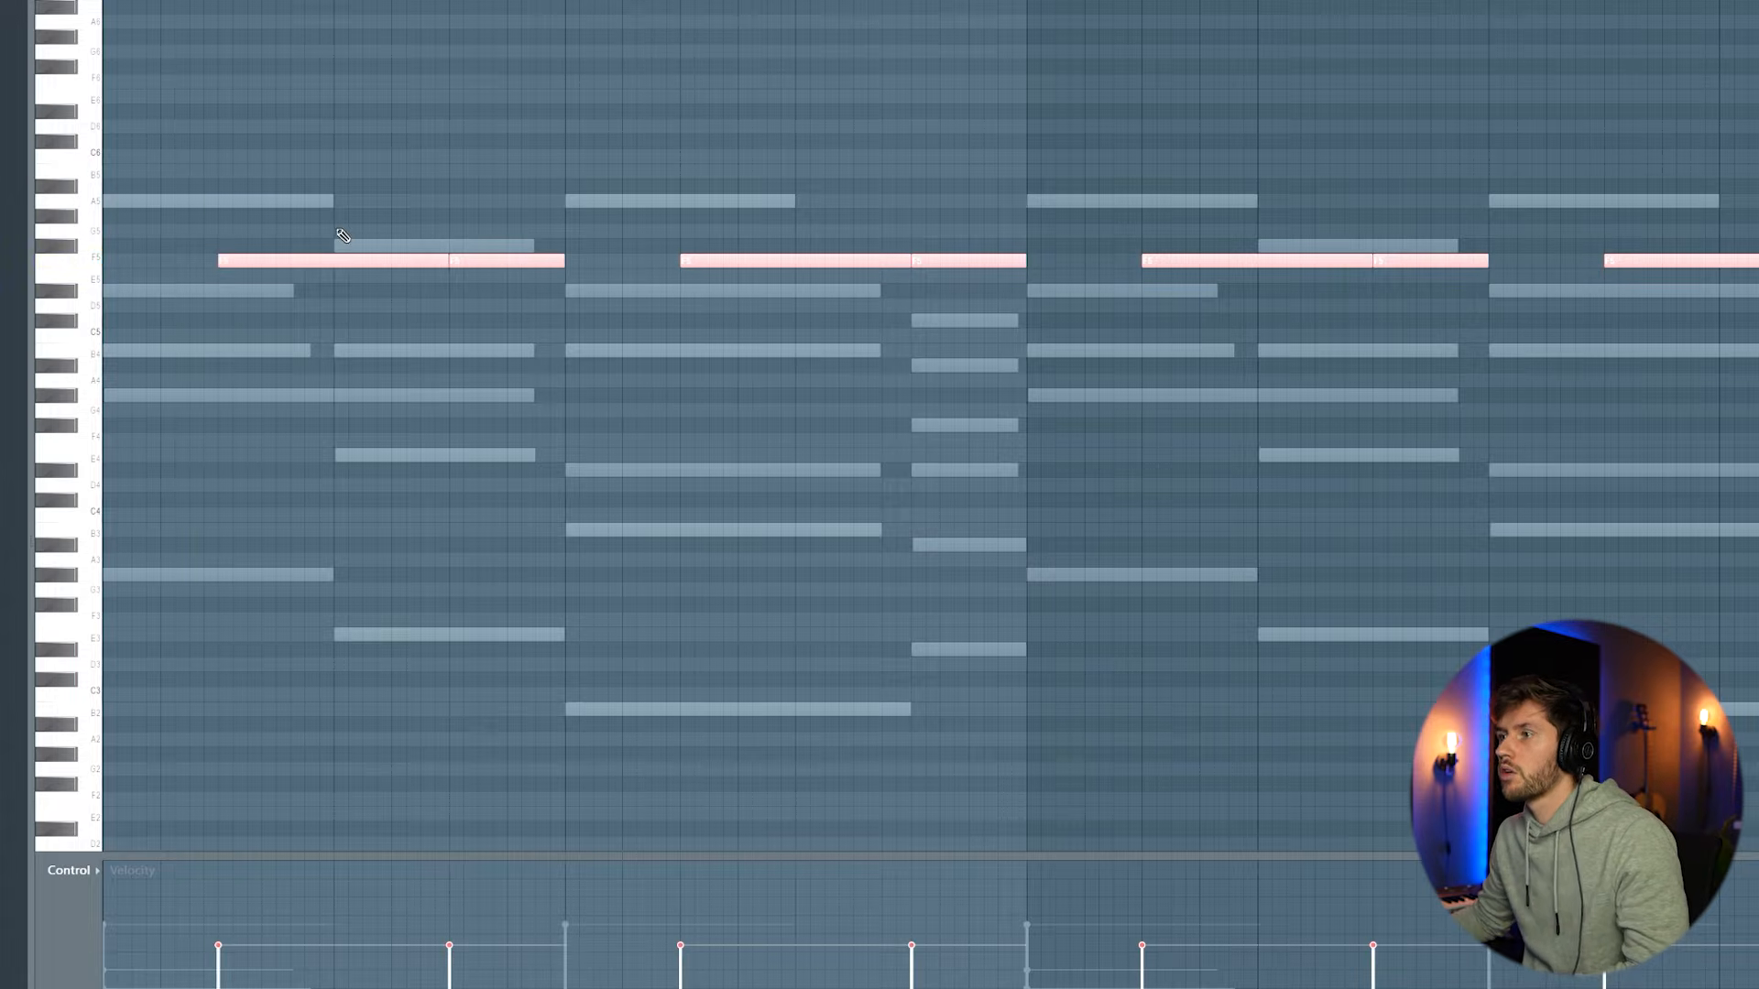
pyautogui.press('F6')
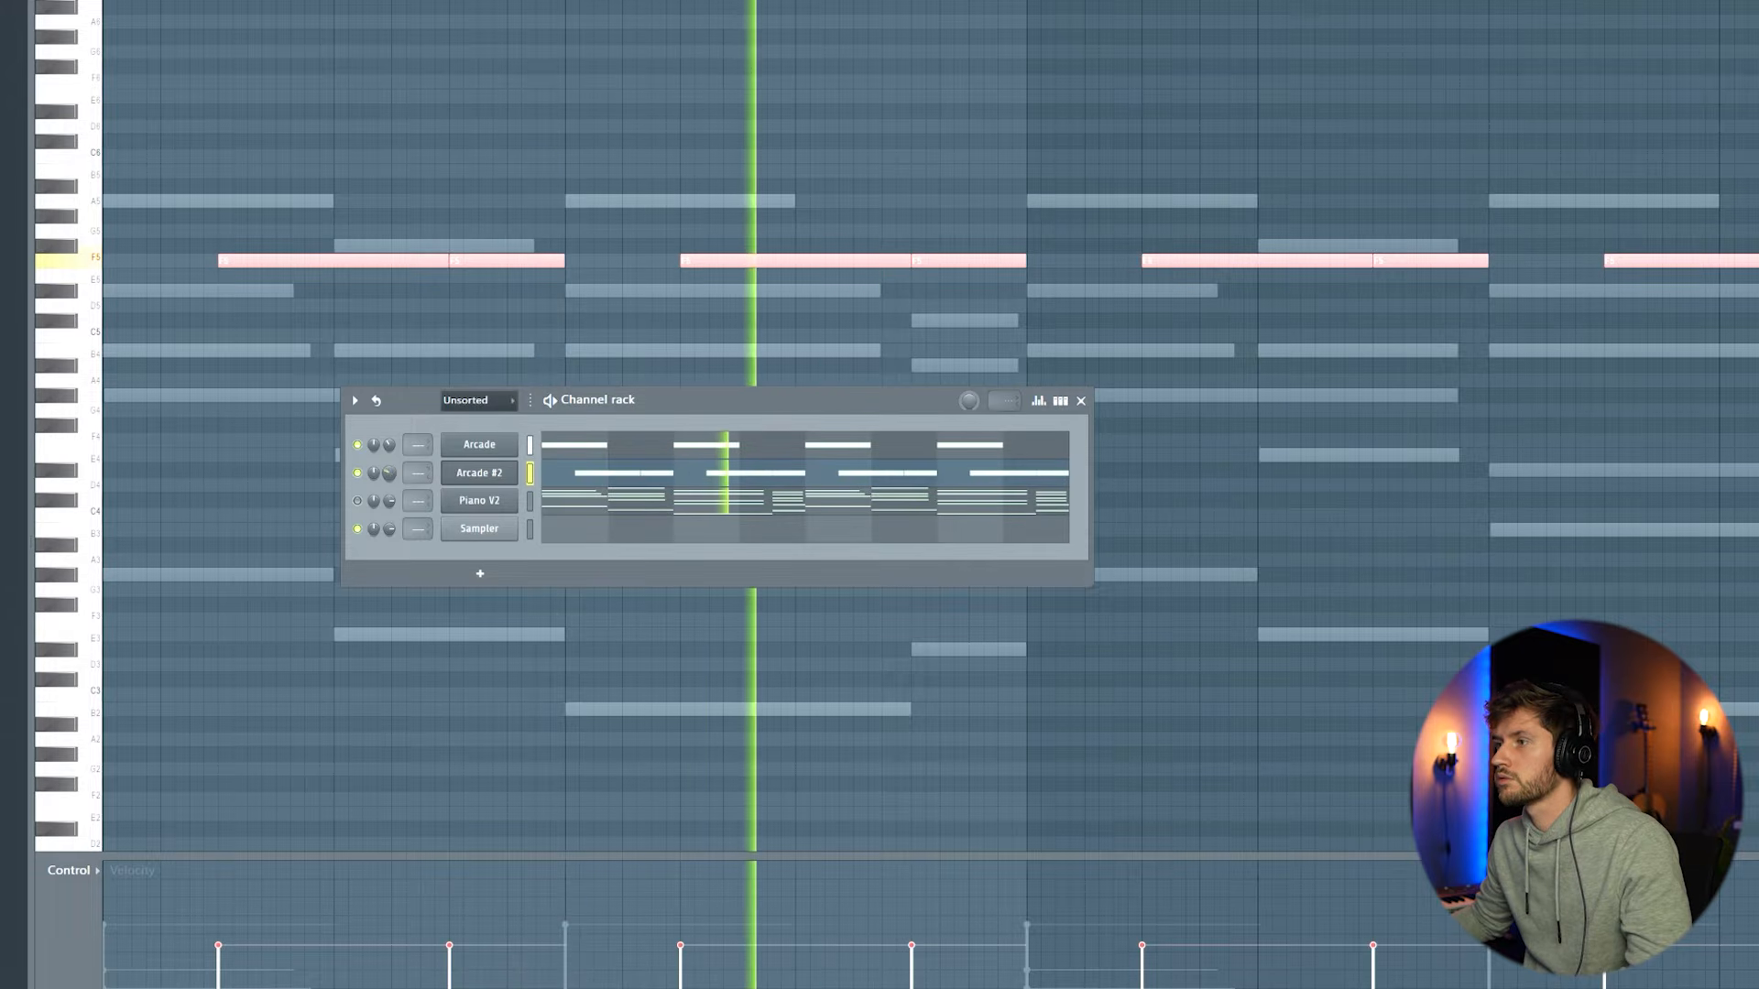
pyautogui.press('space')
# - Assign the two Arcade channels to mixer tracks 22 and 23 and route both into track 21, named "bus"
pyautogui.press('F9')
pyautogui.rightClick(745, 315)
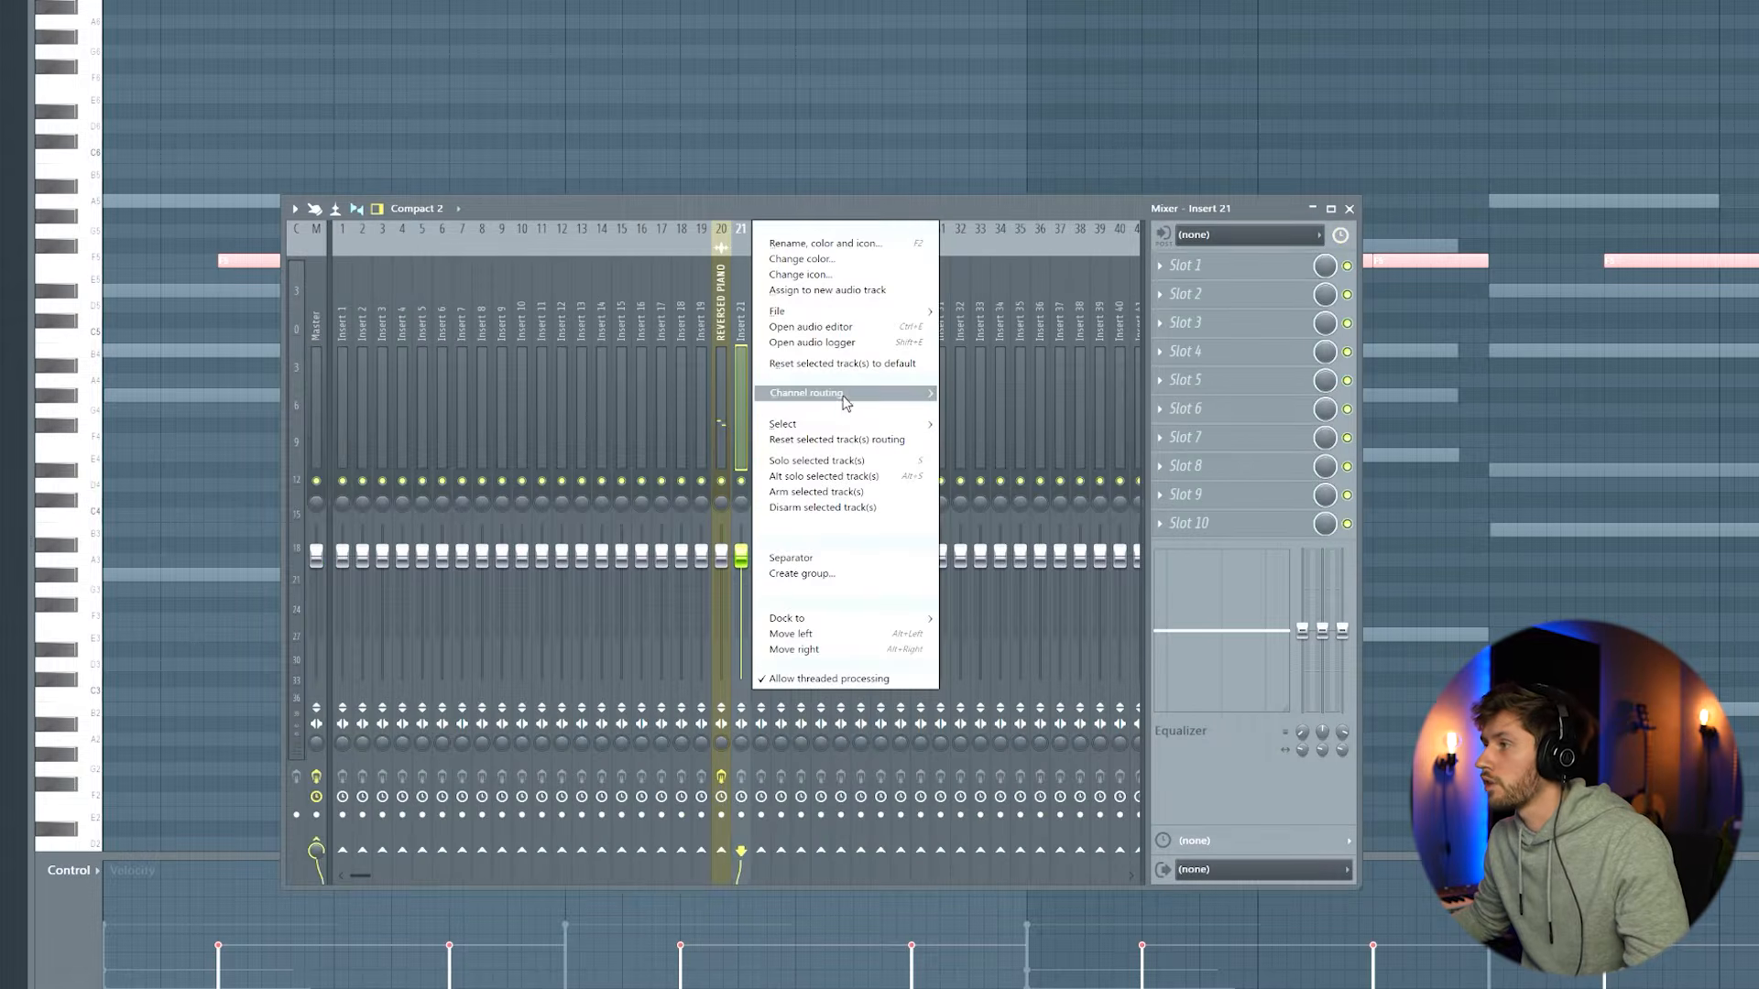
pyautogui.click(1009, 408)
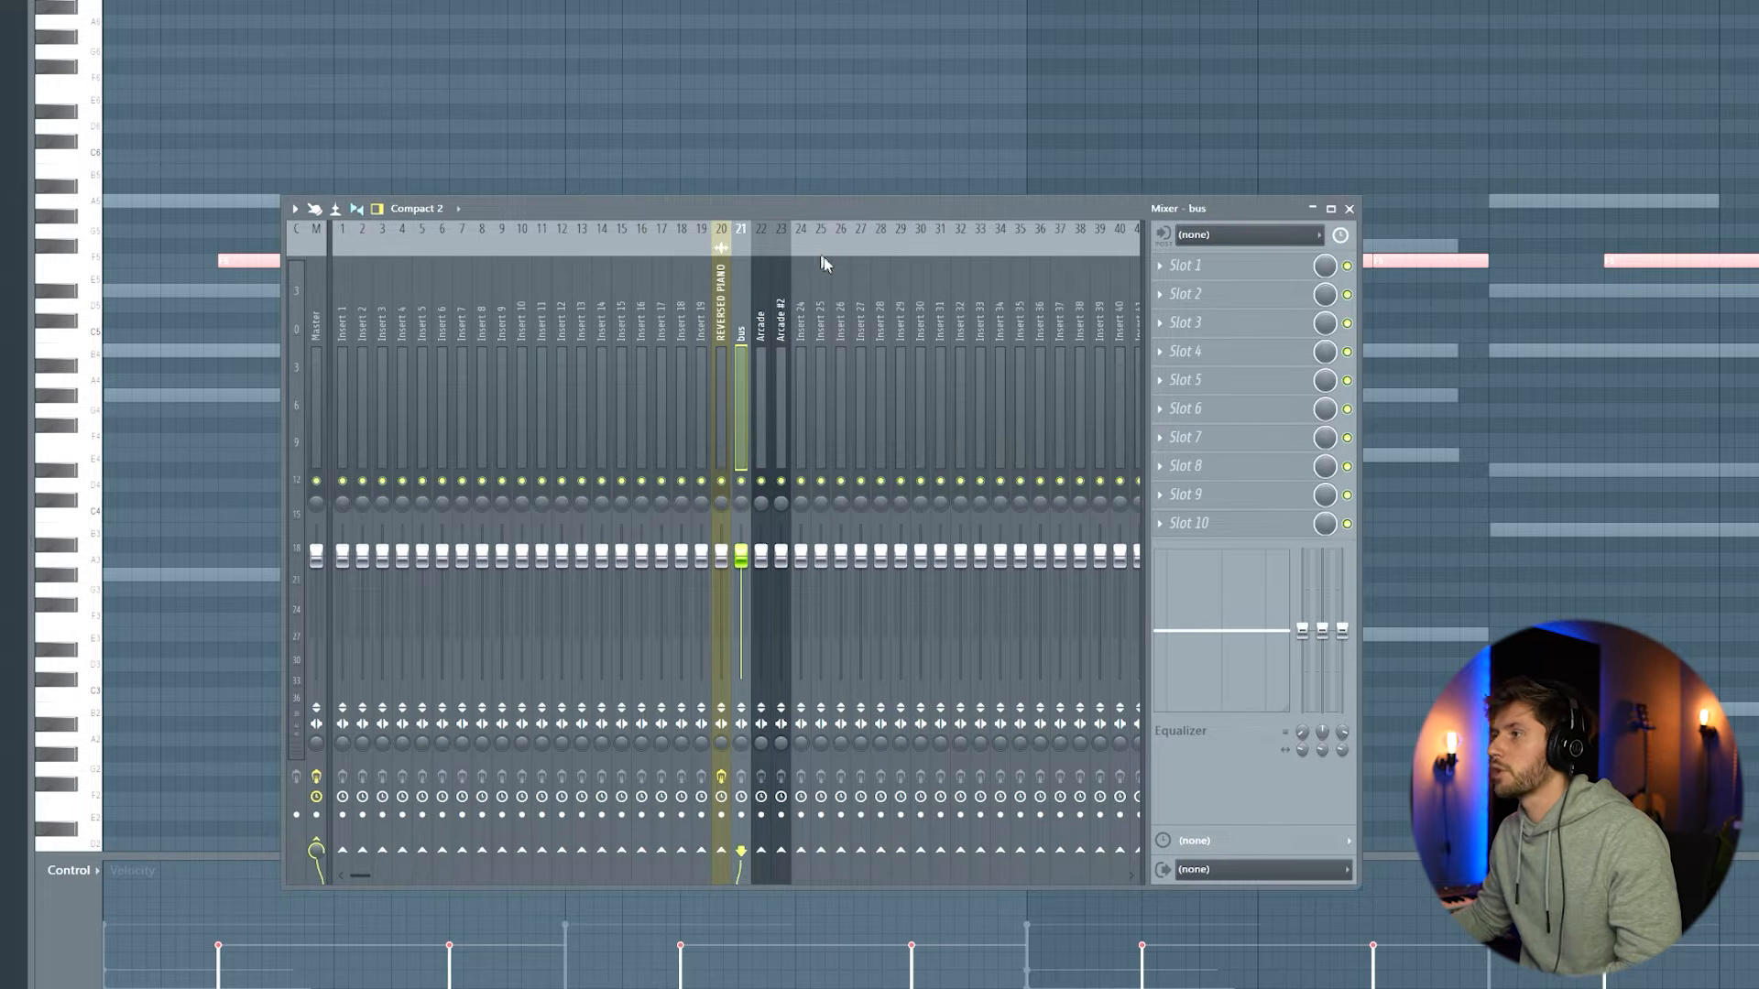
pyautogui.click(761, 321)
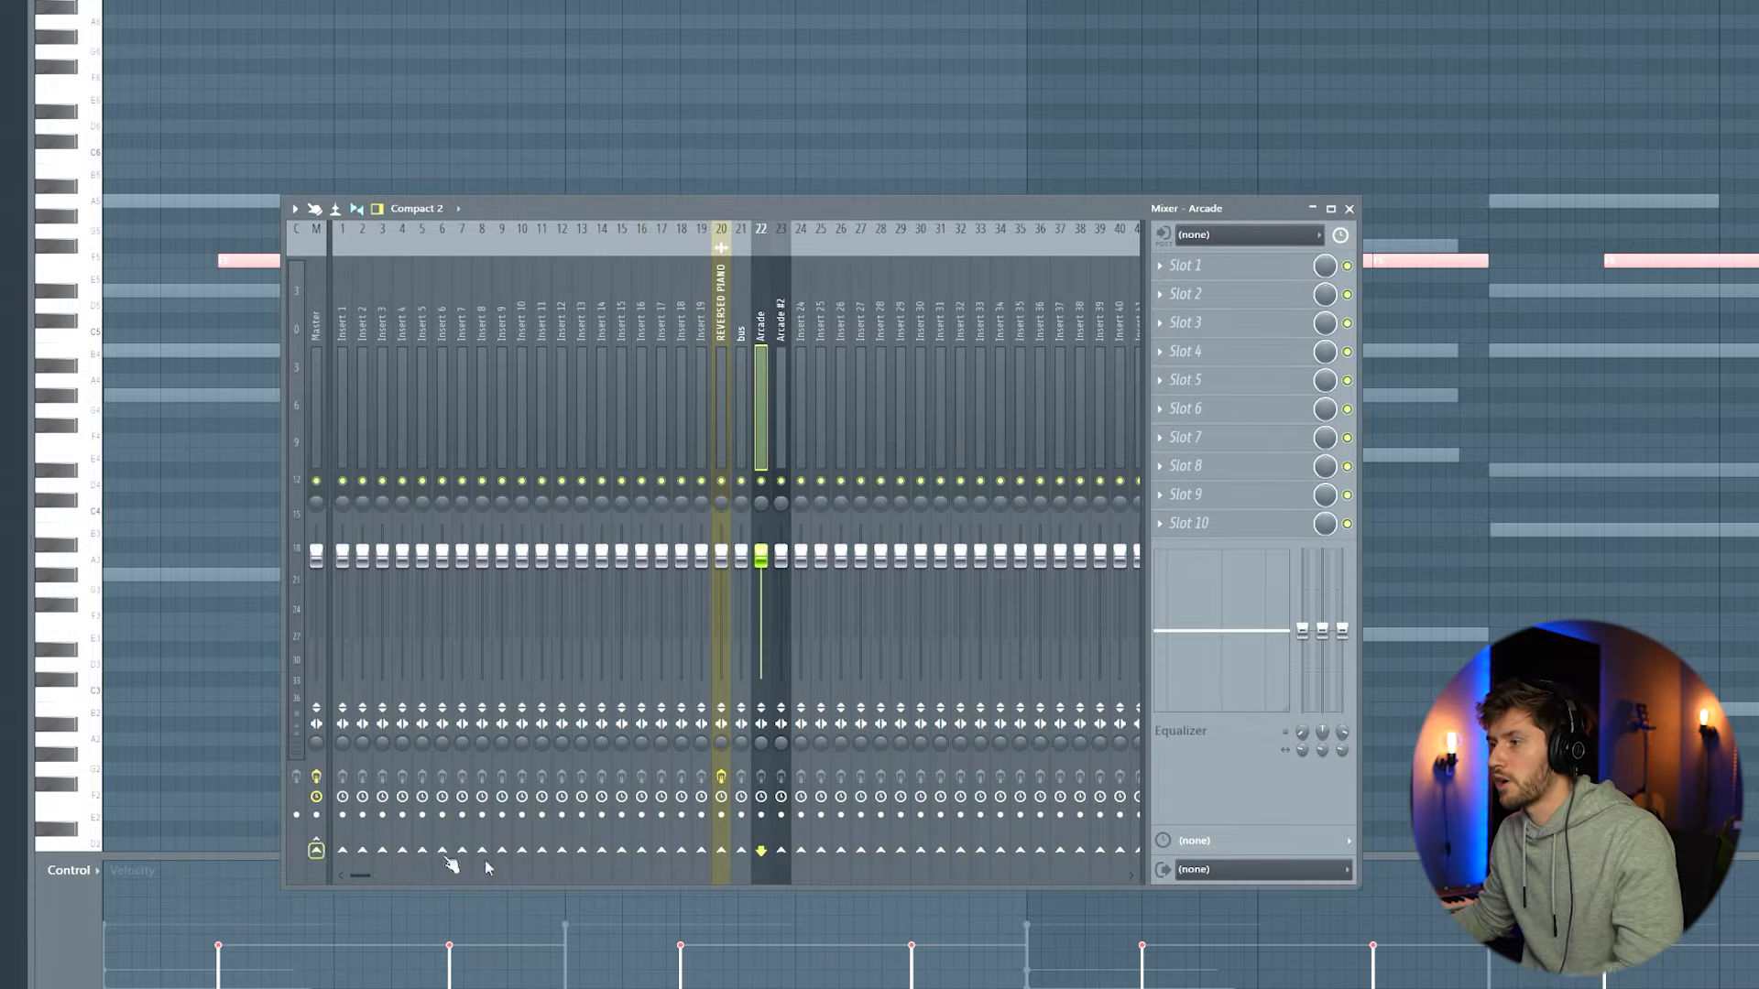
pyautogui.click(747, 853)
pyautogui.press('Right')
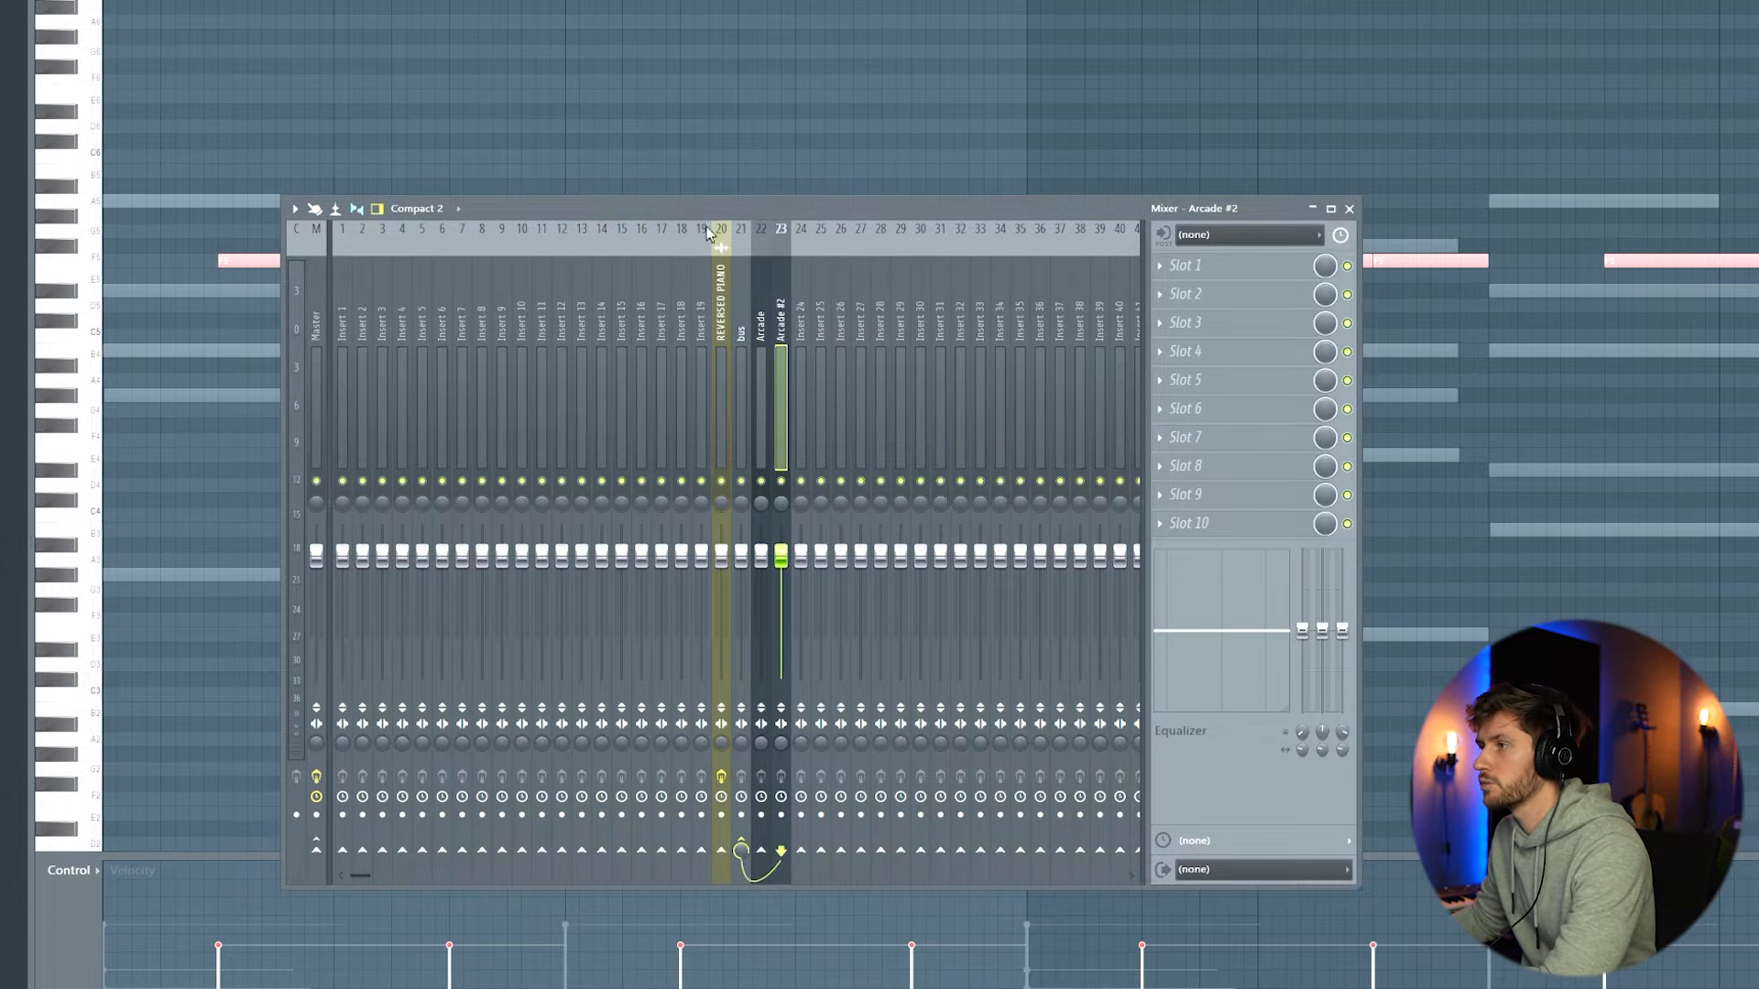
# - Load ValhallaVintageVerb into the first effect slot of the bus track and set its mode to Chamber
pyautogui.click(740, 325)
pyautogui.click(1158, 267)
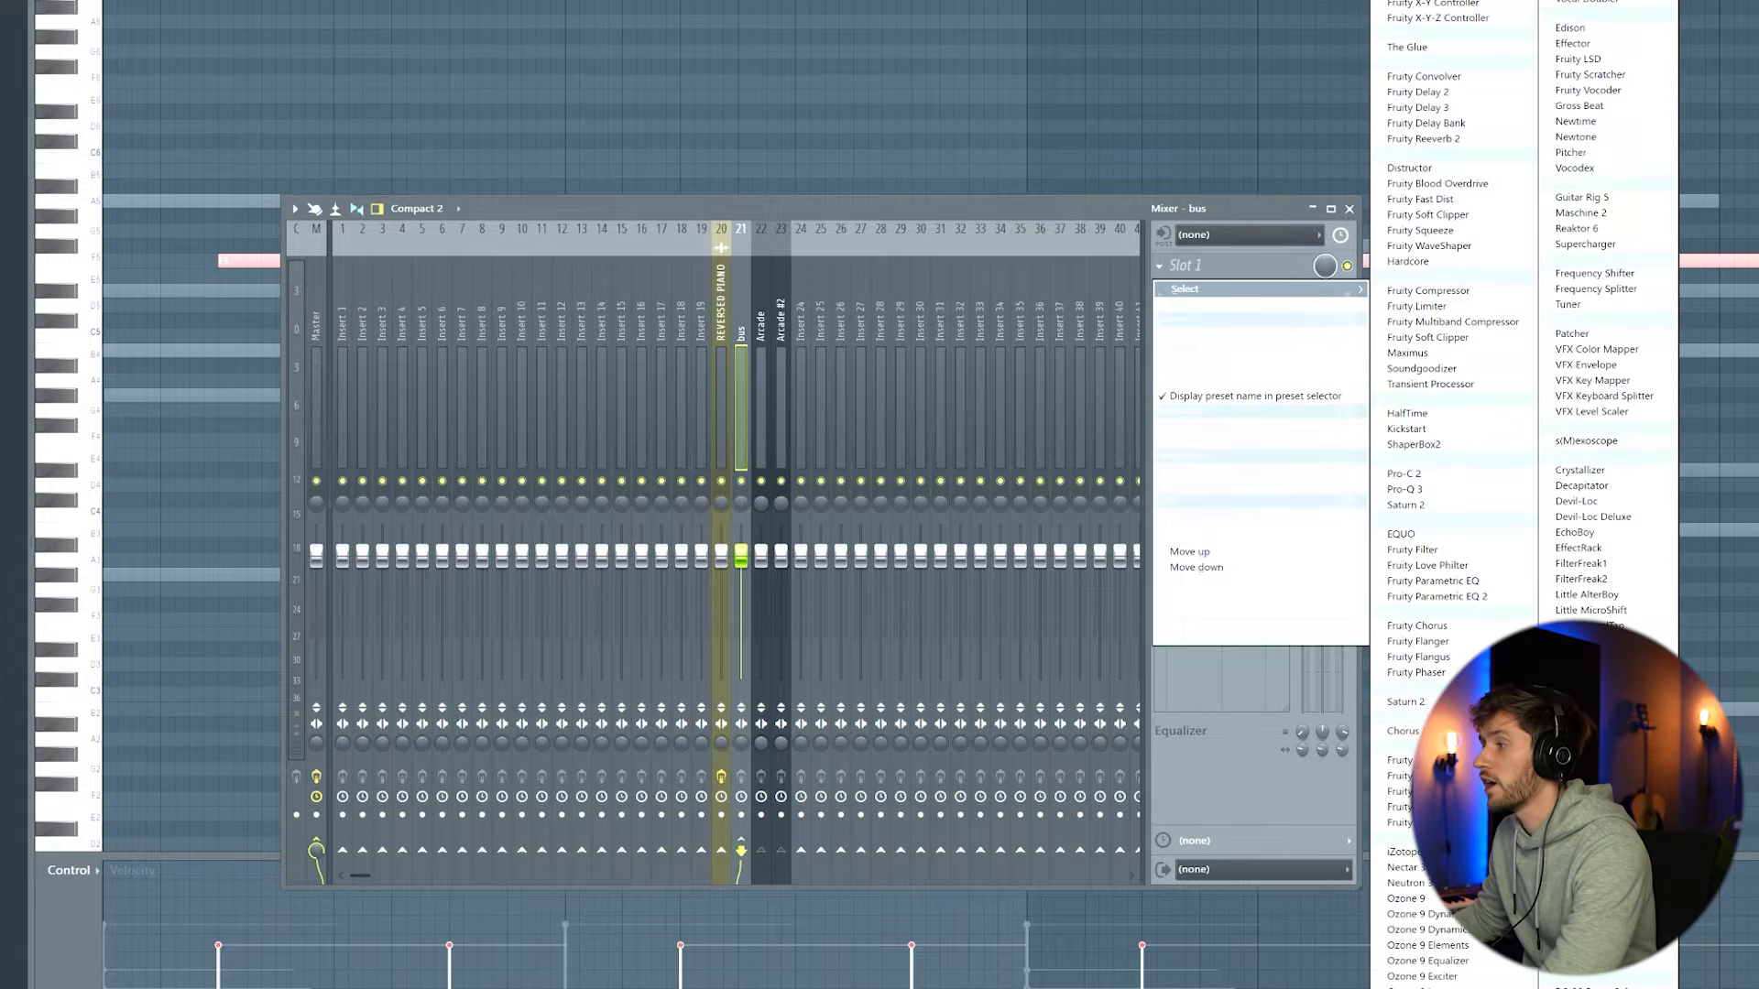
pyautogui.click(1595, 815)
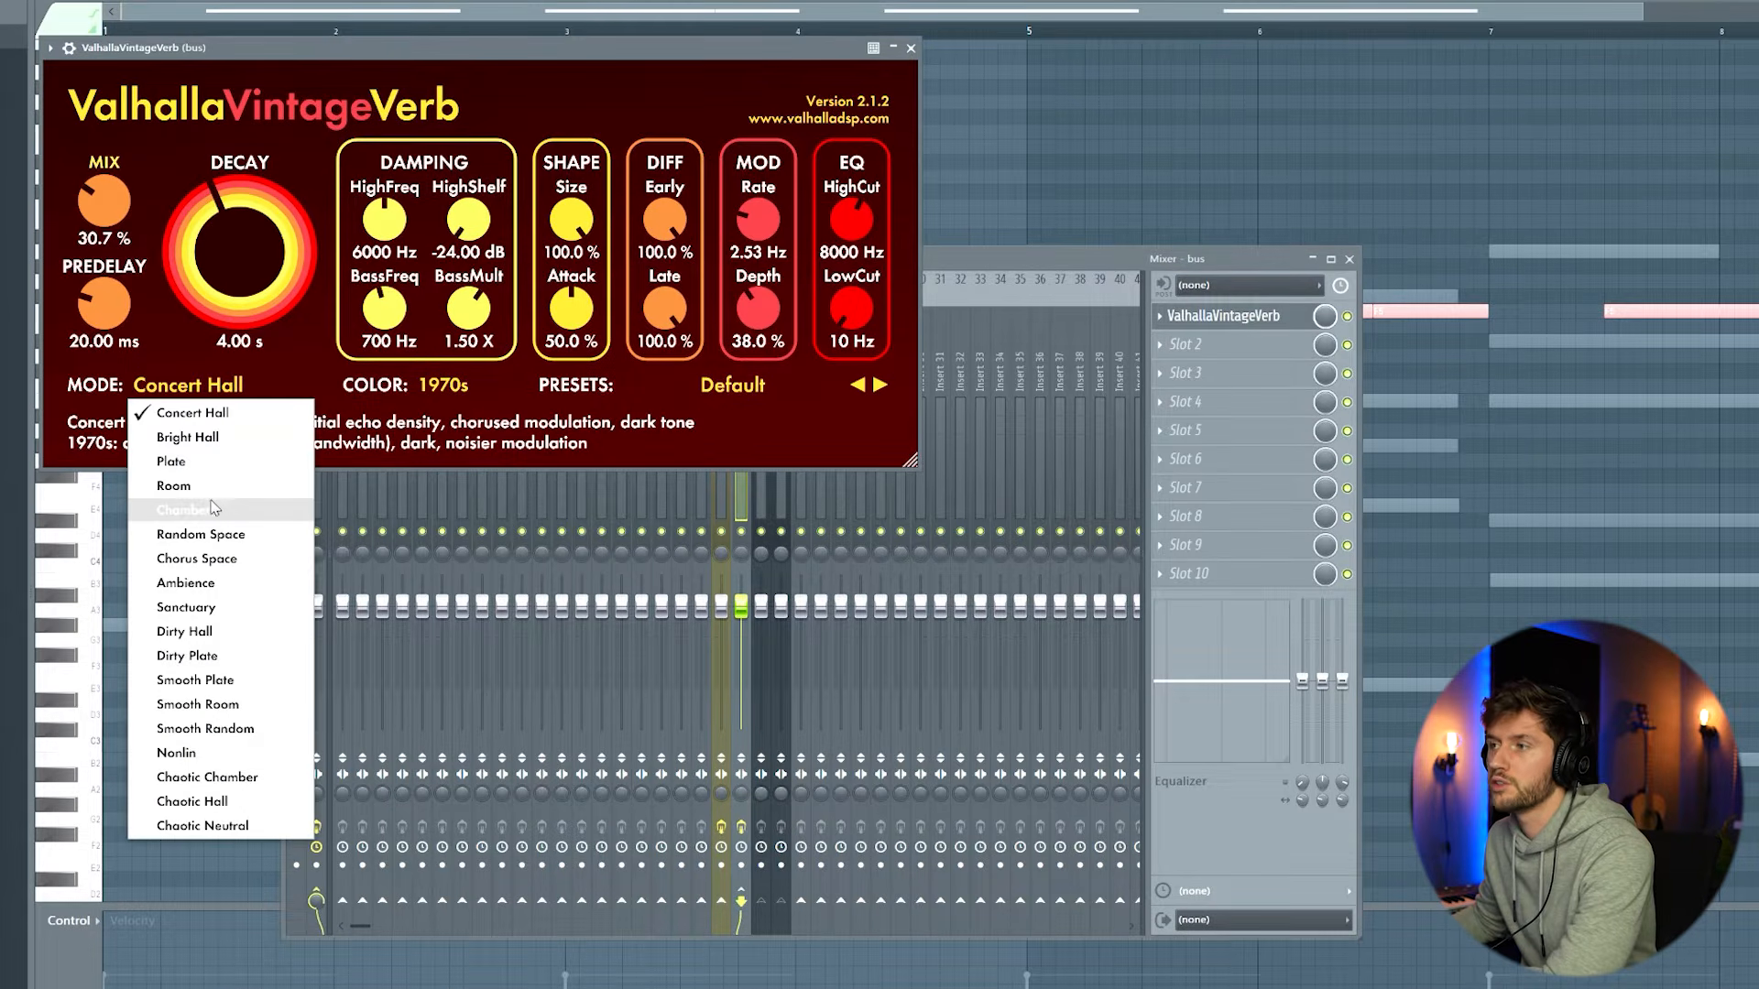
pyautogui.click(213, 509)
# - Reduce the bus reverb's mix and predelay and raise its LowCut during playback
pyautogui.press('space')
pyautogui.moveTo(105, 207); pyautogui.dragTo(107, 240)
pyautogui.moveTo(104, 302); pyautogui.dragTo(106, 322)
pyautogui.moveTo(848, 297); pyautogui.dragTo(833, 147)
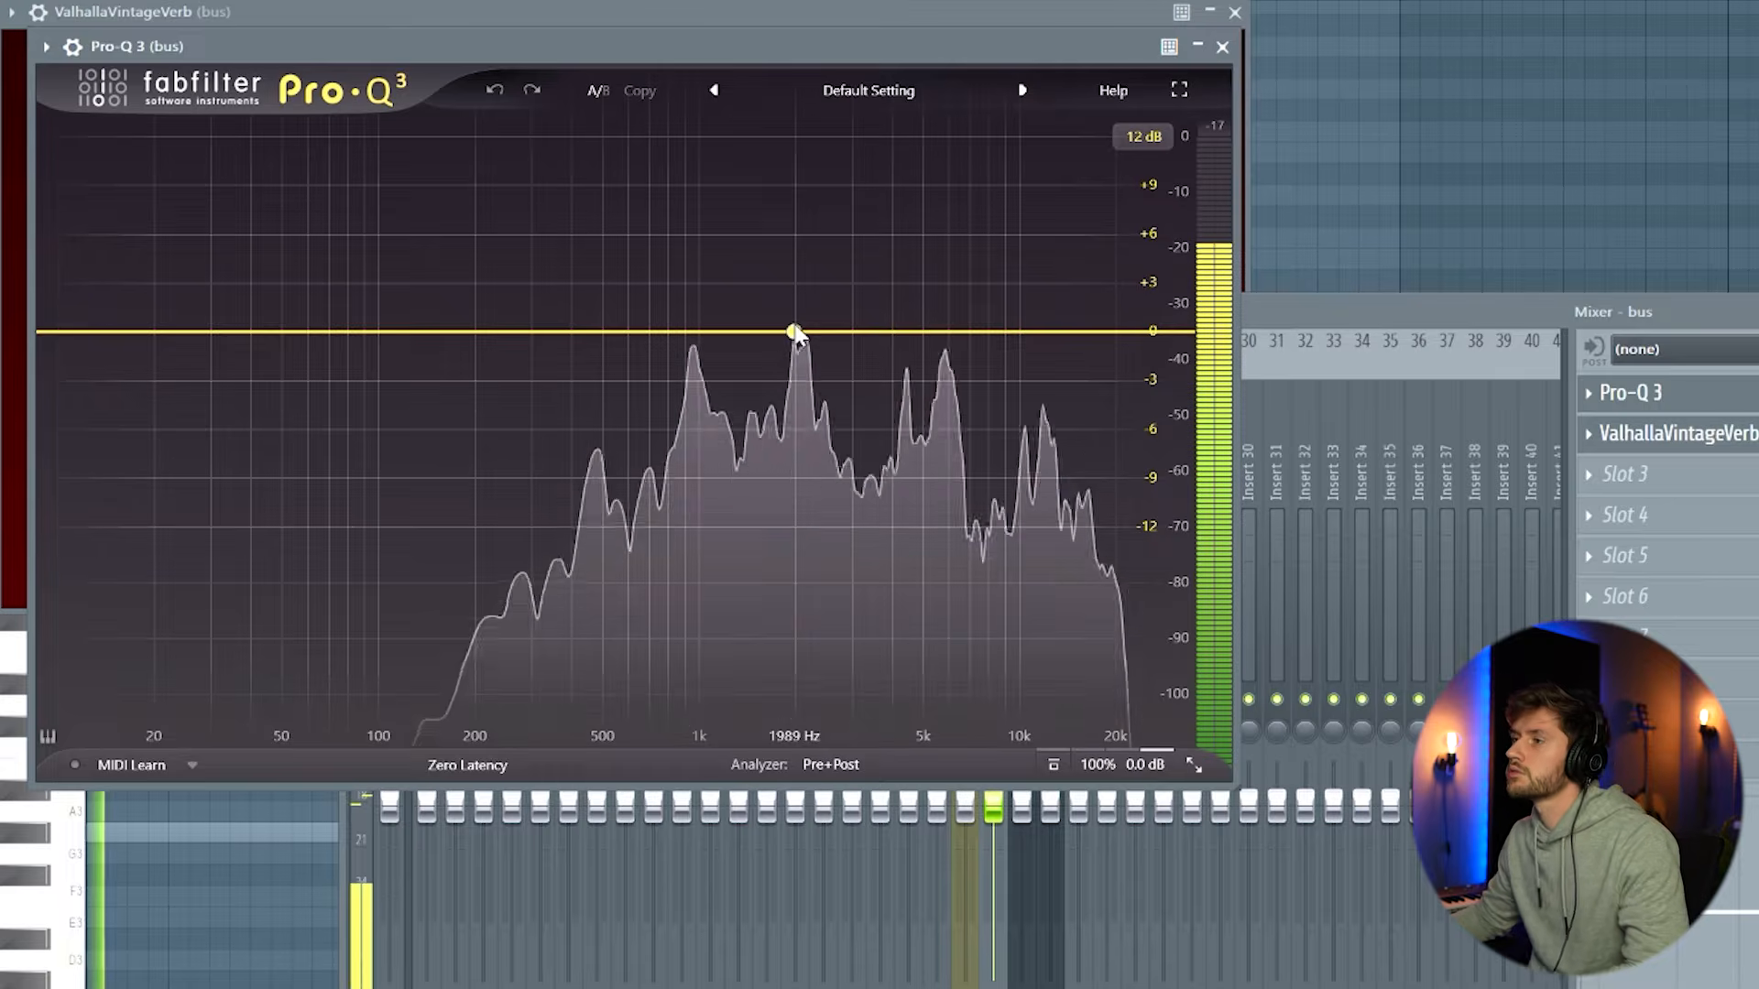
# - Insert Pro-Q 3 ahead of the bus reverb with an 18 dB/oct High Cut band at about 1855 Hz
pyautogui.moveTo(793, 333); pyautogui.dragTo(840, 272)
pyautogui.rightClick(840, 273)
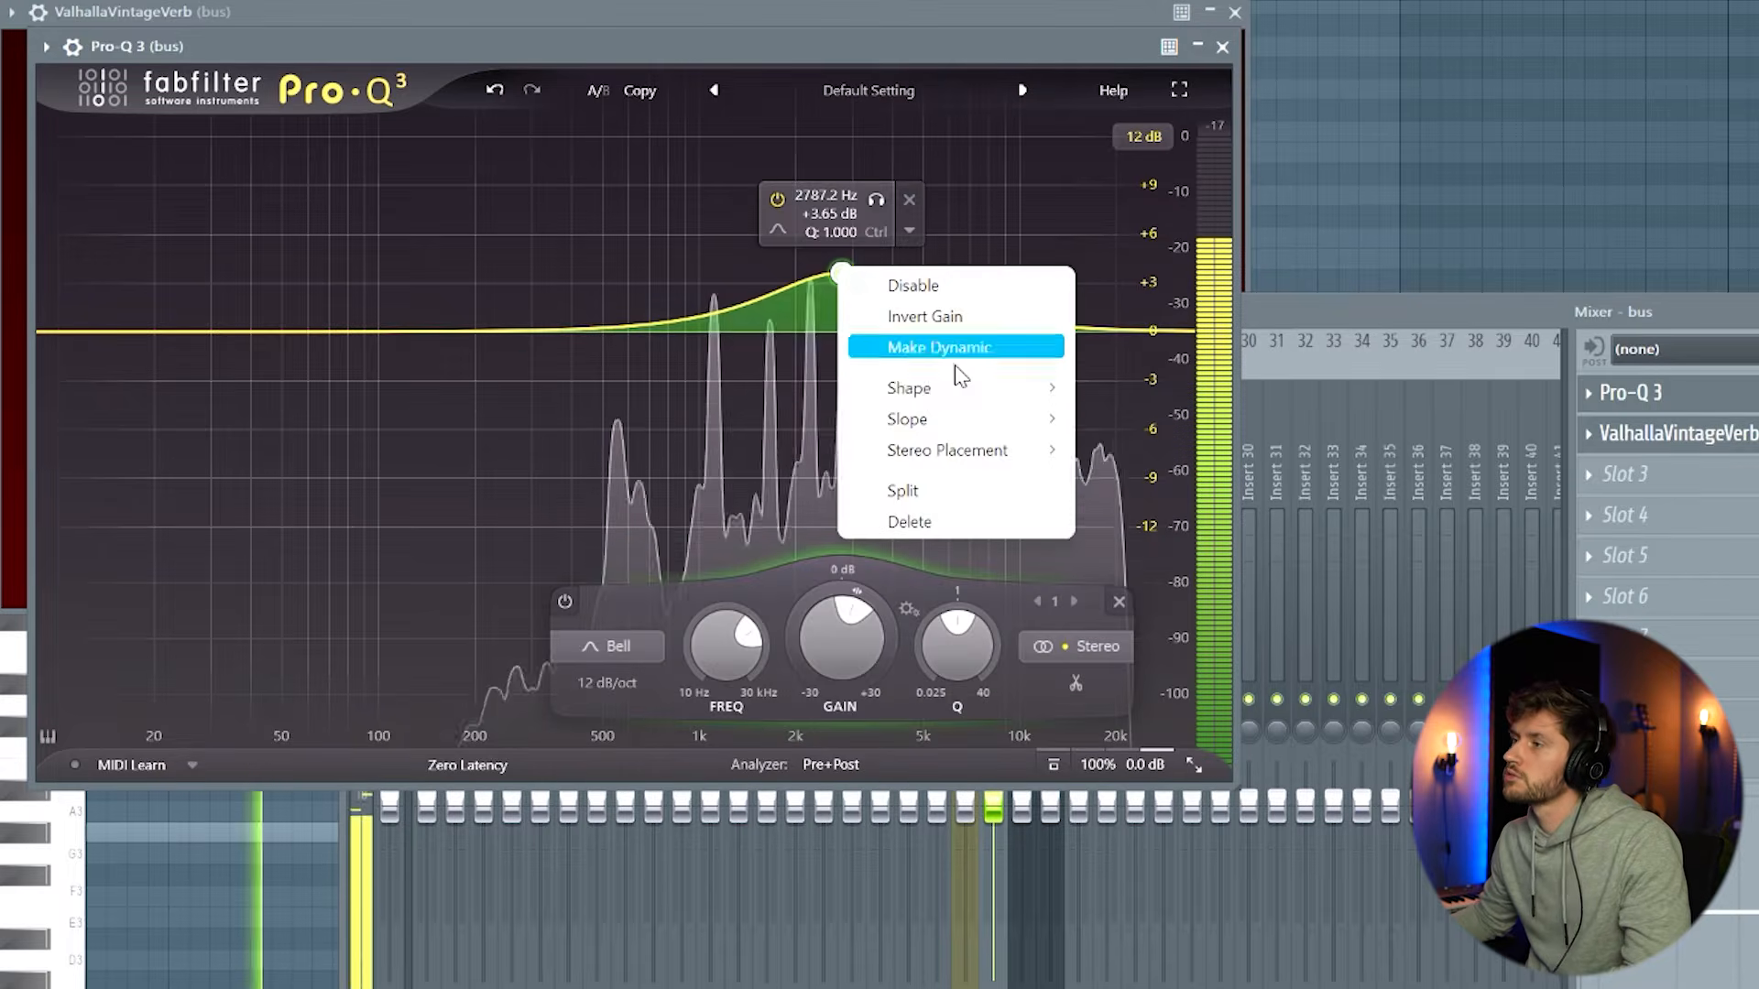
pyautogui.moveTo(1008, 387)
pyautogui.click(1159, 521)
pyautogui.moveTo(850, 339); pyautogui.dragTo(785, 330)
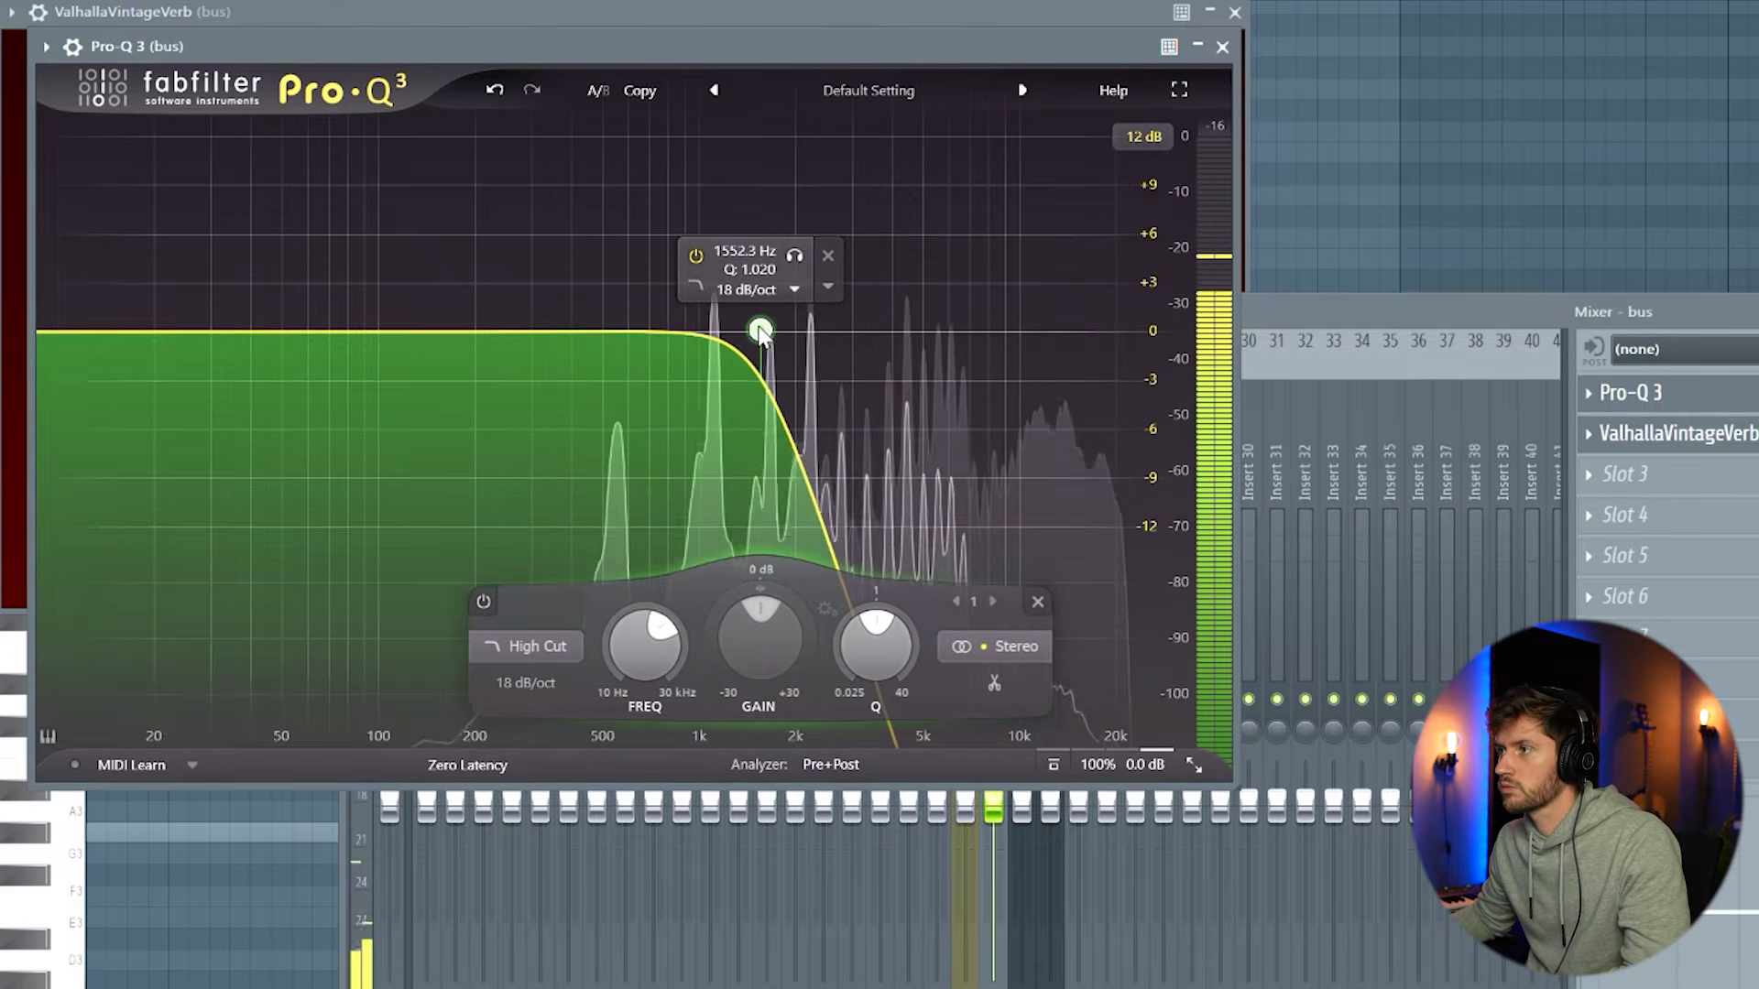
# - Lower the Arcade mixer track's fader and load Fruity Reeverb 2 on that track with a raised wet level
pyautogui.click(1316, 317)
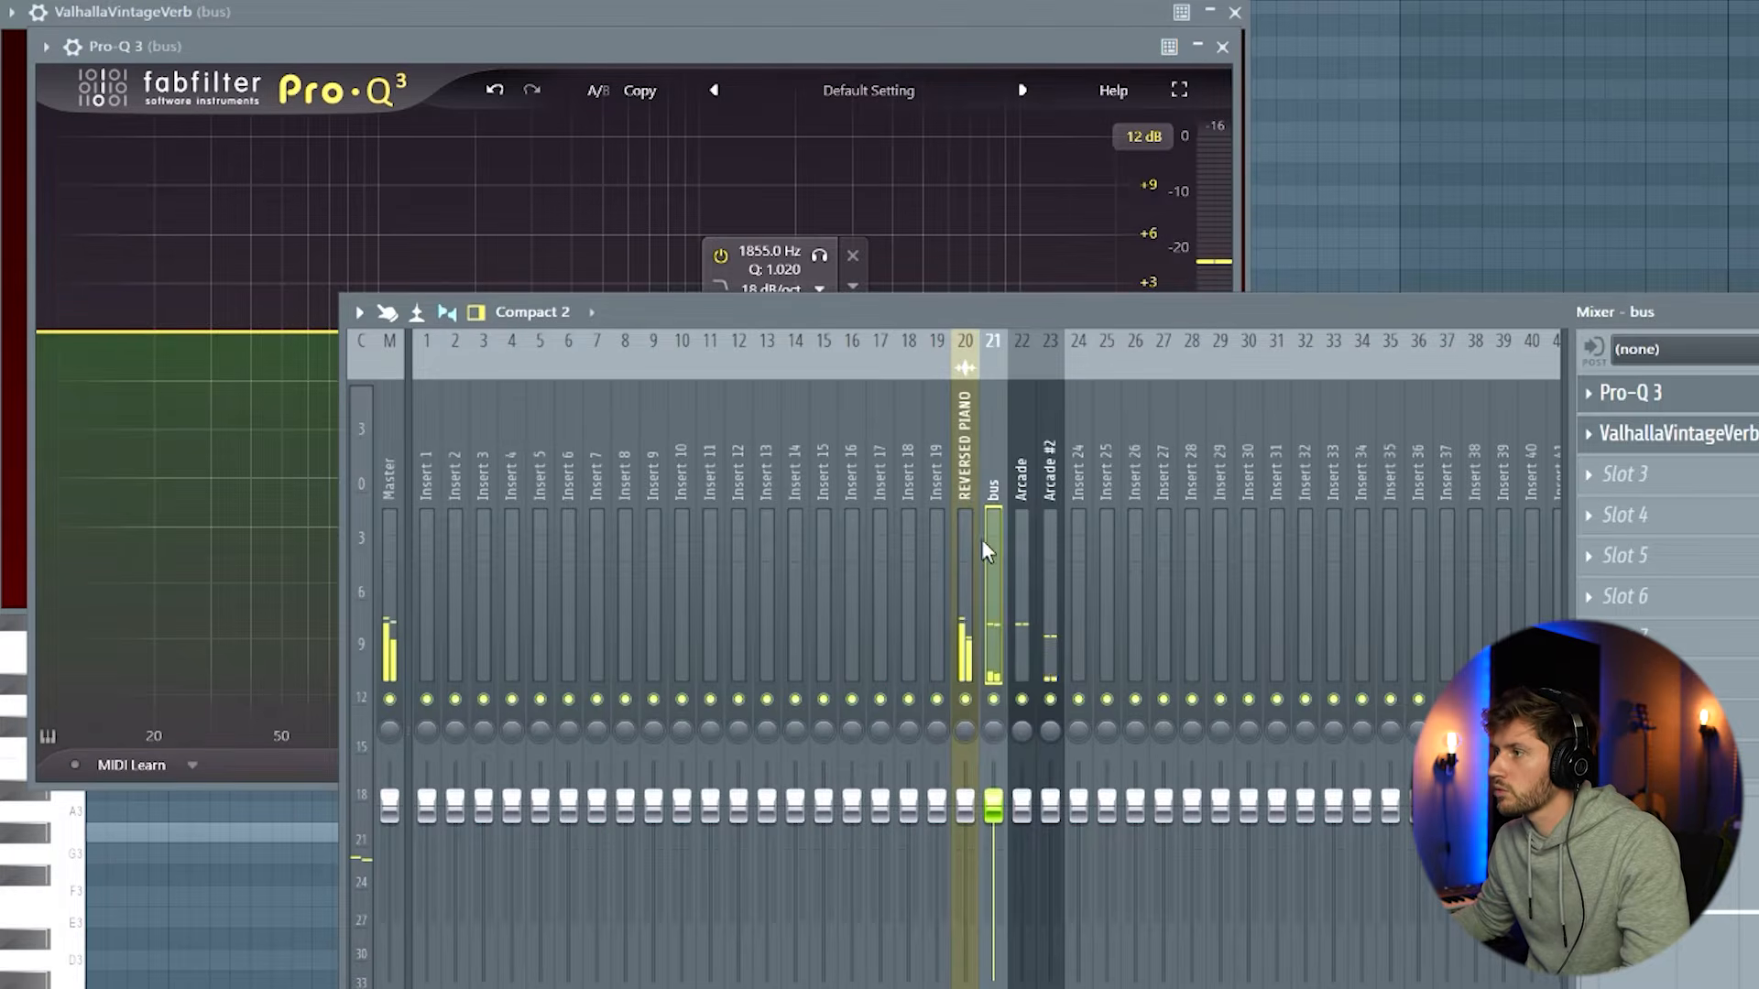
pyautogui.click(1021, 595)
pyautogui.moveTo(1022, 806); pyautogui.dragTo(1021, 837)
pyautogui.click(1621, 392)
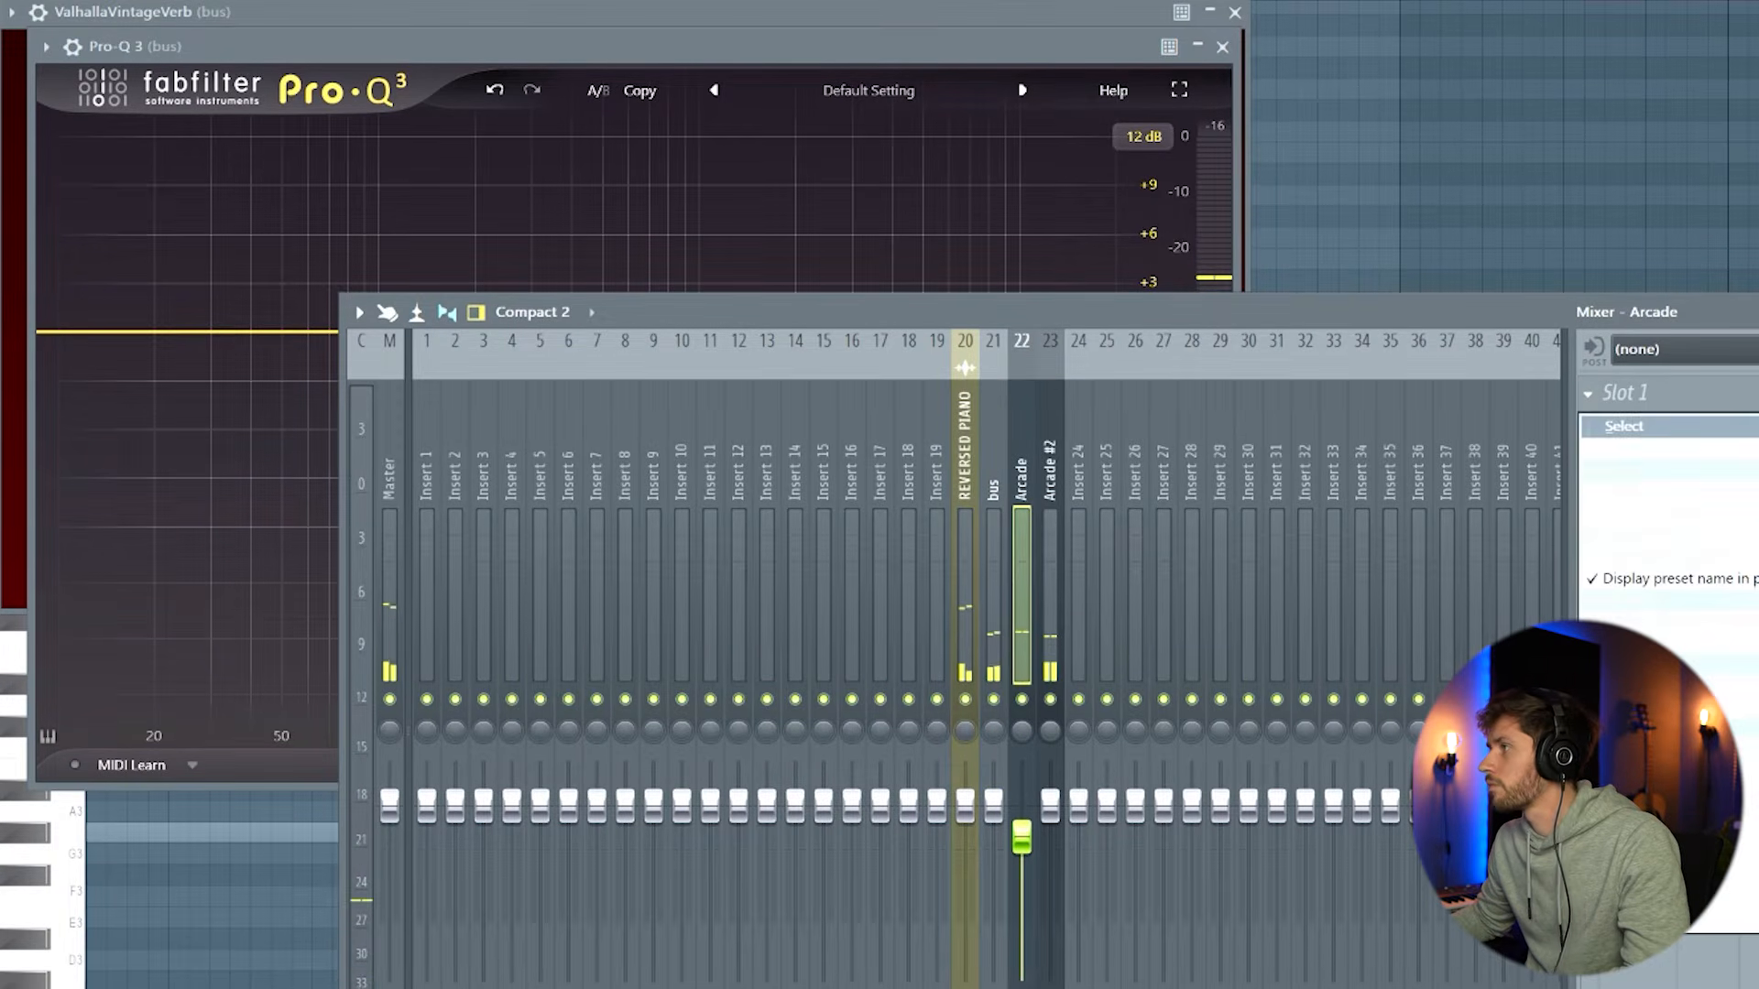
pyautogui.click(1754, 586)
pyautogui.moveTo(815, 237); pyautogui.dragTo(814, 212)
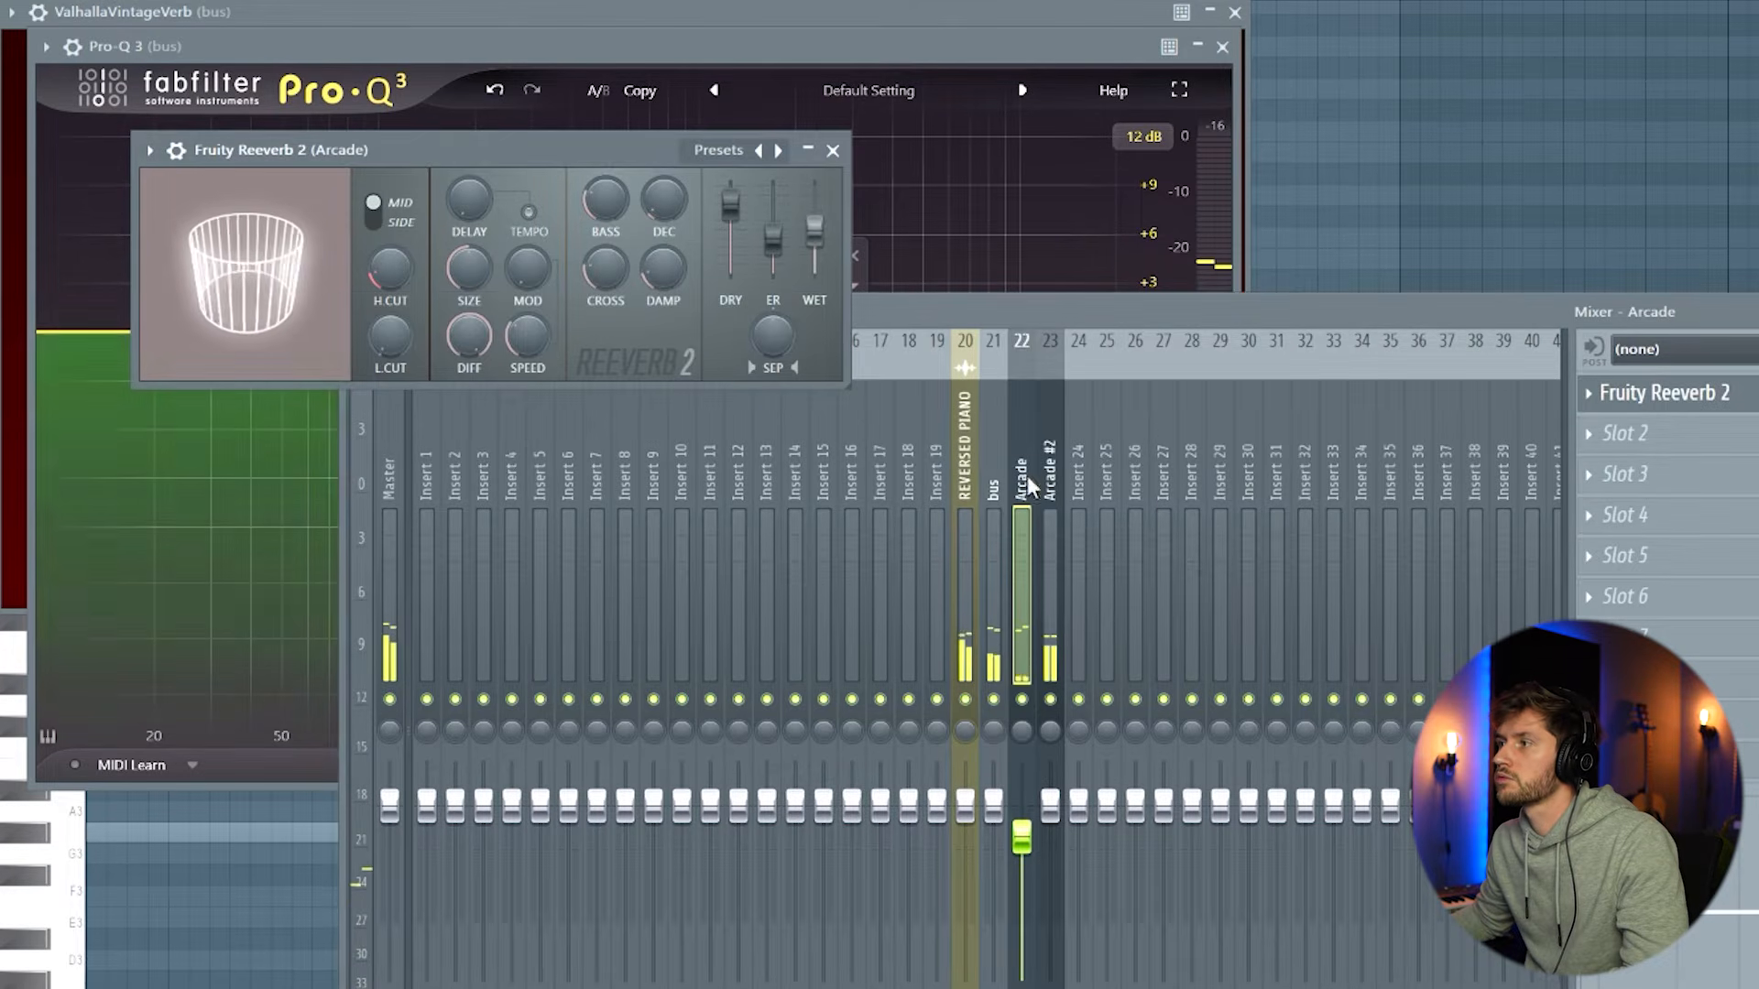
# - Insert Fruity delay 2 between Pro-Q 3 and the reverb on the bus, and lower its feedback volume and cutoff
pyautogui.click(993, 485)
pyautogui.click(1646, 429)
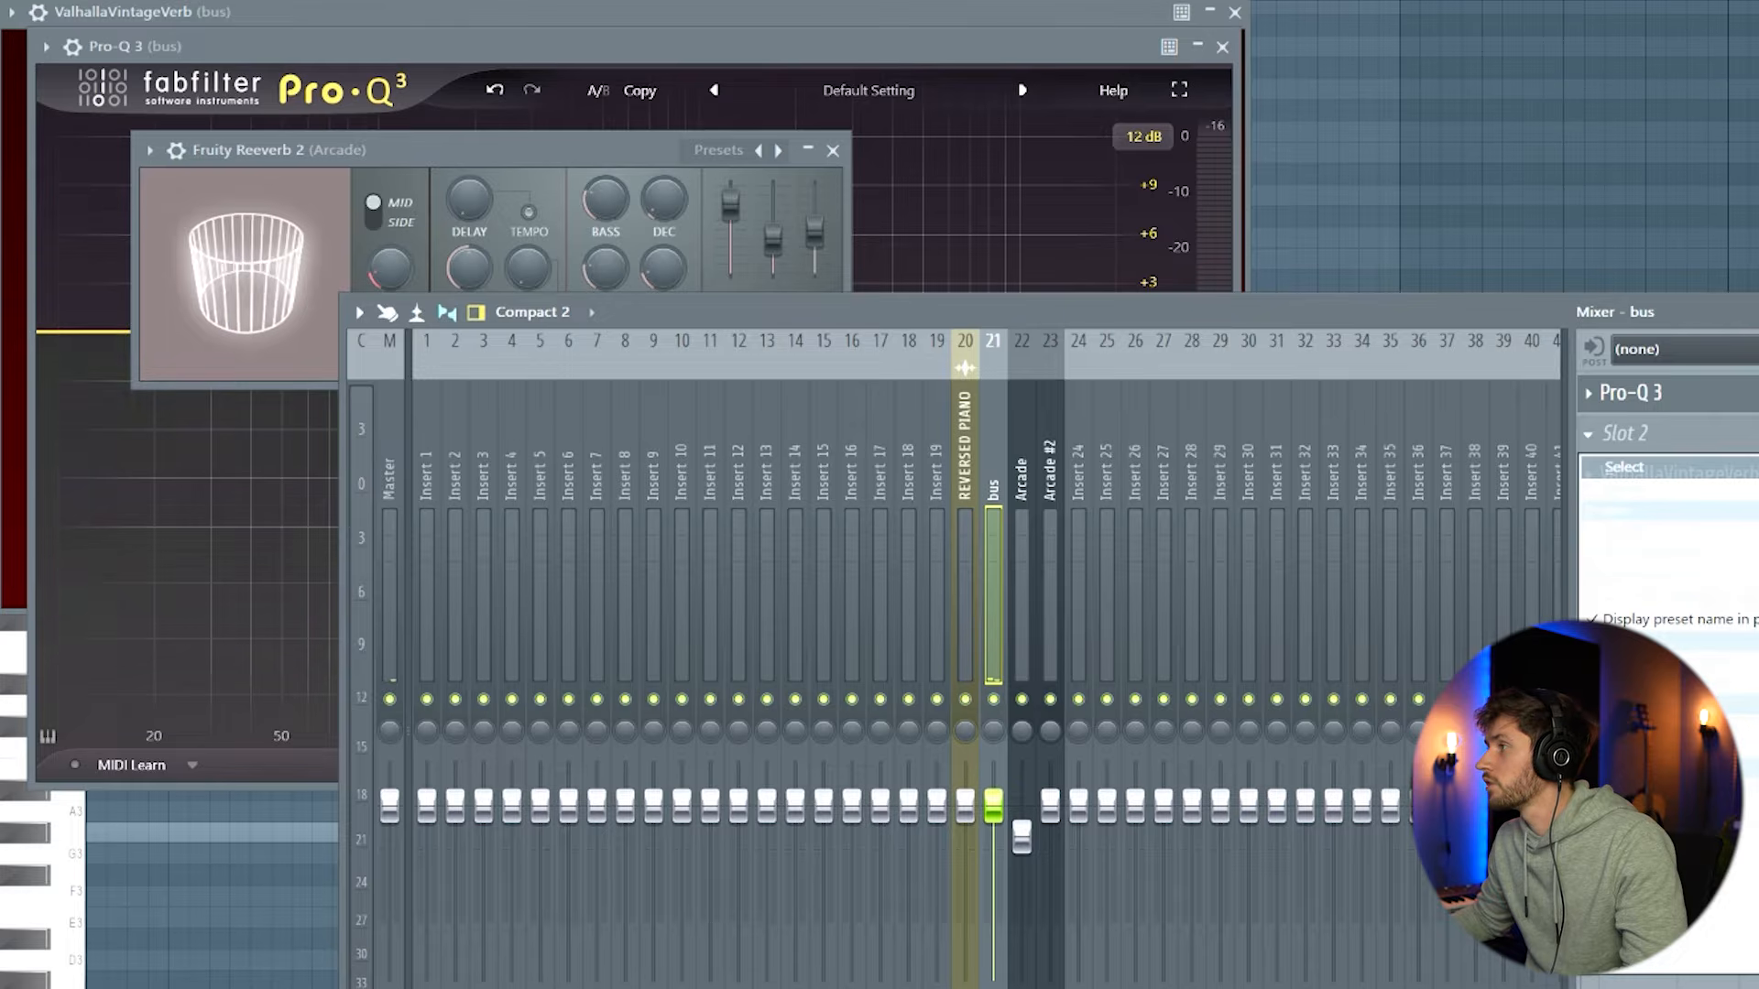
pyautogui.click(1752, 586)
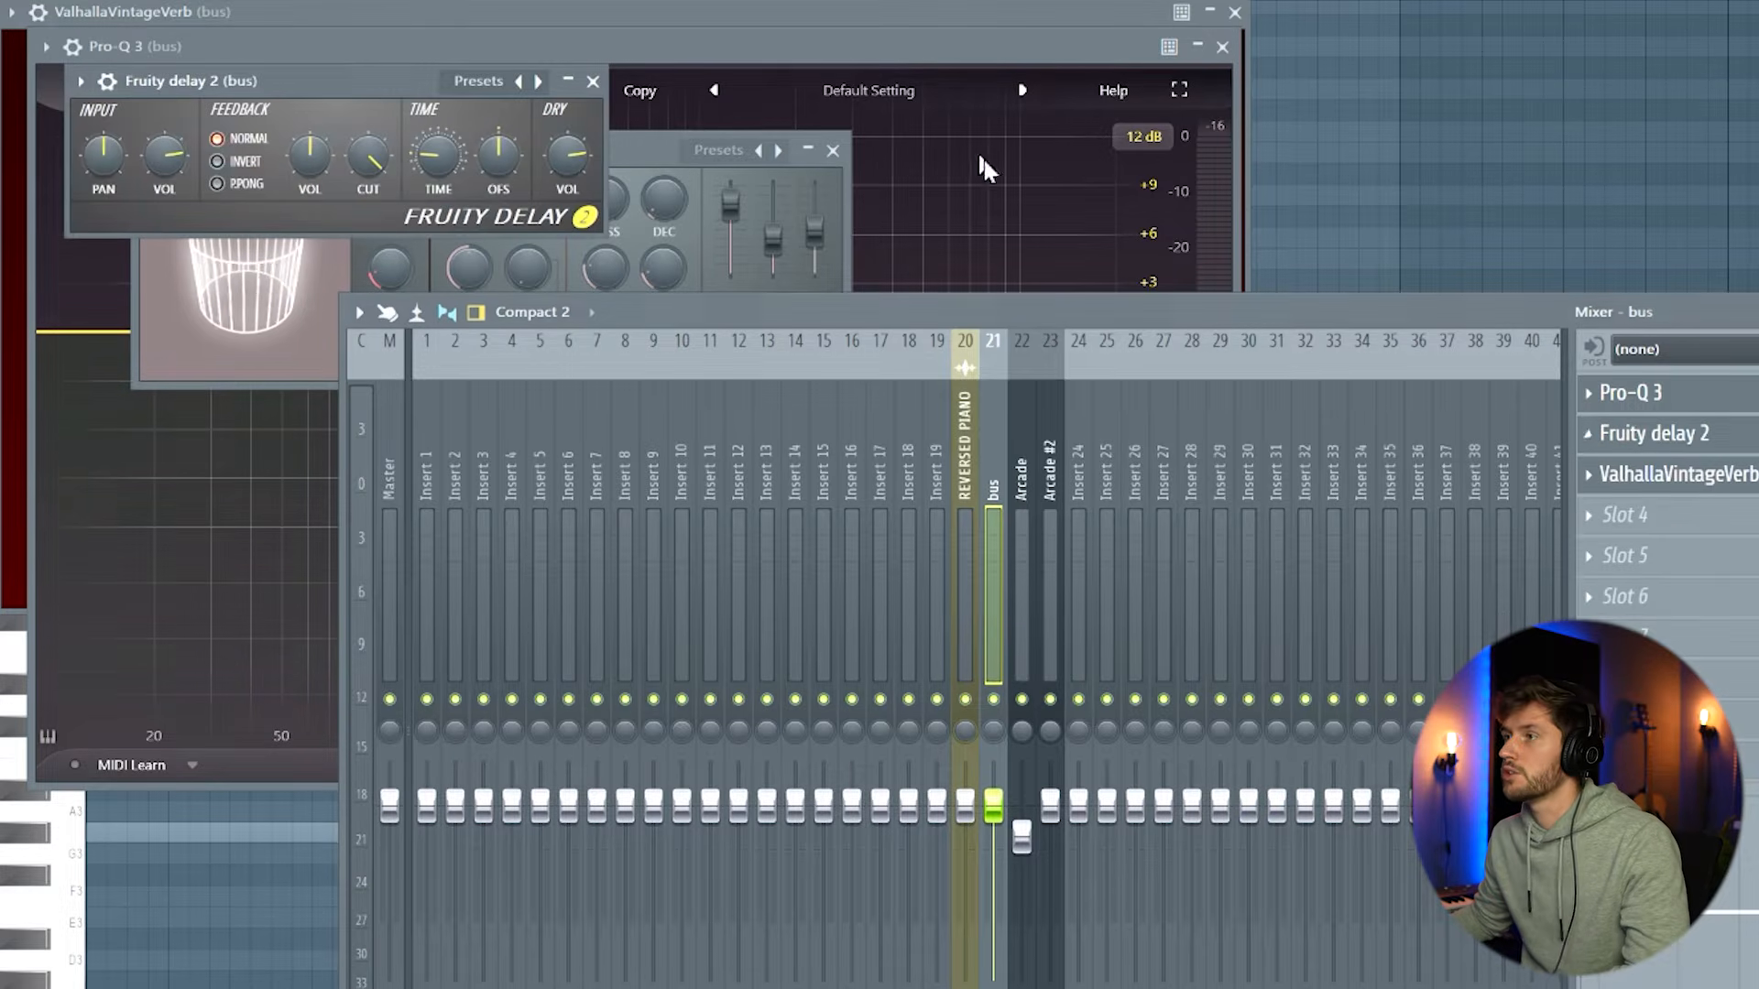
pyautogui.press('space')
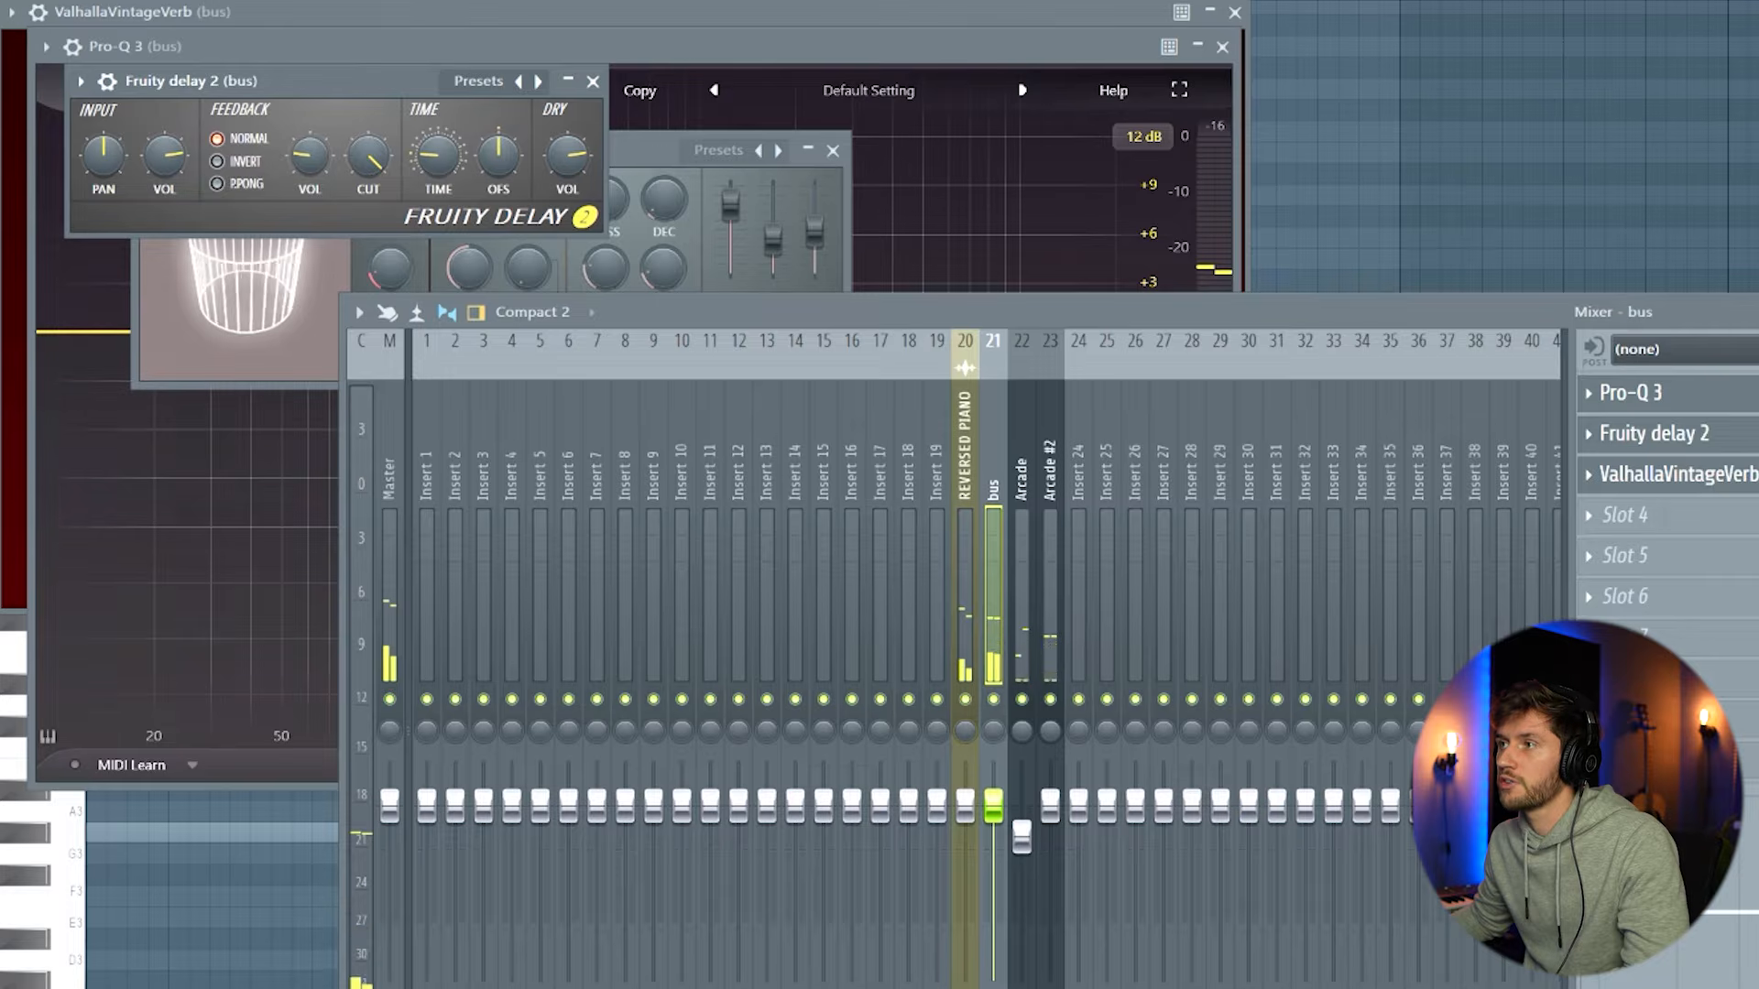
pyautogui.moveTo(368, 155); pyautogui.dragTo(369, 180)
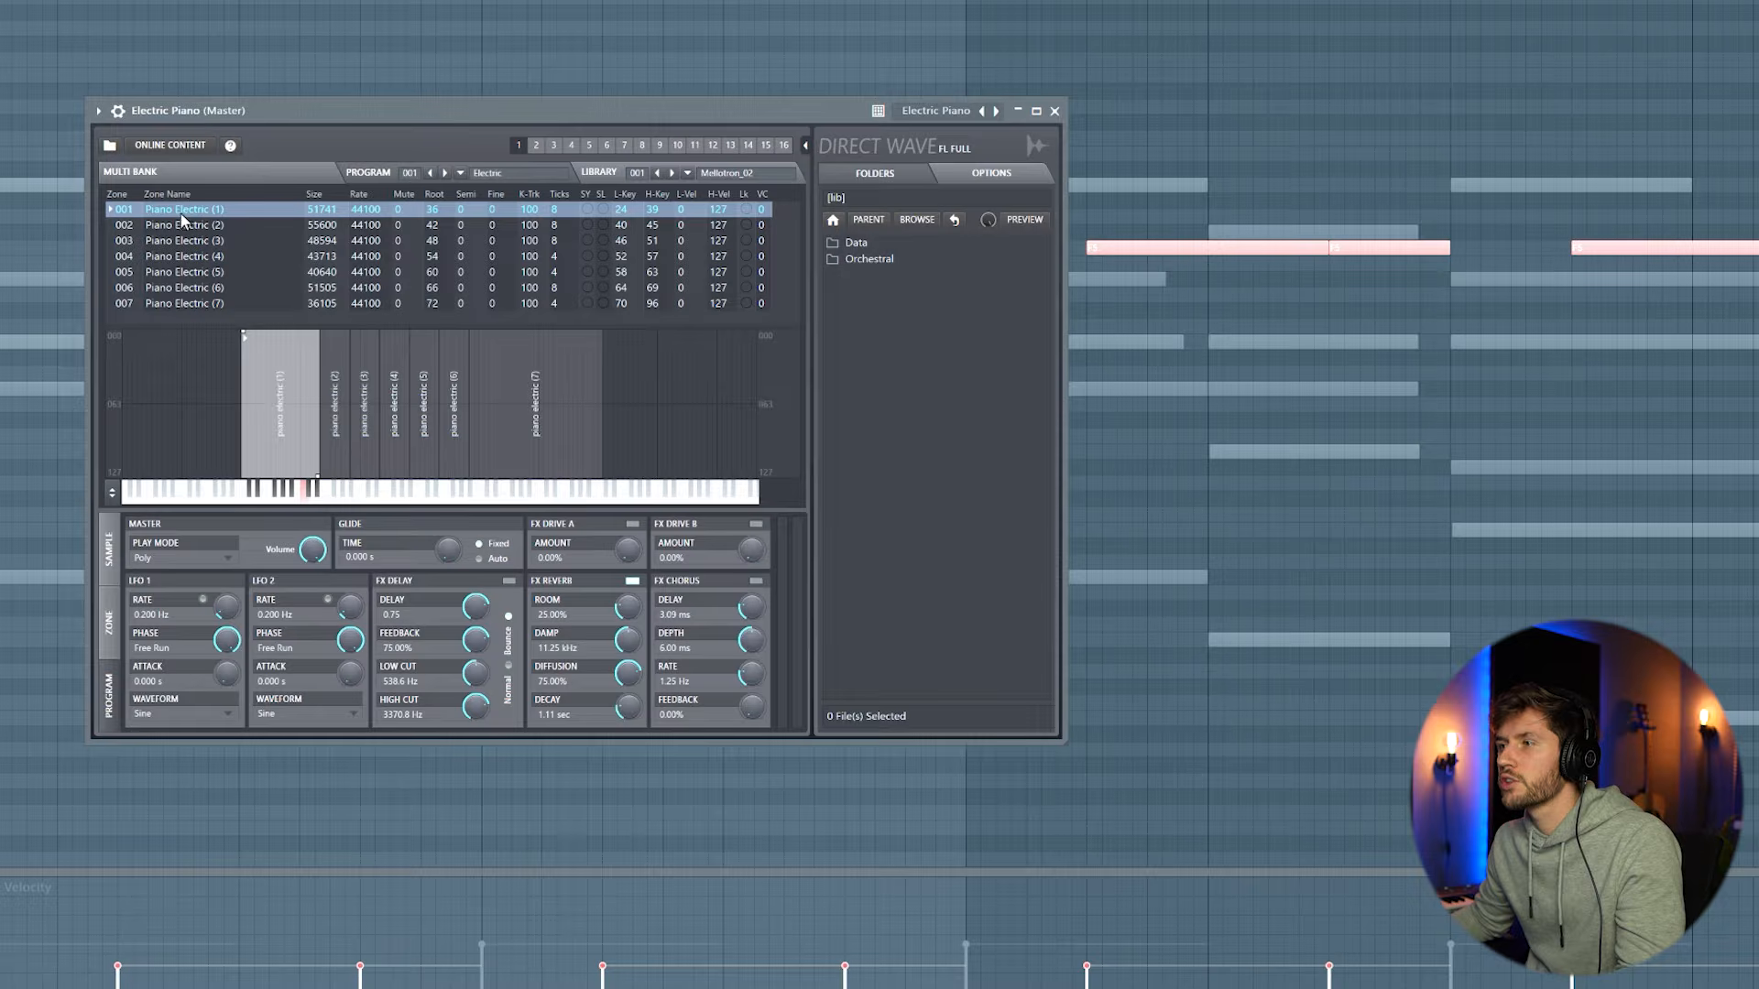
# - Copy the Piano V2 chords into the DirectWave Electric Piano channel and play the pattern
pyautogui.press('Escape')
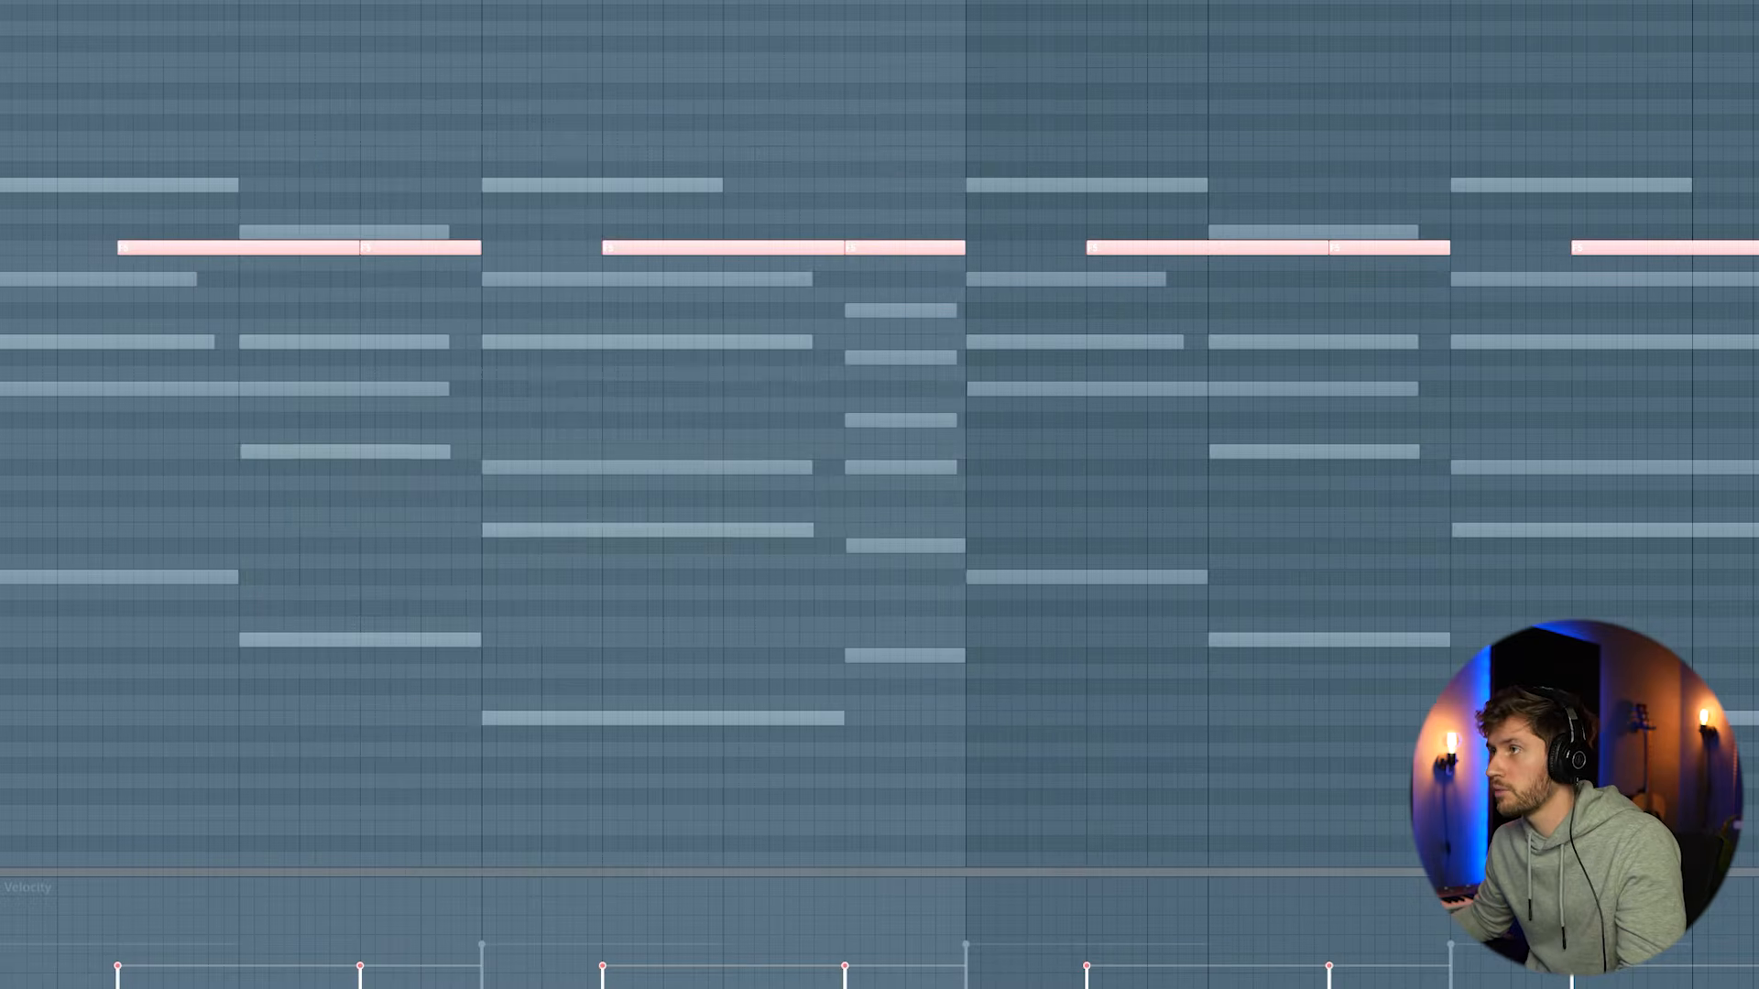
pyautogui.press('F6')
pyautogui.hotkey('ctrl', 'c')
pyautogui.click(446, 500)
pyautogui.hotkey('ctrl', 'v')
pyautogui.press('space')
pyautogui.click(394, 500)
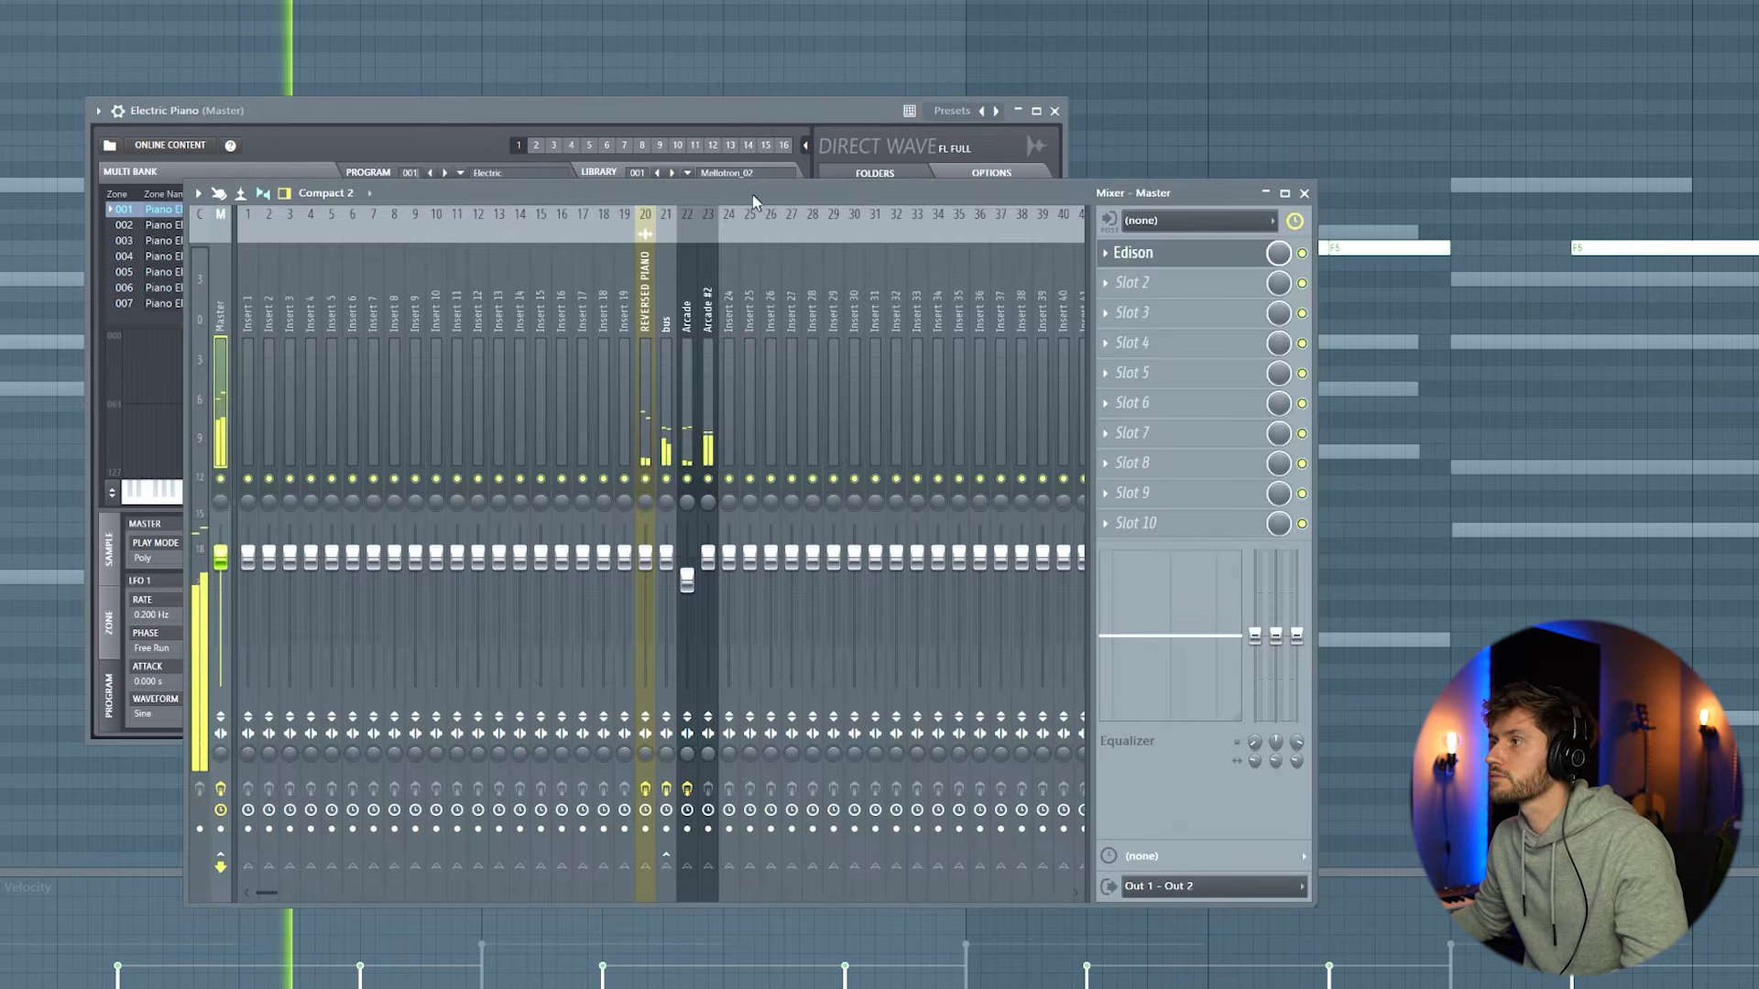
# - Route the Electric Piano to mixer track 24, then lower the track's fader and its low EQ band
pyautogui.press('F9')
pyautogui.rightClick(738, 212)
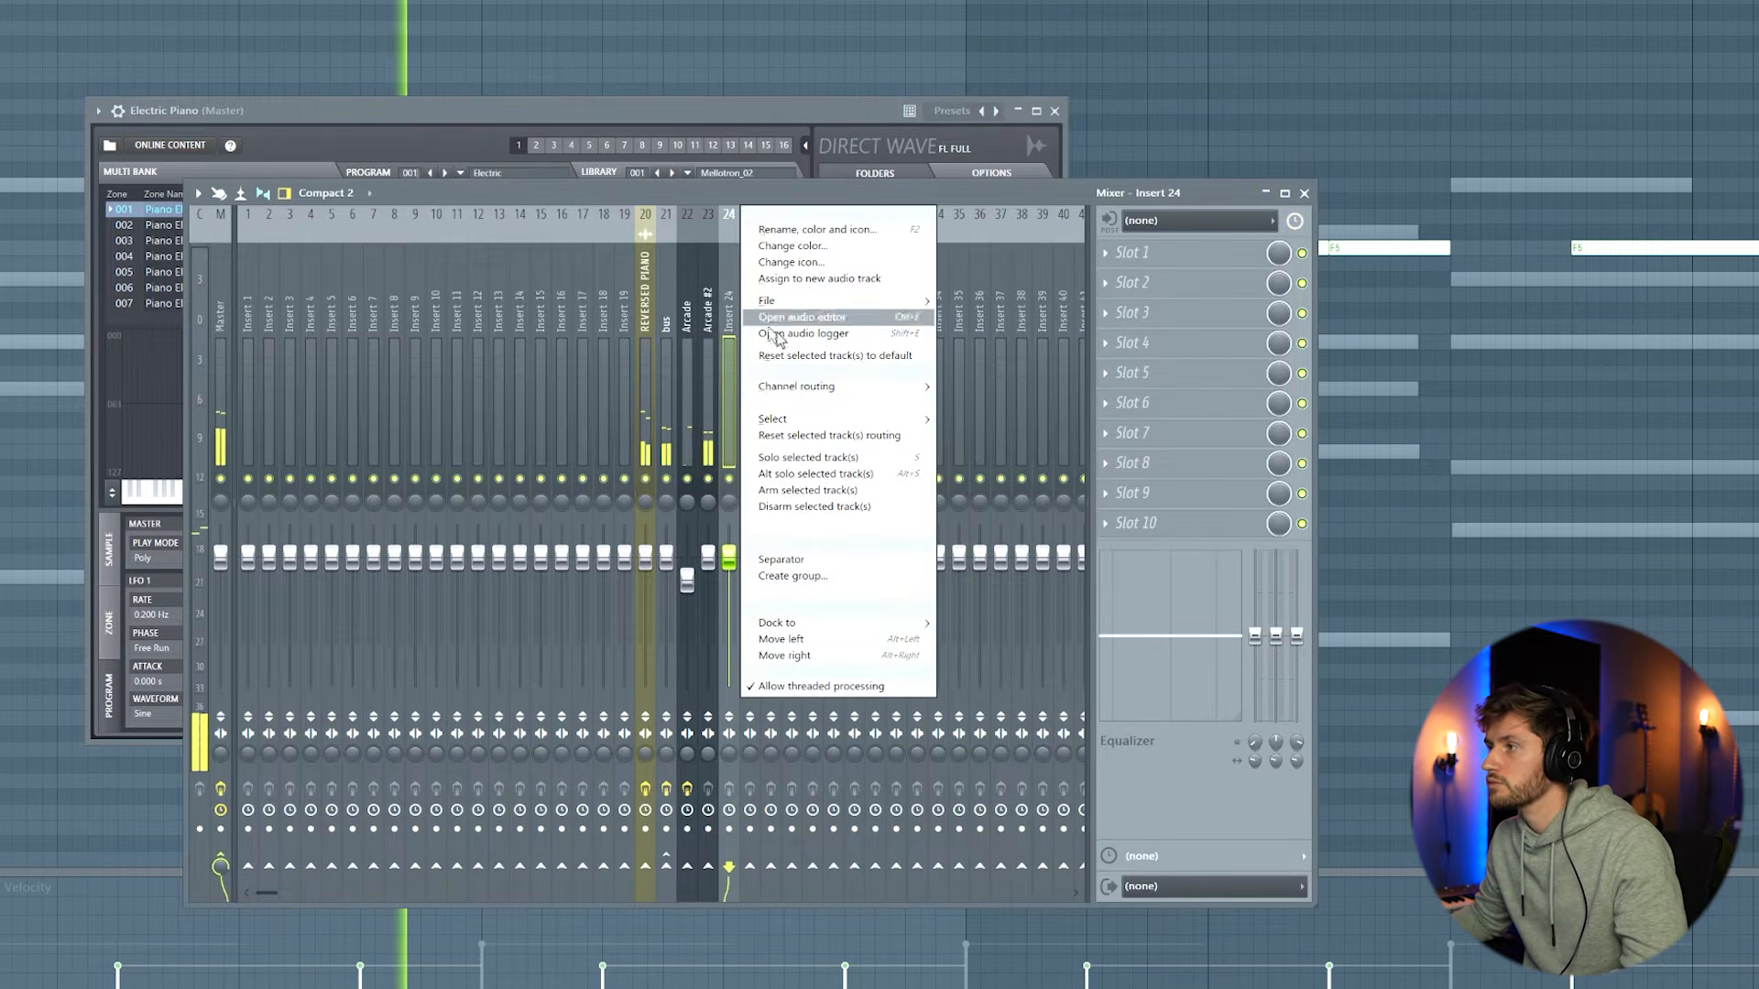
pyautogui.moveTo(824, 386)
pyautogui.click(1008, 394)
pyautogui.moveTo(729, 571); pyautogui.dragTo(729, 592)
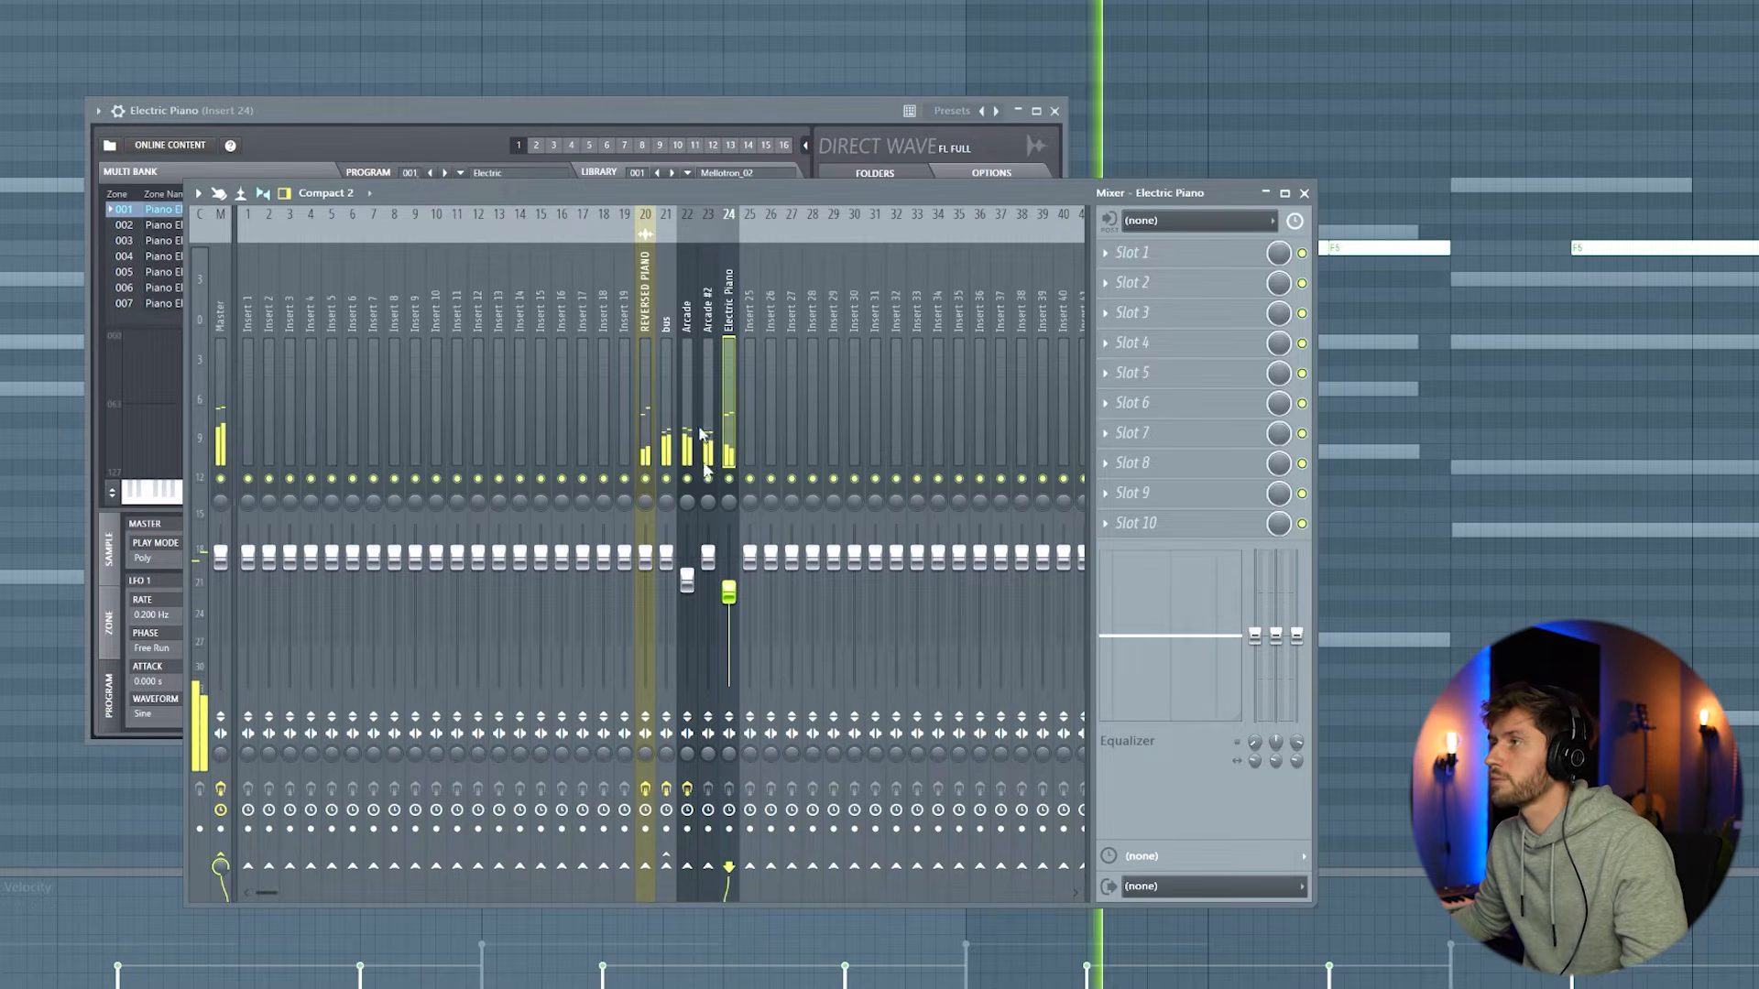
pyautogui.moveTo(1255, 636); pyautogui.dragTo(1255, 673)
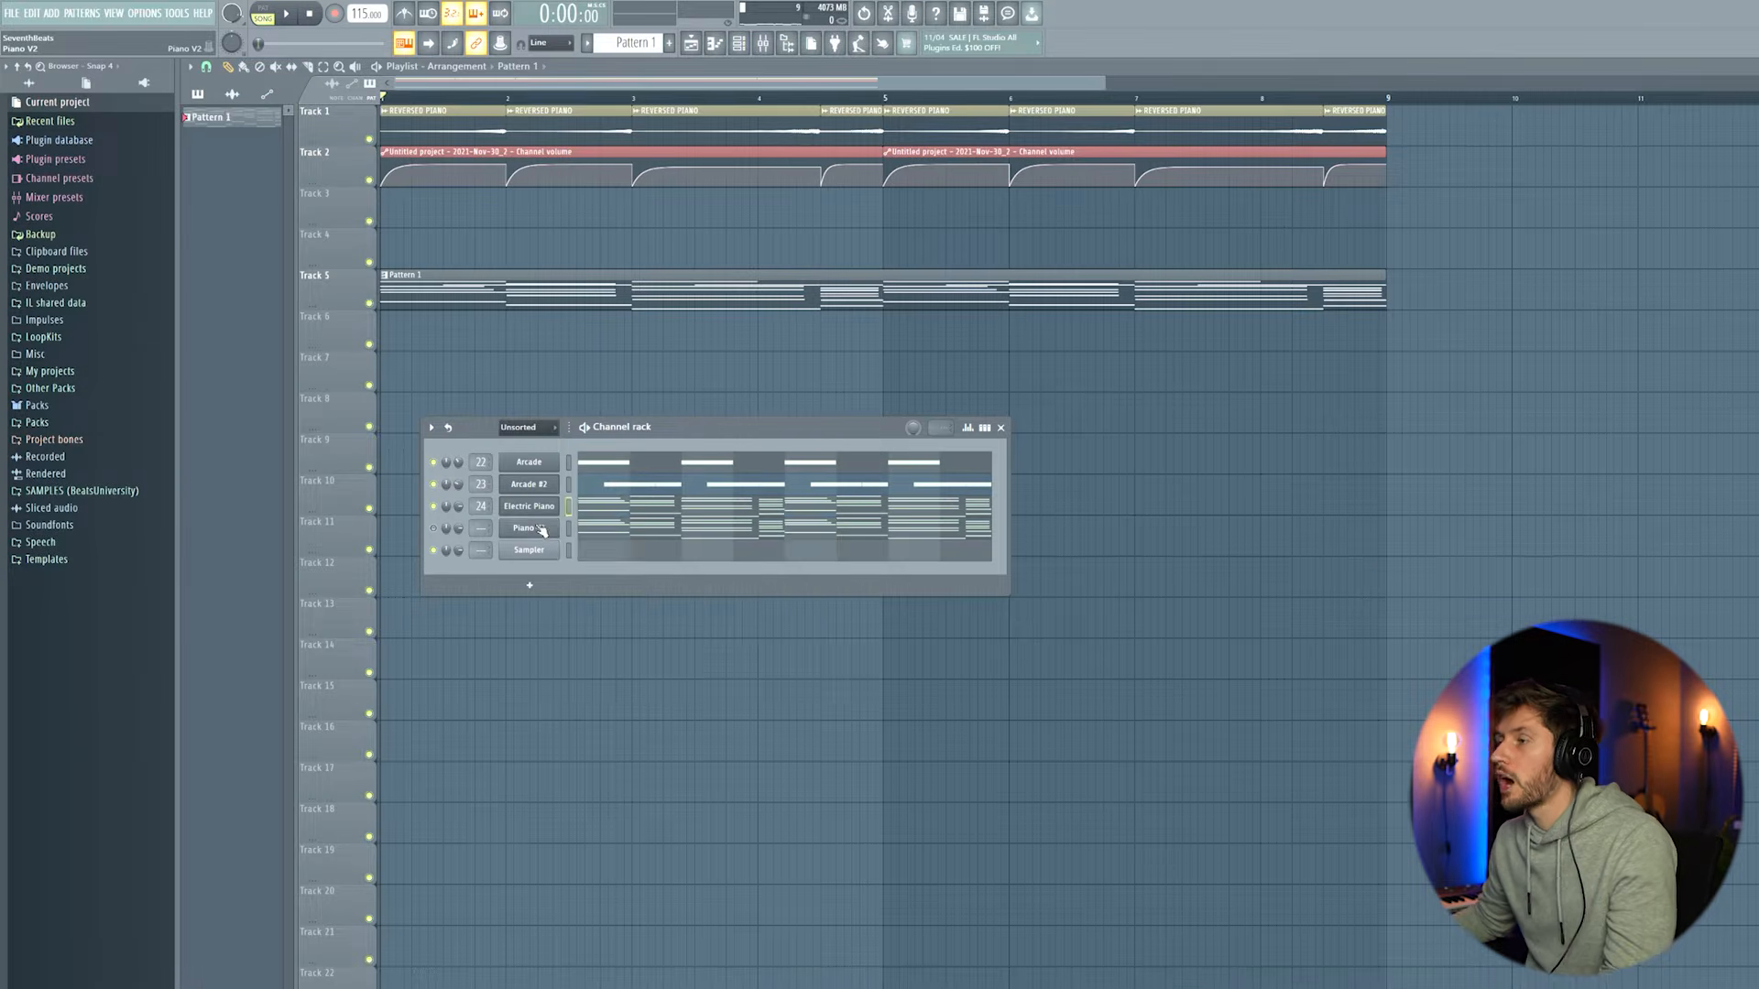
# - Insert a Serum channel above Piano V2, load the Dancehall Bass preset and review its effects and oscillator settings
pyautogui.rightClick(557, 524)
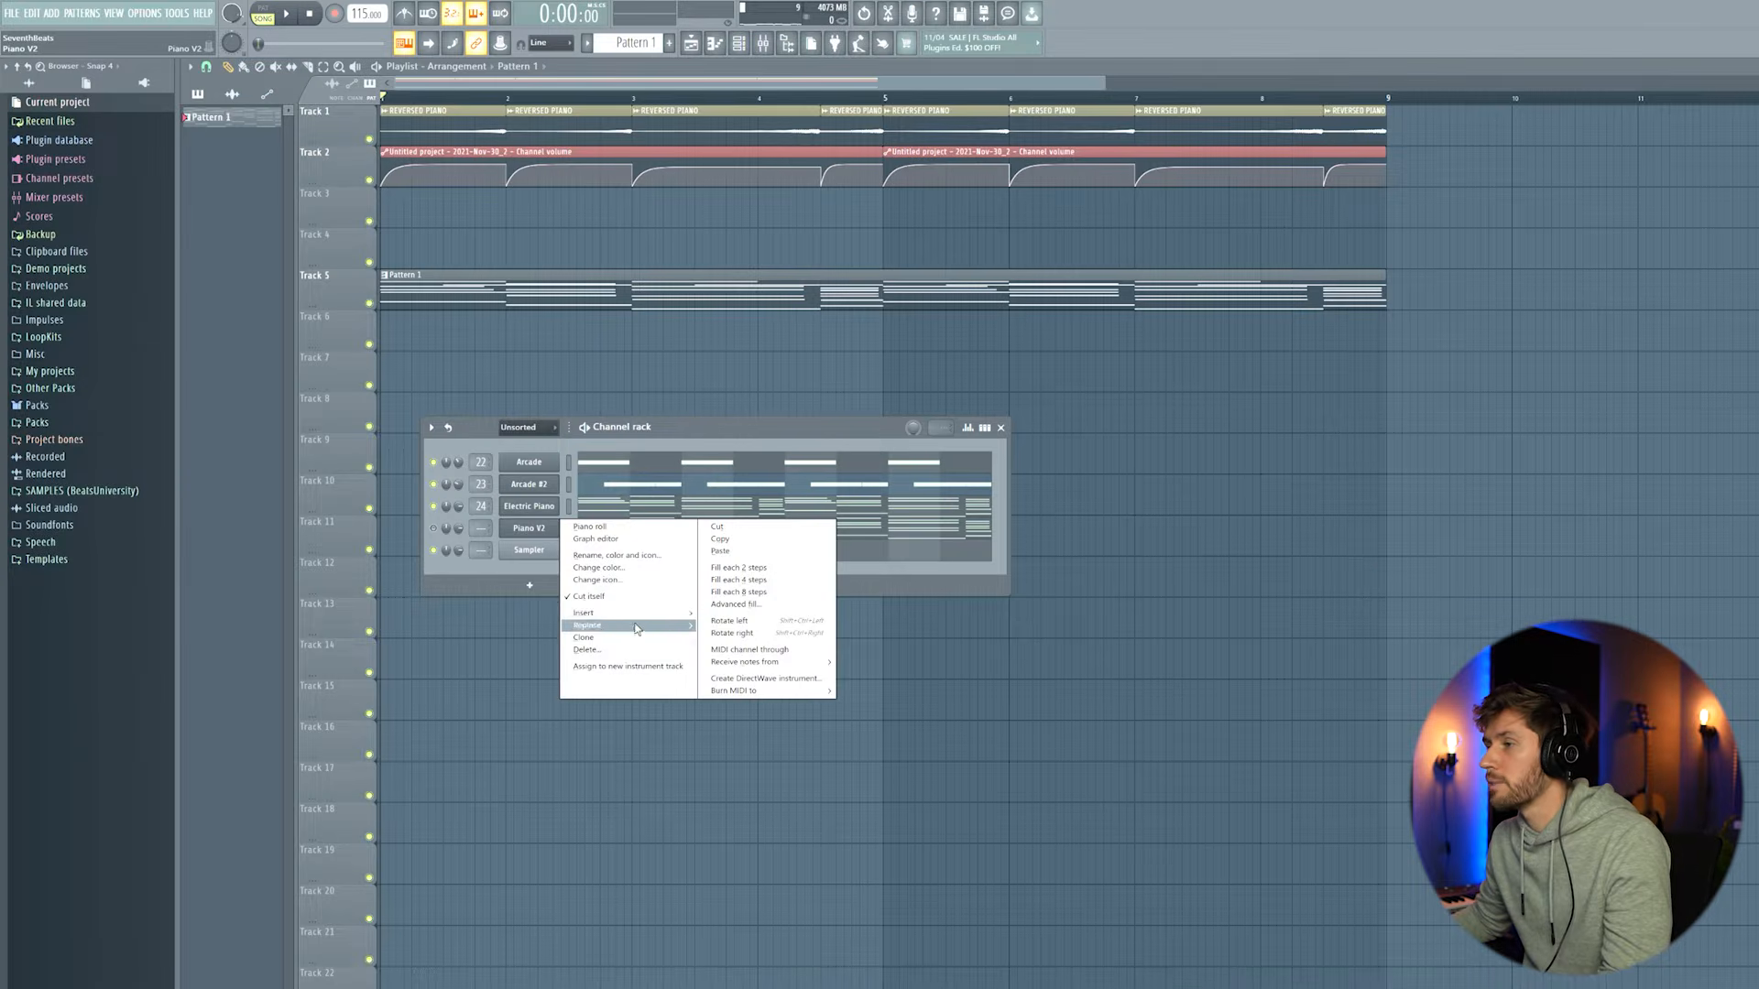
pyautogui.moveTo(637, 628)
pyautogui.click(868, 547)
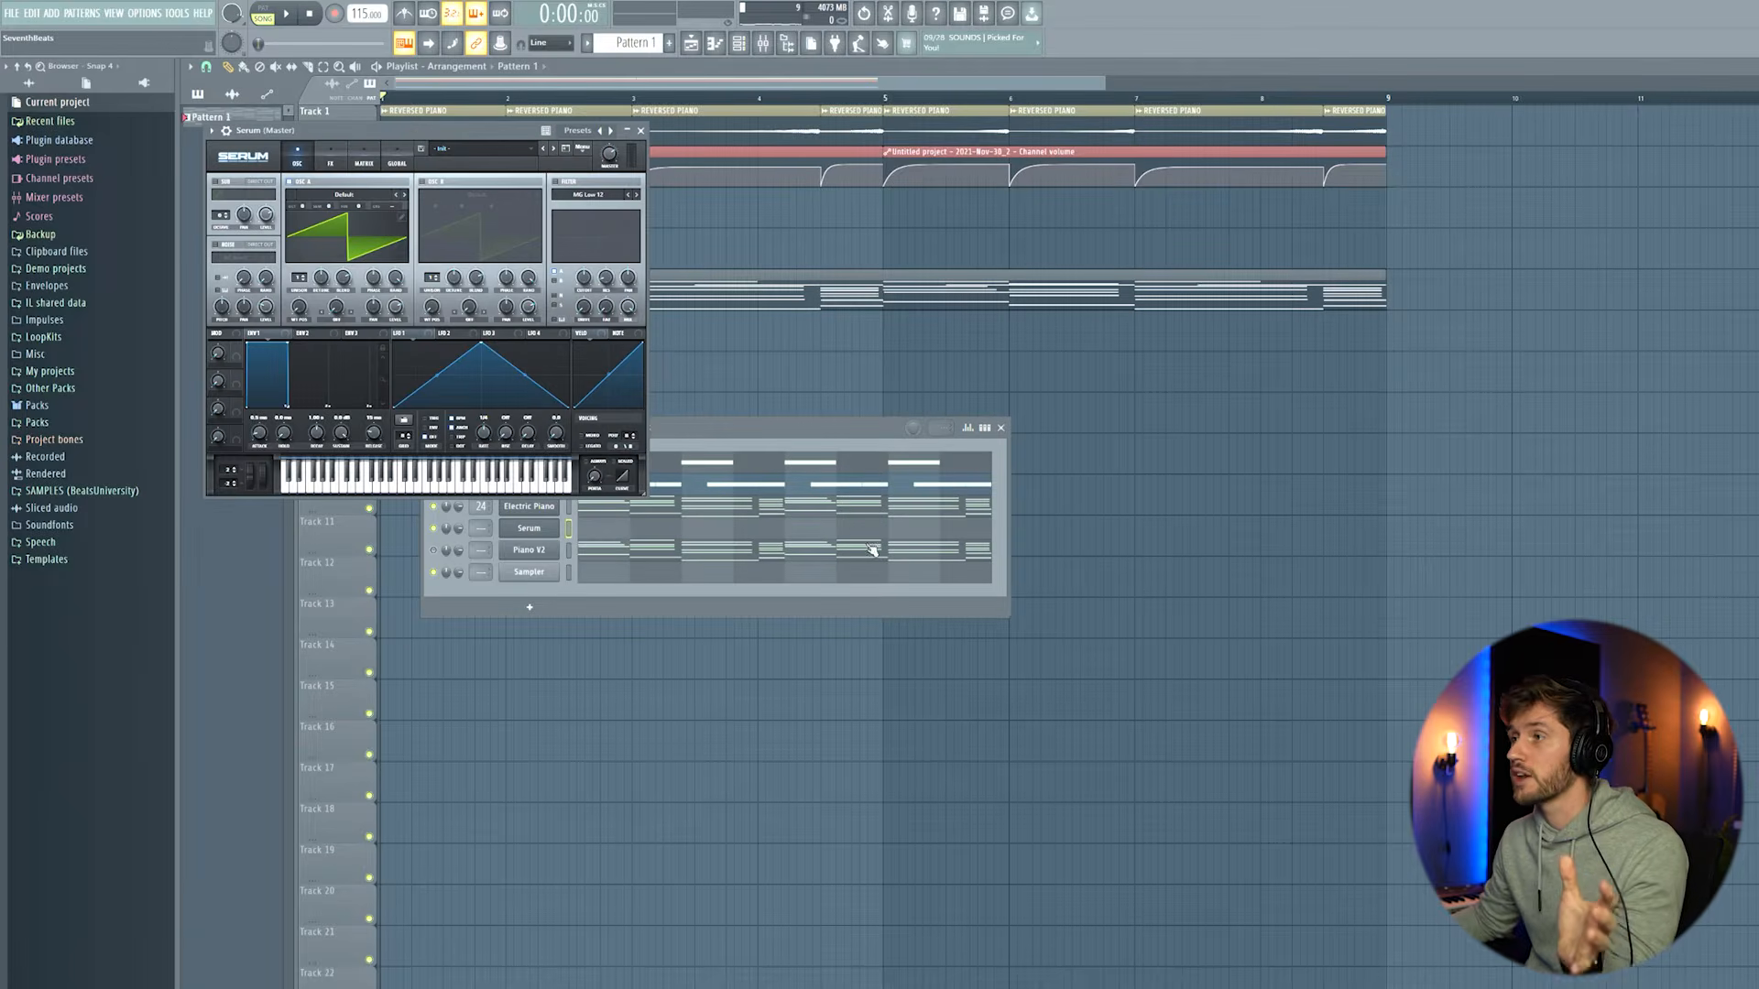
pyautogui.moveTo(412, 139); pyautogui.dragTo(585, 245)
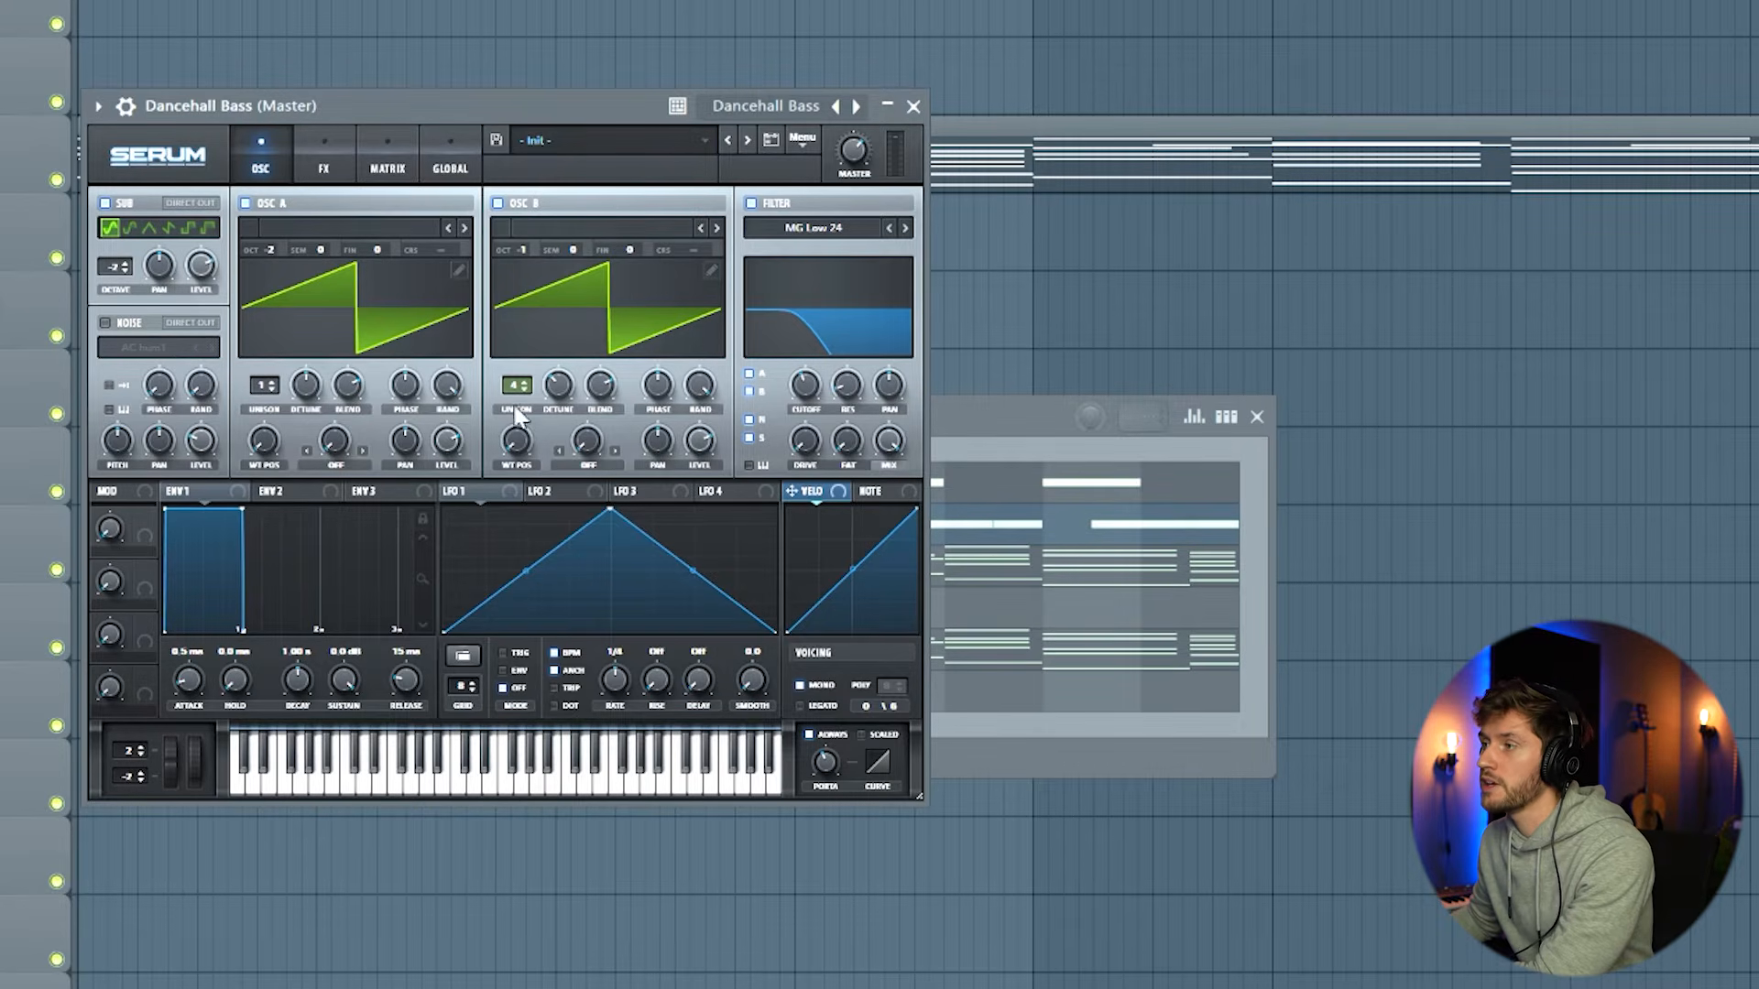
pyautogui.click(329, 174)
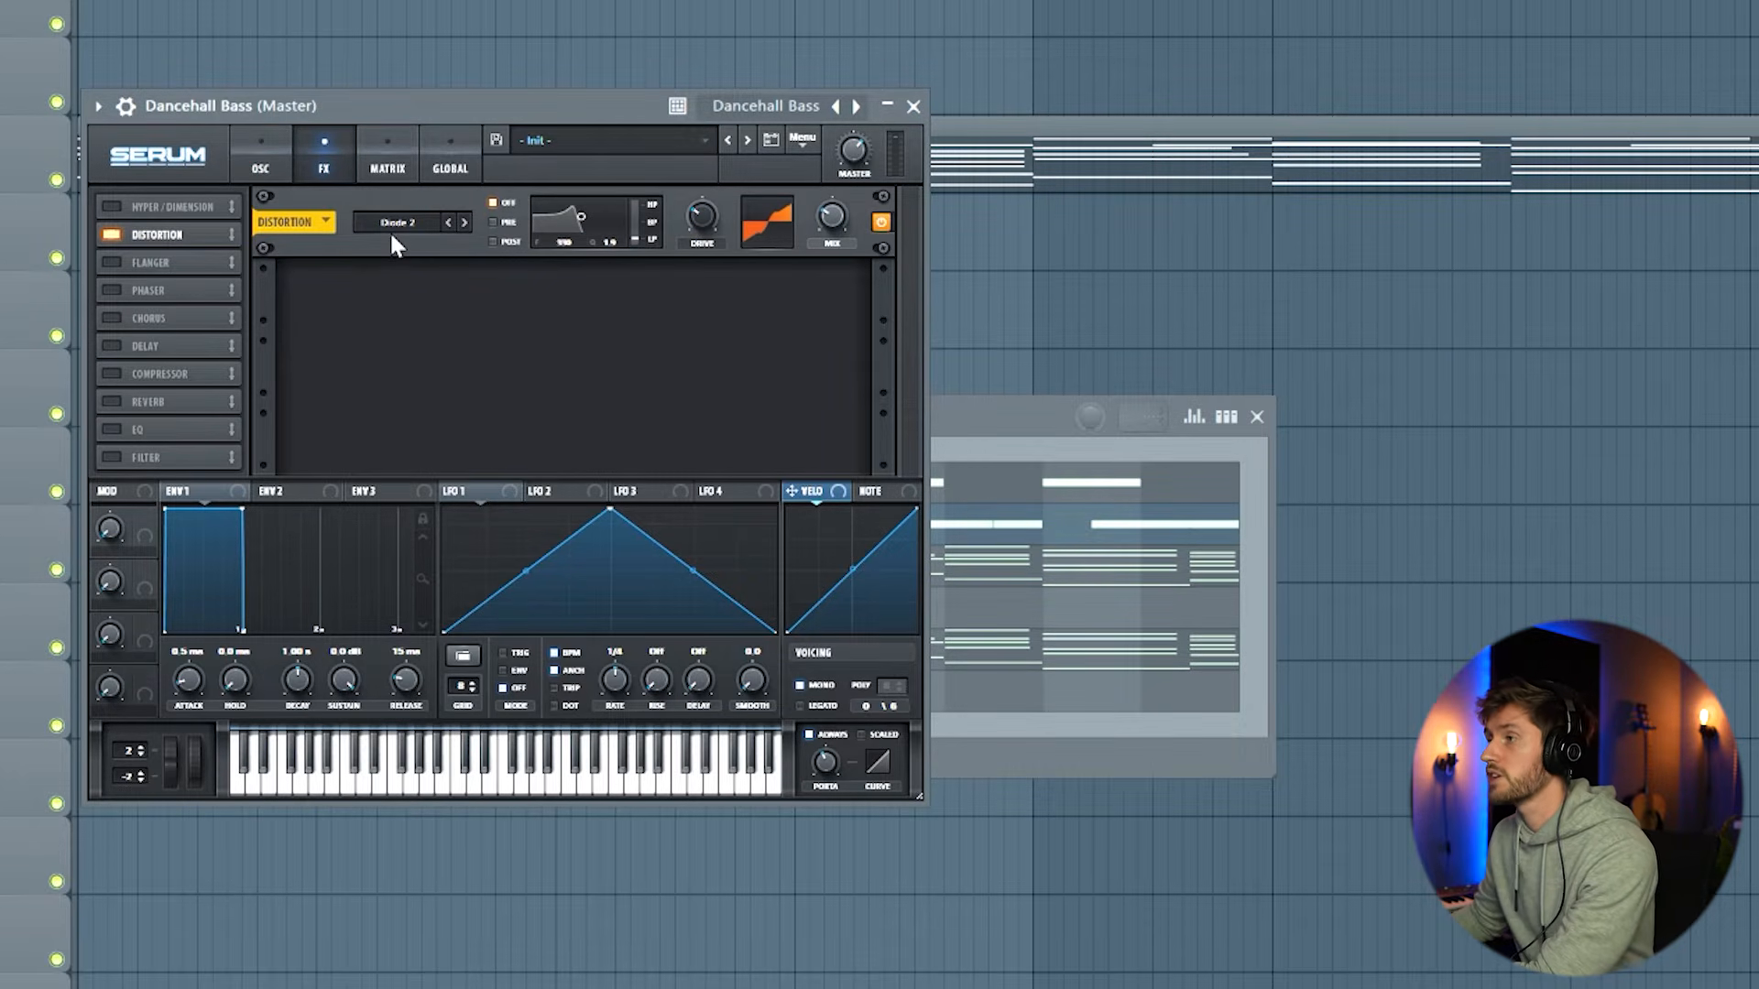
pyautogui.click(264, 164)
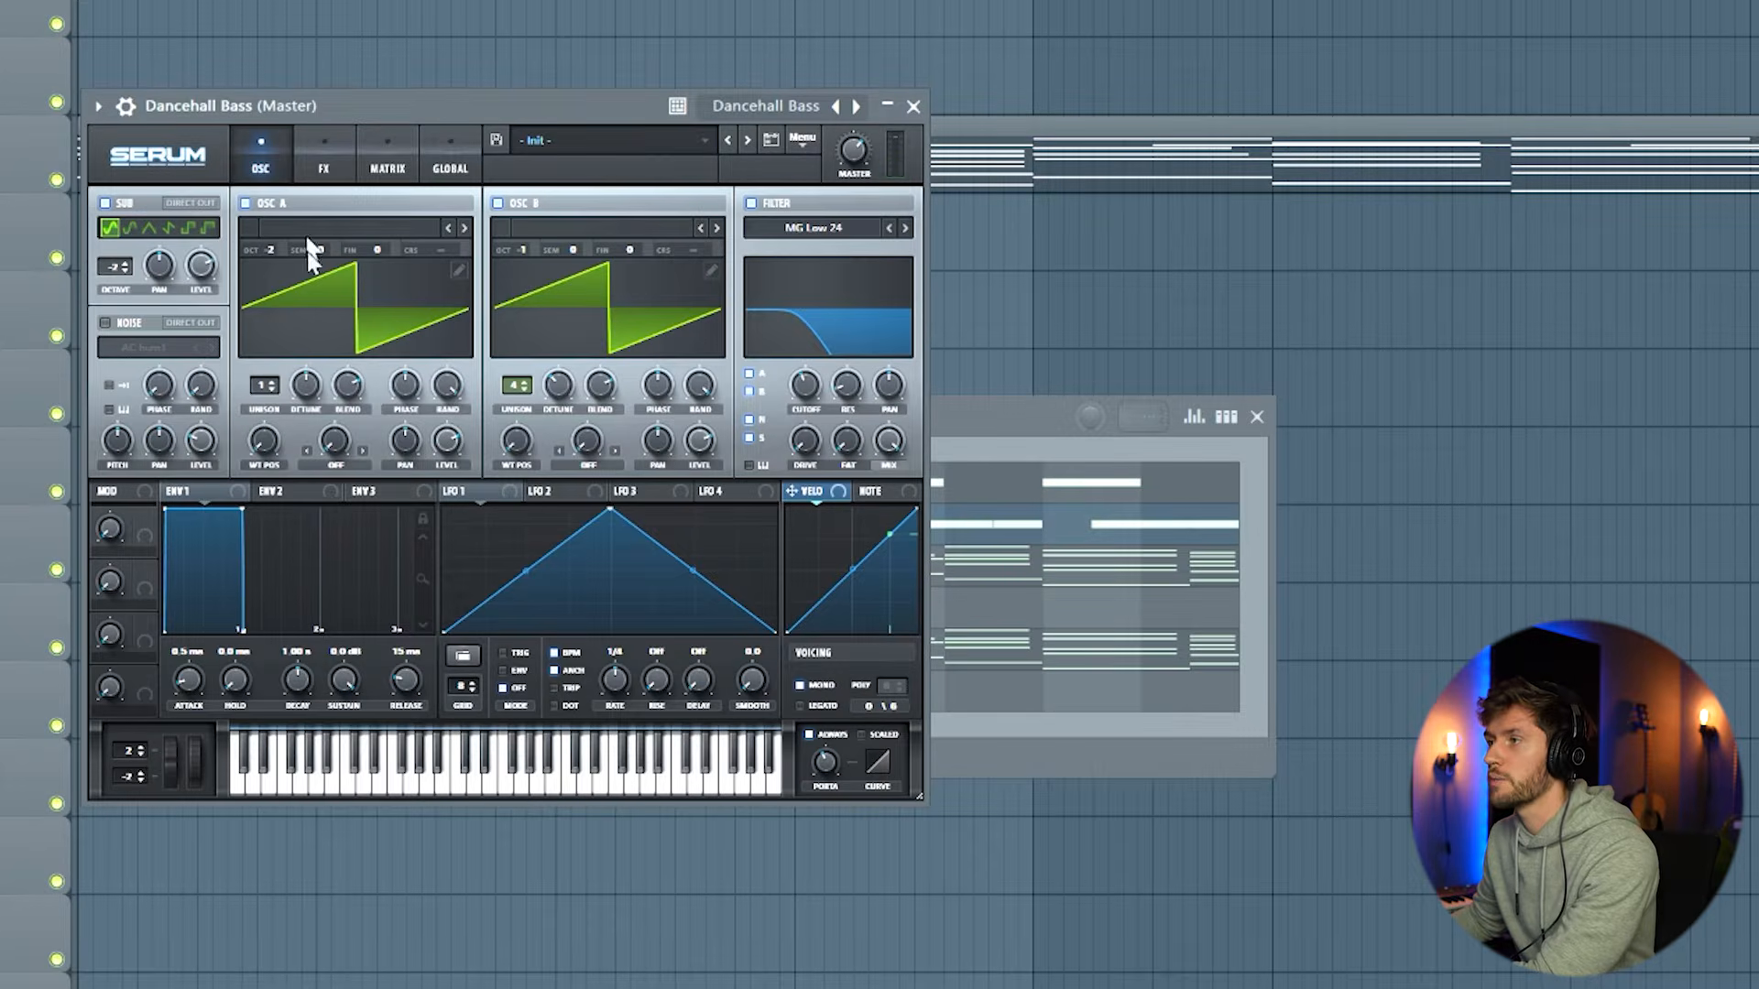
# - Copy the lowest notes of the Electric Piano's first four bars into the Dancehall Bass channel and play them
pyautogui.click(1026, 438)
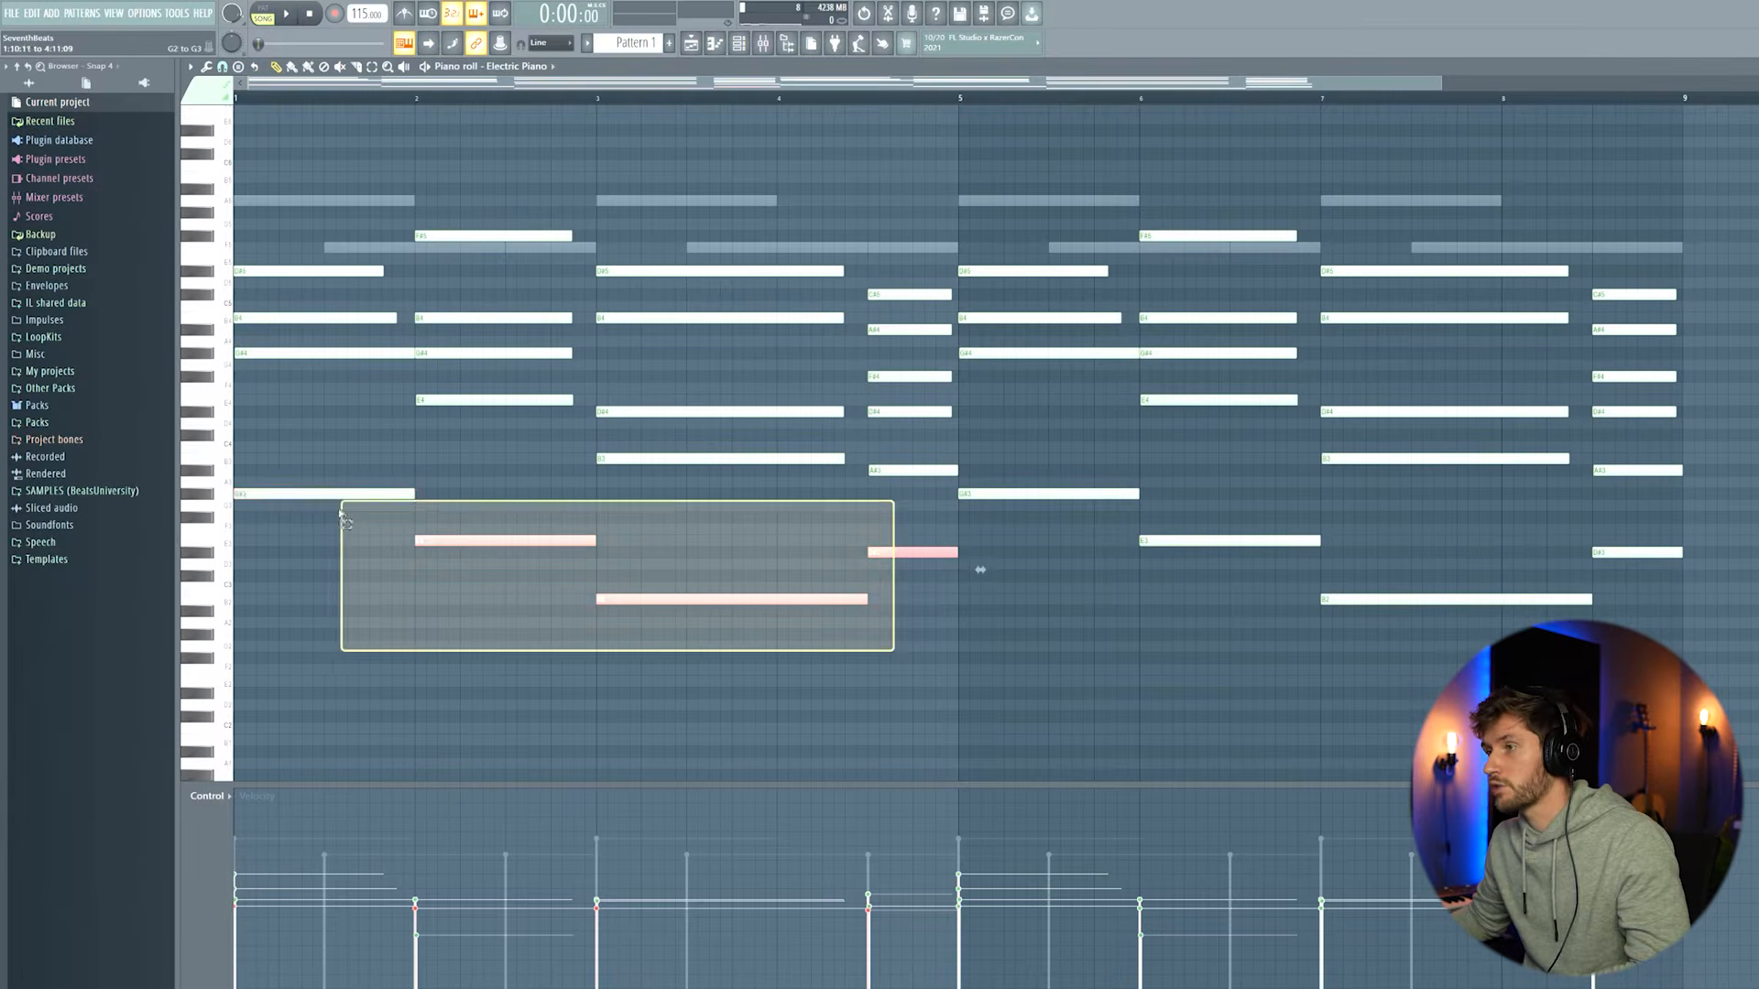
pyautogui.moveTo(338, 499); pyautogui.dragTo(332, 495)
pyautogui.click(740, 43)
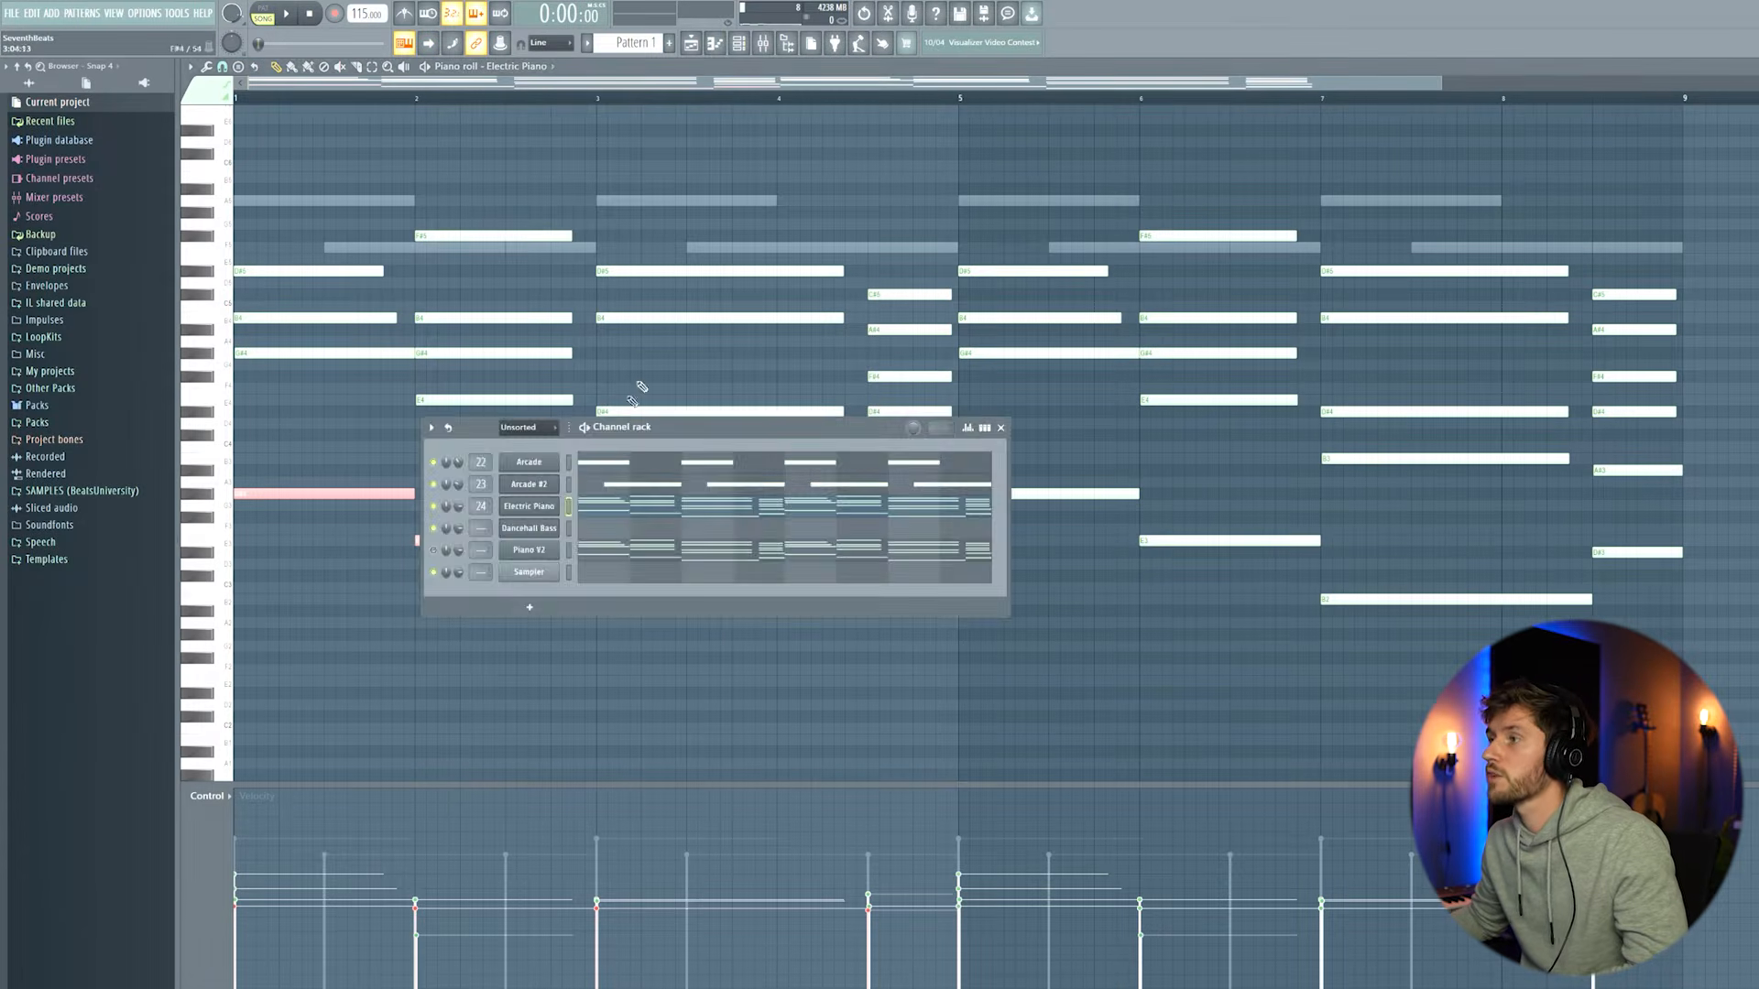
pyautogui.click(617, 536)
pyautogui.hotkey('ctrl', 'v')
pyautogui.press('space')
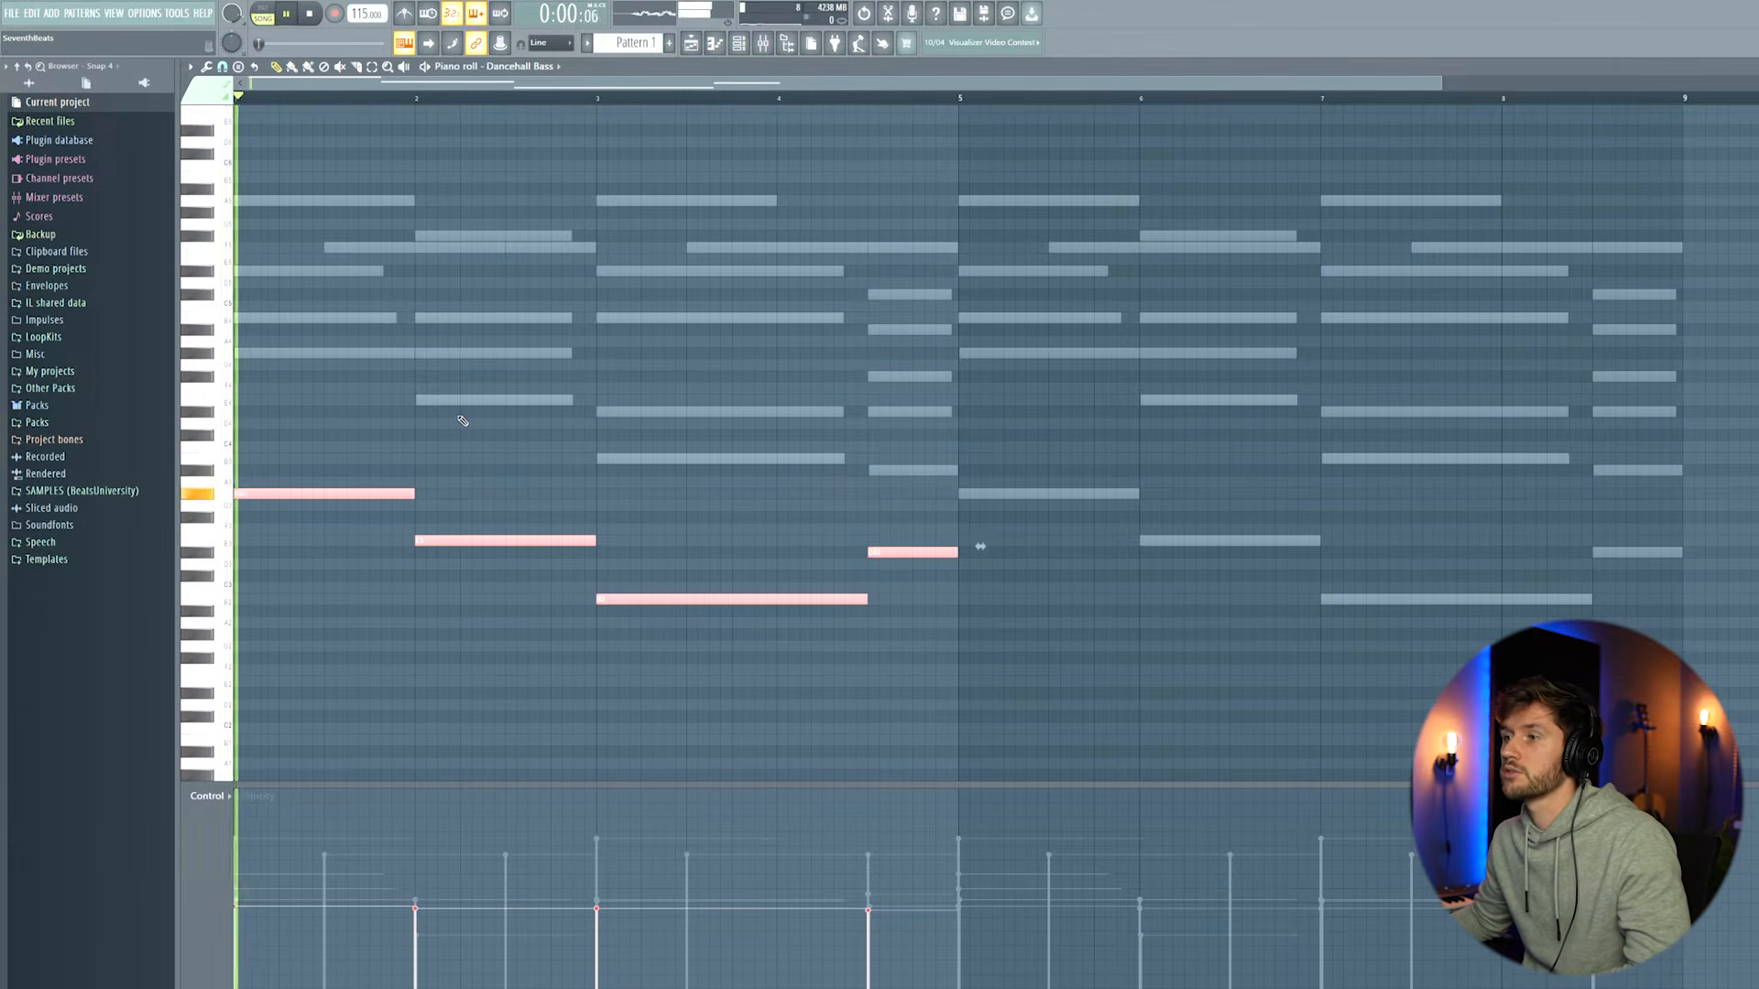
# - Transpose the Dancehall Bass notes up one octave and duplicate them across bars five to eight
pyautogui.hotkey('ctrl', 'Up')
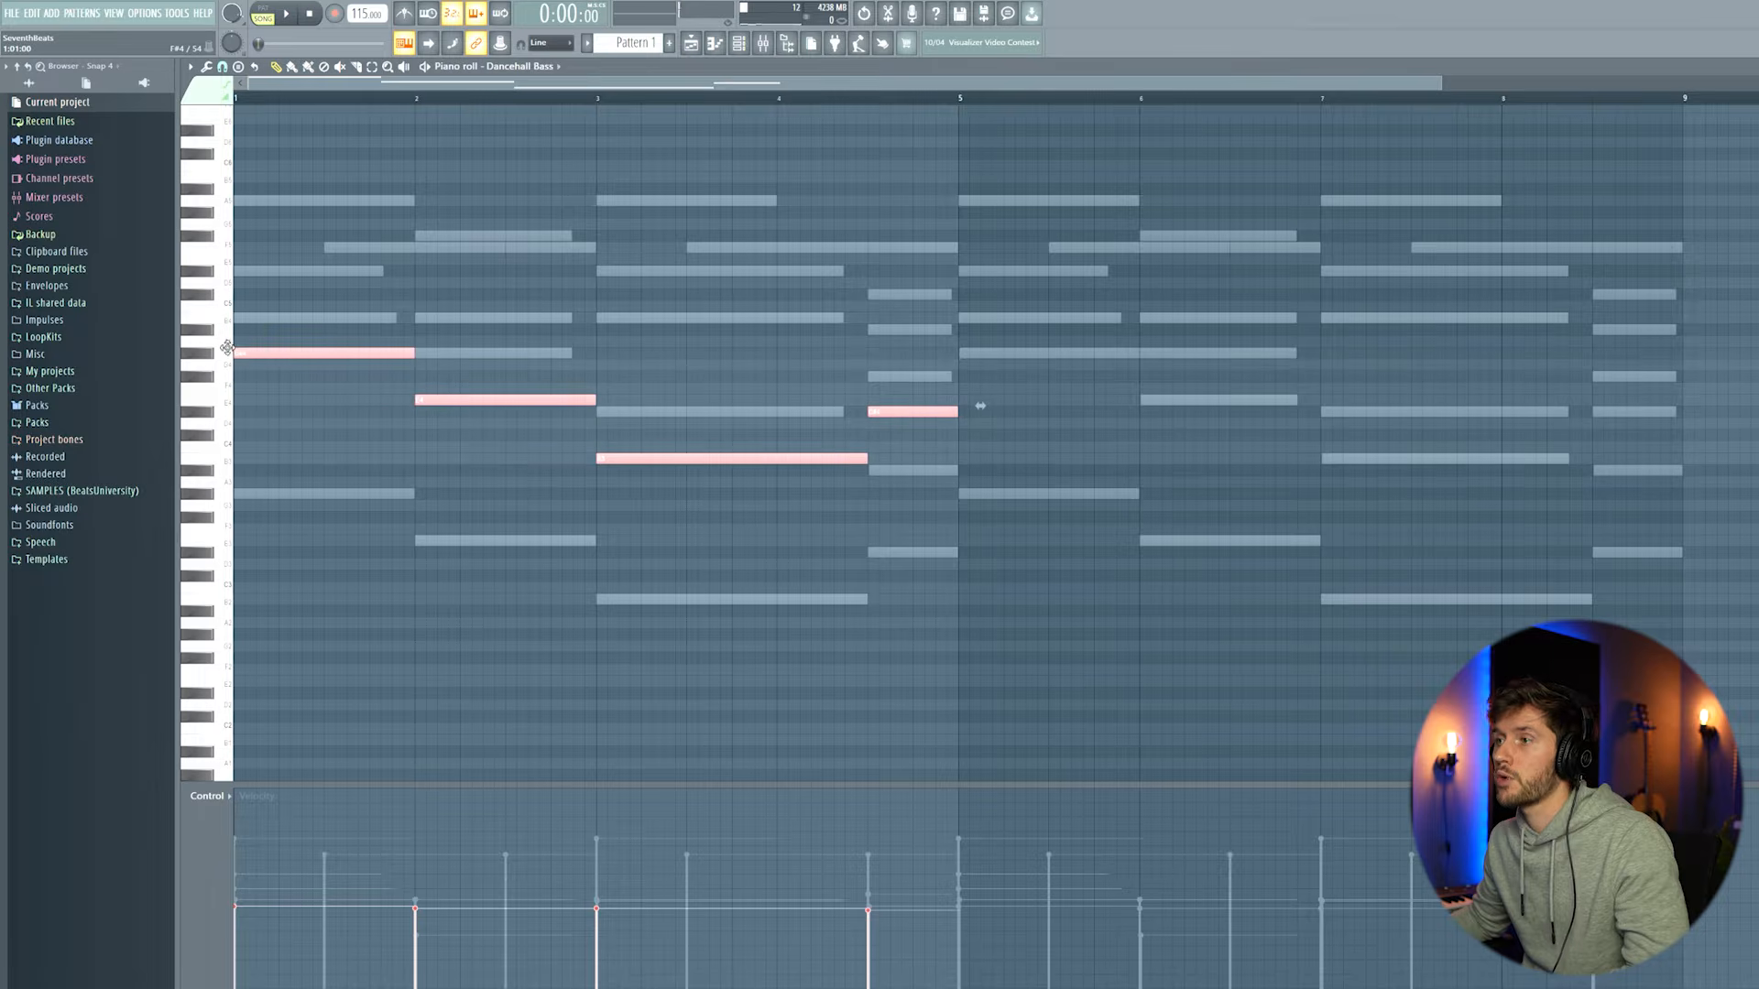
pyautogui.moveTo(691, 84); pyautogui.dragTo(110, 145)
pyautogui.hotkey('ctrl', 'b')
pyautogui.click(1000, 247)
pyautogui.rightClick(1000, 248)
# - Route the Dancehall Bass channel to mixer track 25 and load FabFilter Pro-Q 3 on that track
pyautogui.click(738, 43)
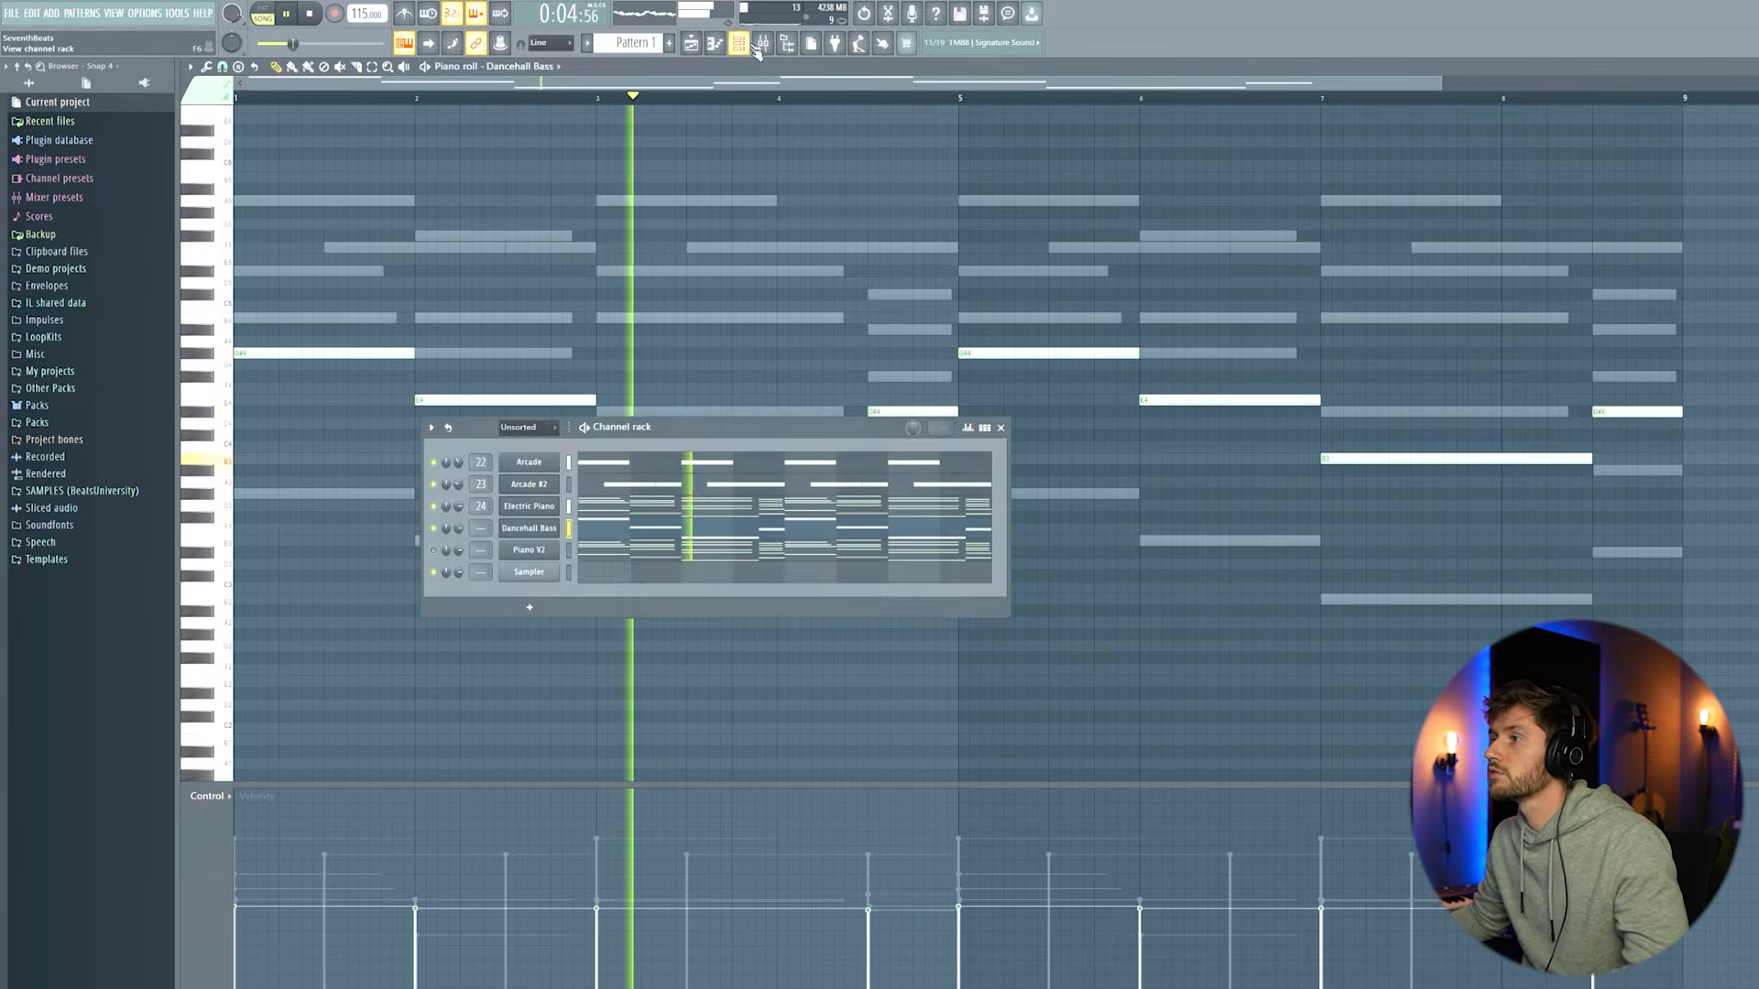
pyautogui.click(533, 528)
pyautogui.click(762, 43)
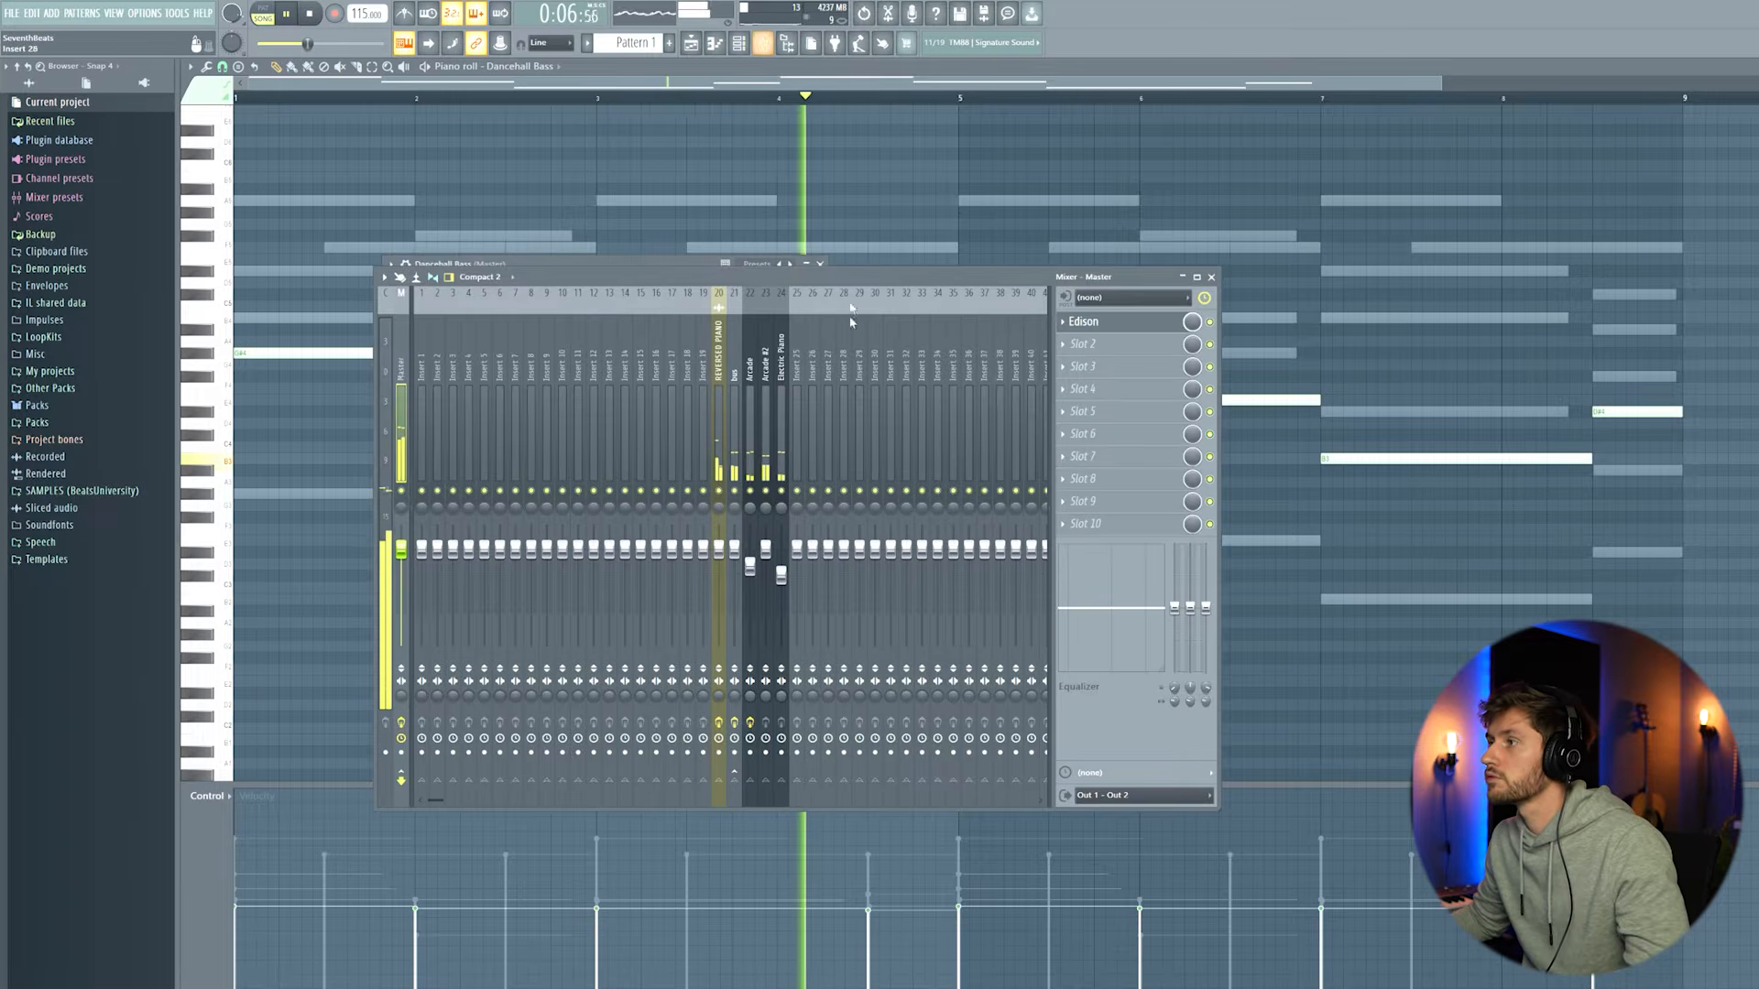
pyautogui.press('space')
pyautogui.rightClick(800, 369)
pyautogui.click(1007, 422)
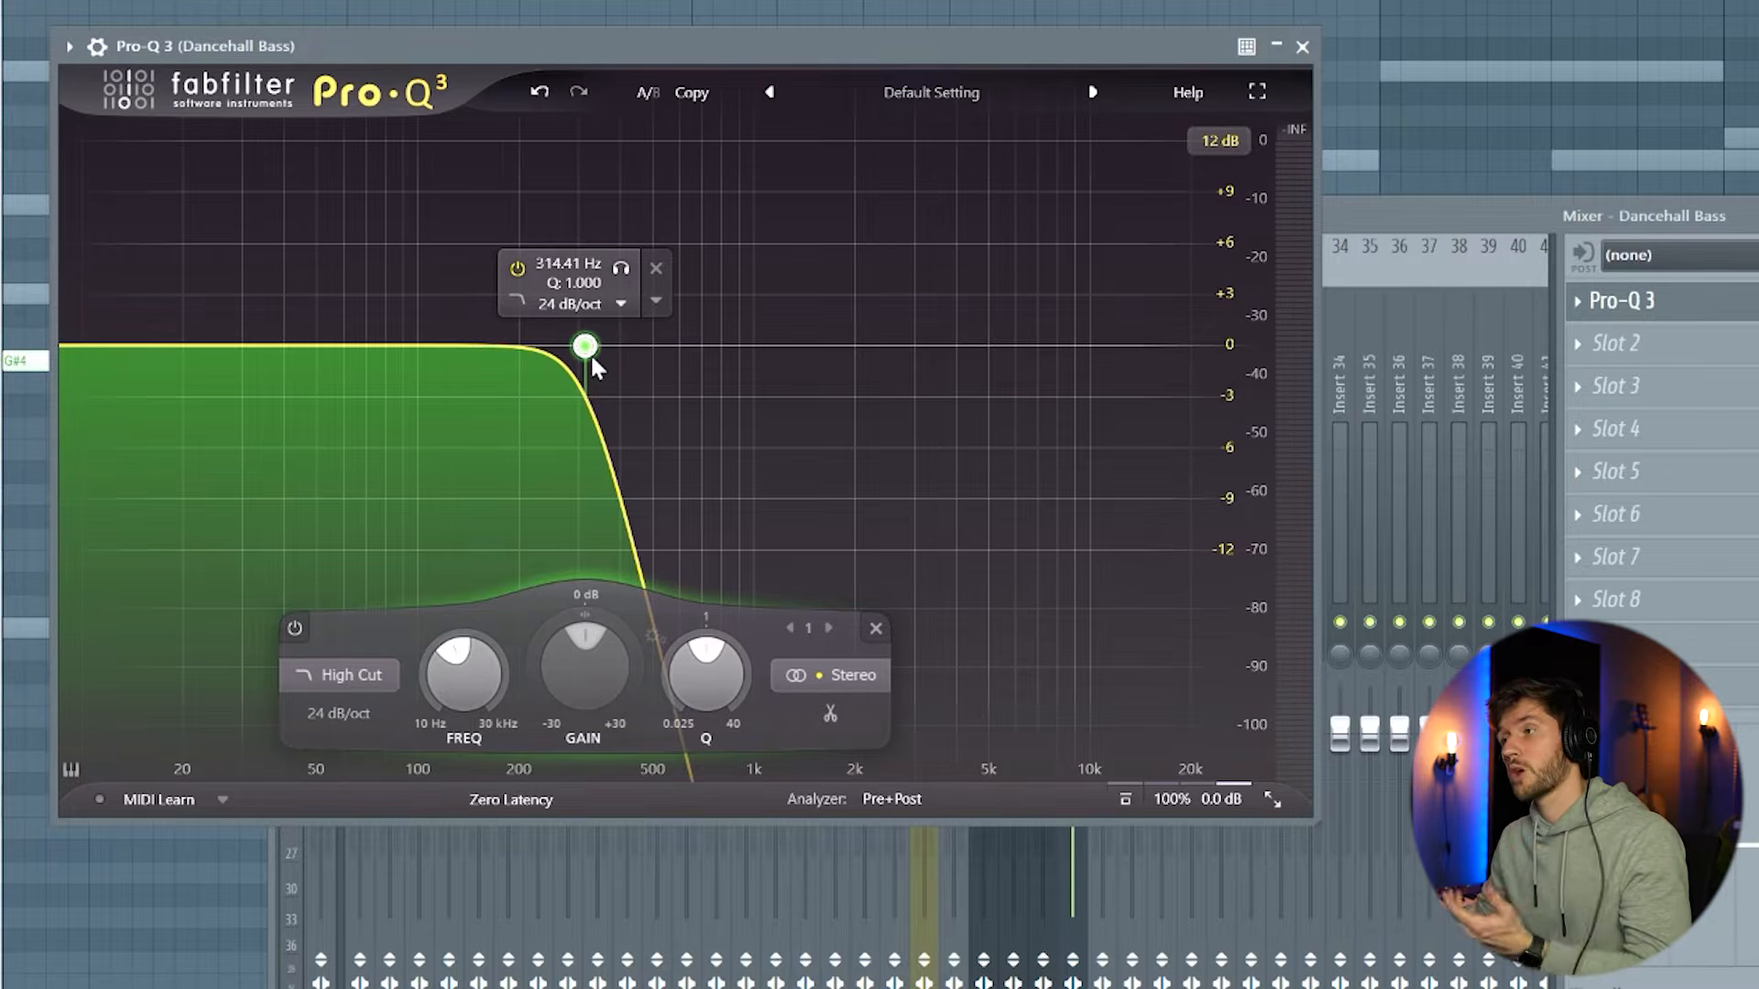
# - Set the Dancehall Bass high cut to about 284 Hz at 18 dB/oct and lower the mixer track's fader
pyautogui.scroll(-1, 590, 353)
pyautogui.moveTo(589, 354)
pyautogui.mouseDown()
pyautogui.moveTo(534, 348)
pyautogui.moveTo(579, 356)
pyautogui.mouseUp()
pyautogui.press('space')
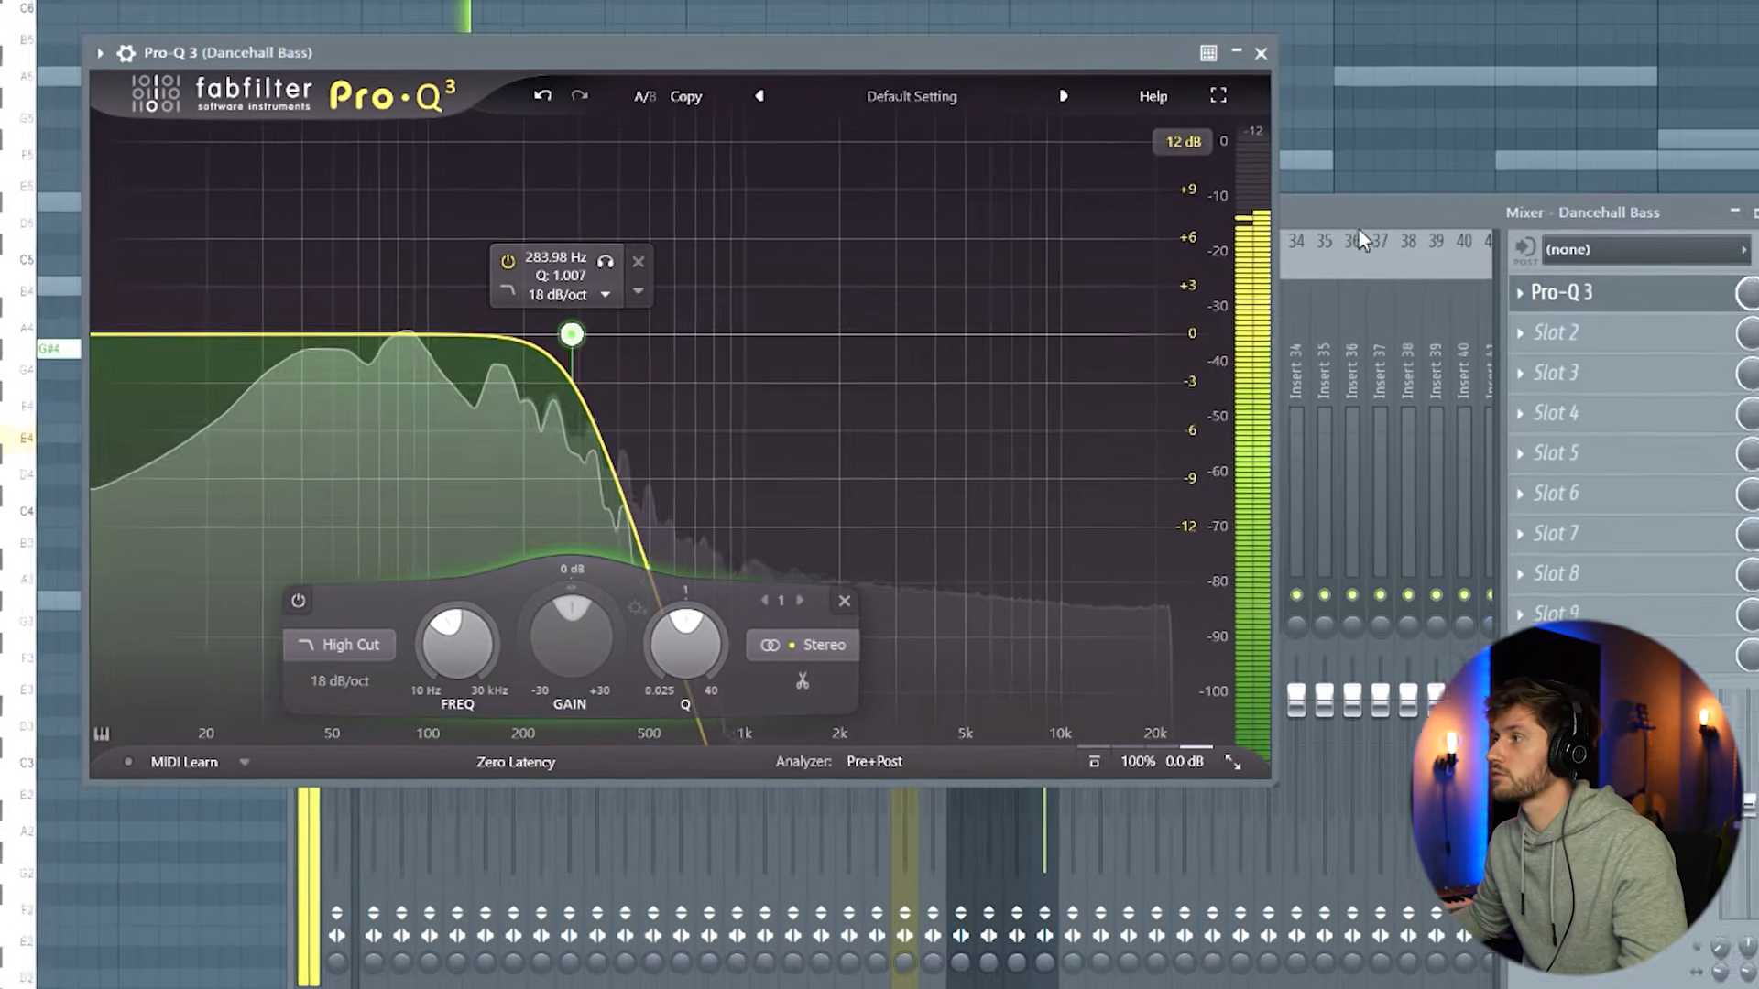
pyautogui.click(1415, 223)
pyautogui.moveTo(988, 616); pyautogui.dragTo(988, 639)
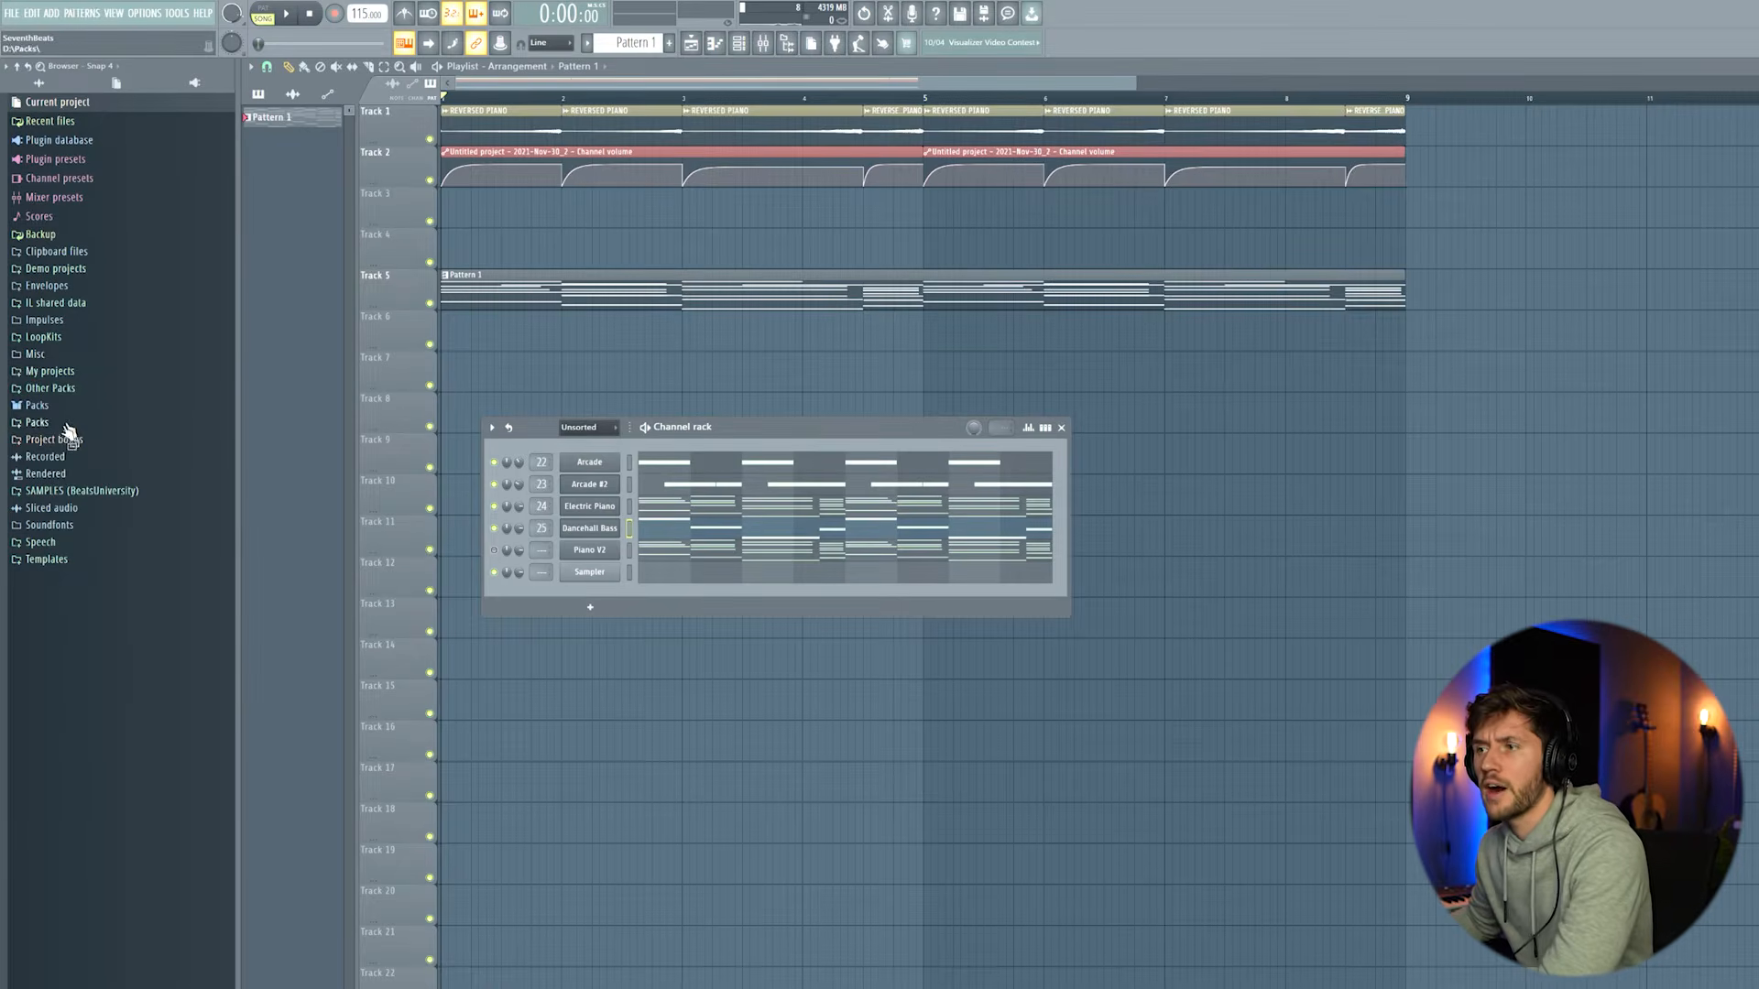
# - Audition the high-frequency snares in African Sample Pack Vol.1 and load SB - SNARE (19) into the Sampler channel
pyautogui.click(66, 424)
pyautogui.click(169, 492)
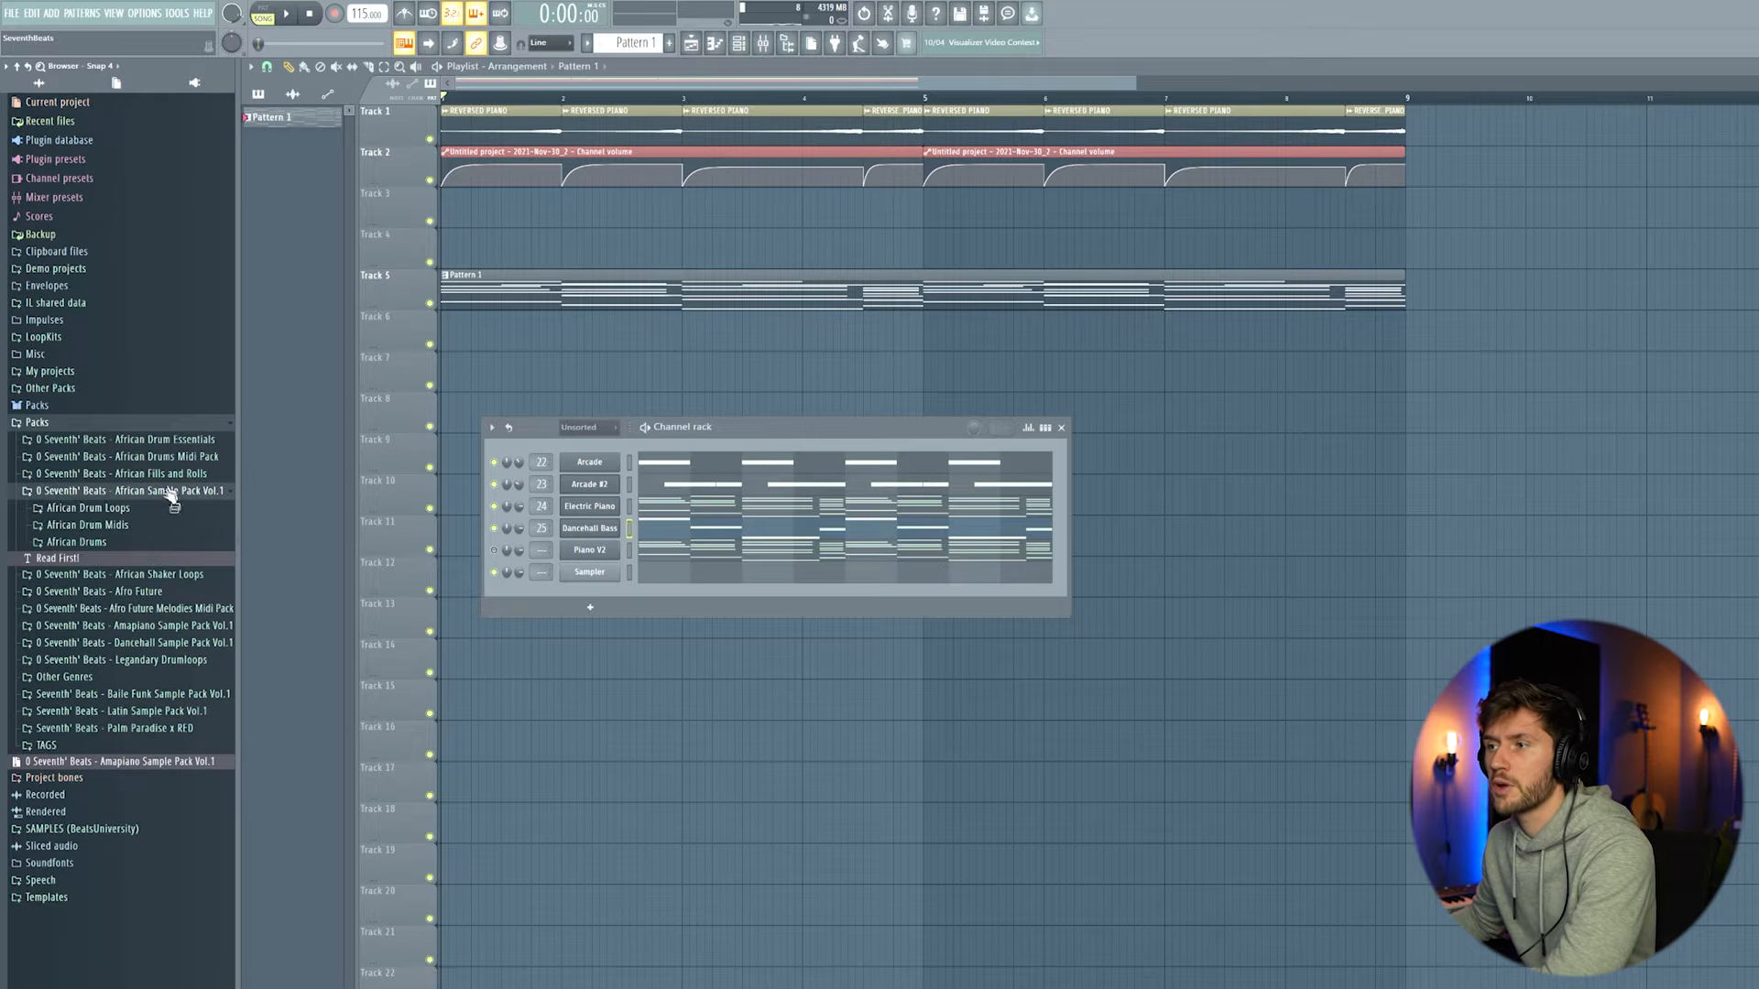
pyautogui.click(122, 541)
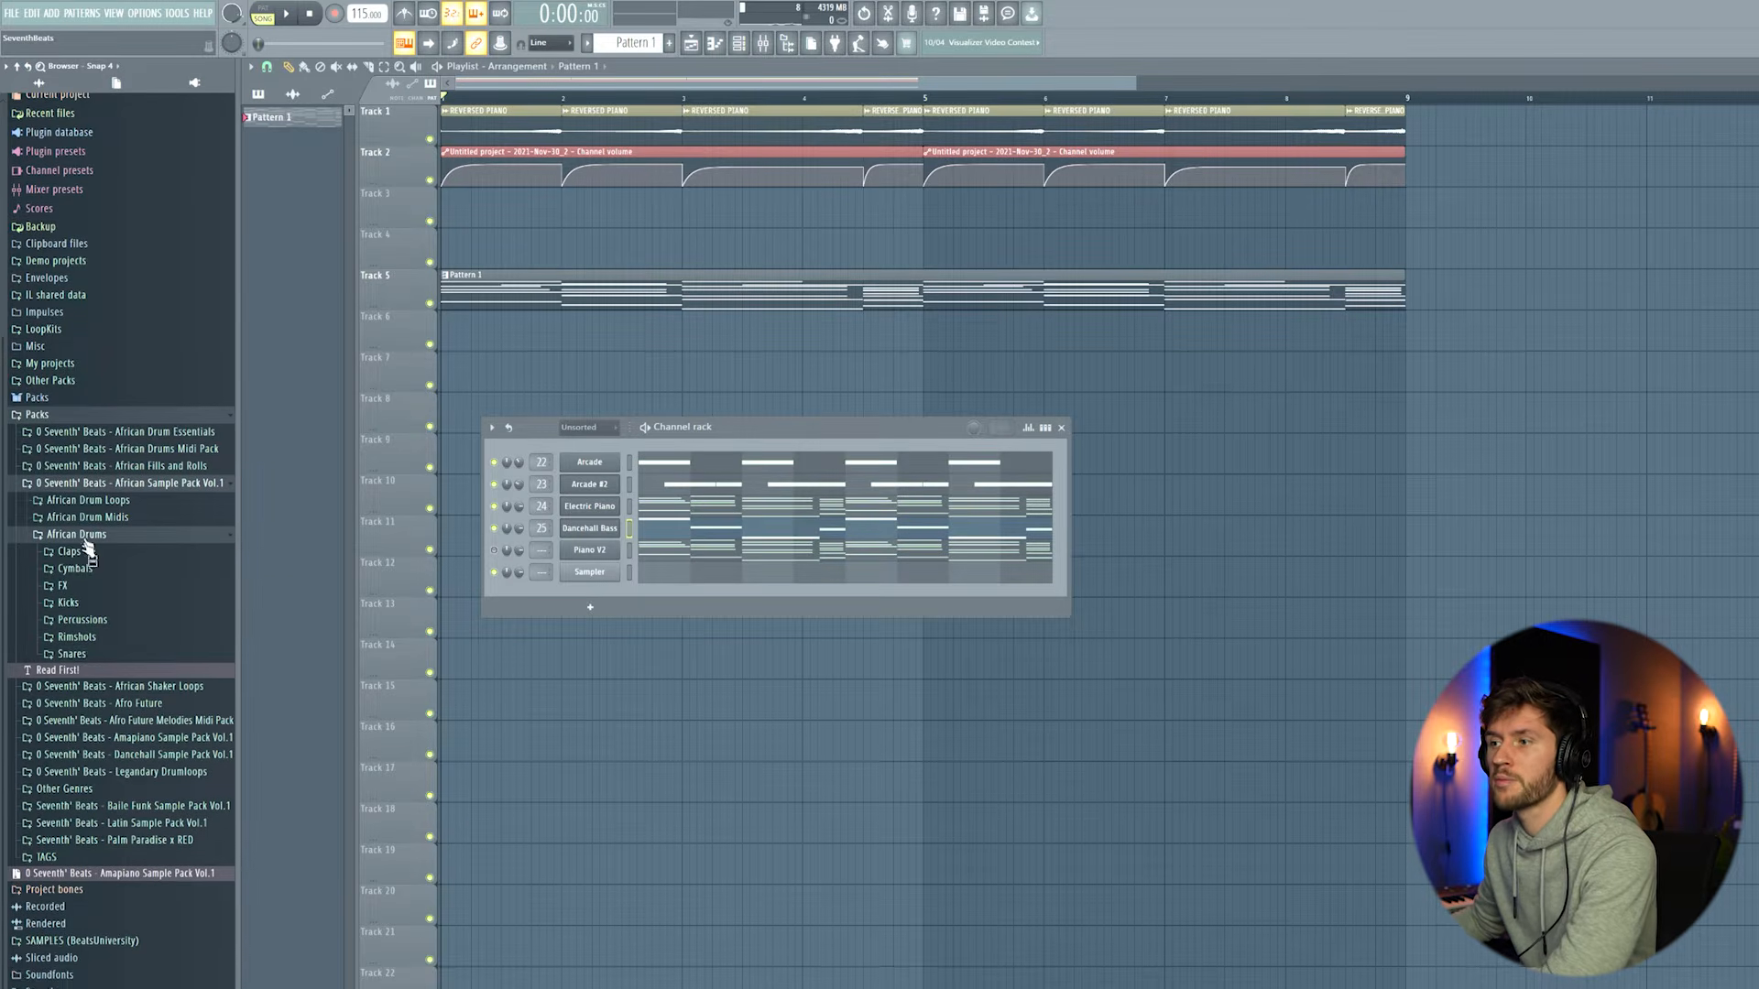
pyautogui.click(139, 637)
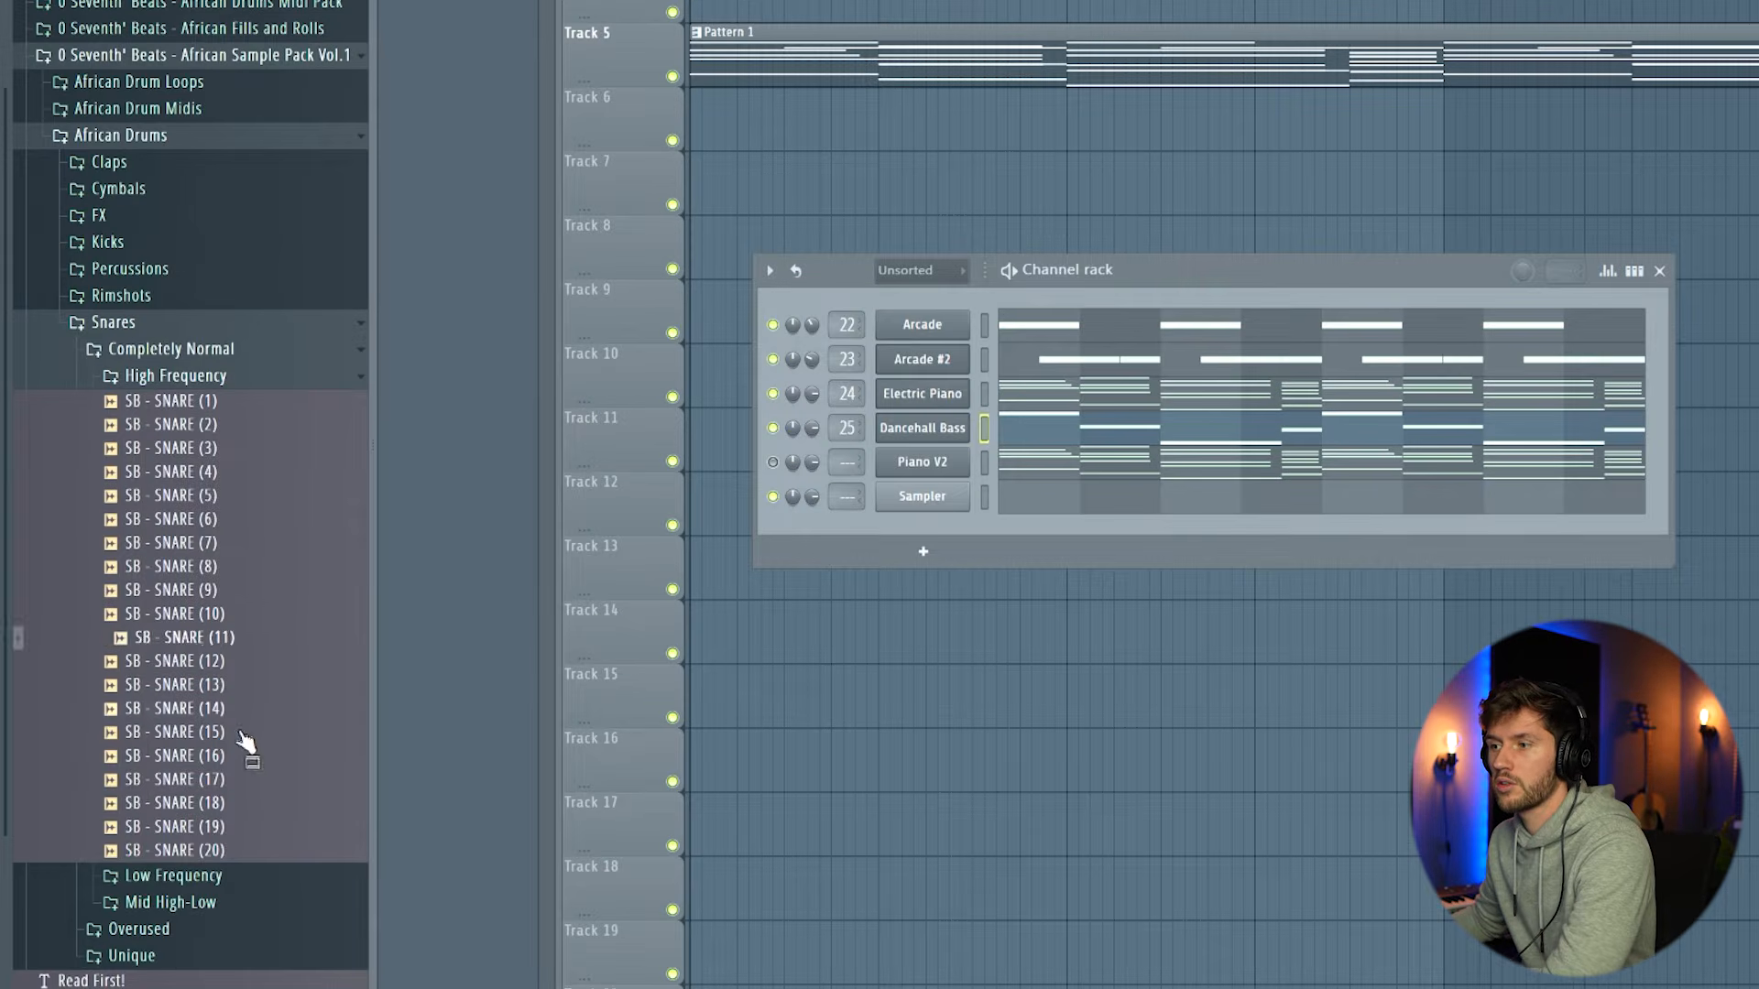
pyautogui.click(240, 735)
pyautogui.click(222, 802)
pyautogui.click(223, 849)
pyautogui.press('Up')
pyautogui.moveTo(217, 838); pyautogui.dragTo(927, 502)
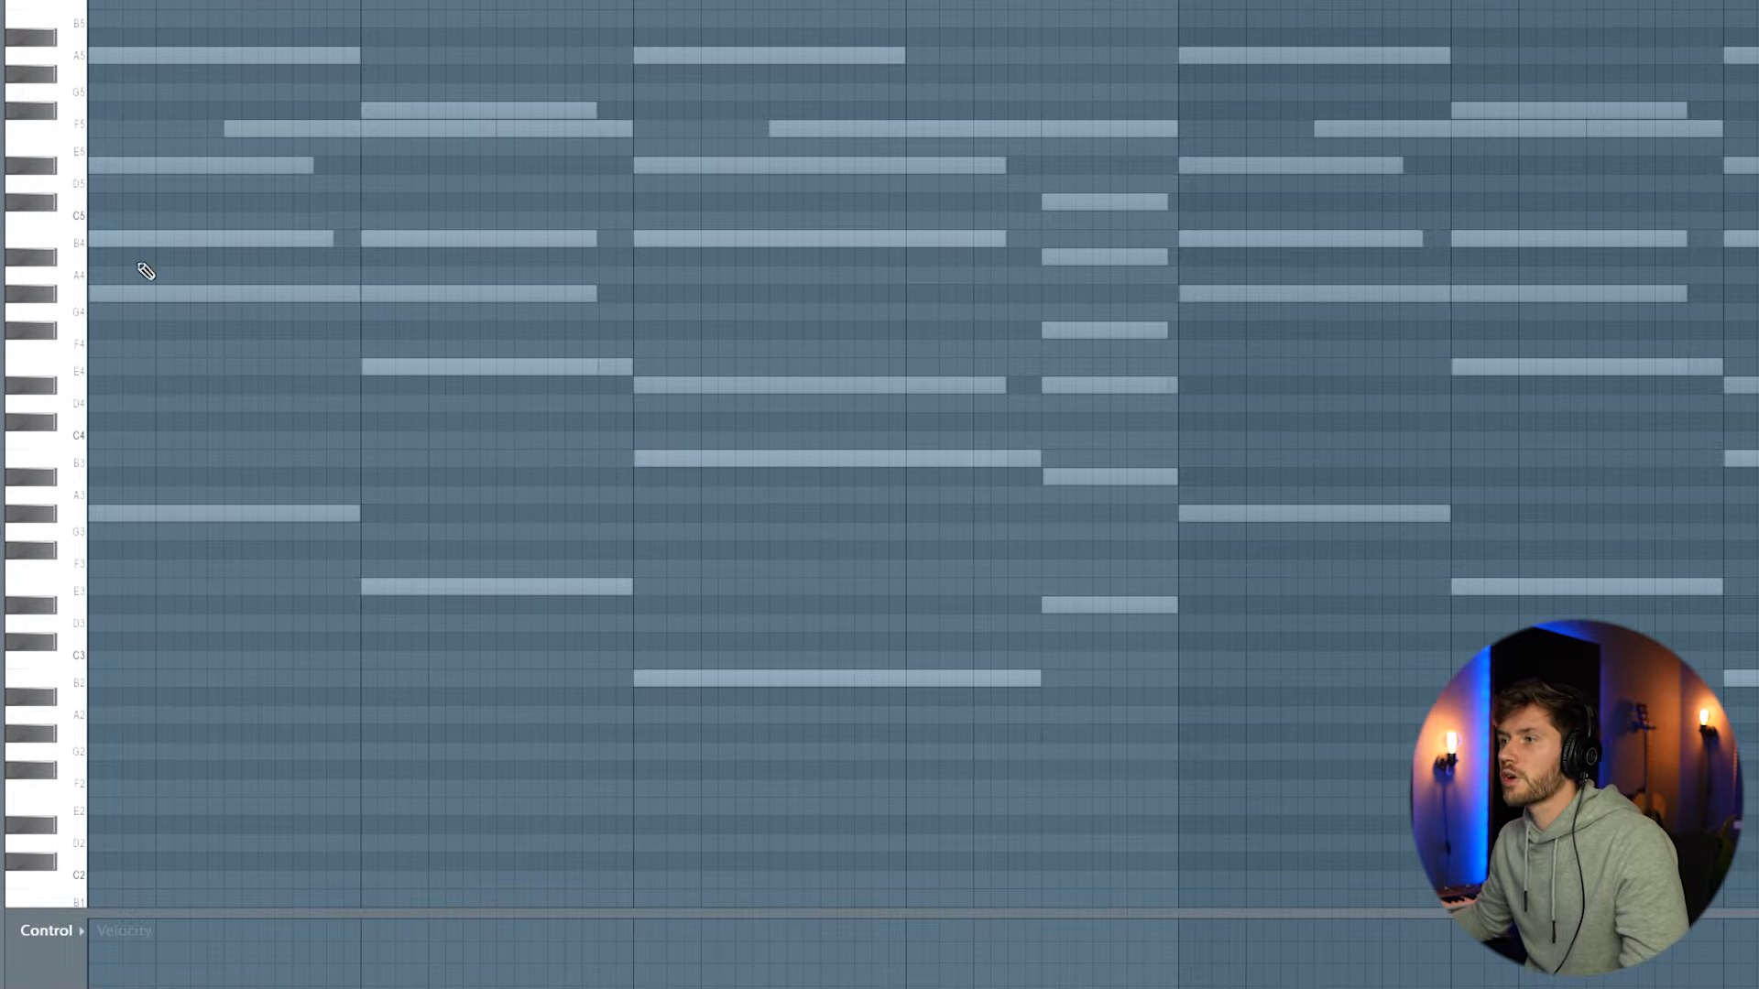
# - Draw short C5 snare hits on steps 7 and 13 of each bar while checking them in playback
pyautogui.click(141, 241)
pyautogui.moveTo(410, 240); pyautogui.dragTo(182, 248)
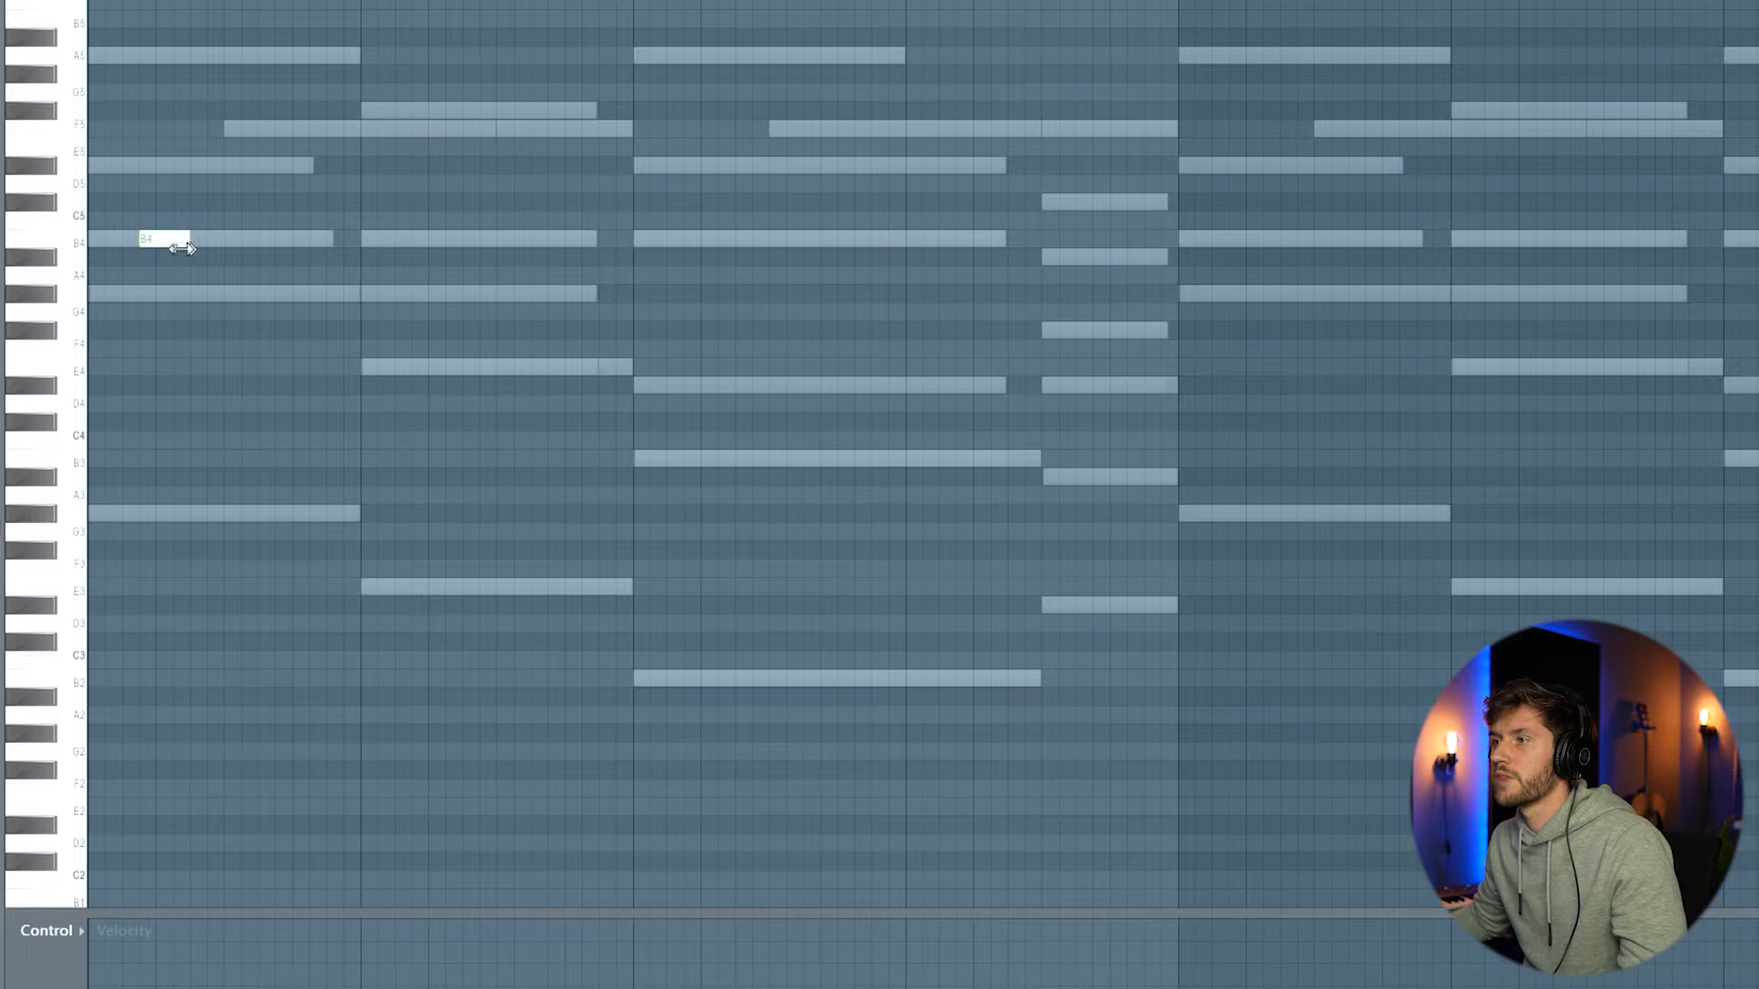
pyautogui.press('space')
pyautogui.press('space')
pyautogui.moveTo(157, 221); pyautogui.dragTo(209, 221)
pyautogui.press('space')
pyautogui.click(296, 220)
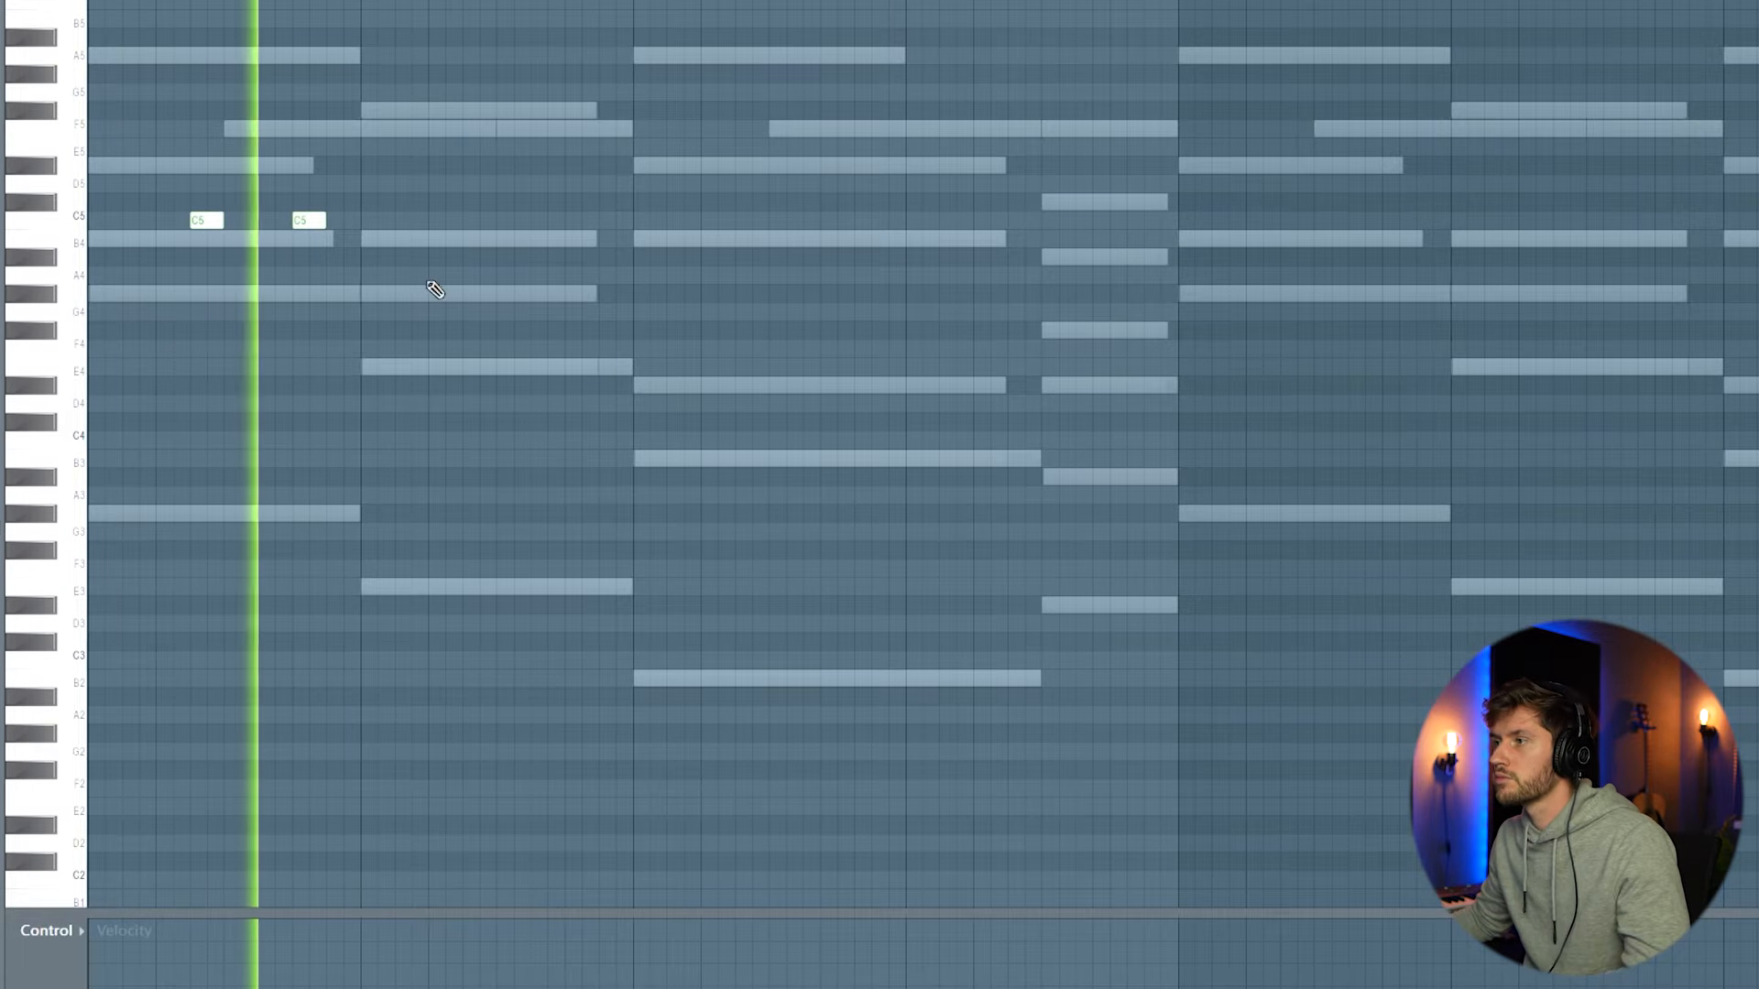
pyautogui.click(476, 220)
pyautogui.click(568, 223)
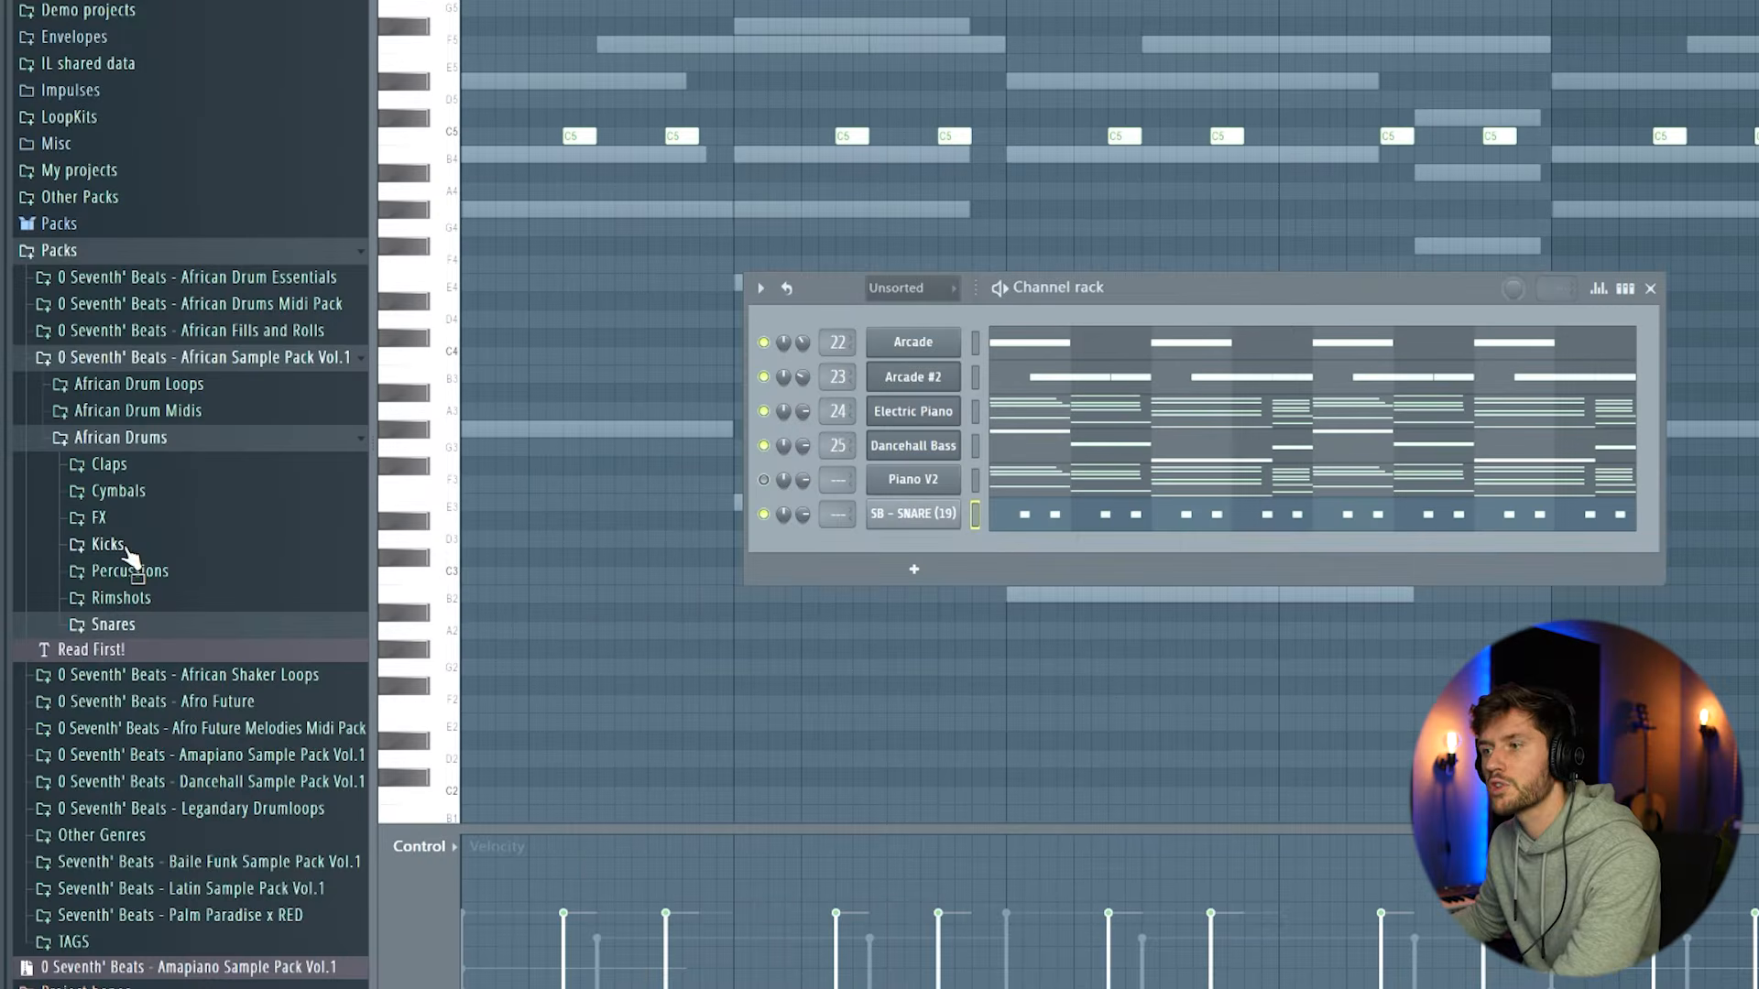
# - Add SB - KICK (19) from the pack's Regular Kicks folder as a channel above the snare
pyautogui.click(127, 548)
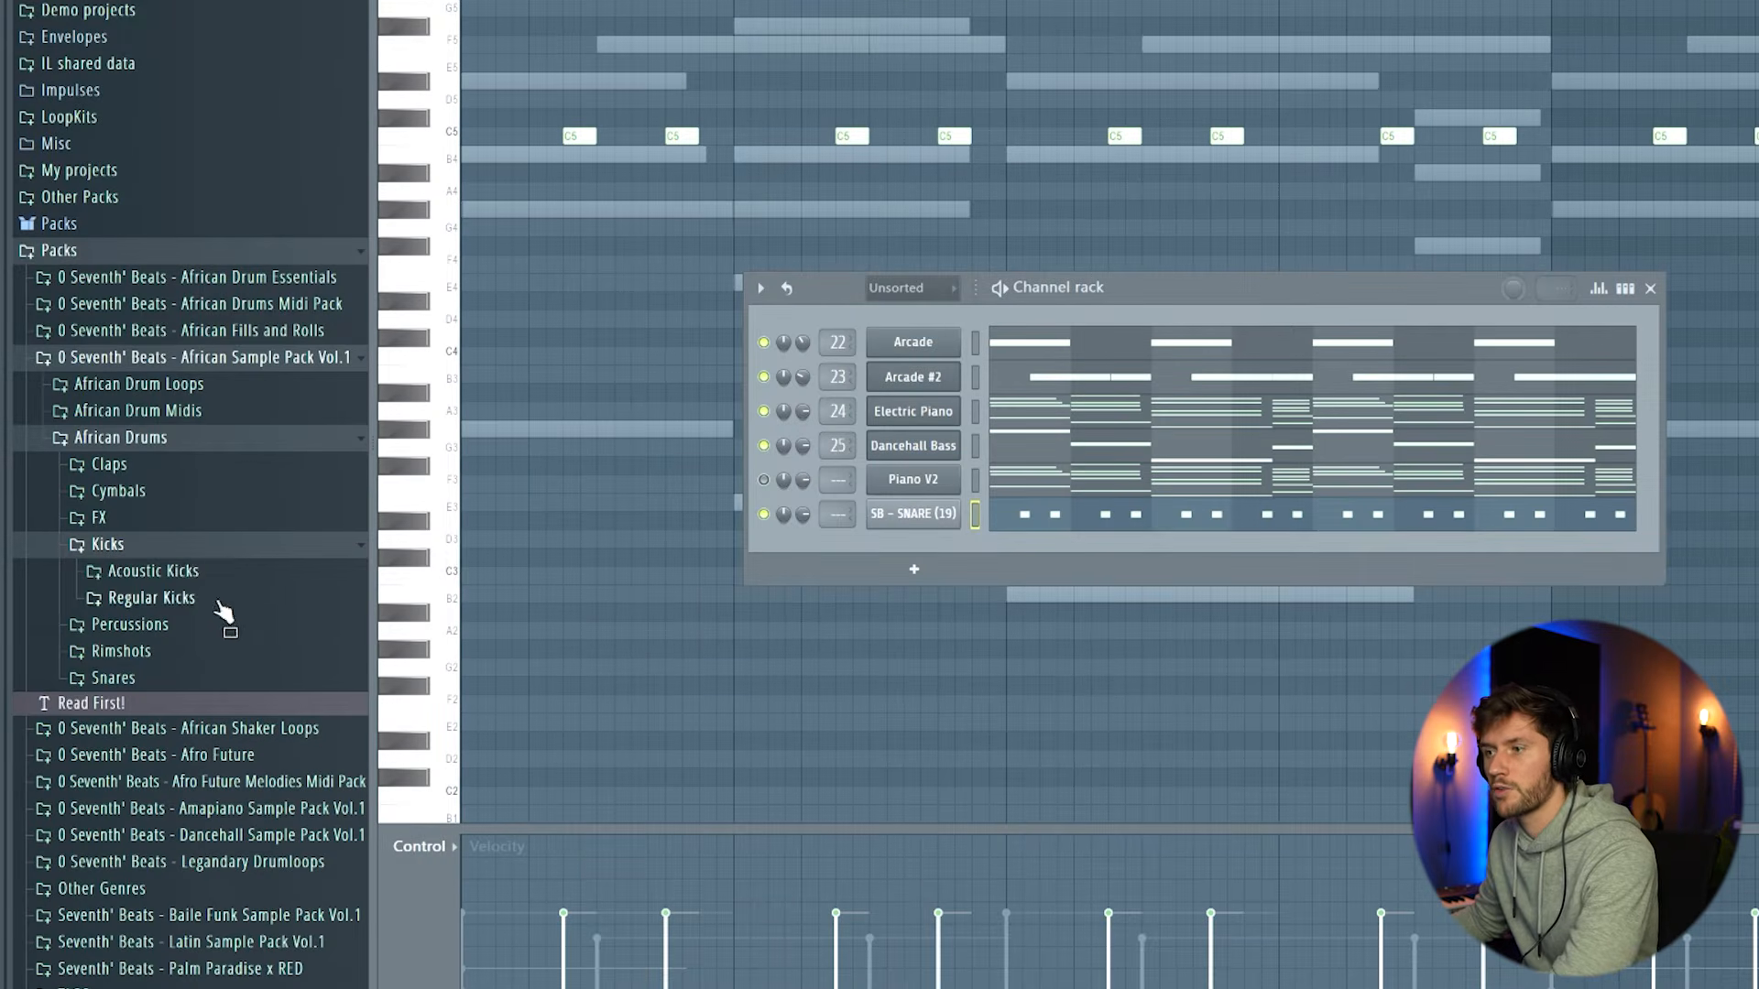
pyautogui.click(206, 599)
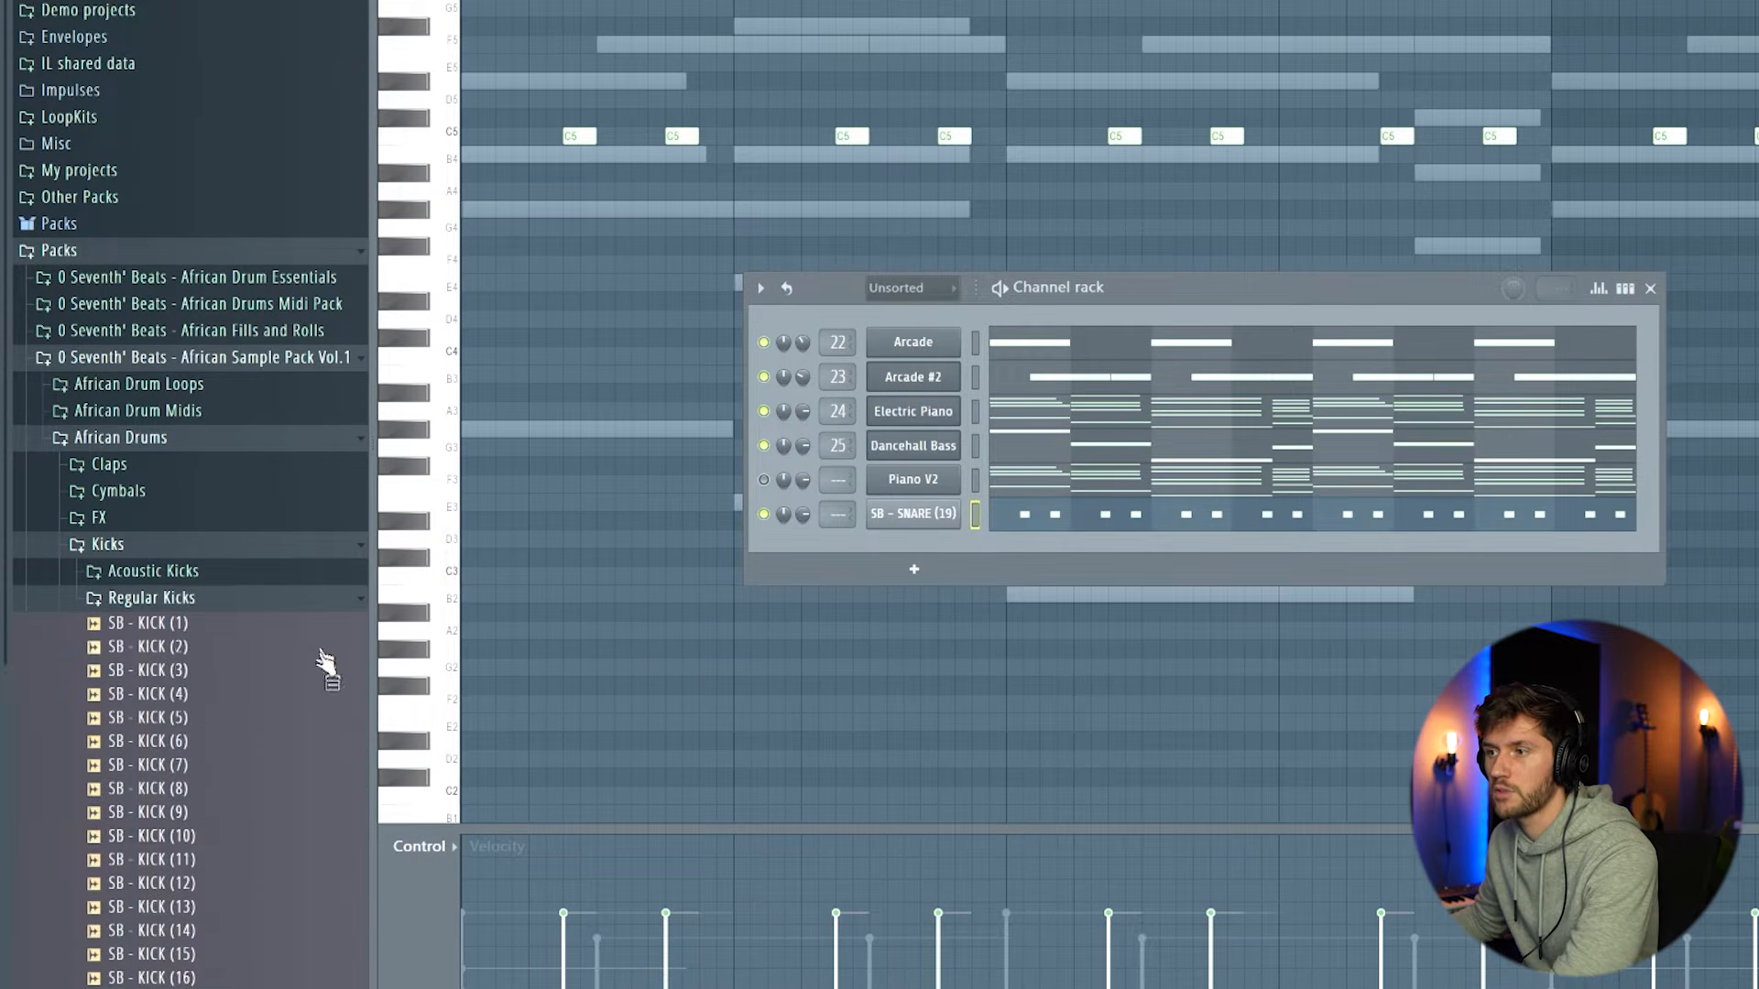
pyautogui.scroll(-3, 219, 727)
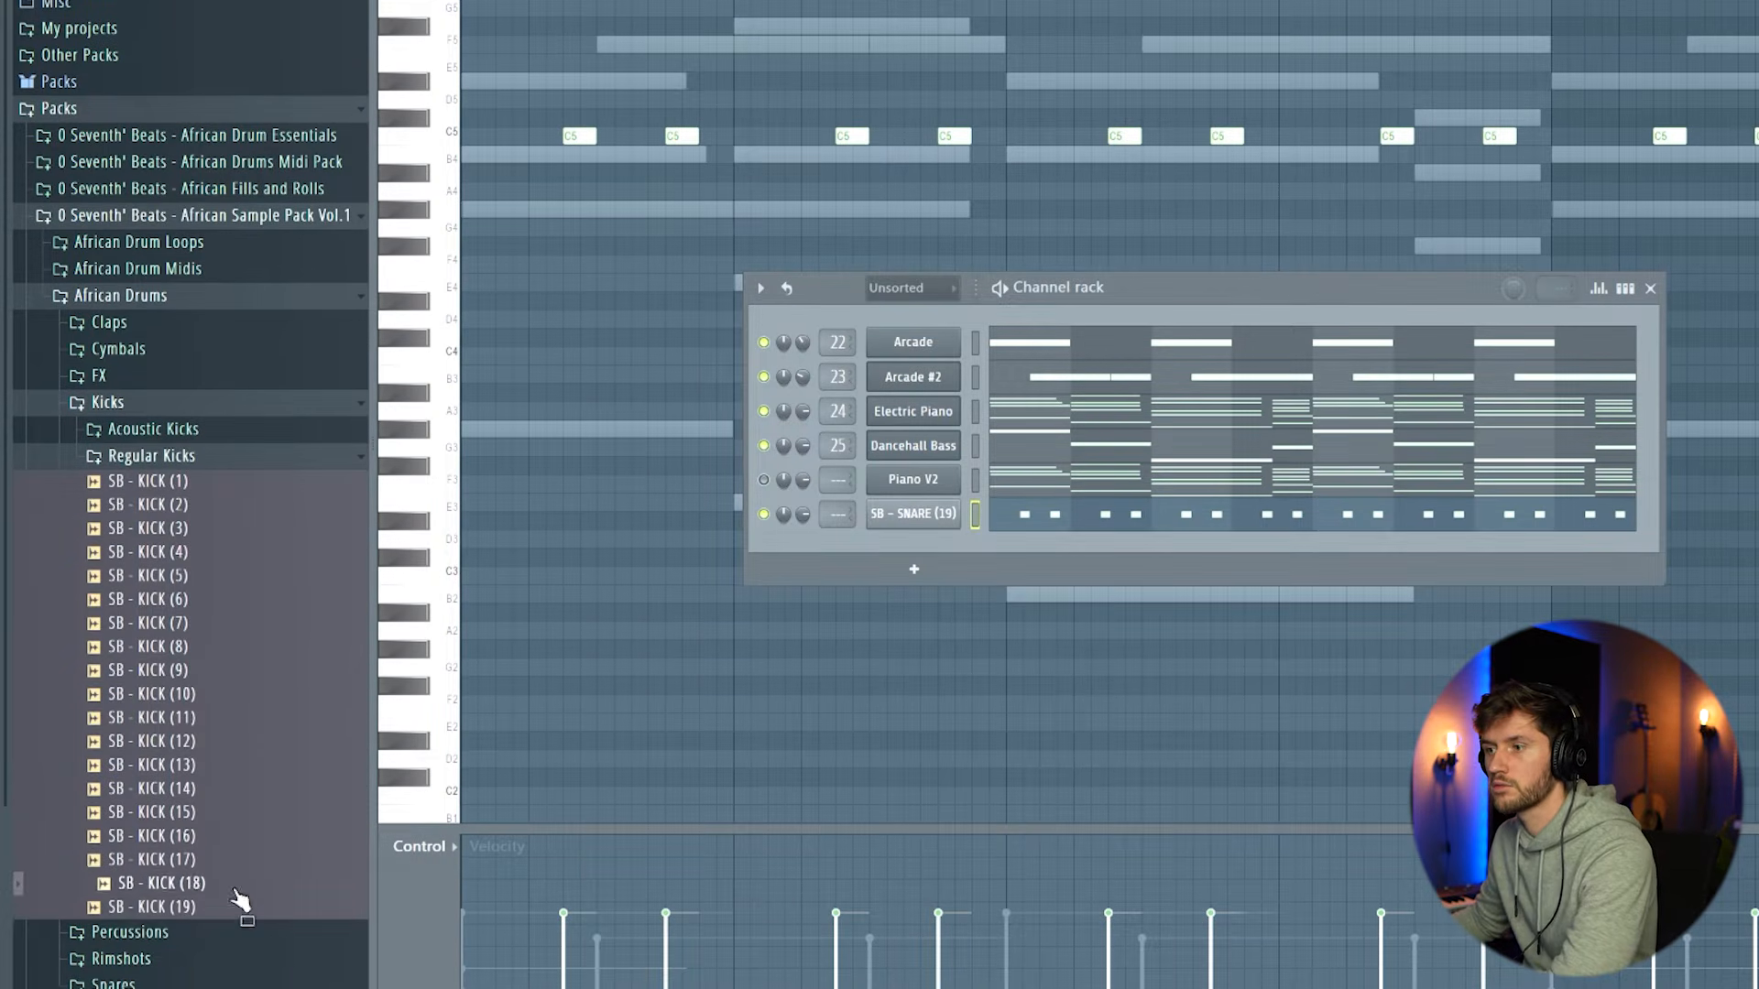
pyautogui.moveTo(187, 917); pyautogui.dragTo(1024, 534)
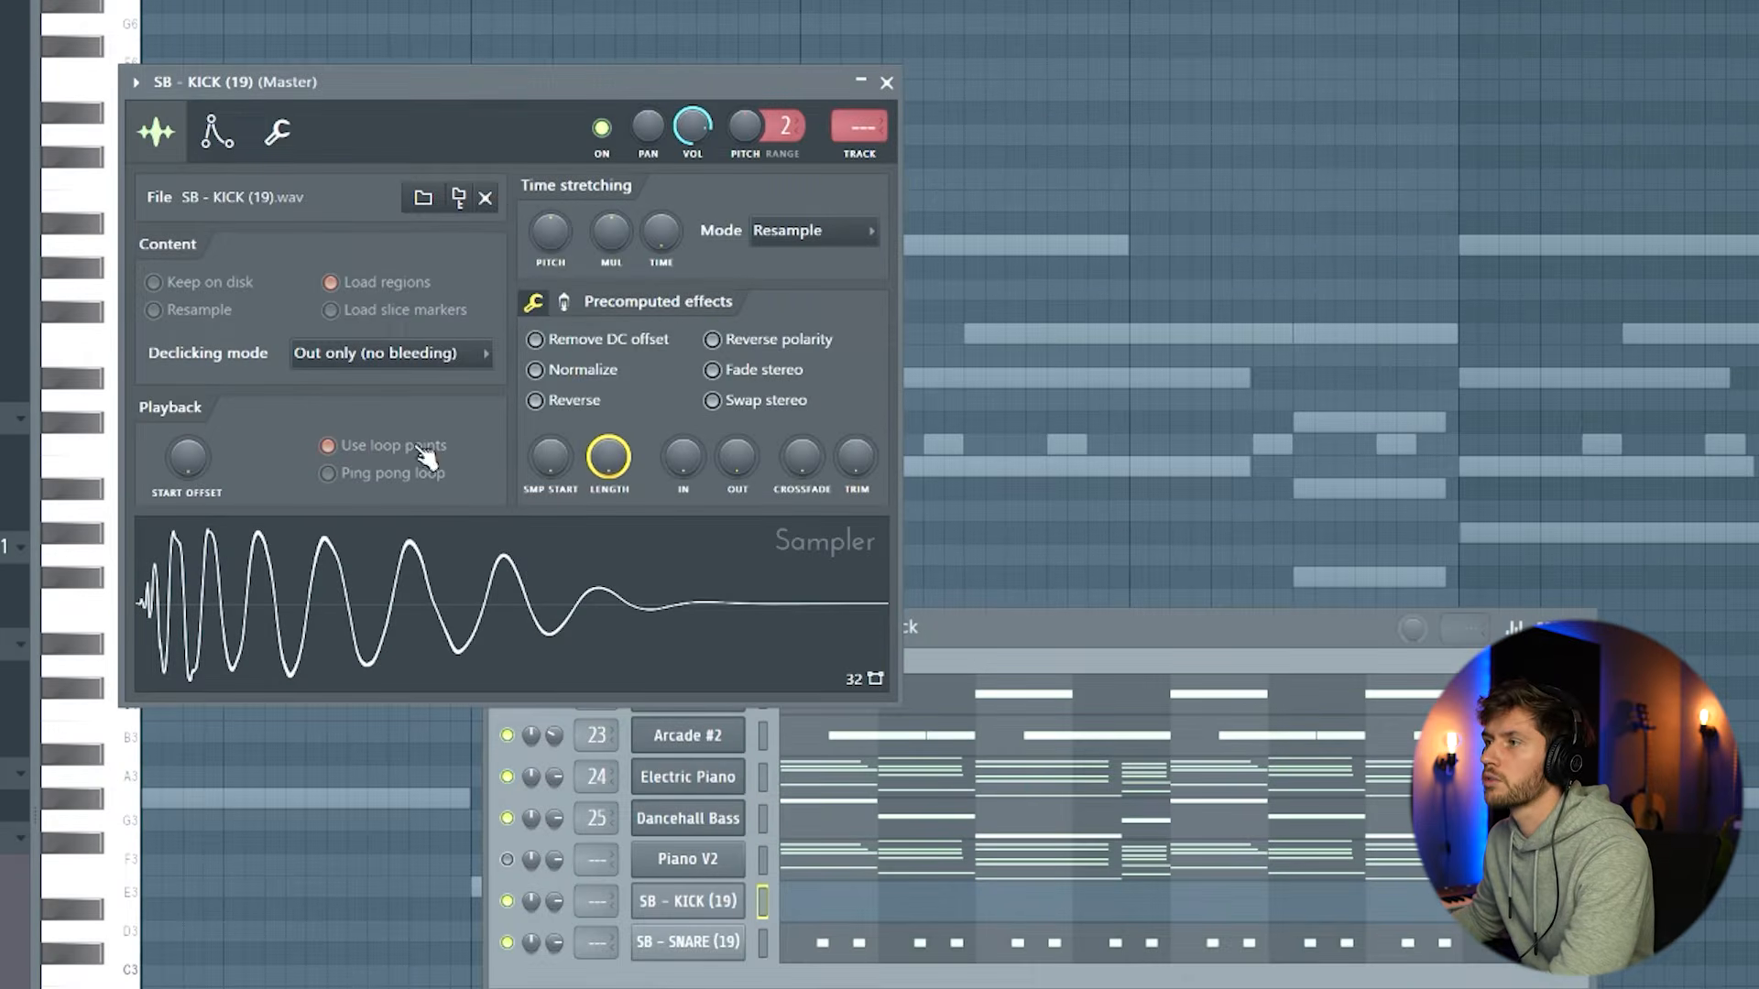
# - Raise the boost in the kick sampler's precomputed effects and audition the sample
pyautogui.click(565, 302)
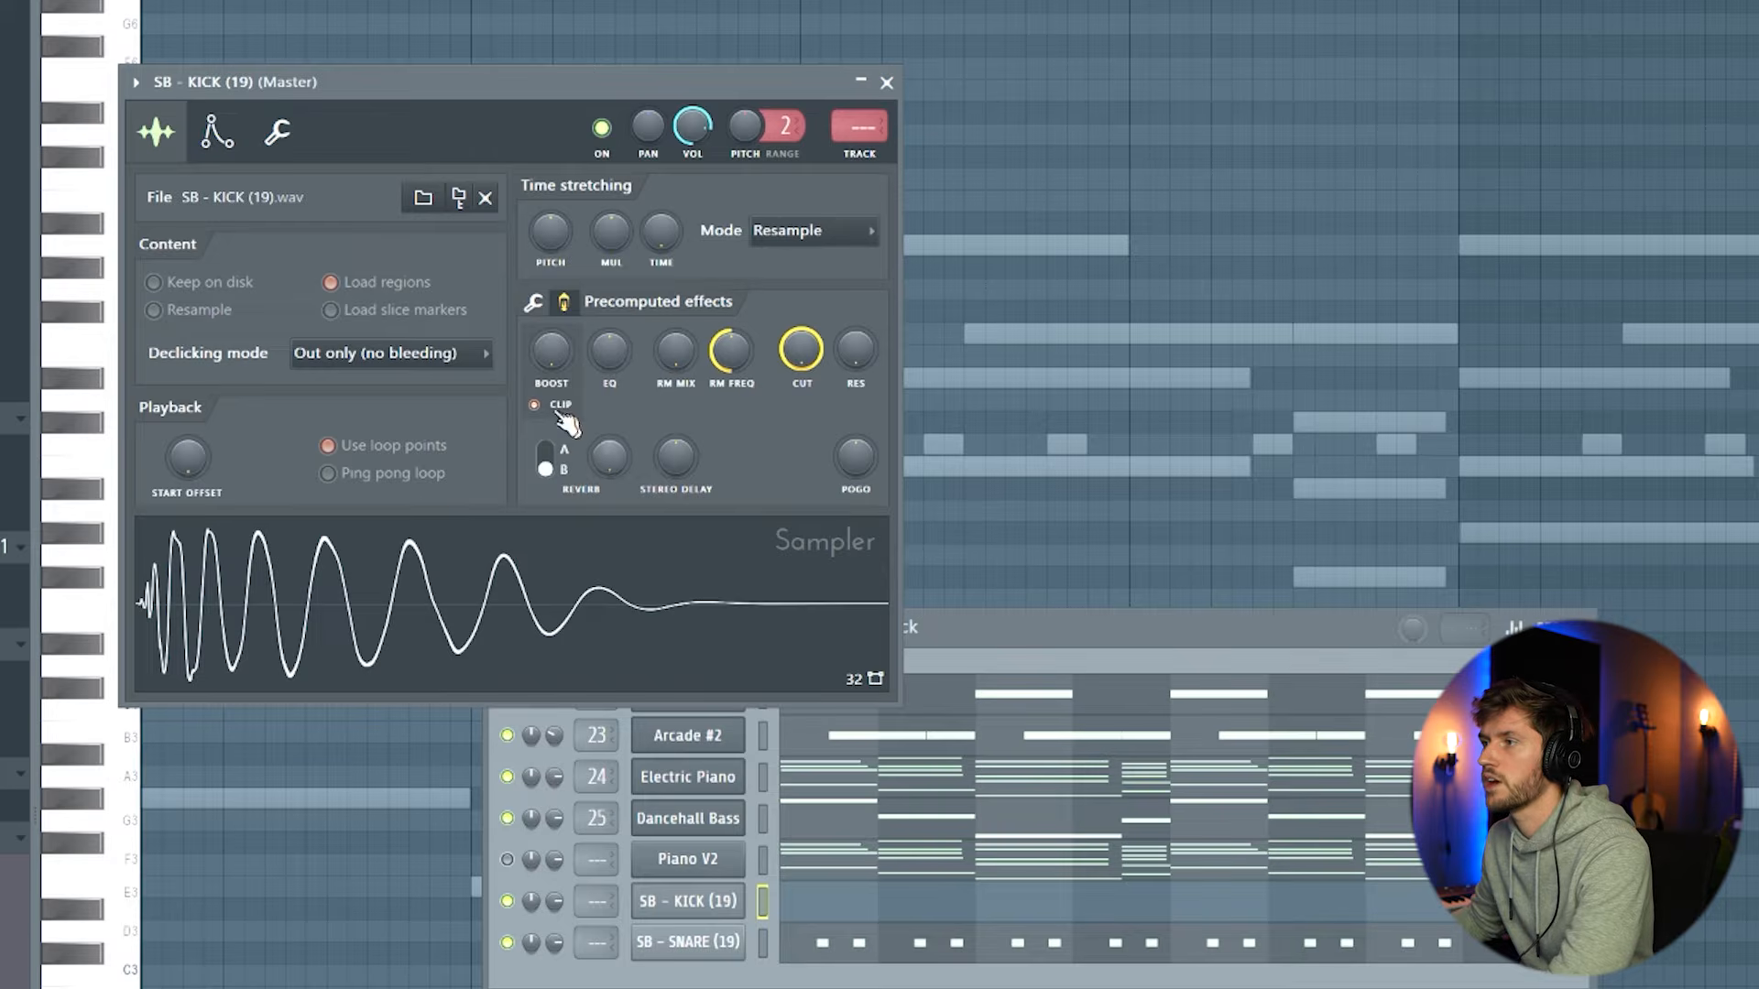
pyautogui.moveTo(555, 360); pyautogui.dragTo(555, 325)
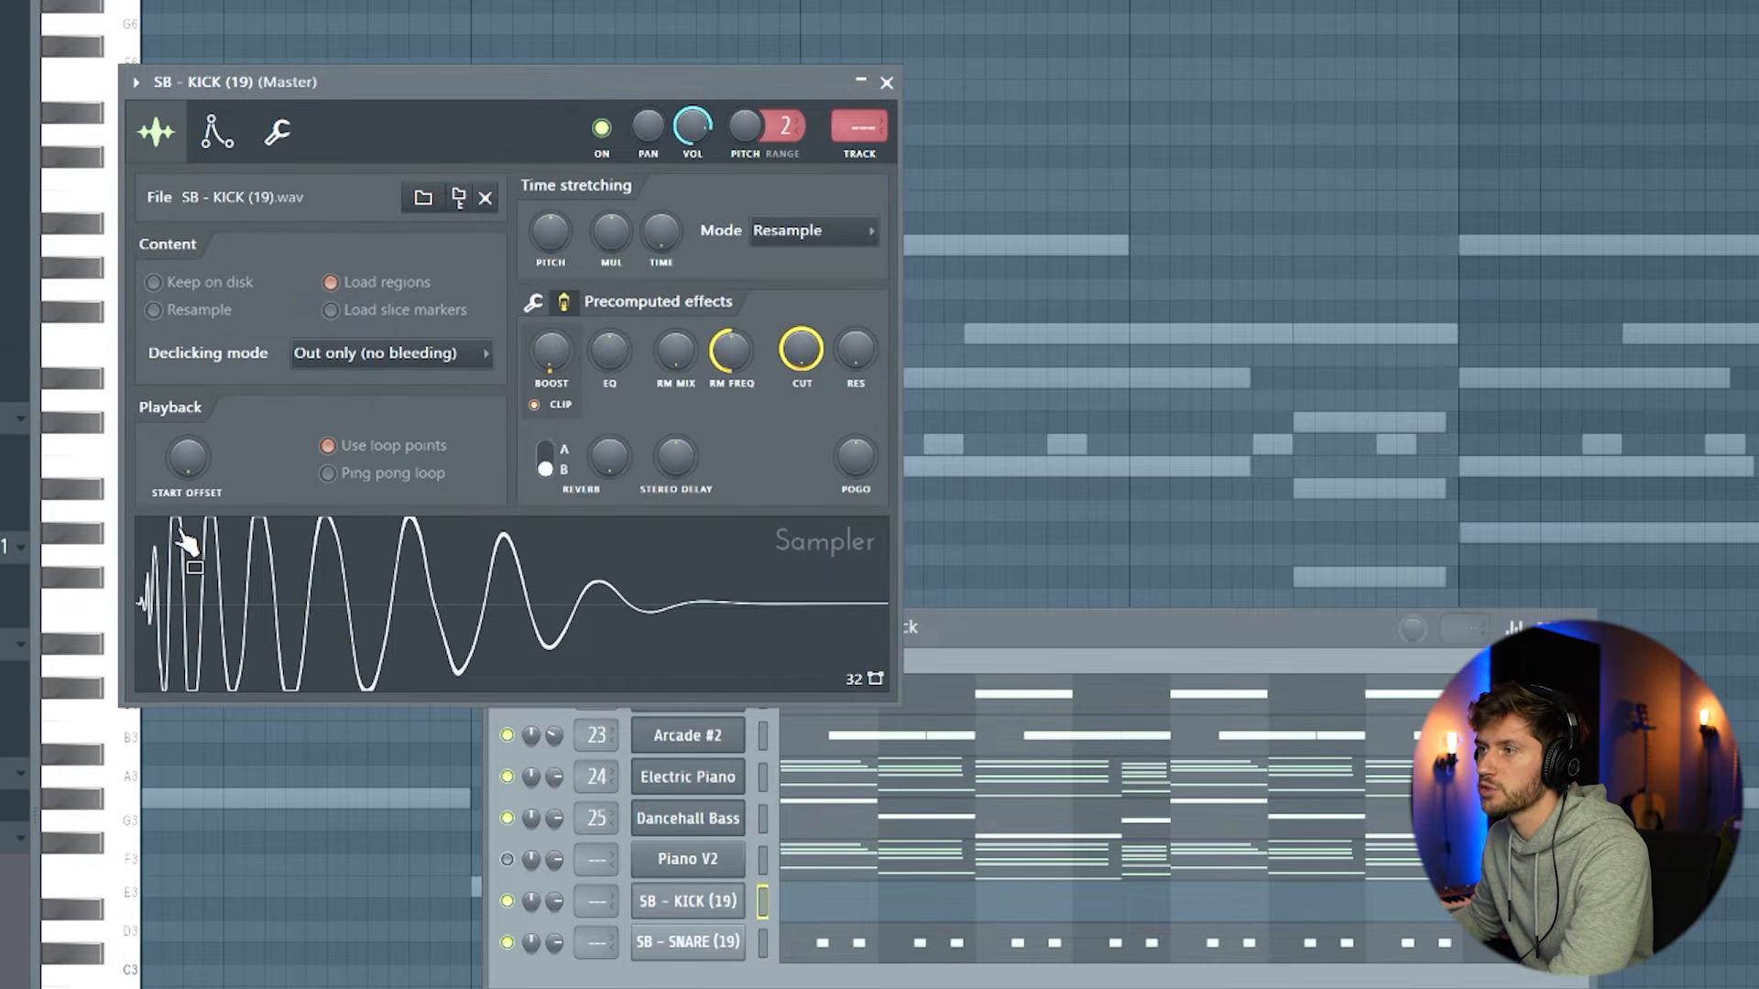
pyautogui.click(399, 604)
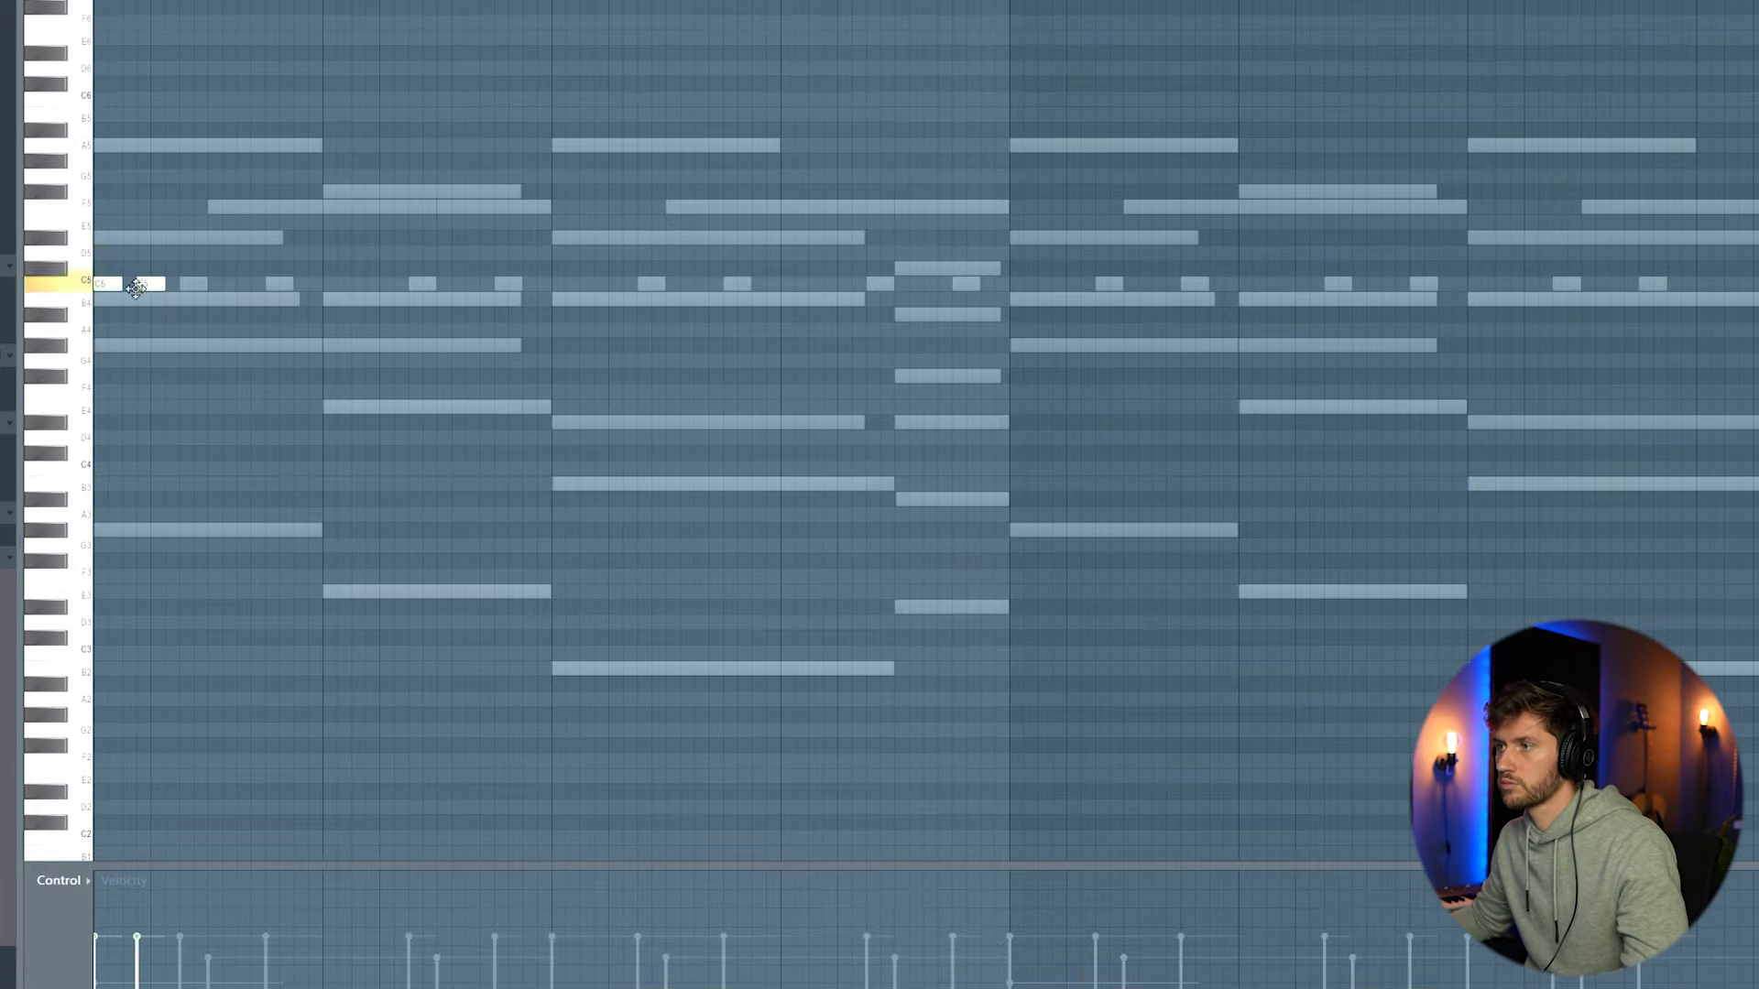
# - Build the kick pattern with C5 hits on steps 1 and 4 of each bar and extra hits closing bar four
pyautogui.press('space')
pyautogui.hotkey('ctrl', 'b')
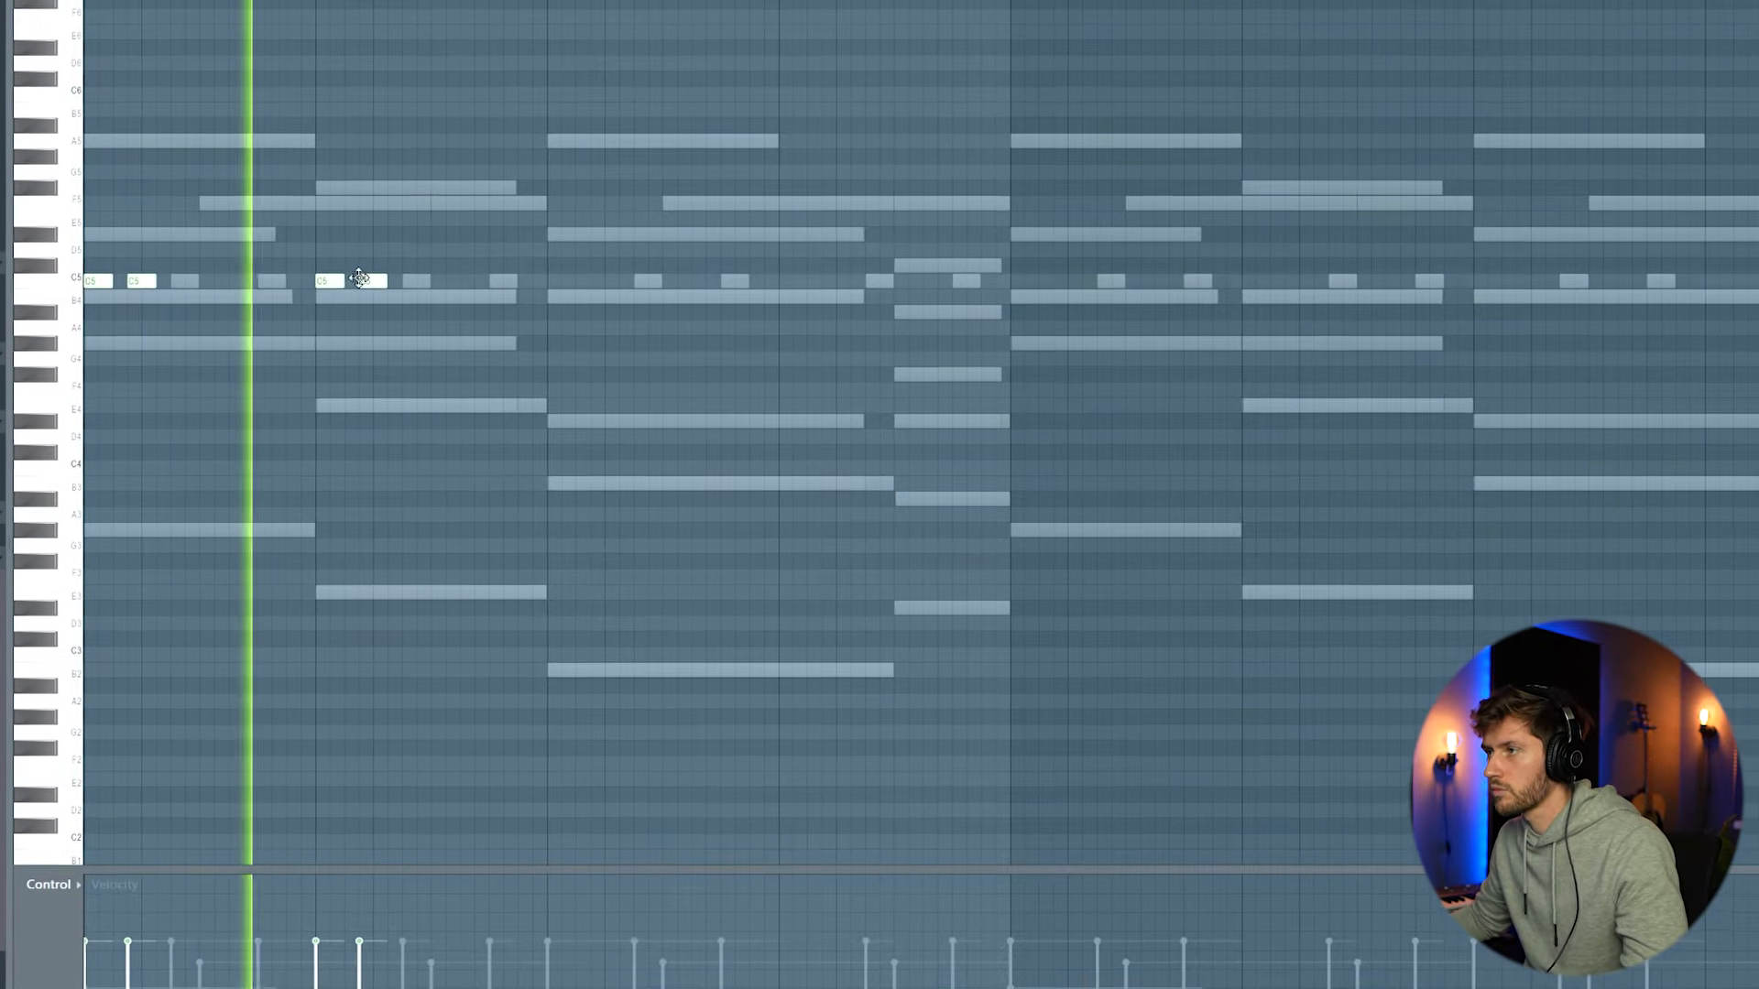
pyautogui.click(557, 279)
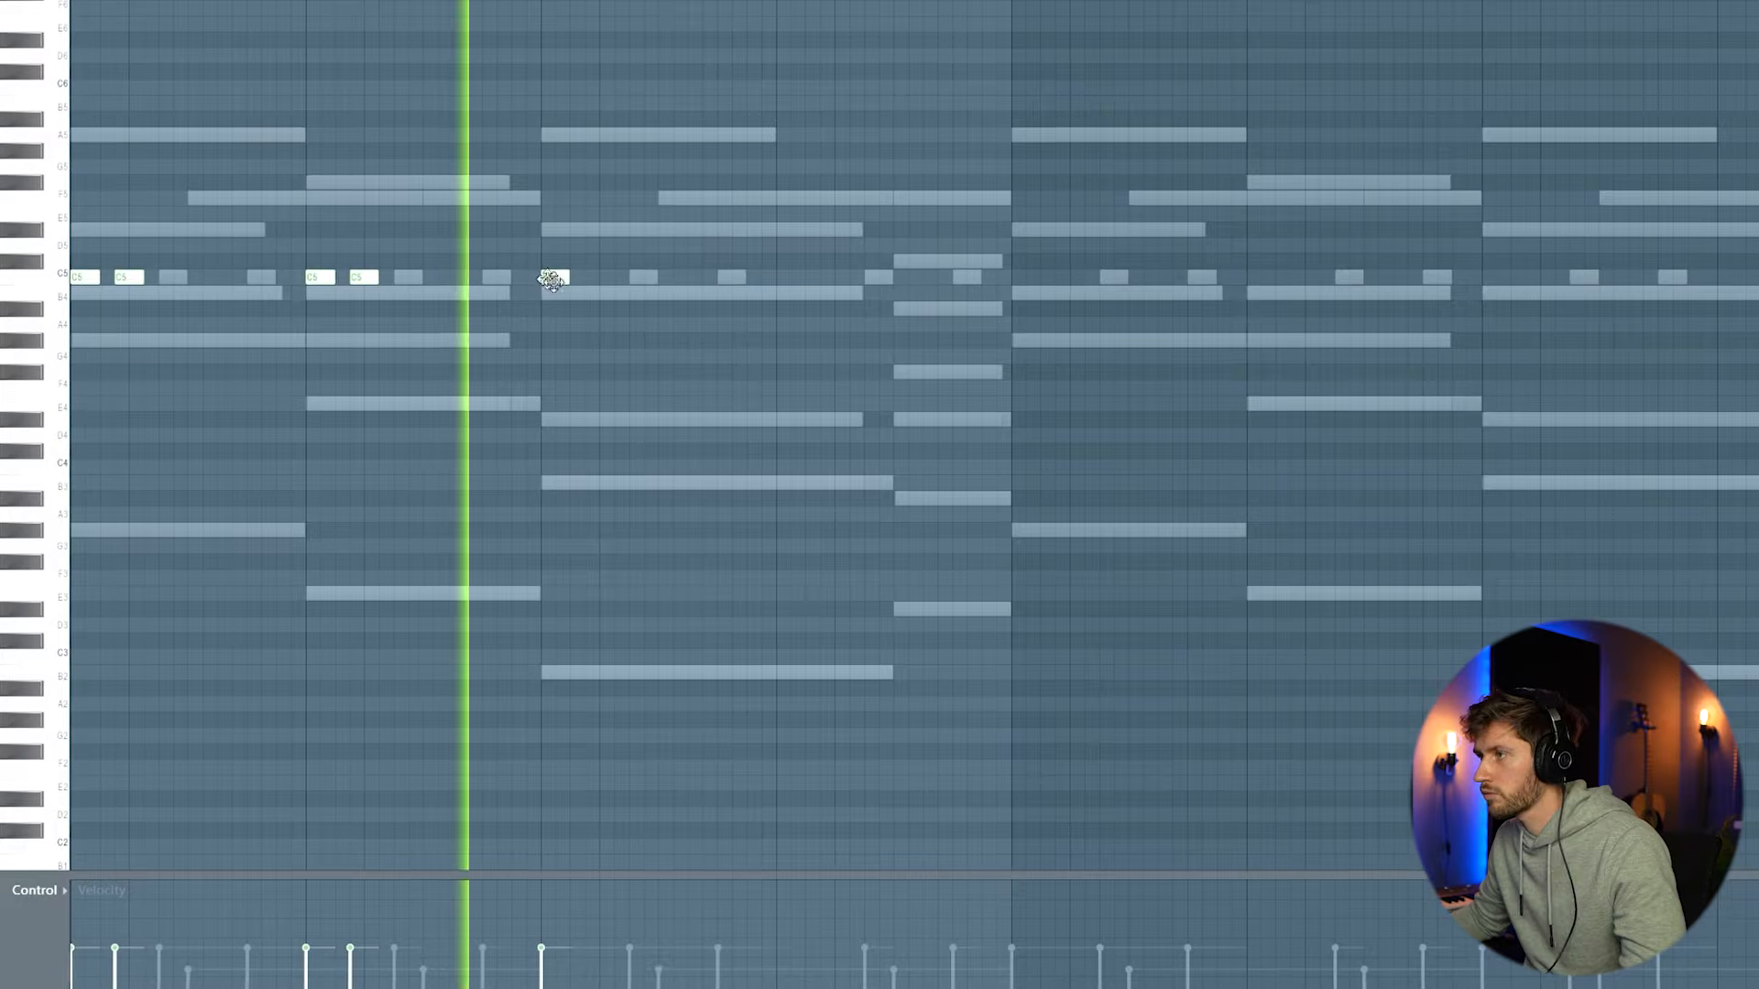
pyautogui.click(590, 279)
pyautogui.click(786, 277)
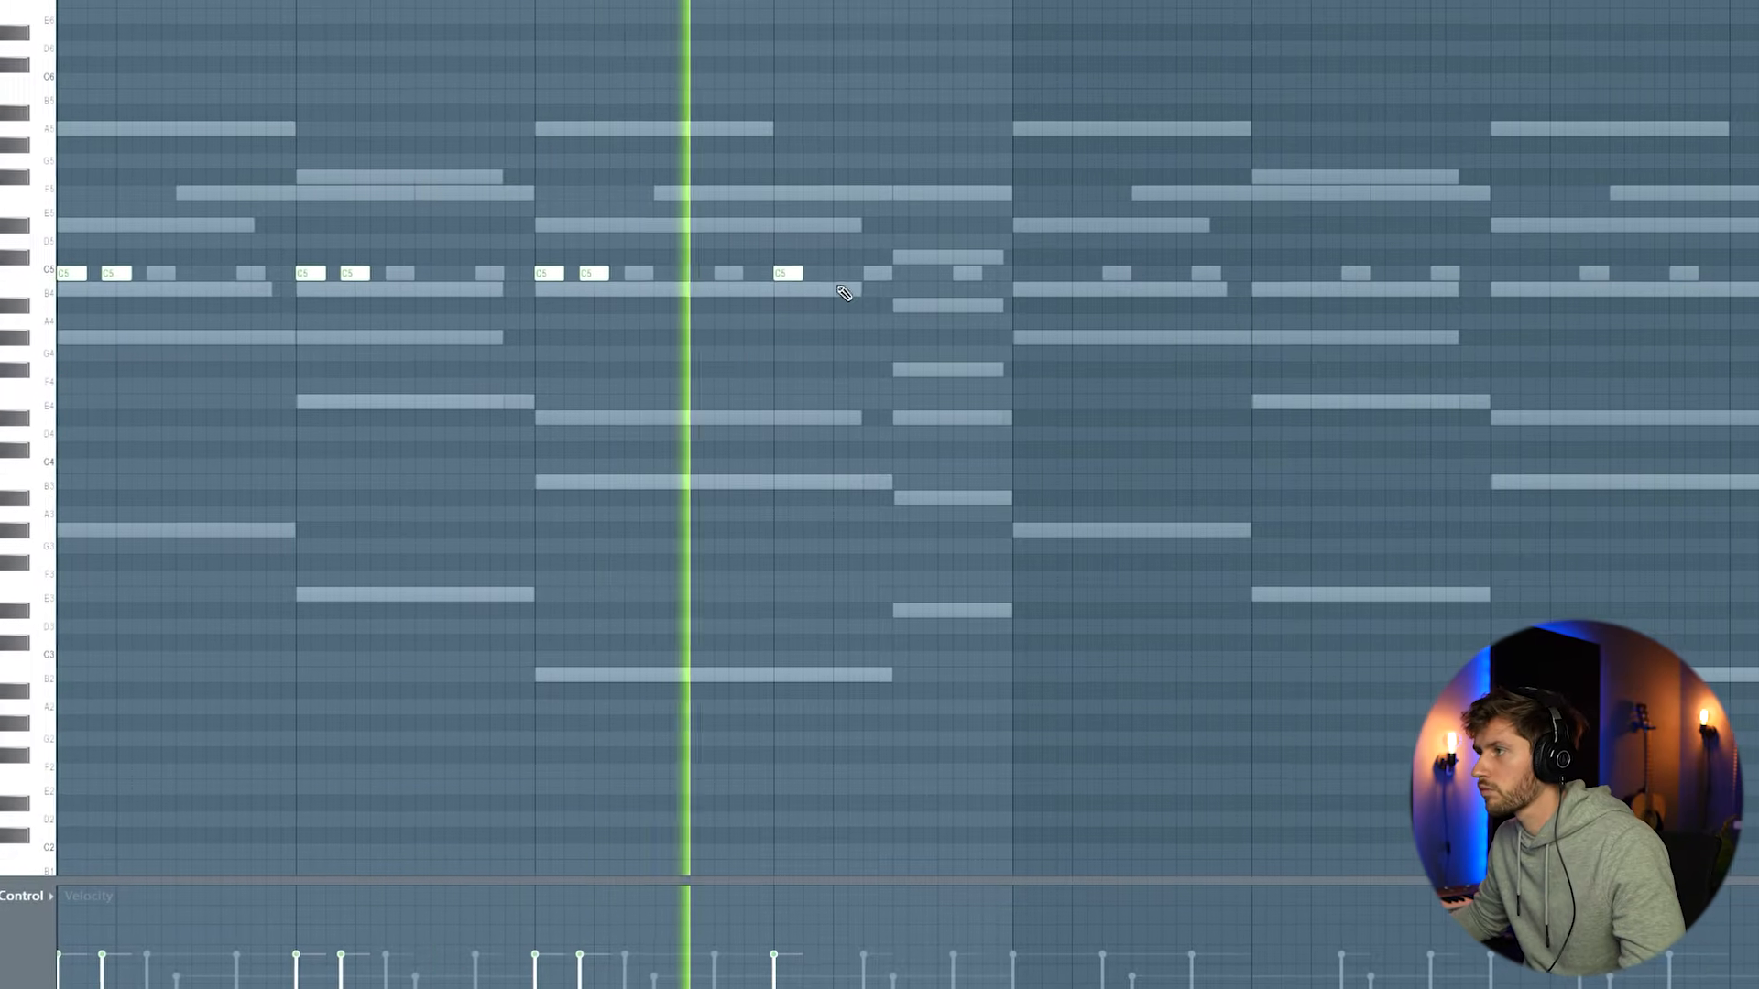
pyautogui.click(829, 279)
pyautogui.click(934, 275)
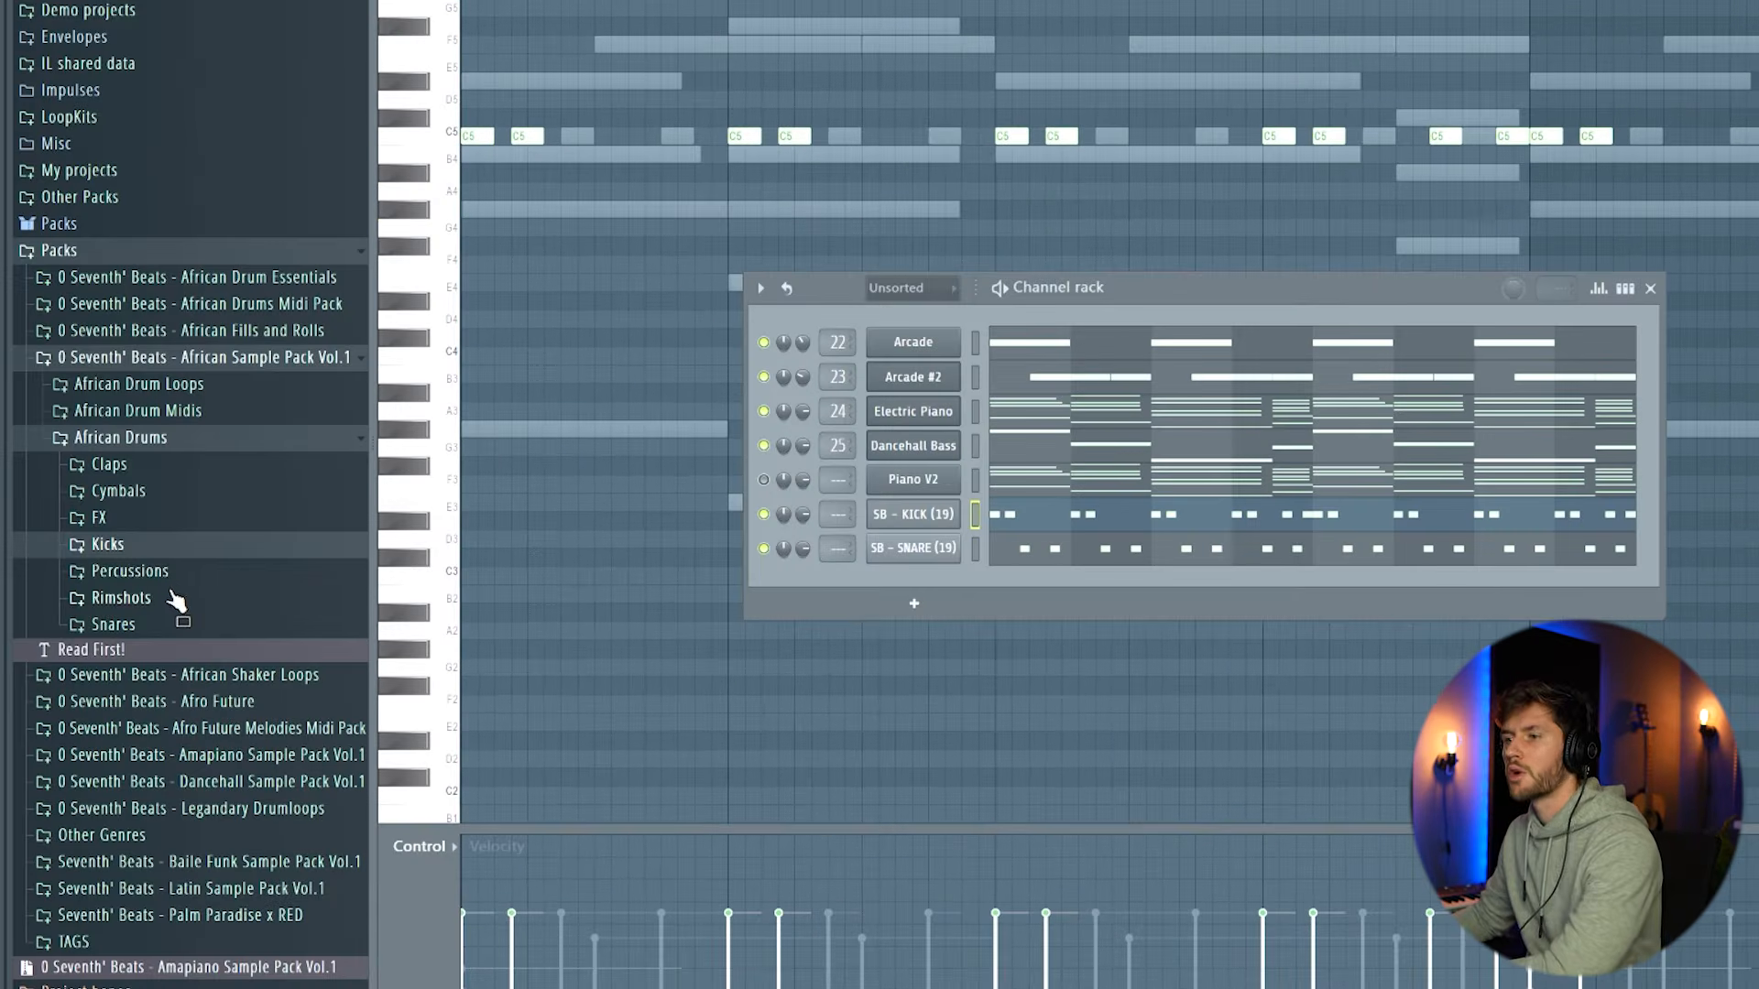
# - Browse the African Sample Pack's wood percussion samples and open the Jamblock folder
pyautogui.click(165, 579)
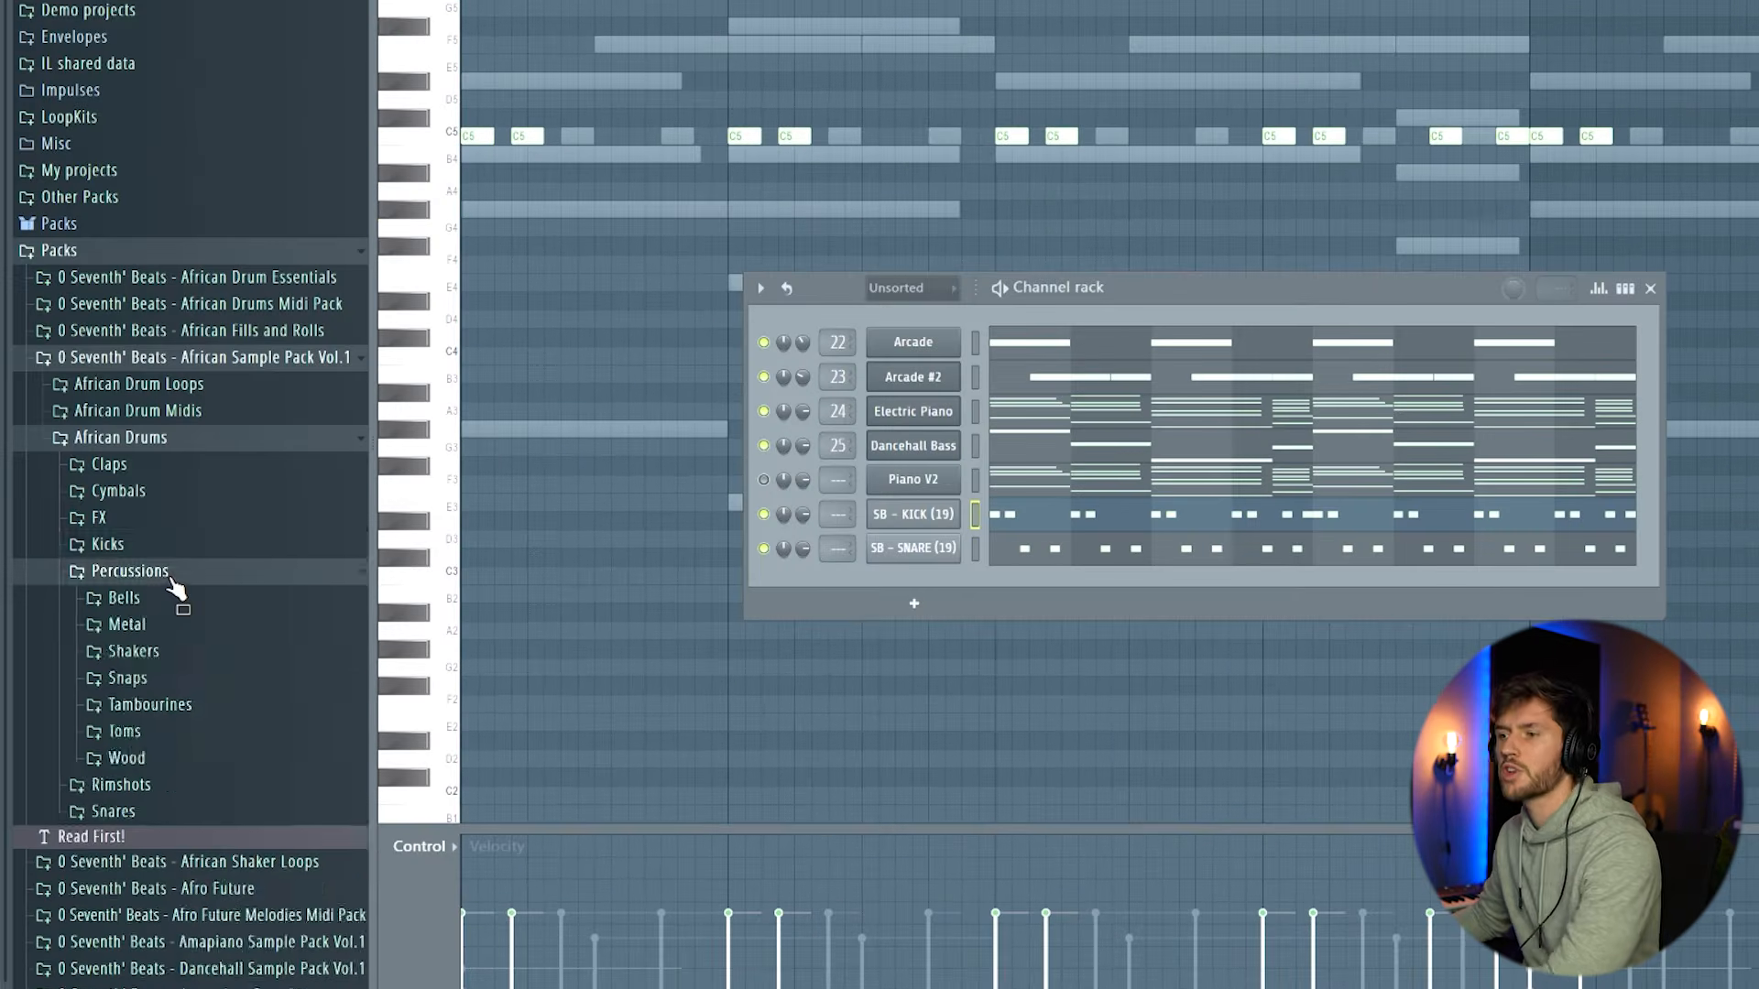
pyautogui.scroll(-3, 207, 684)
pyautogui.scroll(-1, 207, 684)
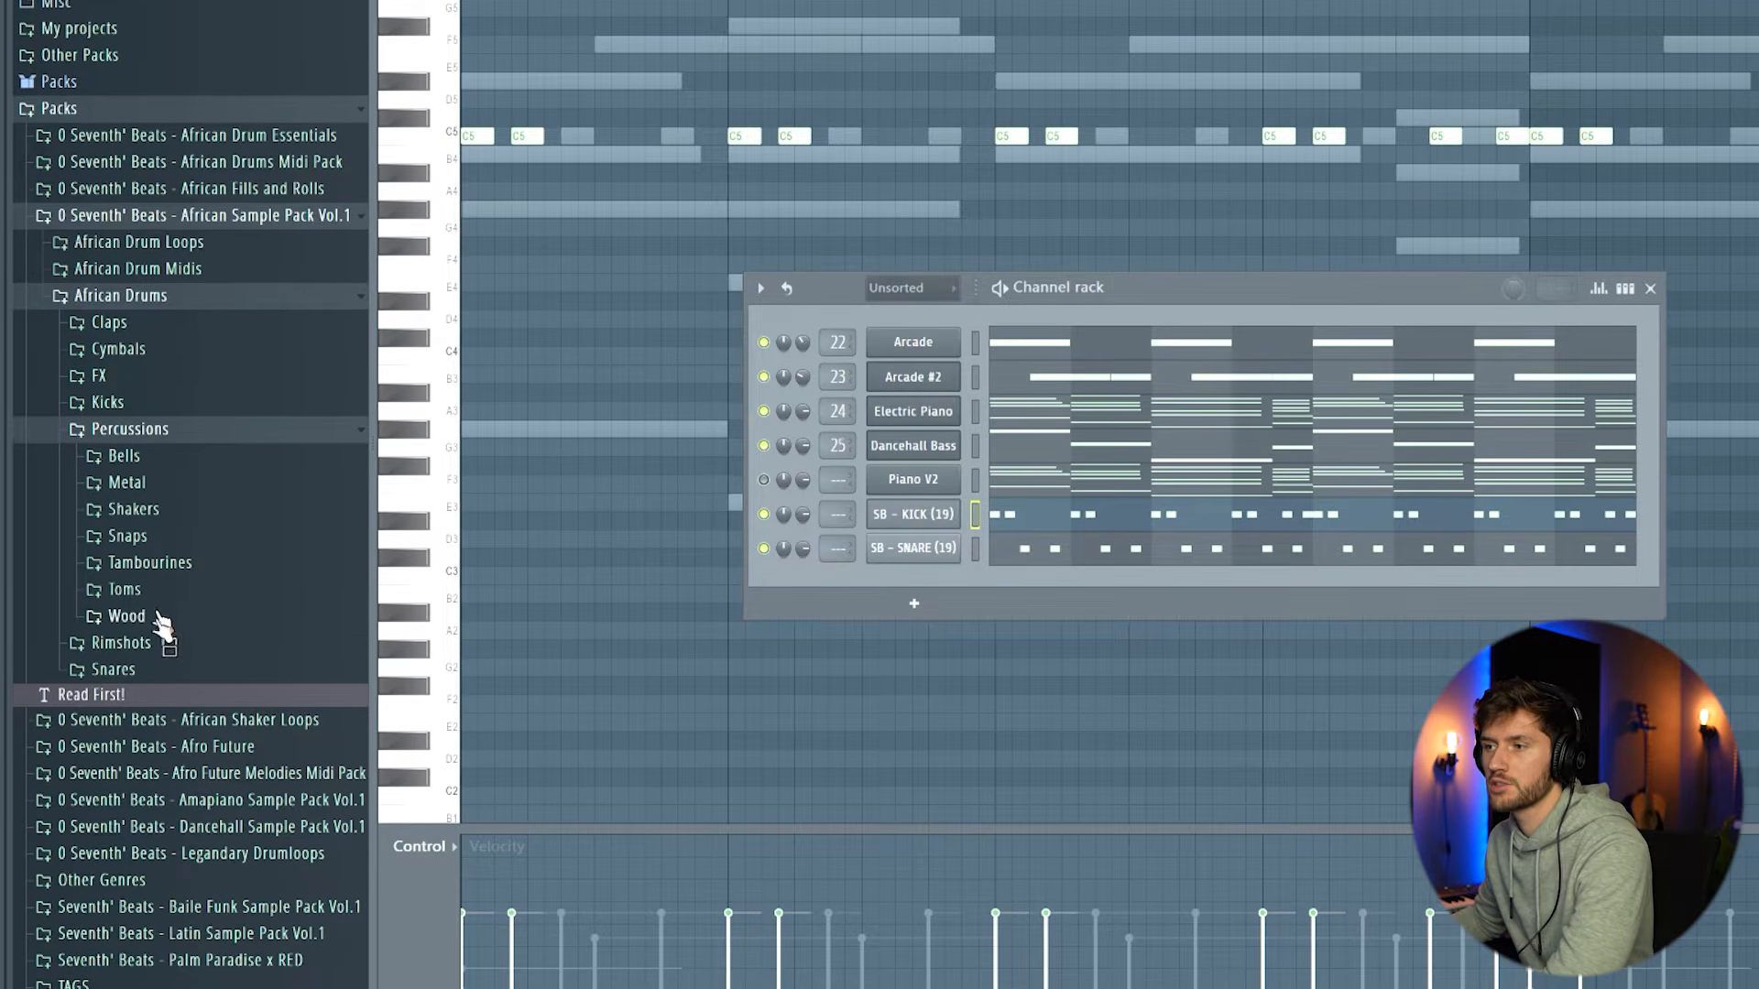
pyautogui.click(160, 623)
pyautogui.scroll(-4, 165, 596)
pyautogui.click(172, 469)
pyautogui.click(172, 469)
pyautogui.click(175, 497)
pyautogui.scroll(-2, 211, 486)
# - Audition the jamblock samples and add SB - JAMBLOCK (7) as a channel below the snare
pyautogui.click(222, 403)
pyautogui.click(224, 424)
pyautogui.click(227, 448)
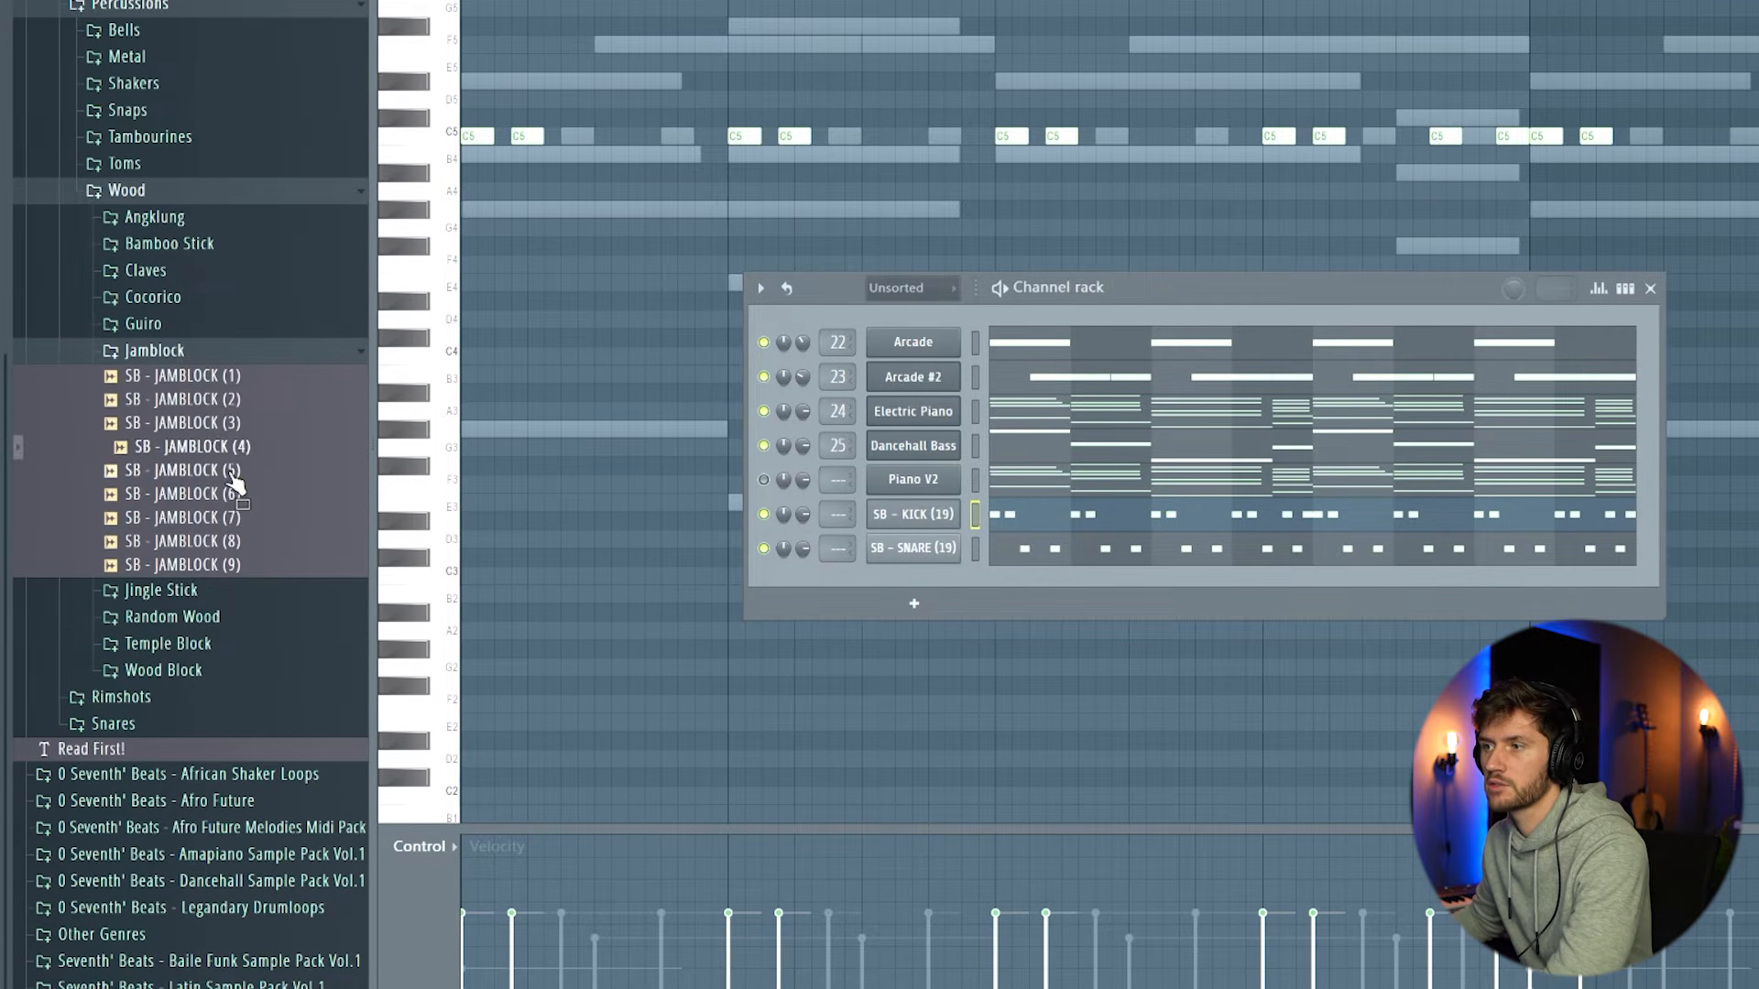
pyautogui.click(232, 494)
pyautogui.click(233, 518)
pyautogui.moveTo(234, 531); pyautogui.dragTo(916, 632)
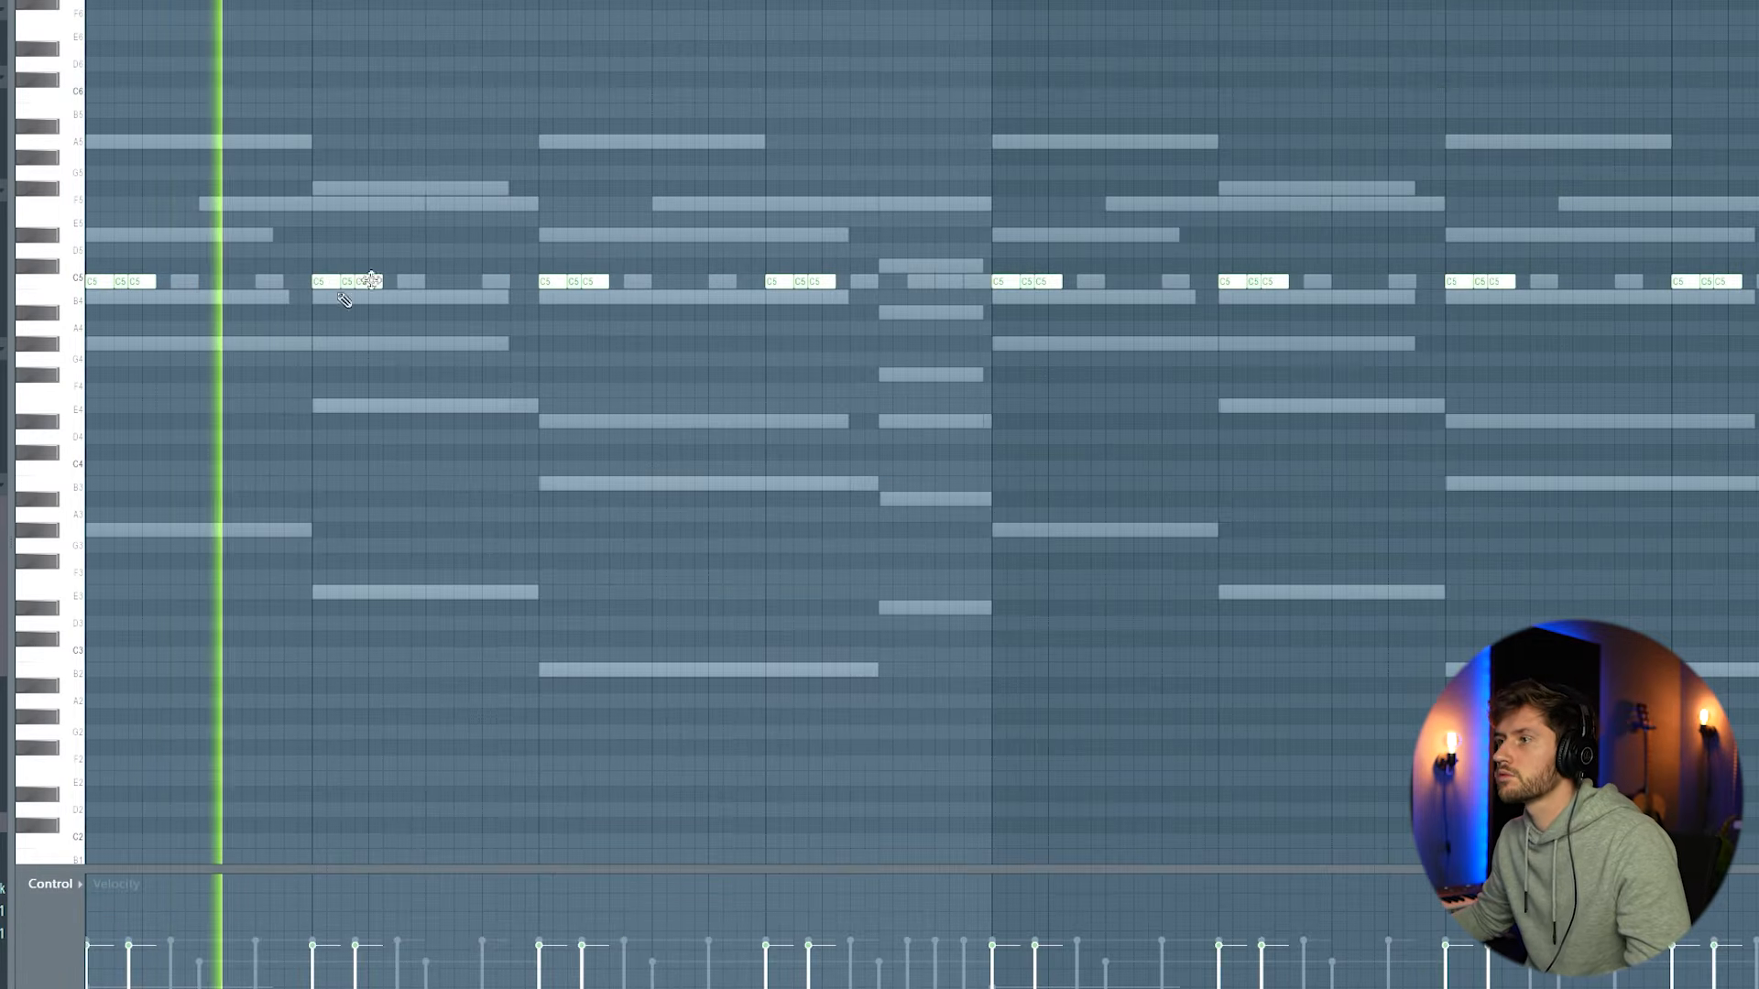
# - Transpose the jamblock hits on steps 1, 3 and 4 of each bar up an octave to C6, checking them in playback
pyautogui.moveTo(56, 236); pyautogui.dragTo(57, 313)
pyautogui.press('space')
pyautogui.moveTo(91, 282); pyautogui.dragTo(61, 94)
pyautogui.press('space')
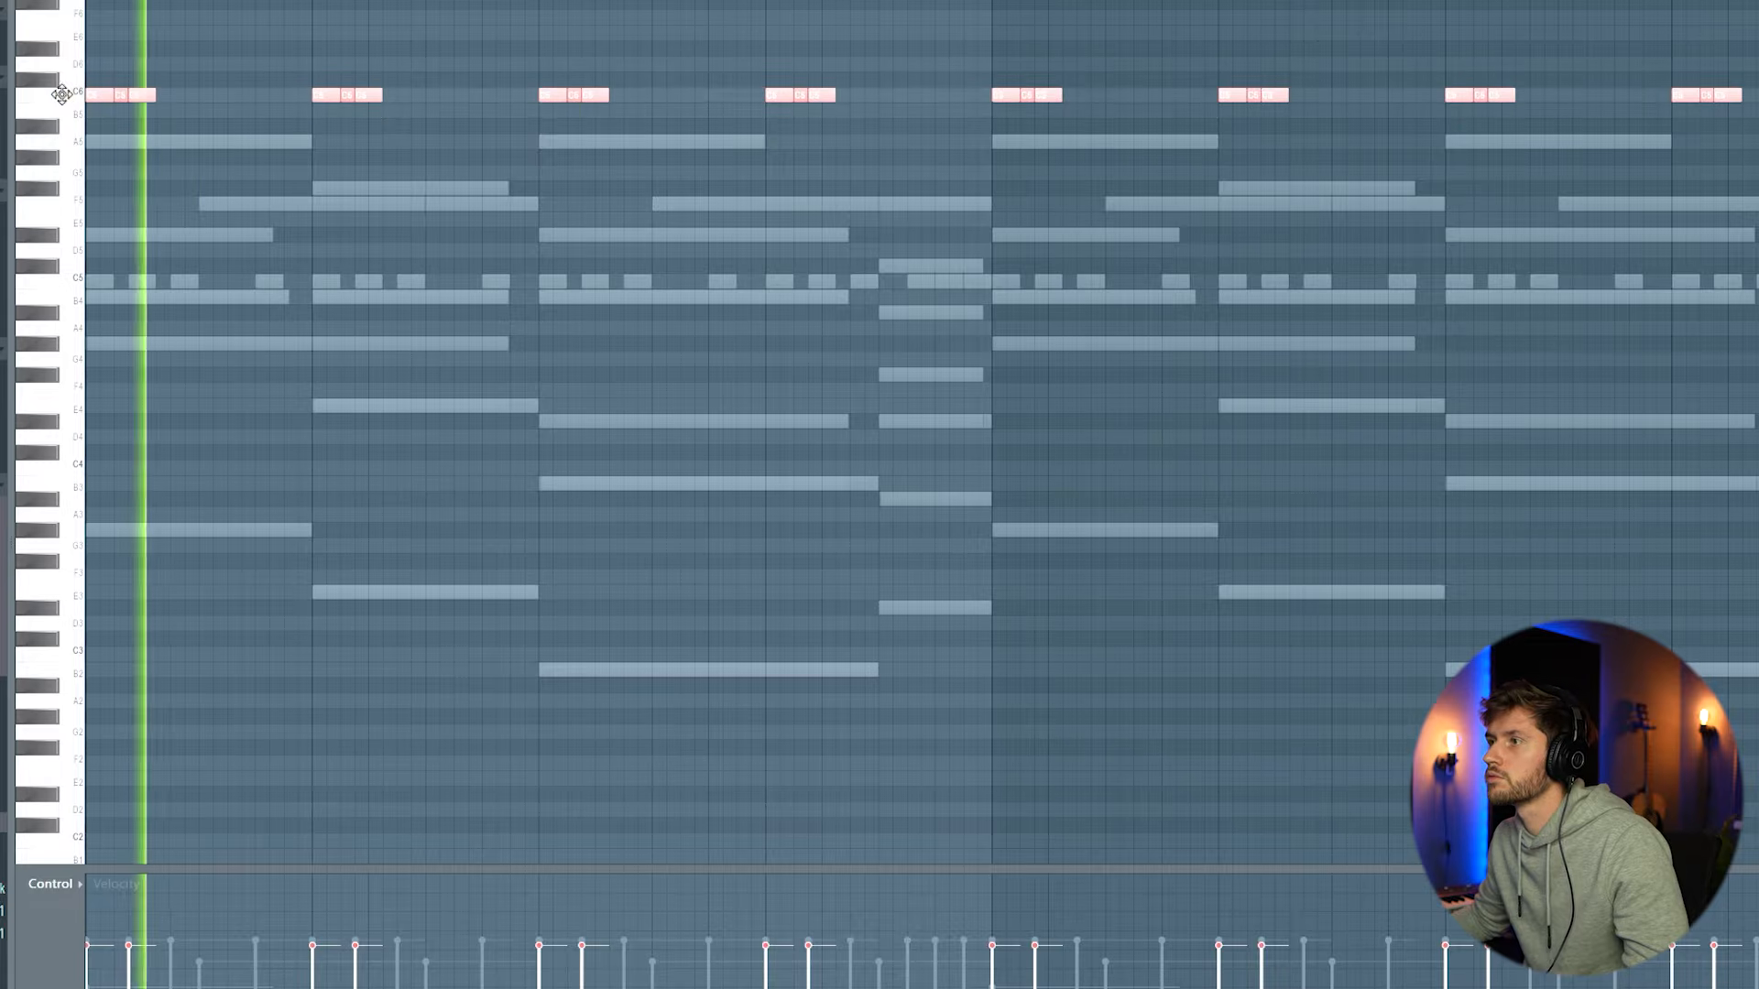
pyautogui.keyDown('ctrl'); pyautogui.click(518, 48); pyautogui.keyUp('ctrl')
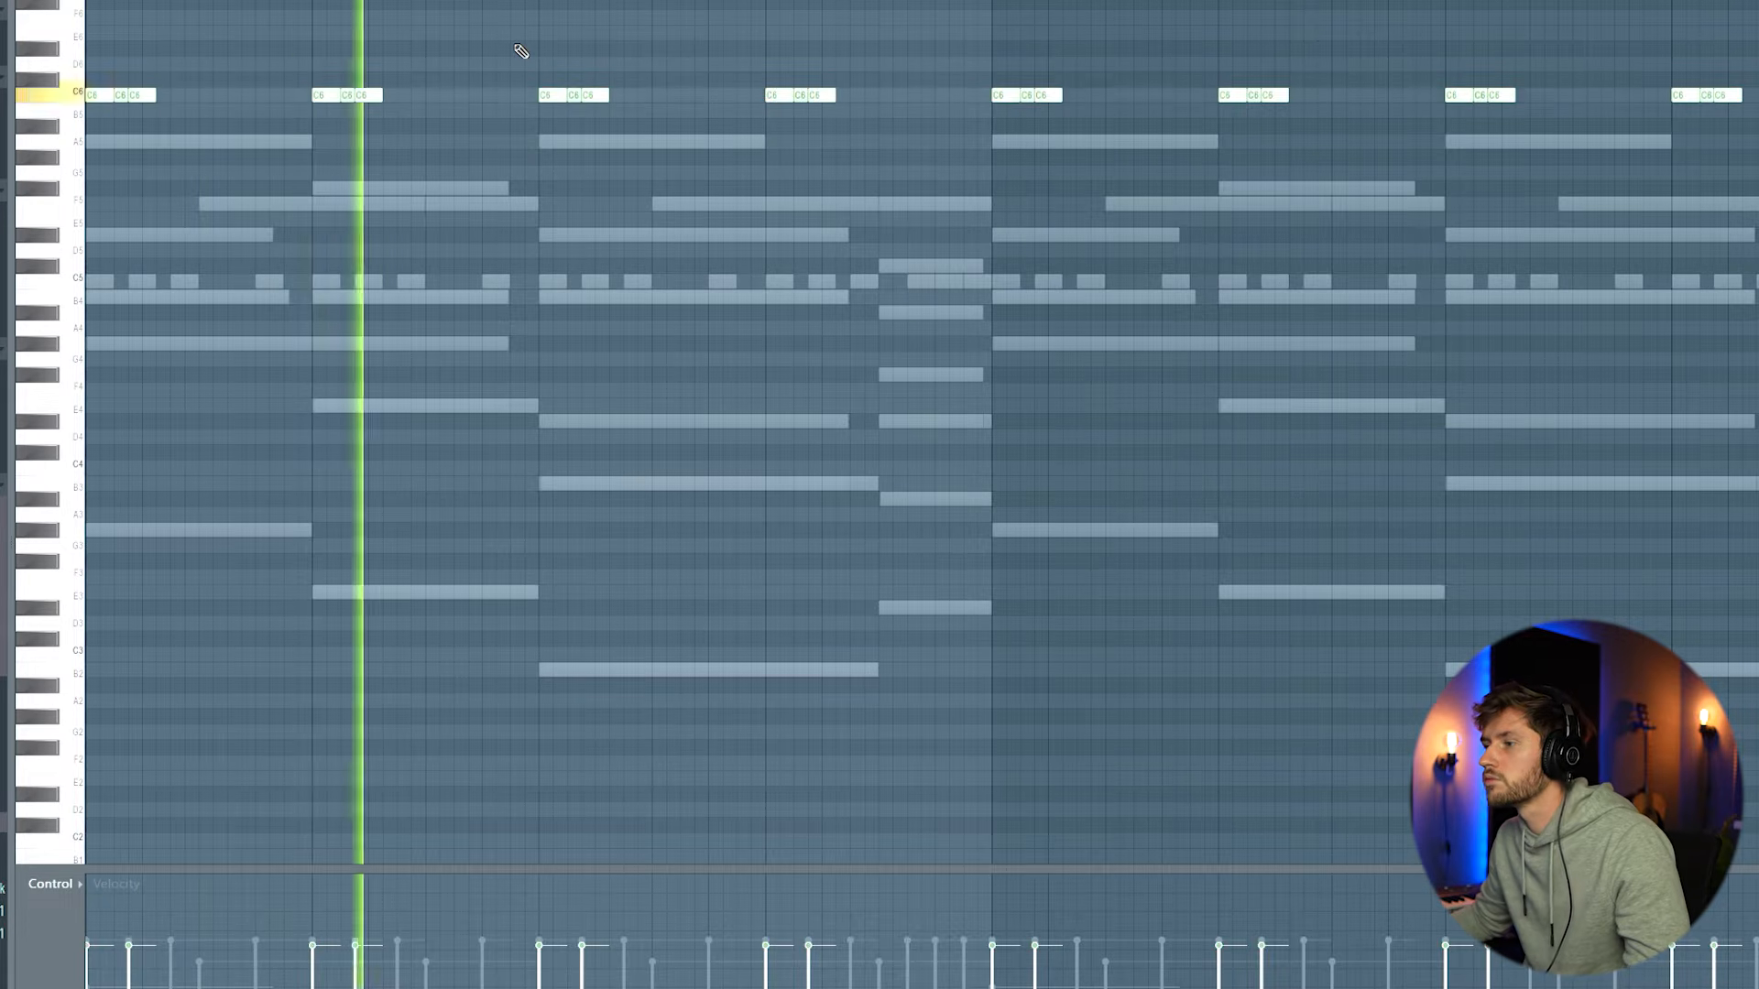
pyautogui.press('space')
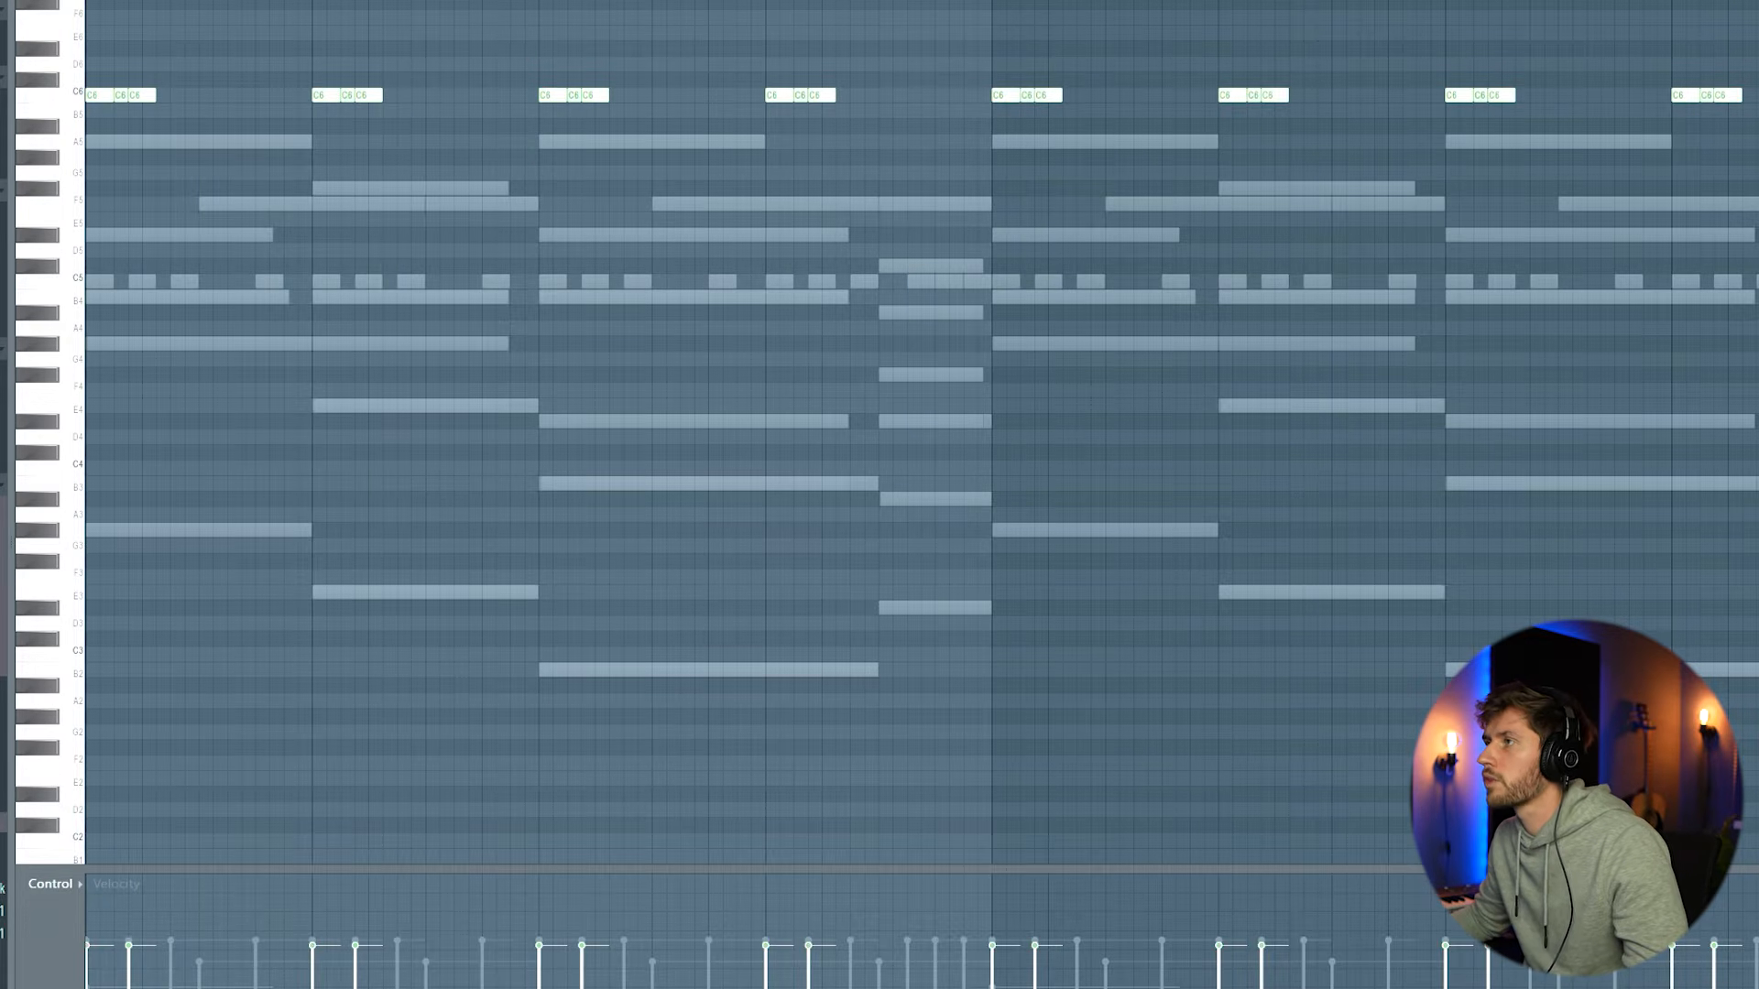
# - Add SB - WOOD BLOCK (1) as a channel below the jamblock and open its piano roll
pyautogui.press('F6')
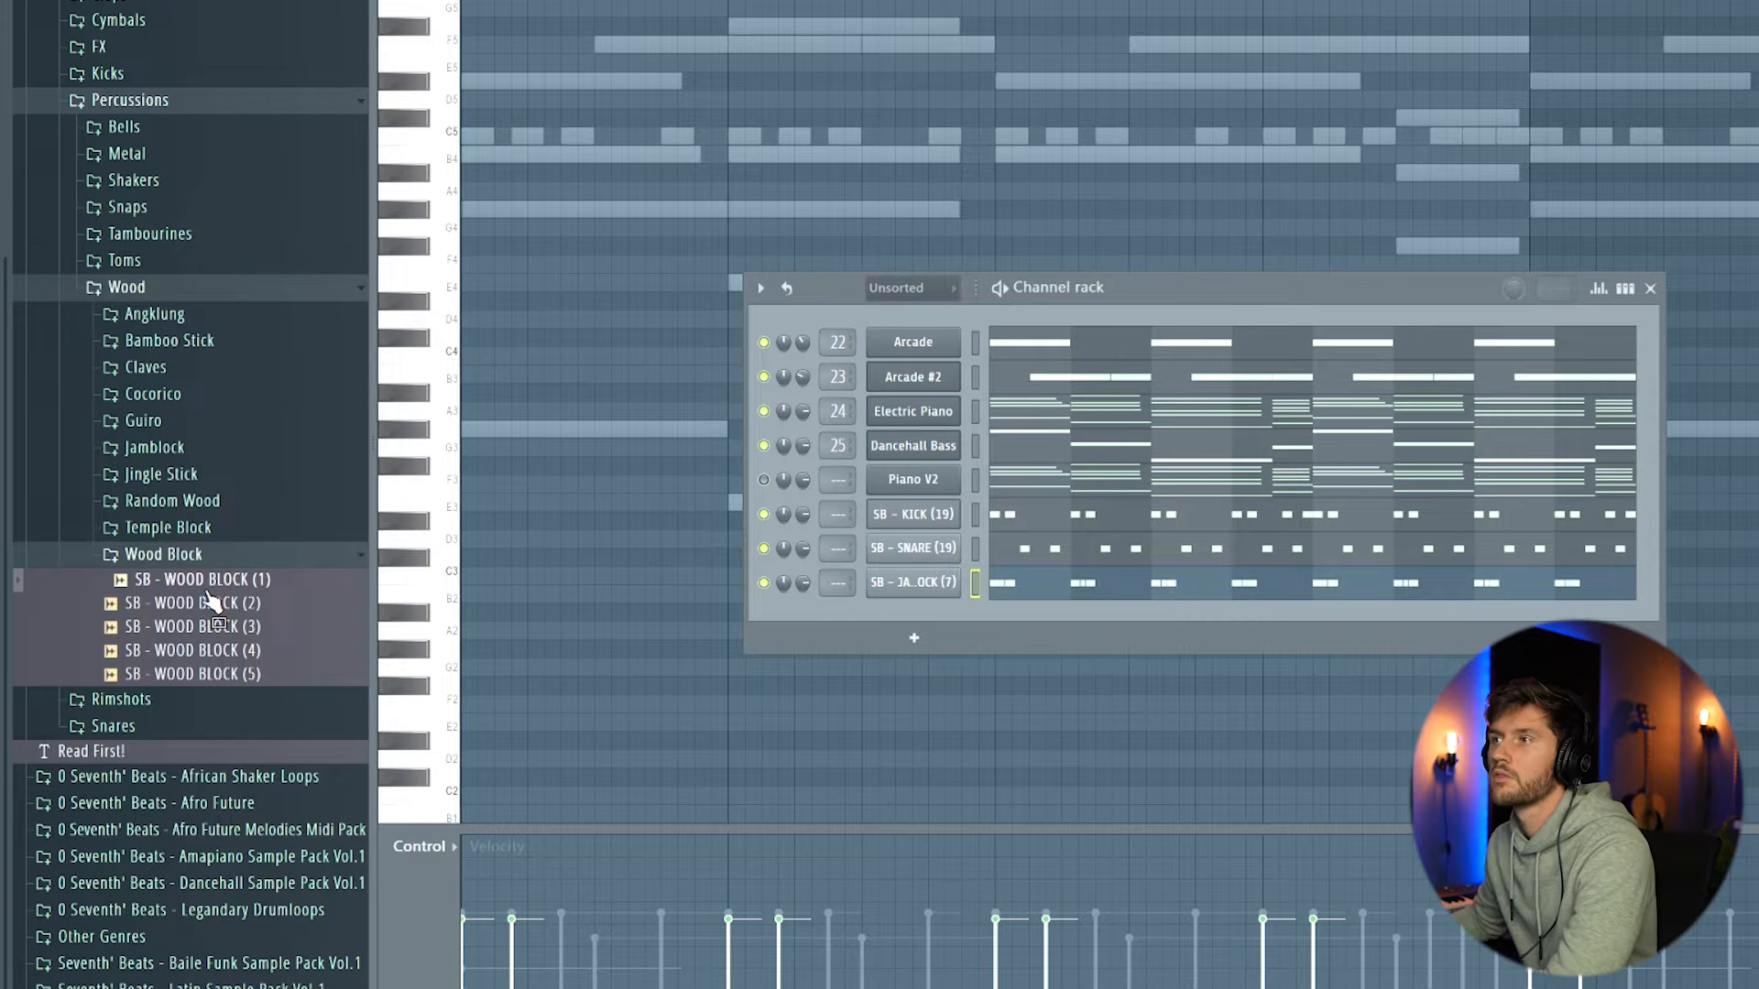
pyautogui.moveTo(947, 676); pyautogui.dragTo(925, 608)
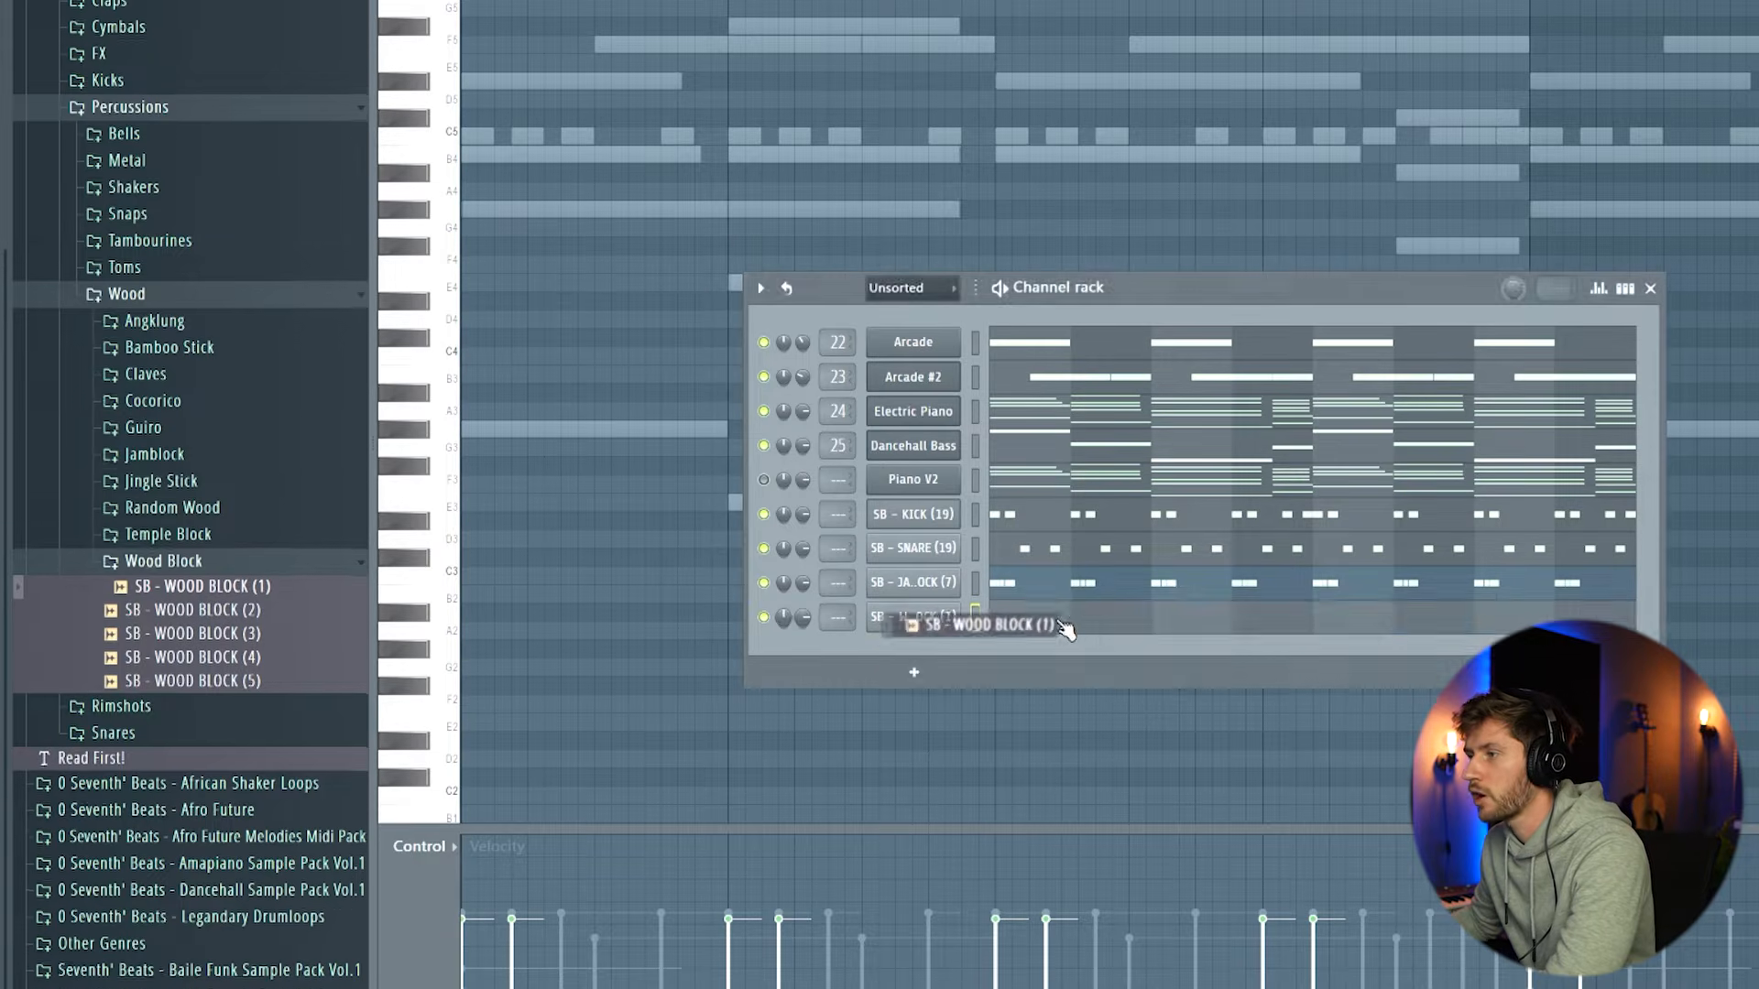
pyautogui.click(1062, 621)
# - Lower the velocity of the wood block hit on step 9 to about 50% and audition the first bar
pyautogui.press('space')
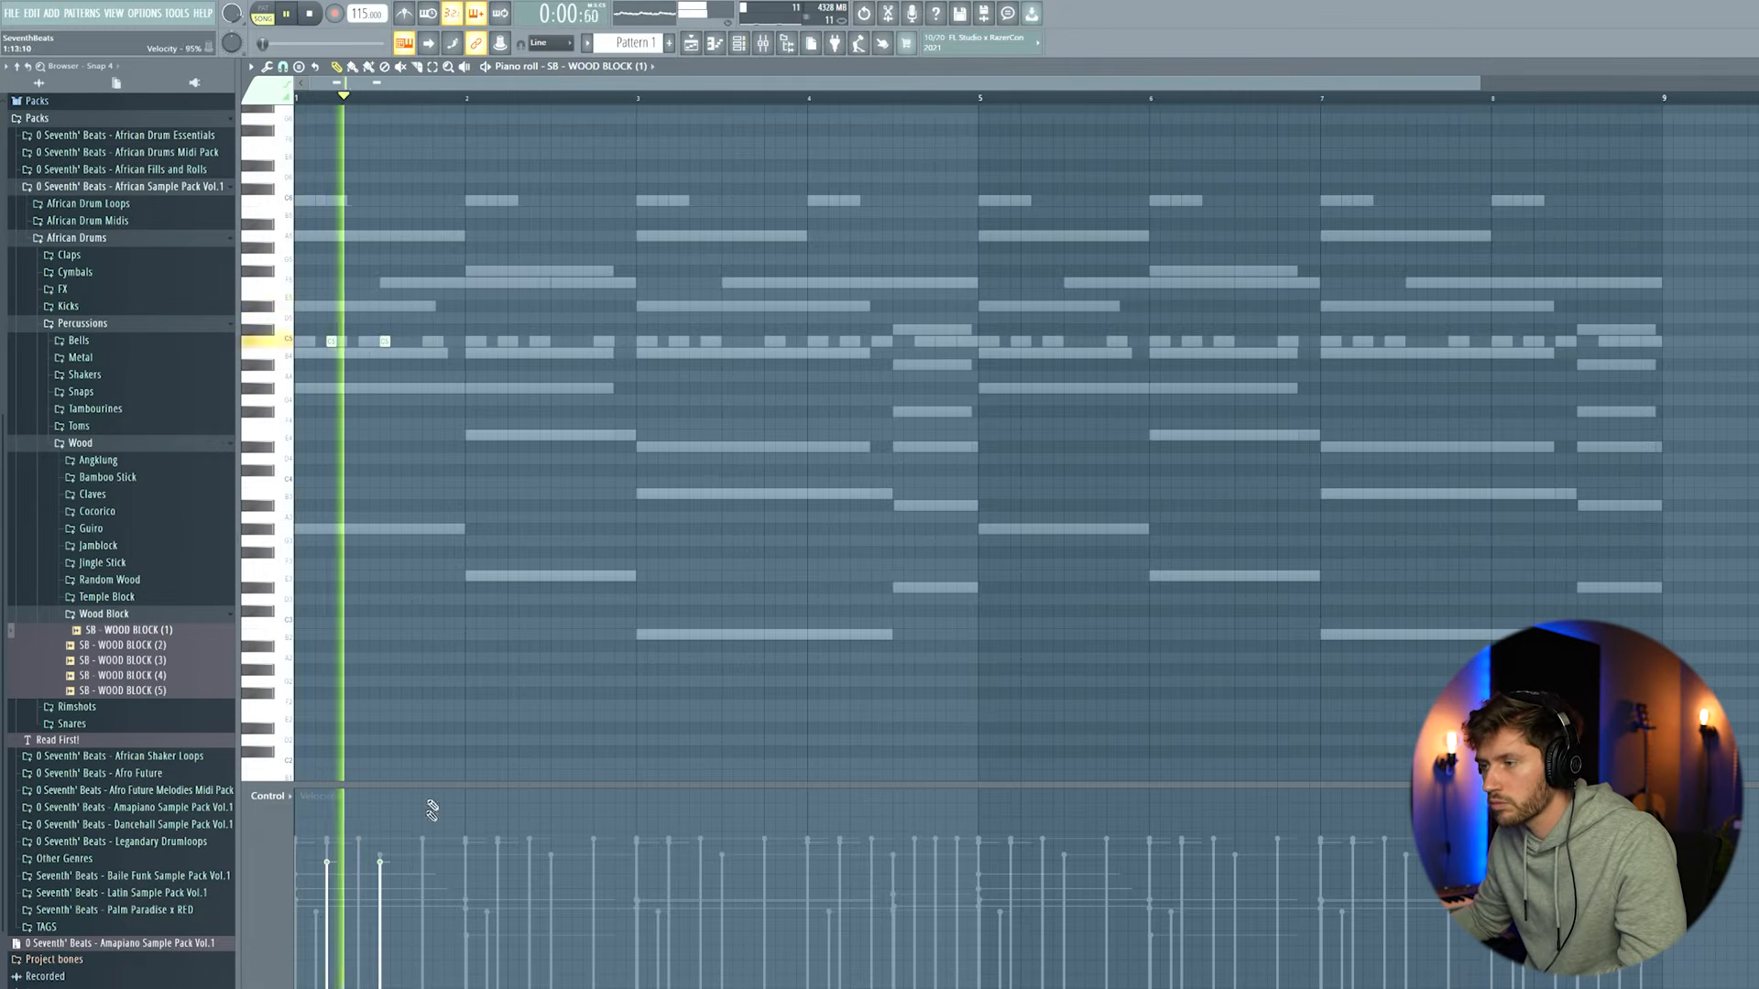
pyautogui.press('space')
pyautogui.click(380, 891)
pyautogui.press('space')
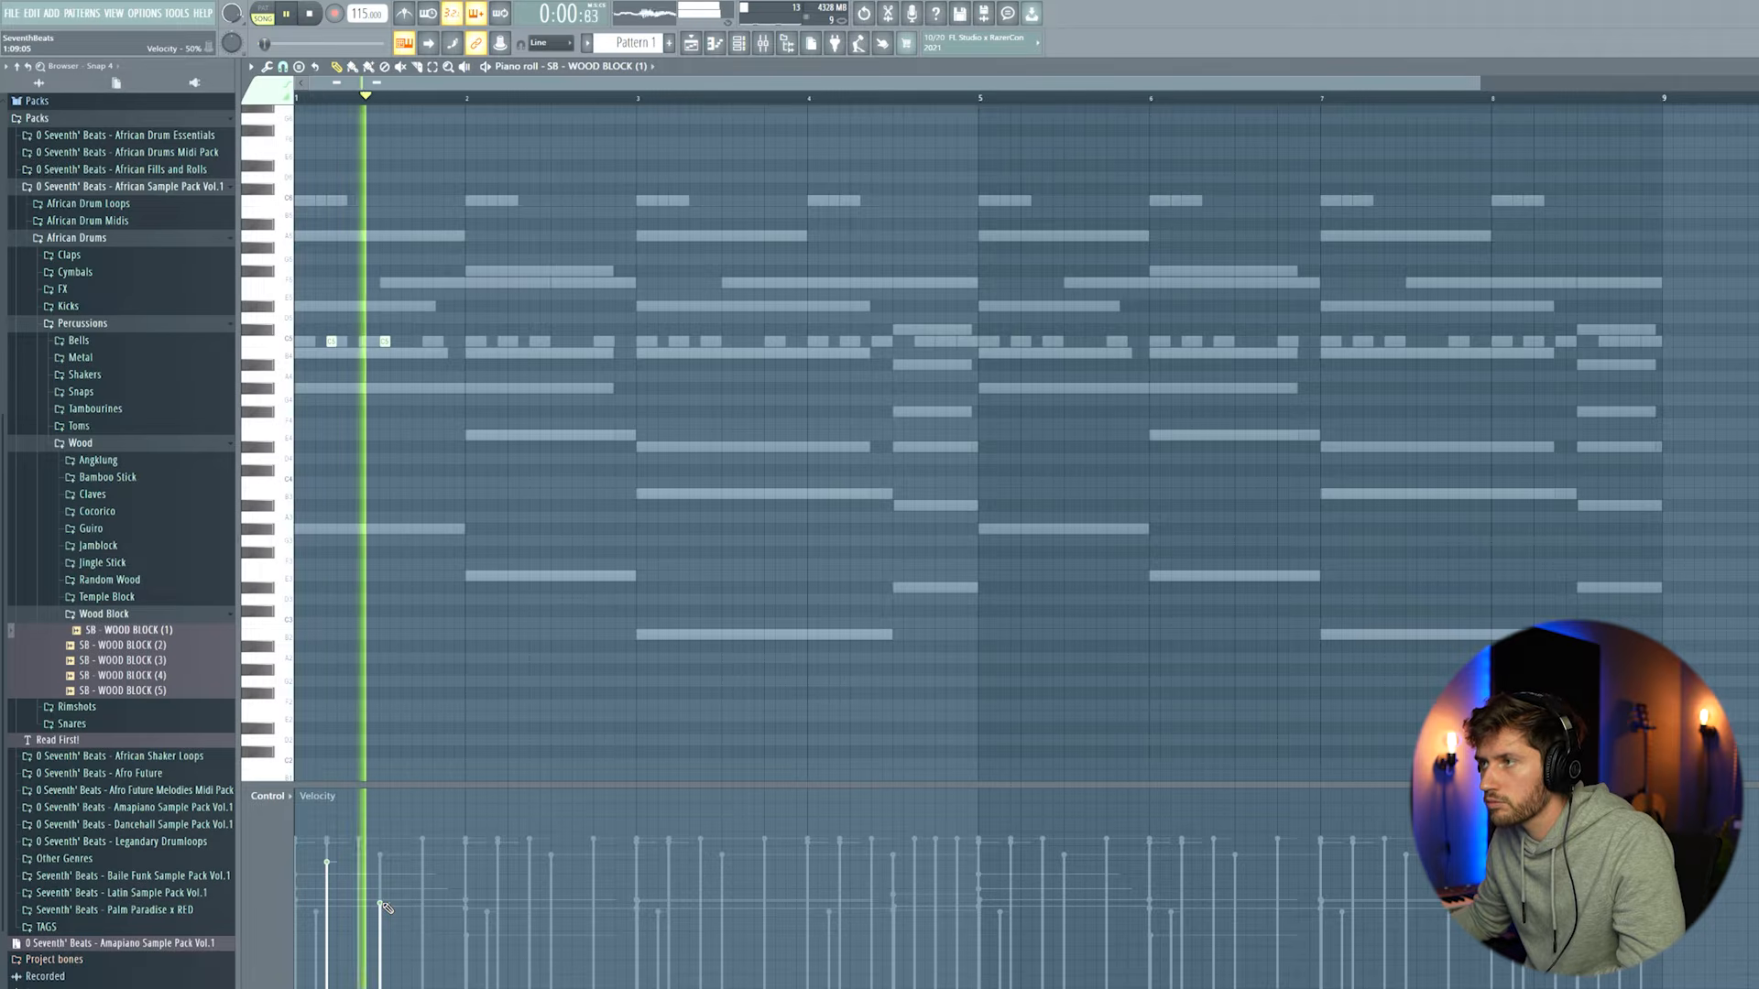
# - Repeat the one-bar wood block pattern across the remaining bars
pyautogui.hotkey('ctrl', 'a')
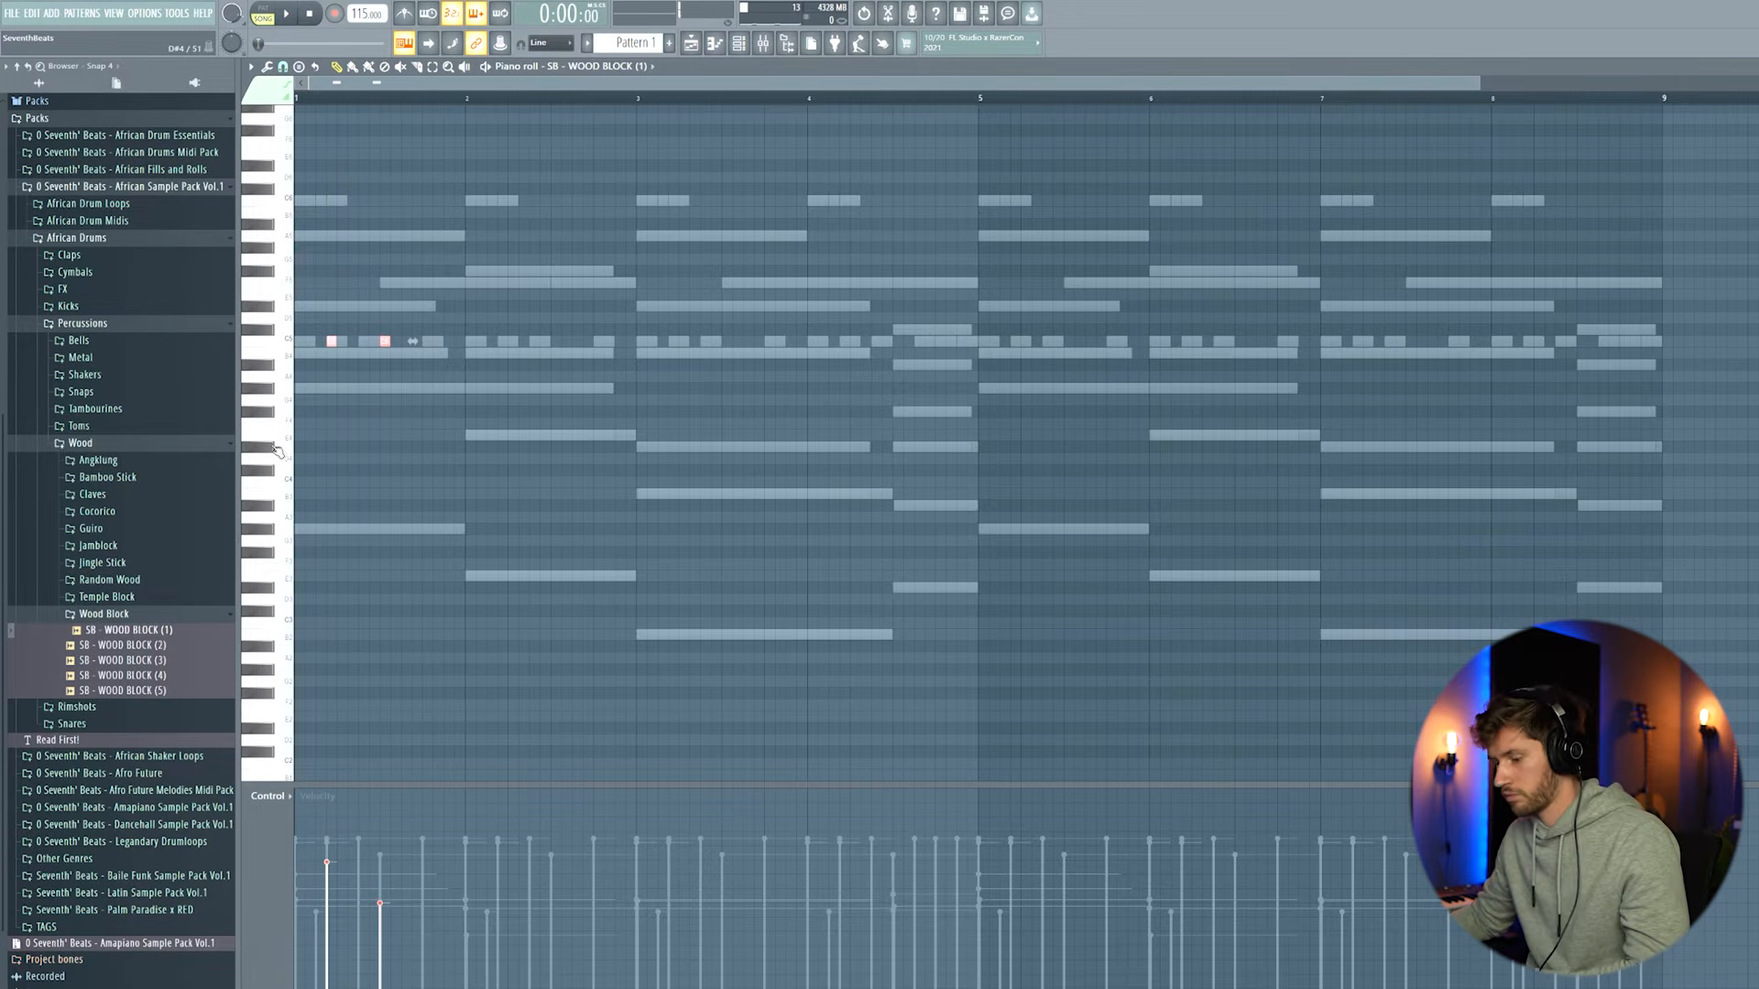
pyautogui.press('space')
pyautogui.moveTo(447, 341); pyautogui.dragTo(555, 341)
pyautogui.click(728, 283)
pyautogui.rightClick(727, 282)
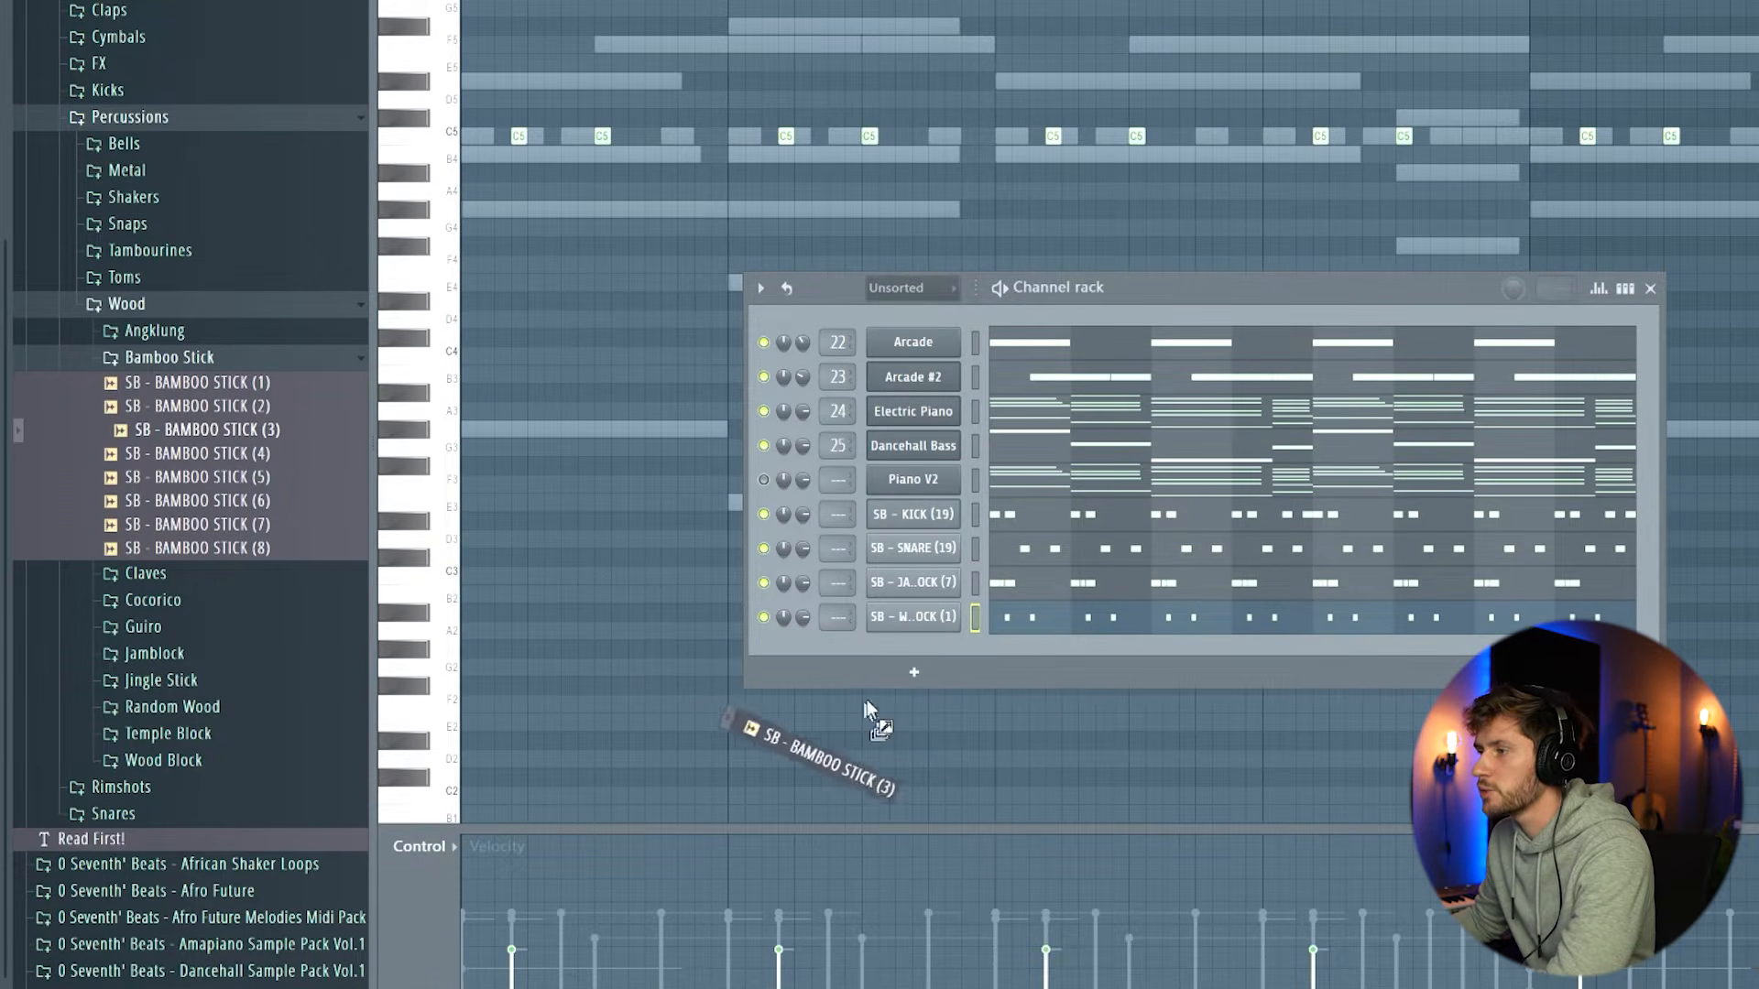
# - Add SB - BAMBOO STICK (3) as a channel below the wood block and open its piano roll
pyautogui.moveTo(927, 647); pyautogui.dragTo(927, 648)
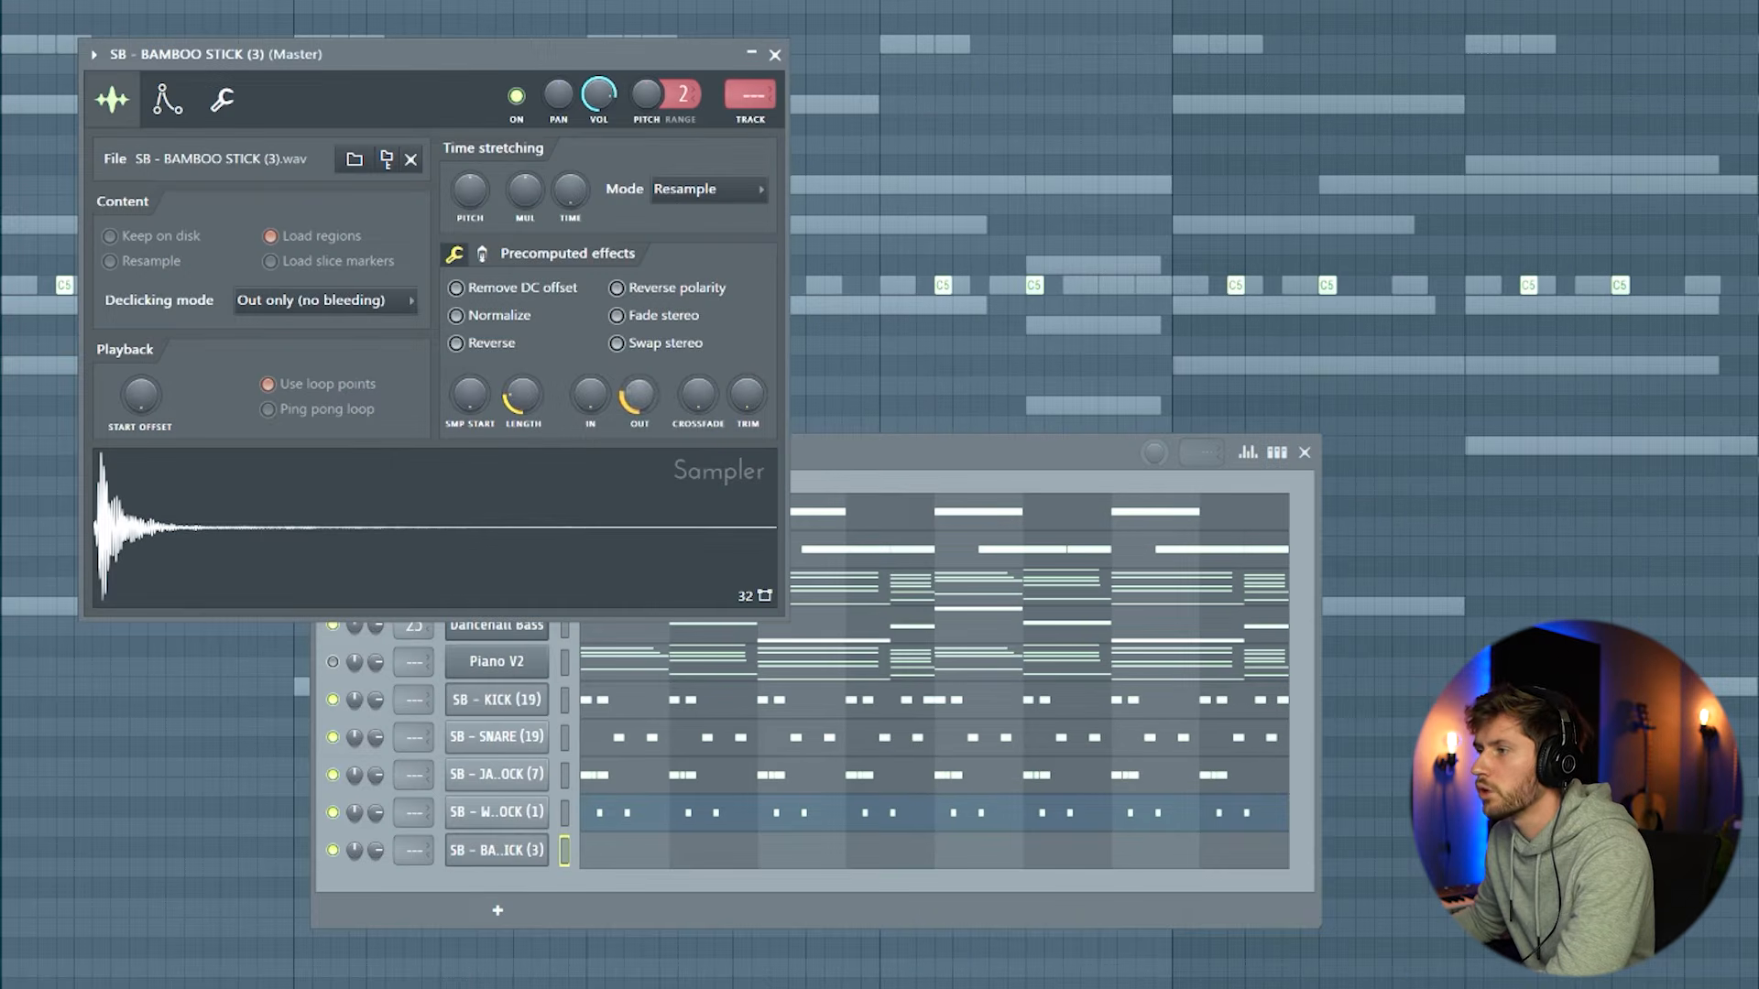
pyautogui.click(861, 477)
pyautogui.click(665, 854)
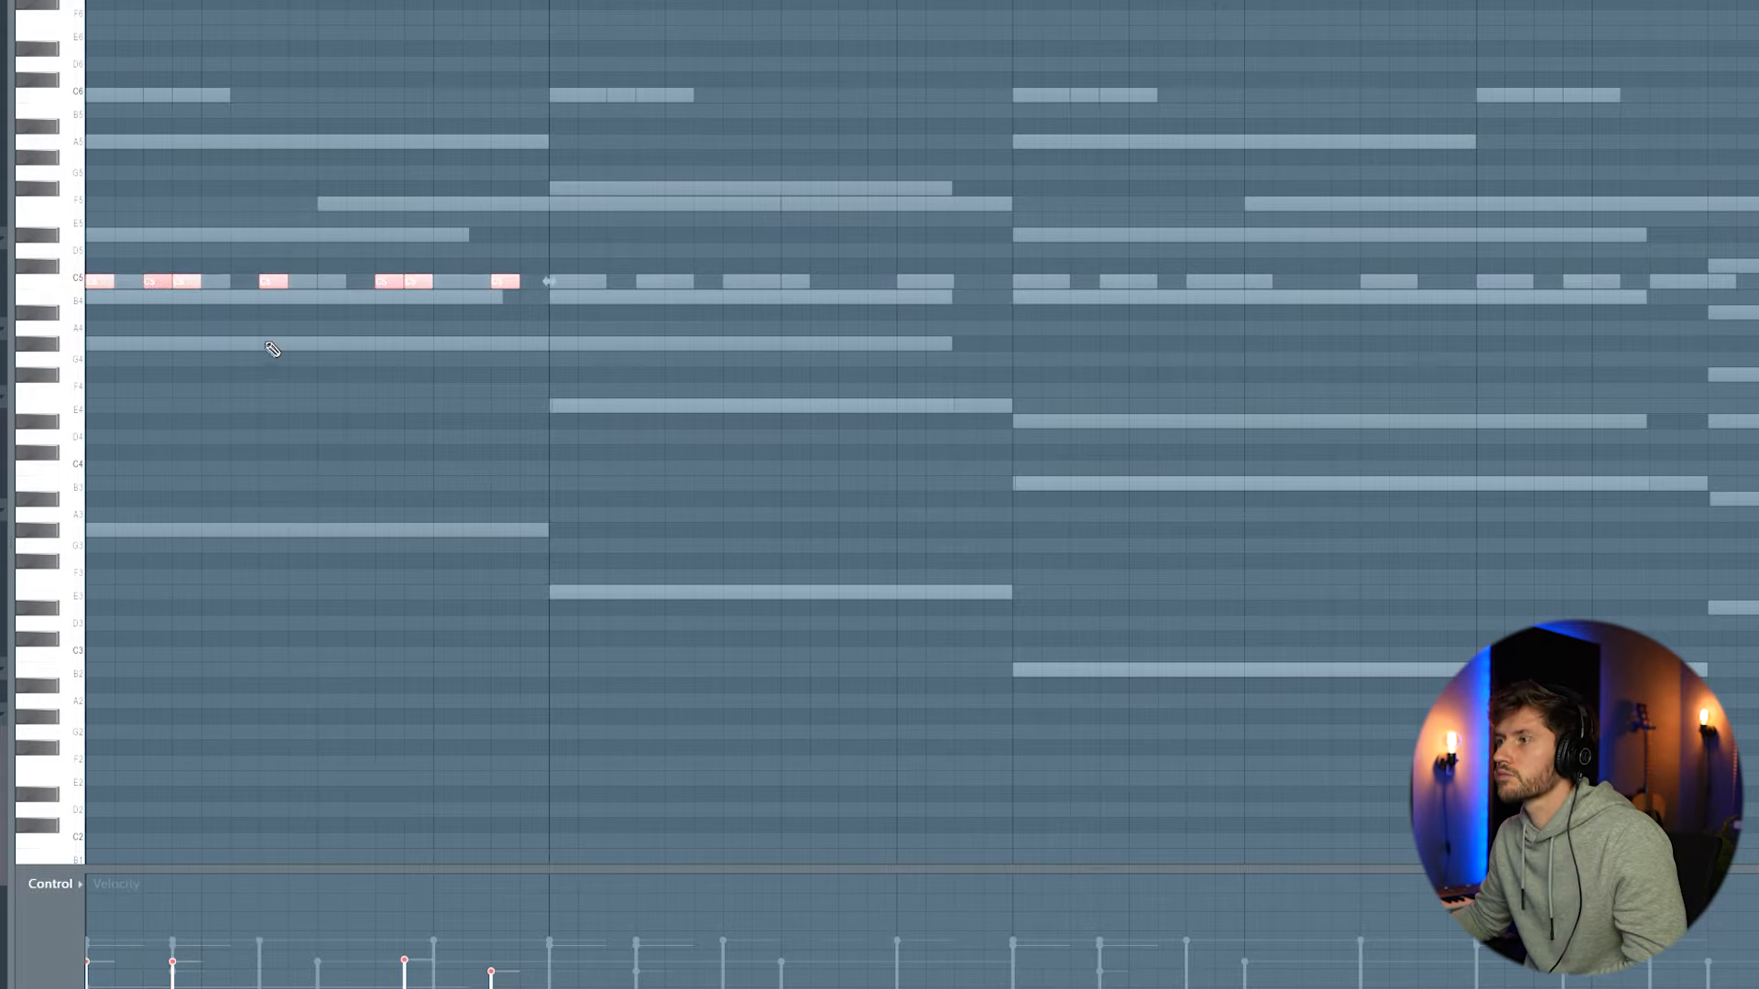
# - Audition the bamboo stick's C5 hits on steps 1, 3, 4, 7, 11, 12 and 15 and duplicate the bar into bar two
pyautogui.press('space')
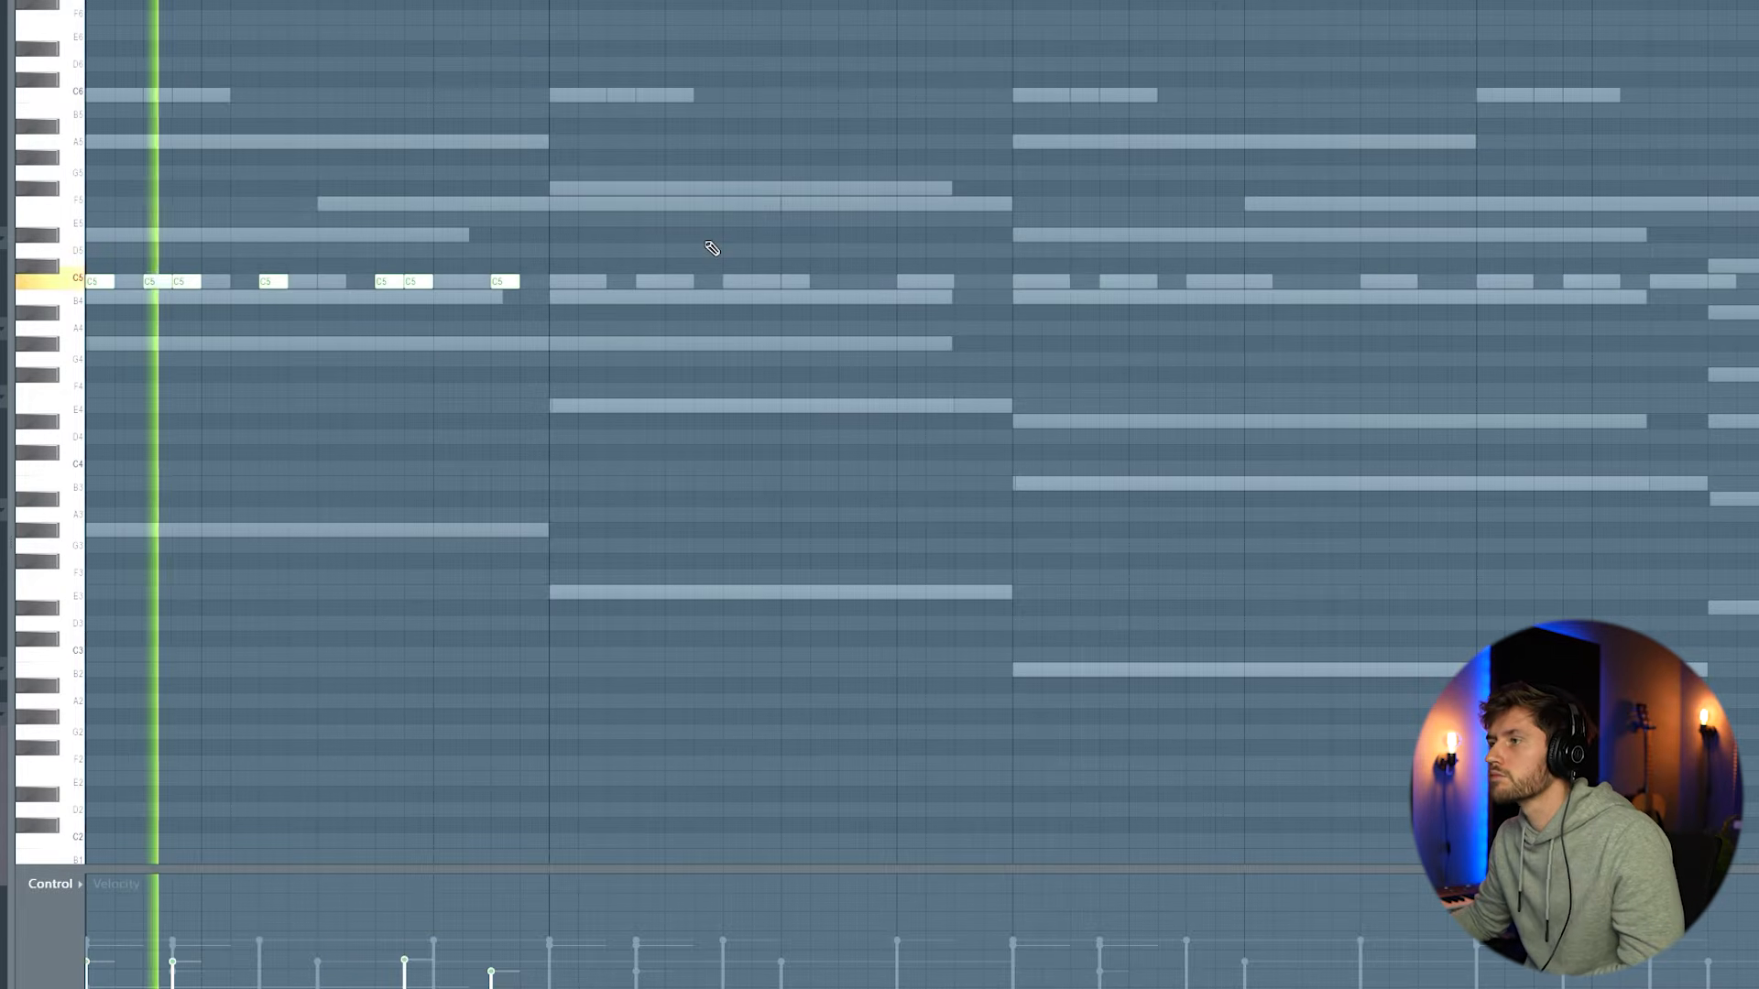
pyautogui.press('space')
pyautogui.press('space')
pyautogui.press('space')
pyautogui.press('space')
pyautogui.press('space')
pyautogui.press('space')
pyautogui.hotkey('shift', 'Right')
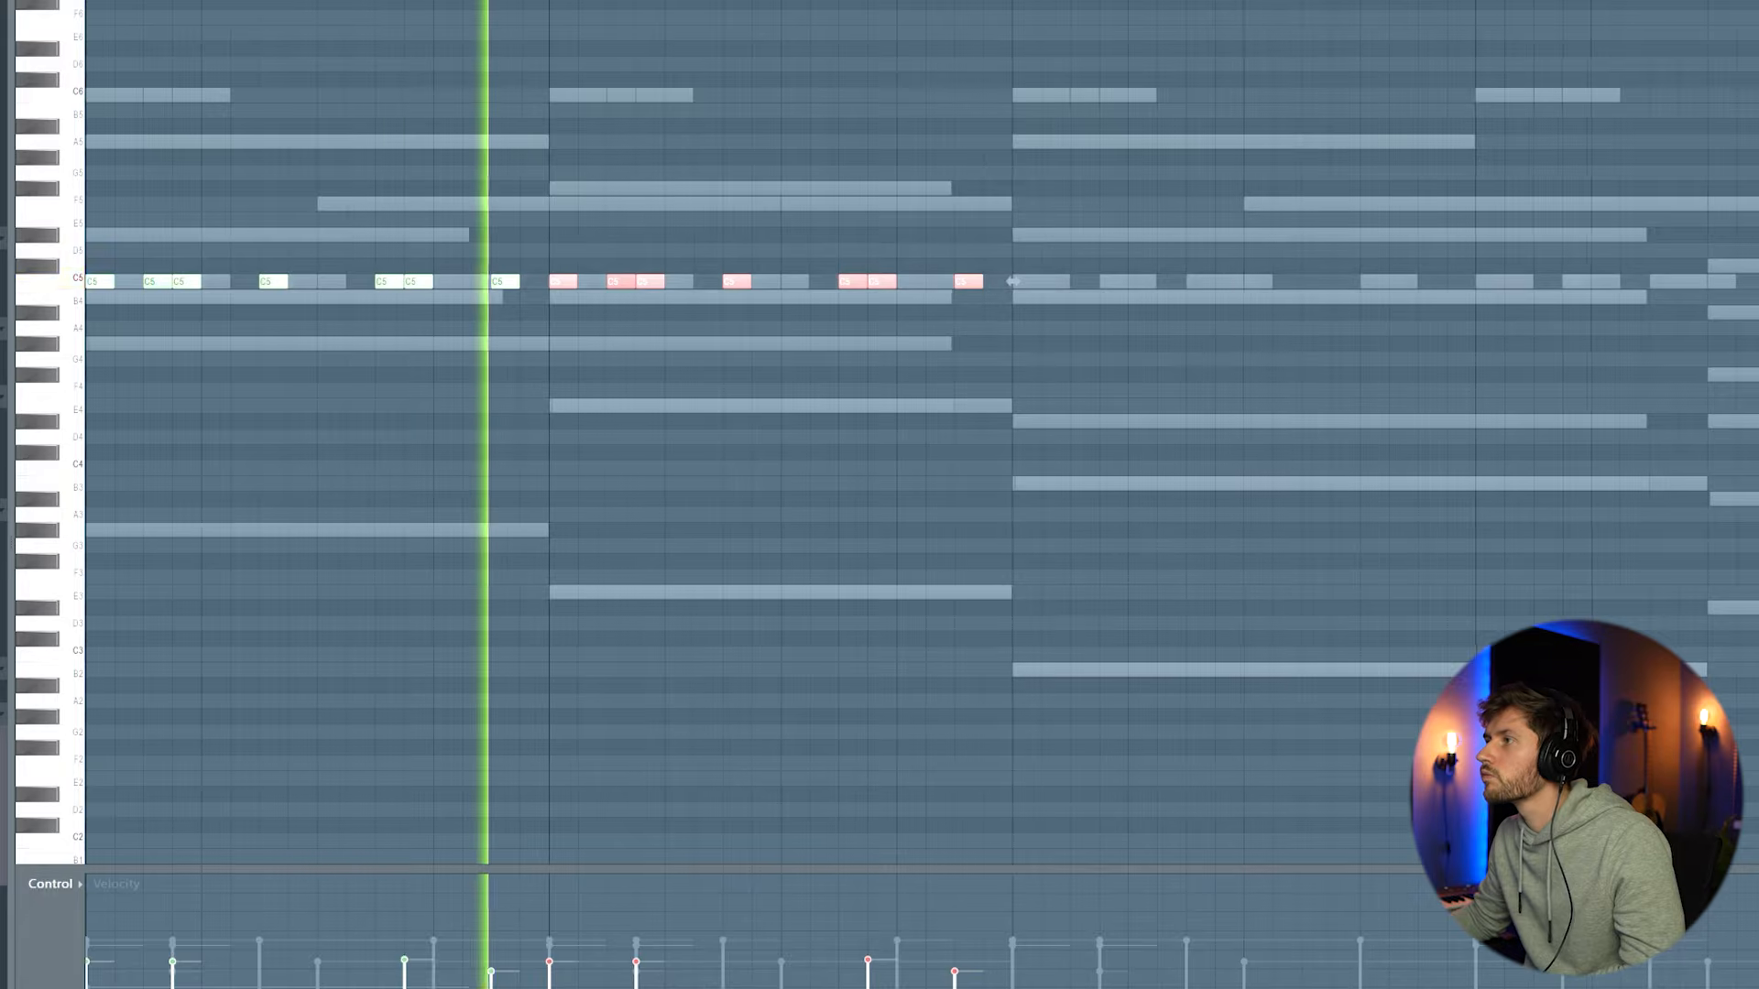
# - Extend the bamboo stick pattern through bar four and duplicate those four bars to fill bars five to eight
pyautogui.scroll(-1, 409, 244)
pyautogui.hotkey('ctrl', 'a')
pyautogui.press('space')
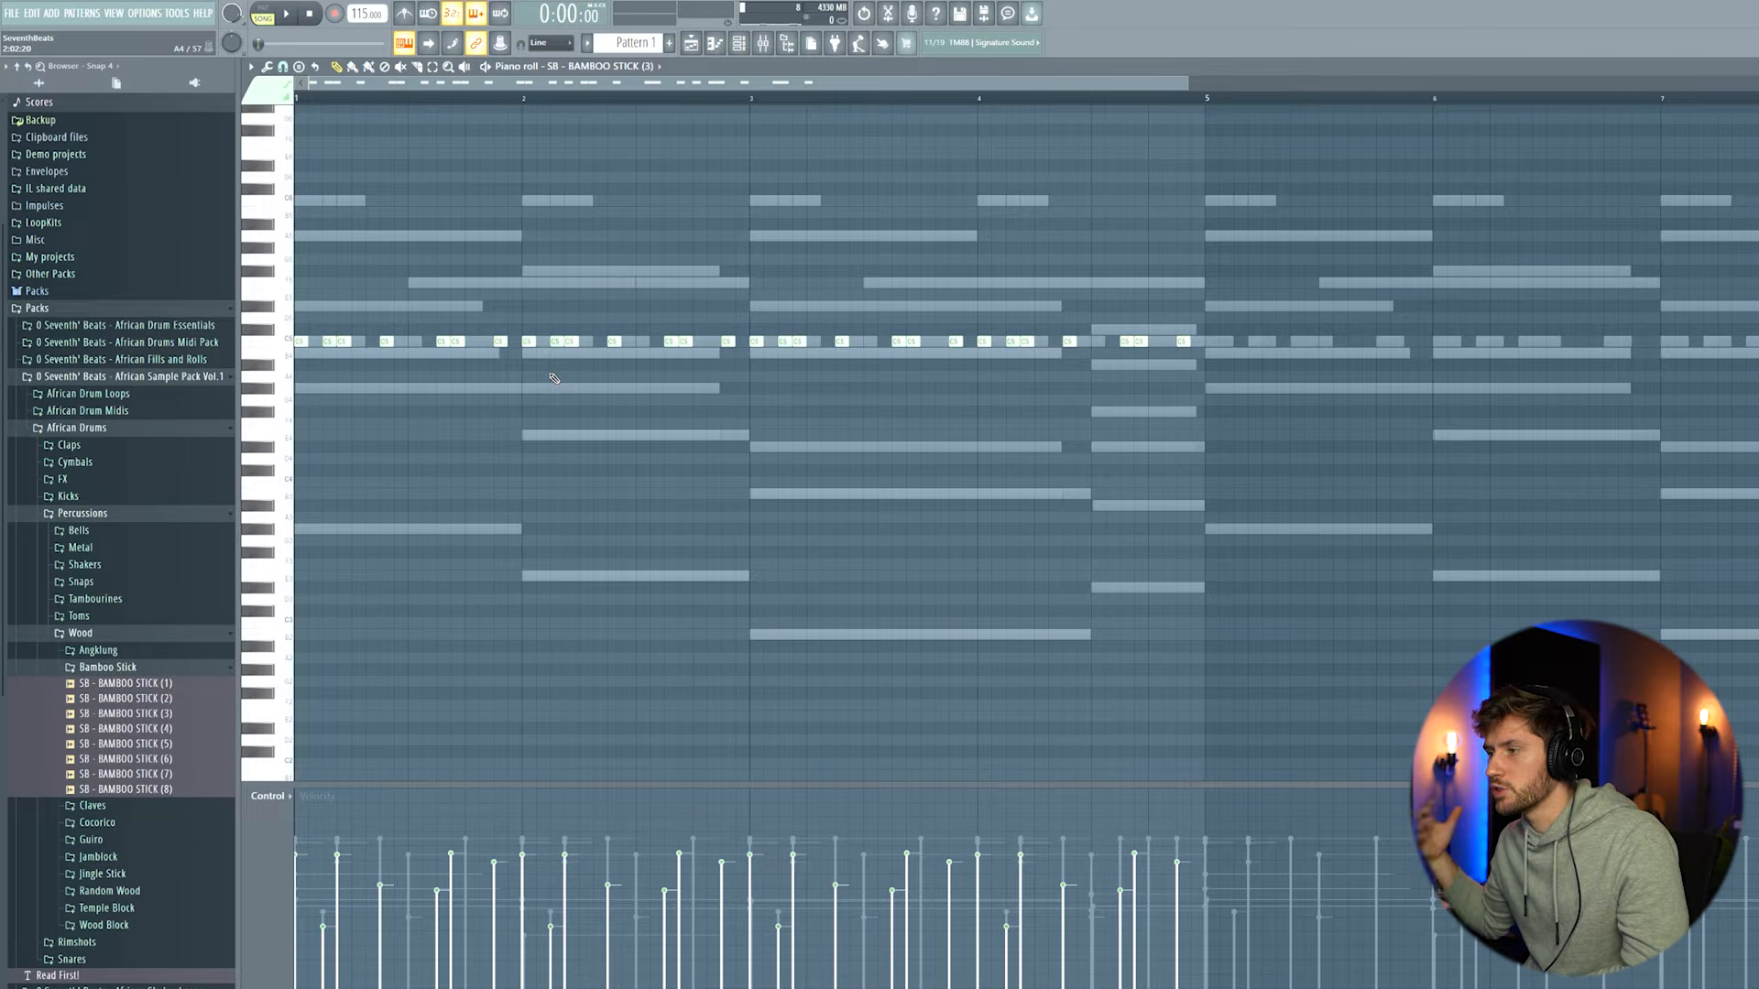
pyautogui.press('space')
pyautogui.hotkey('ctrl', 'a')
pyautogui.moveTo(551, 83); pyautogui.dragTo(1053, 124)
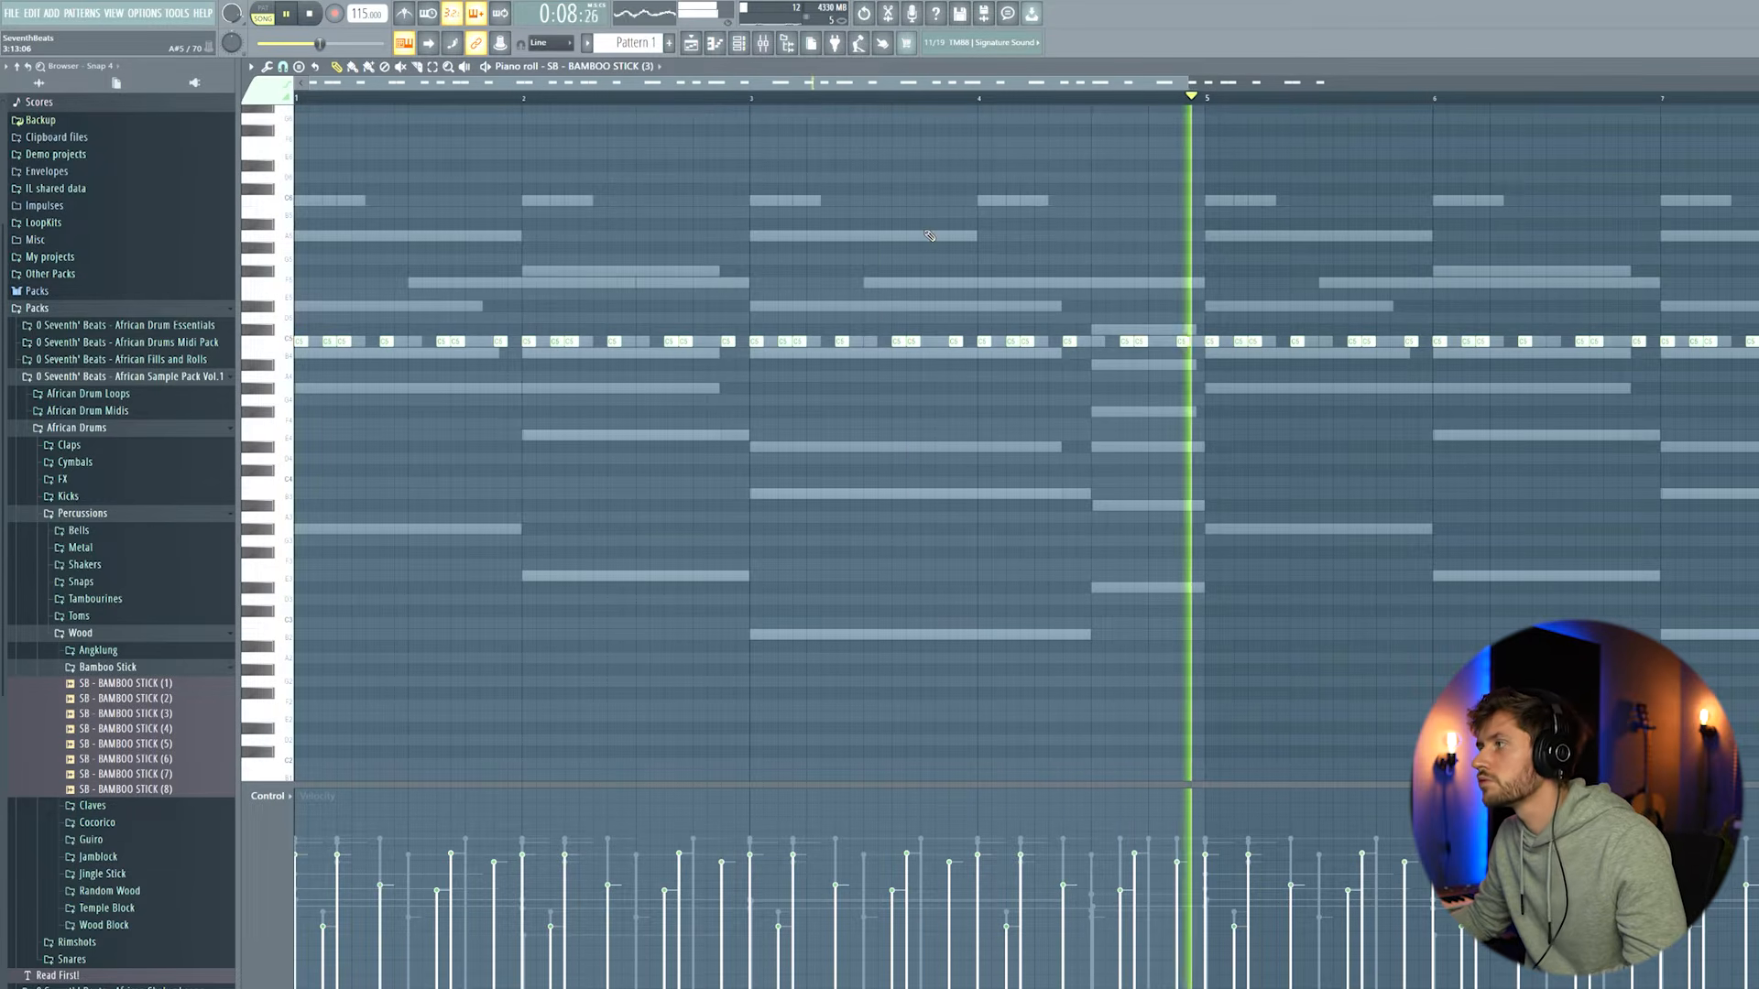
pyautogui.press('space')
# - Add SB - HAT (16) from the pack's Closed Hats folder as a channel below the bamboo stick
pyautogui.click(127, 635)
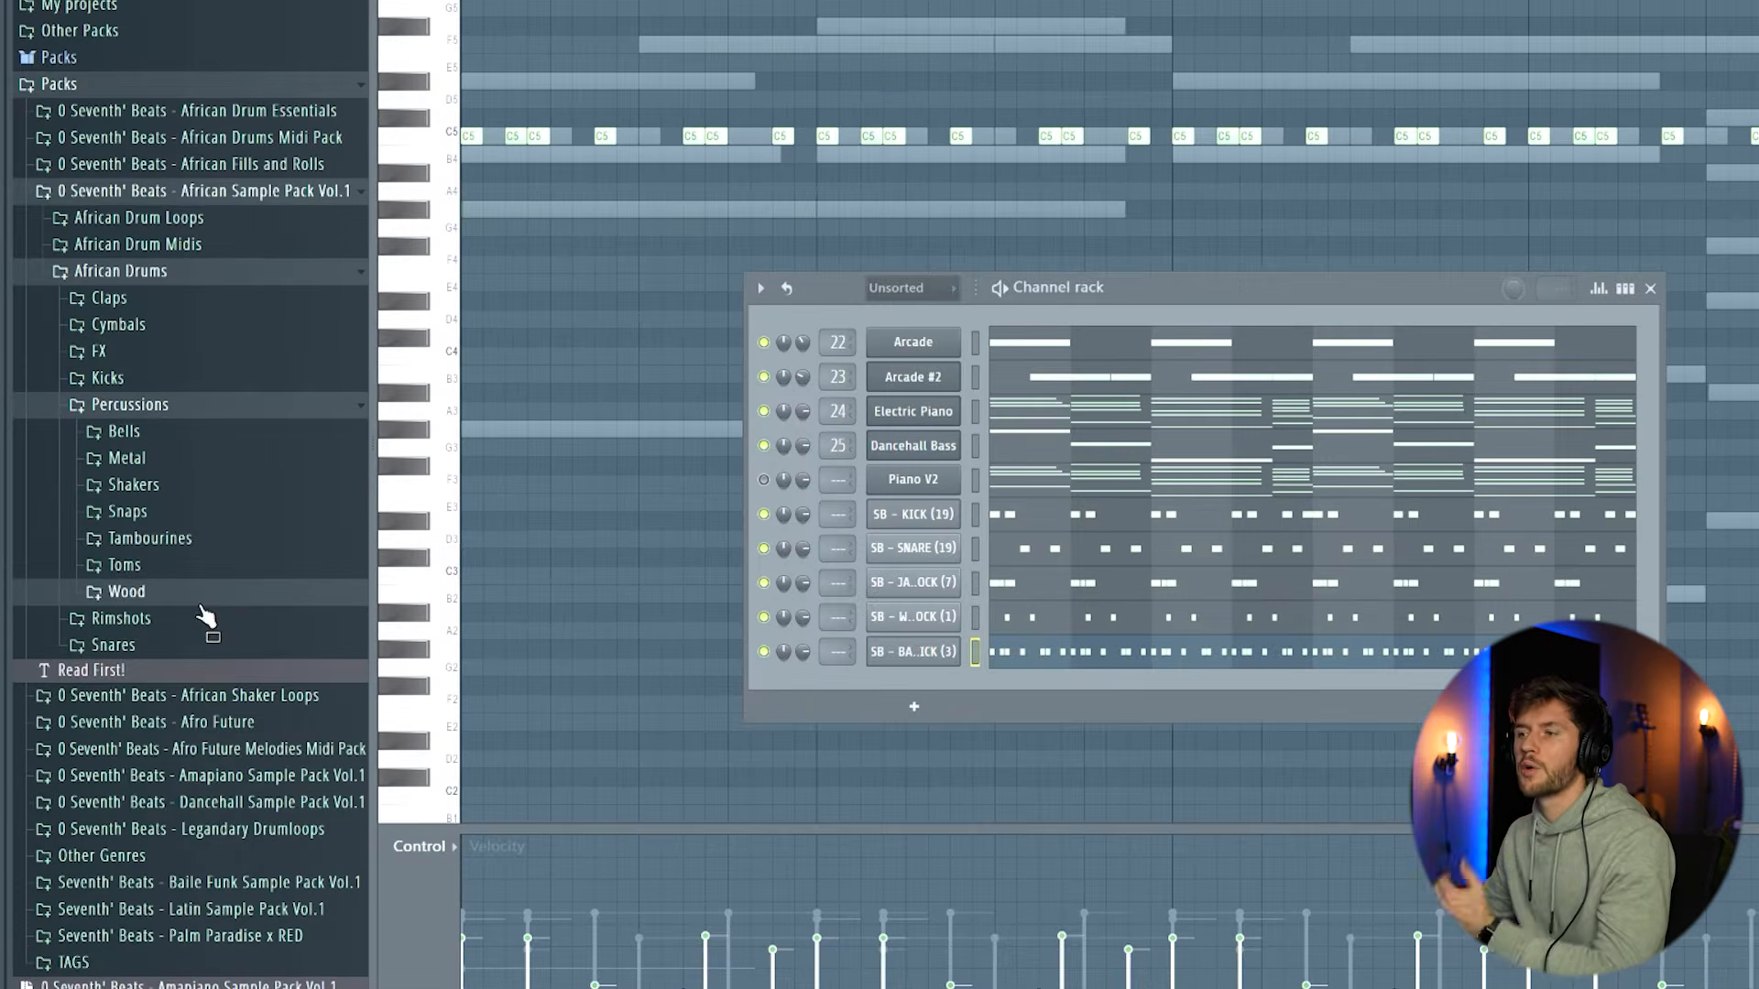
pyautogui.click(194, 412)
pyautogui.click(118, 492)
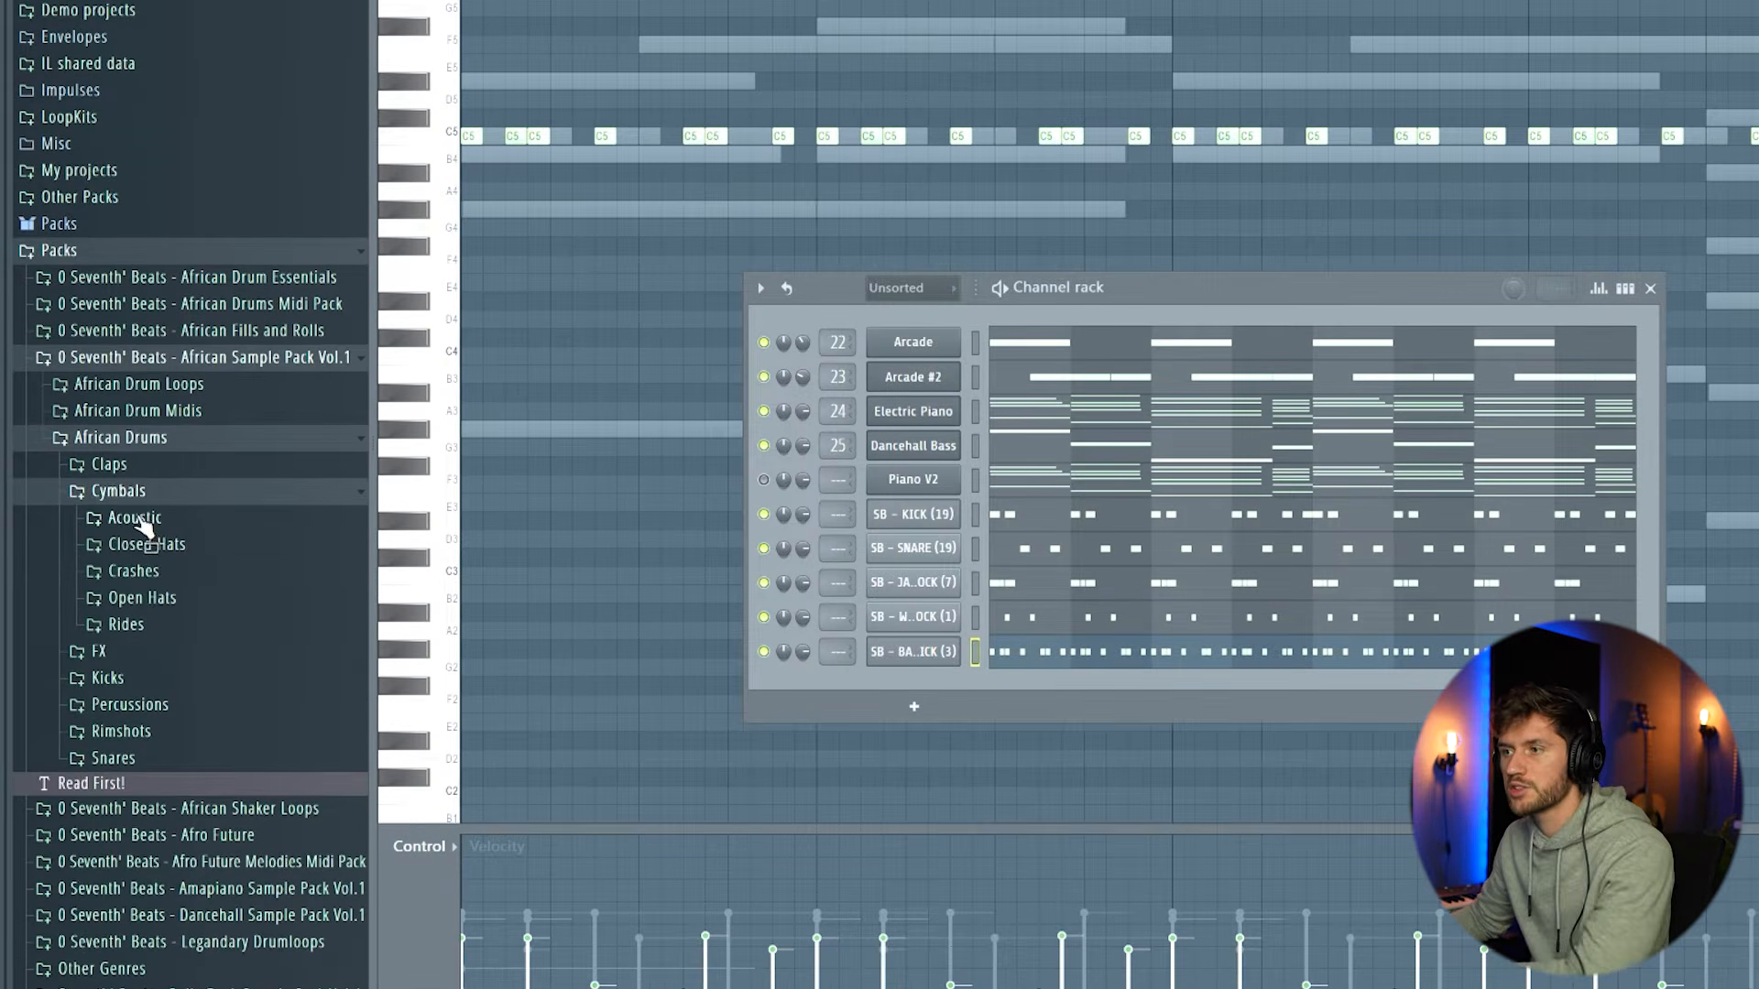
pyautogui.click(146, 544)
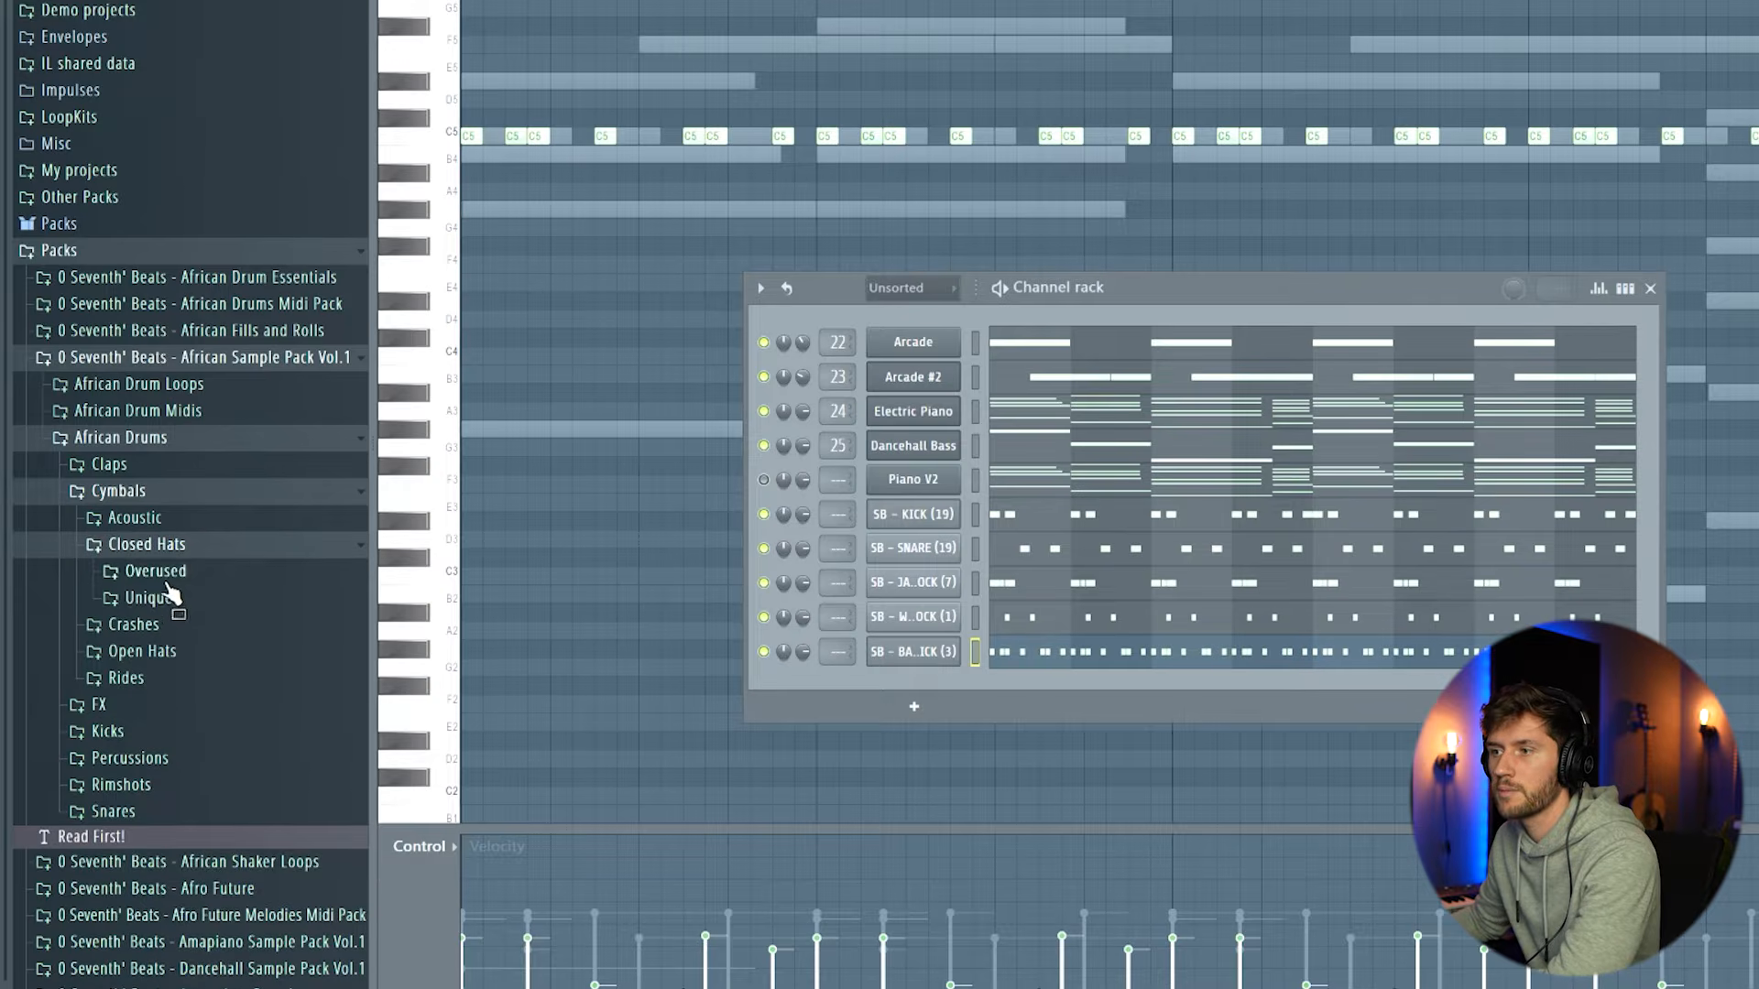
pyautogui.click(163, 575)
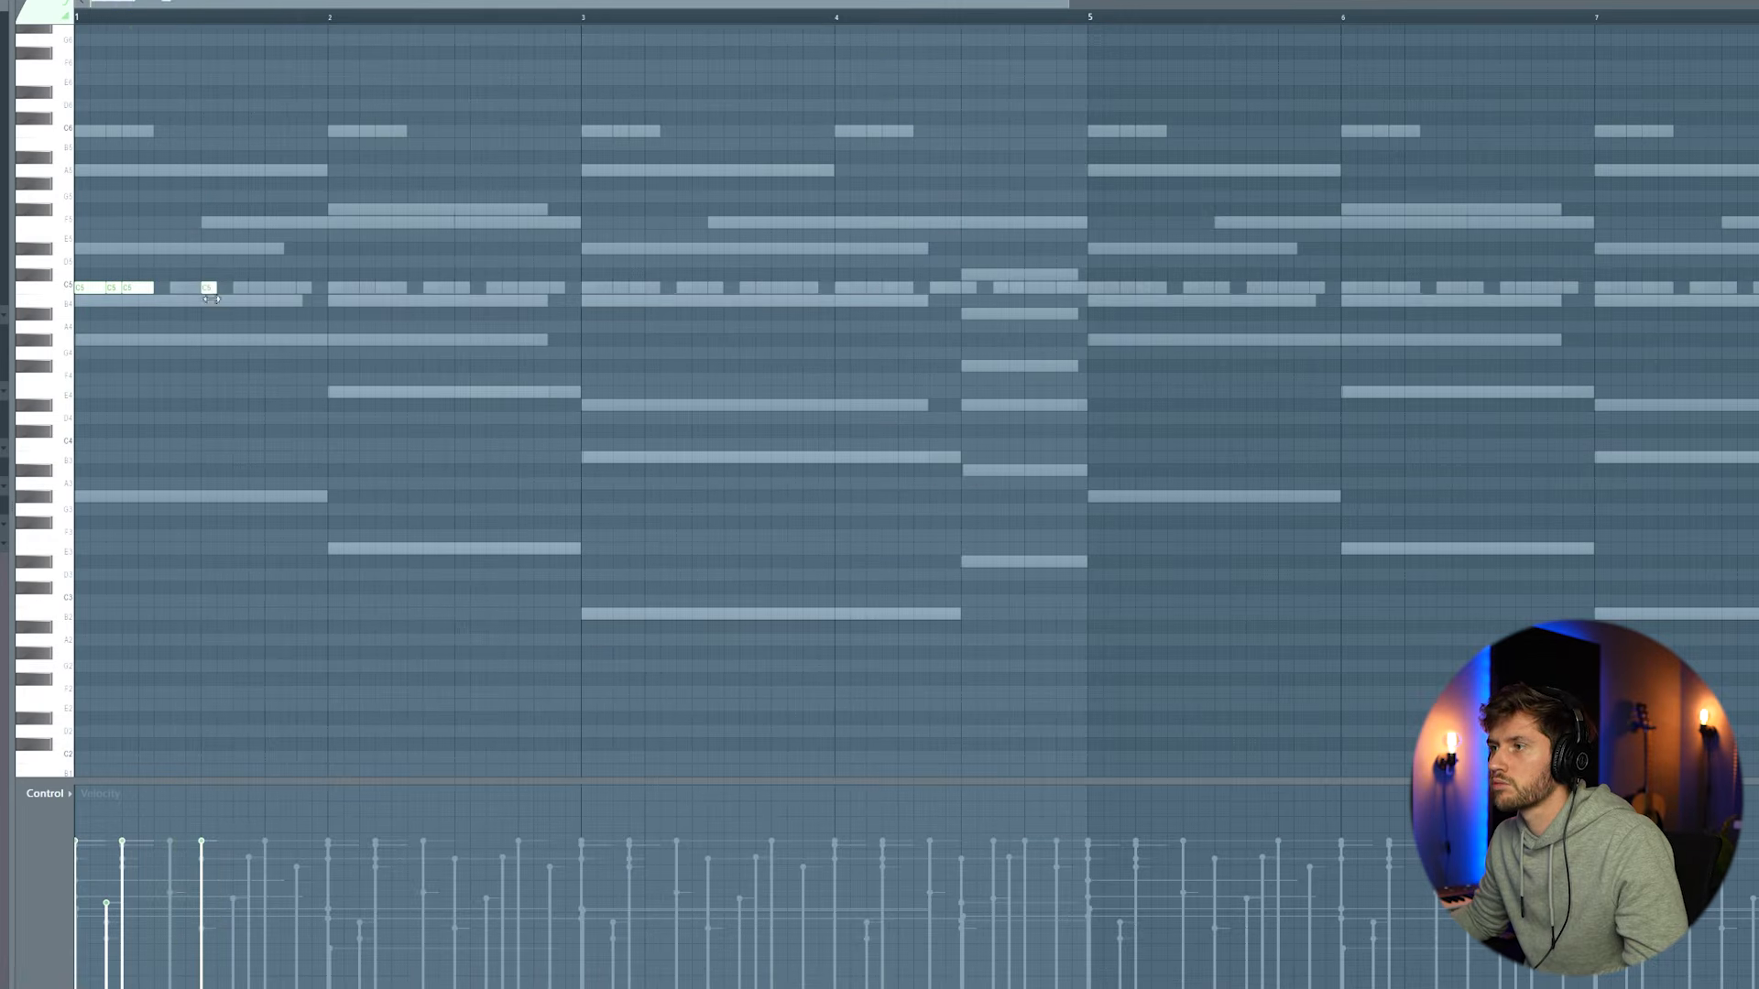
# - Build a four-bar C5 hat pattern with varied velocities and a fast roll closing bar four, and duplicate it into bars five to eight
pyautogui.press('space')
pyautogui.click(224, 286)
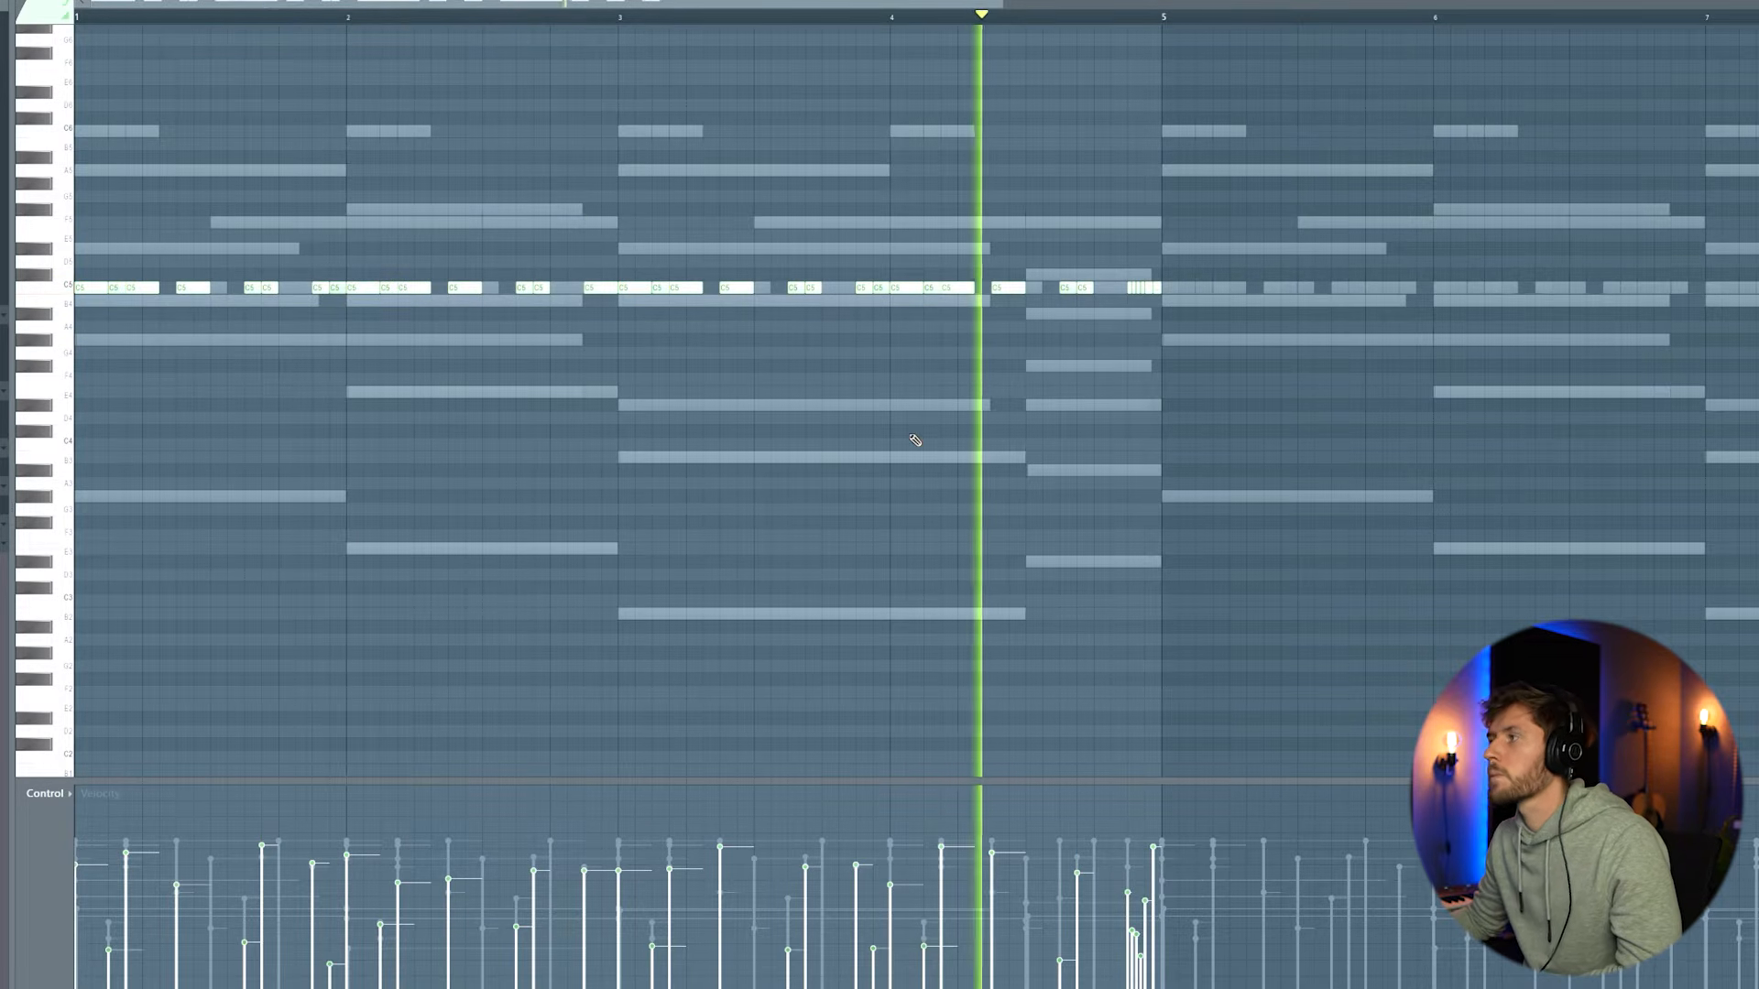
pyautogui.press('space')
pyautogui.hotkey('ctrl', 'b')
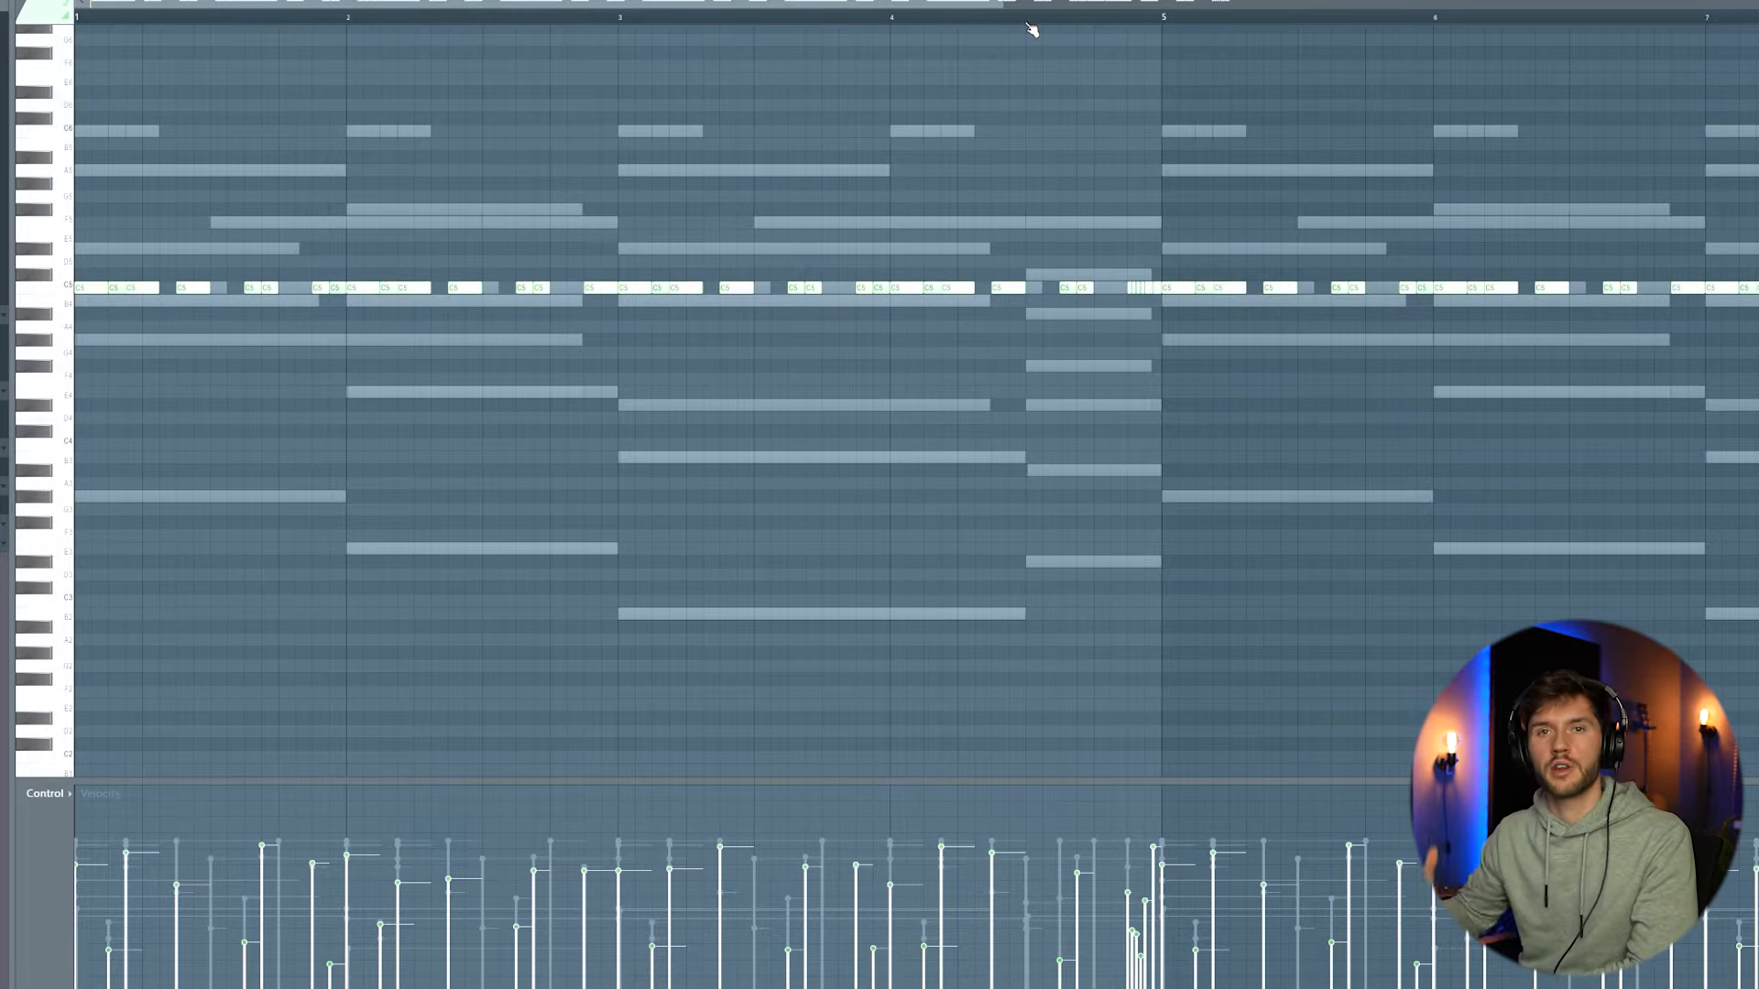
pyautogui.press('space')
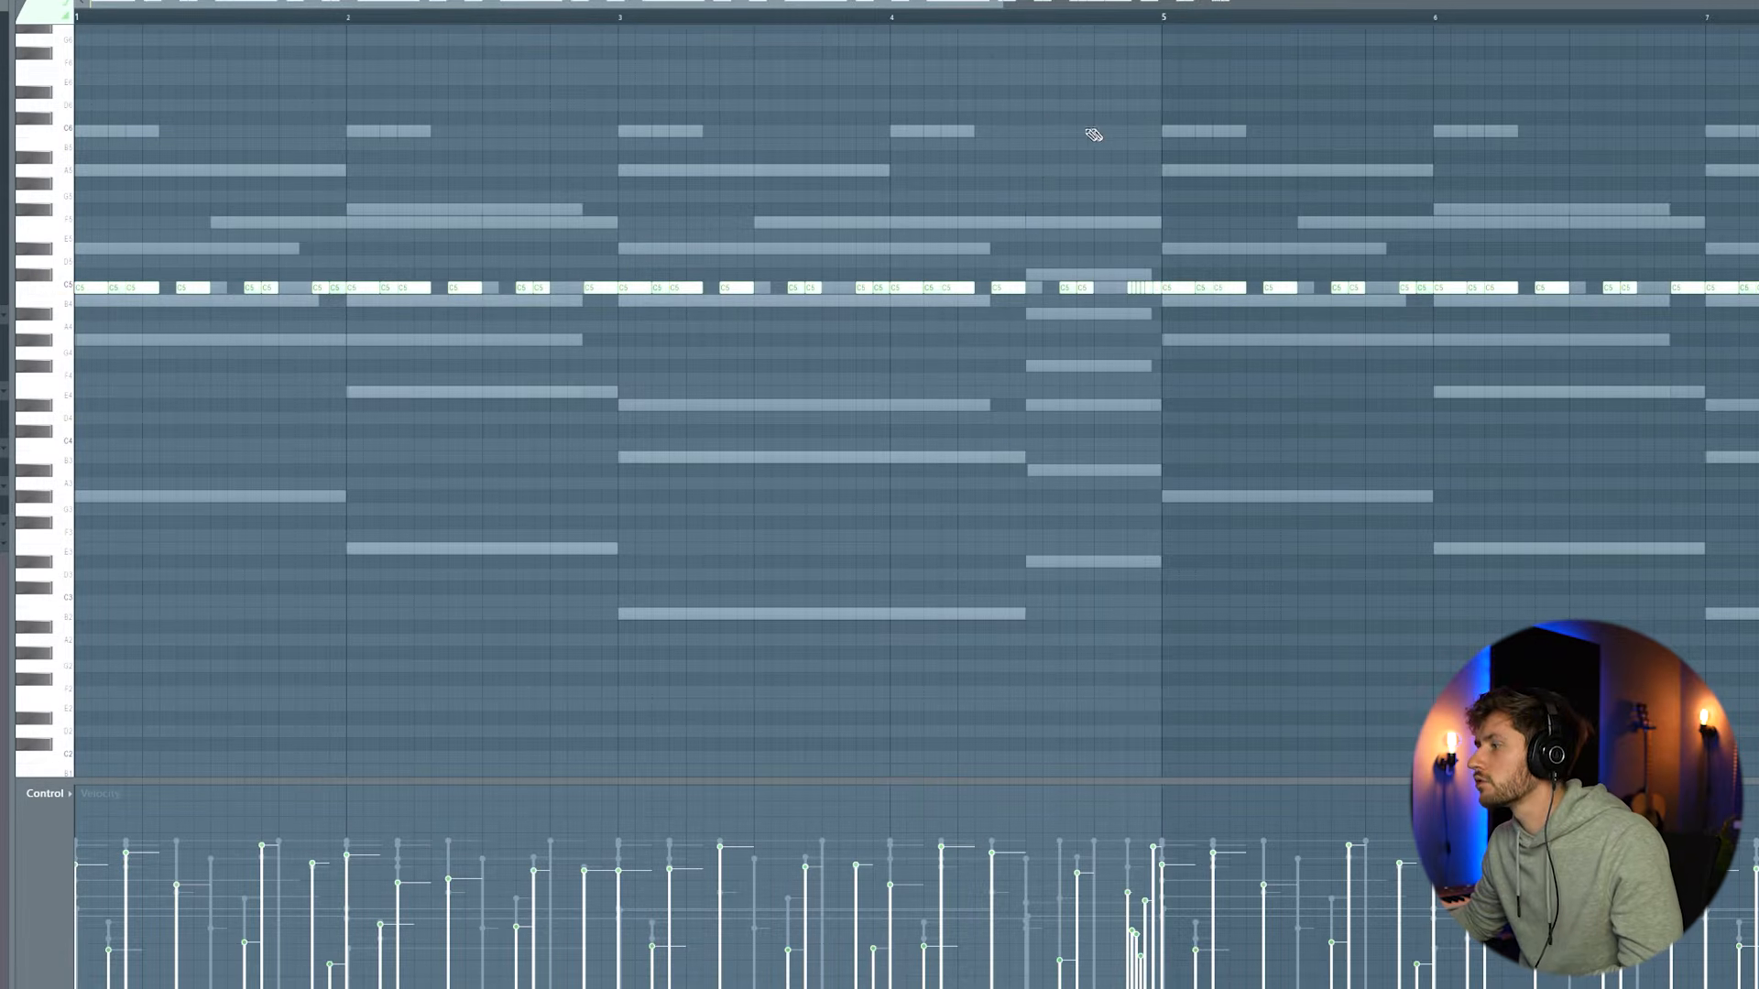
# - Add SB - OPEN HAT (6) from the short Completely Normal open hats as a channel below the closed hat
pyautogui.press('F6')
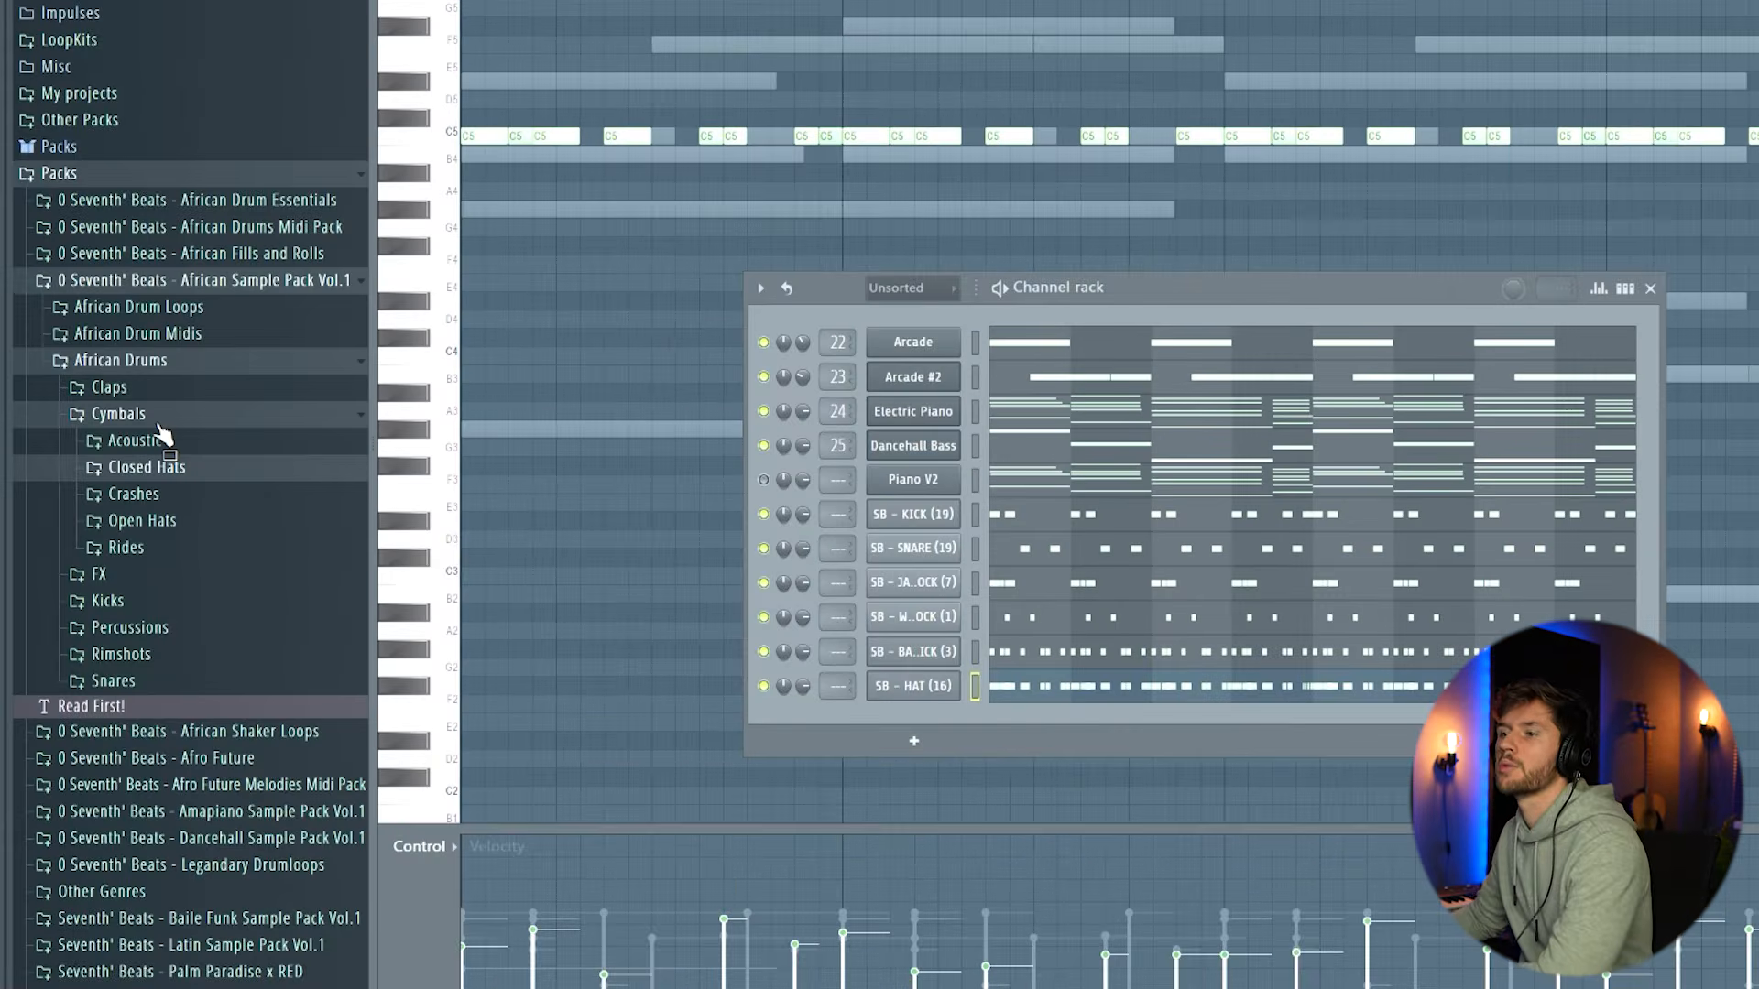
pyautogui.click(146, 495)
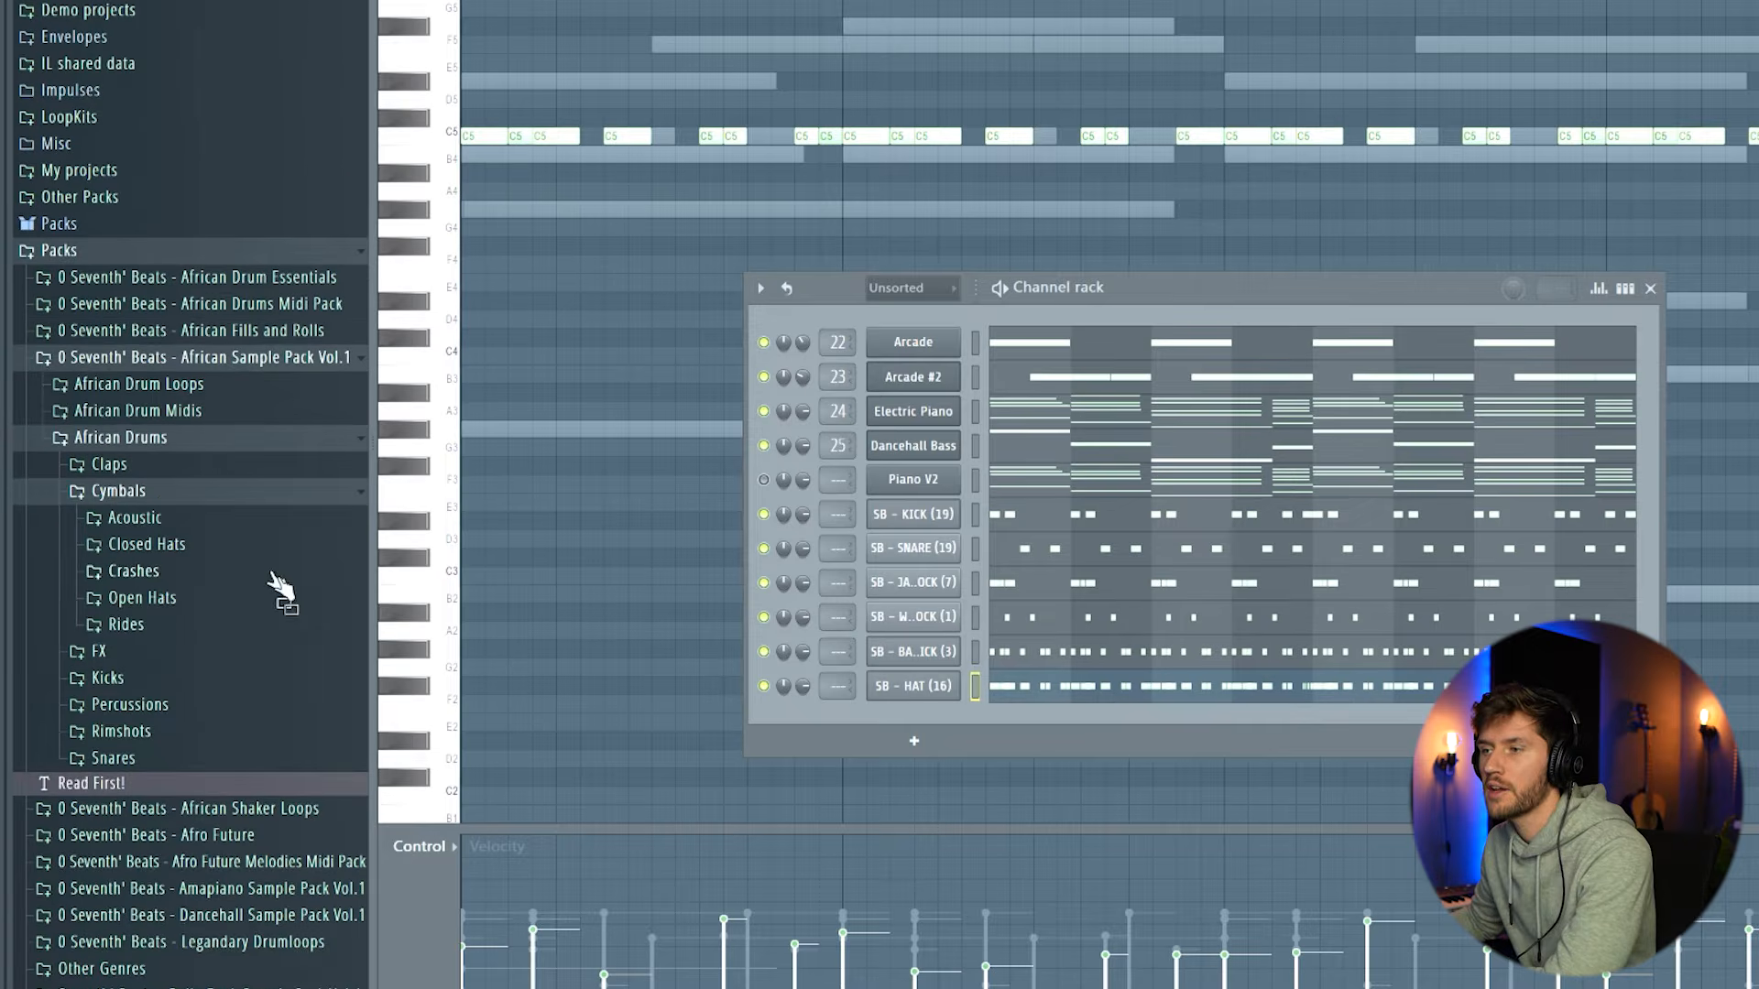
pyautogui.click(160, 601)
pyautogui.click(166, 630)
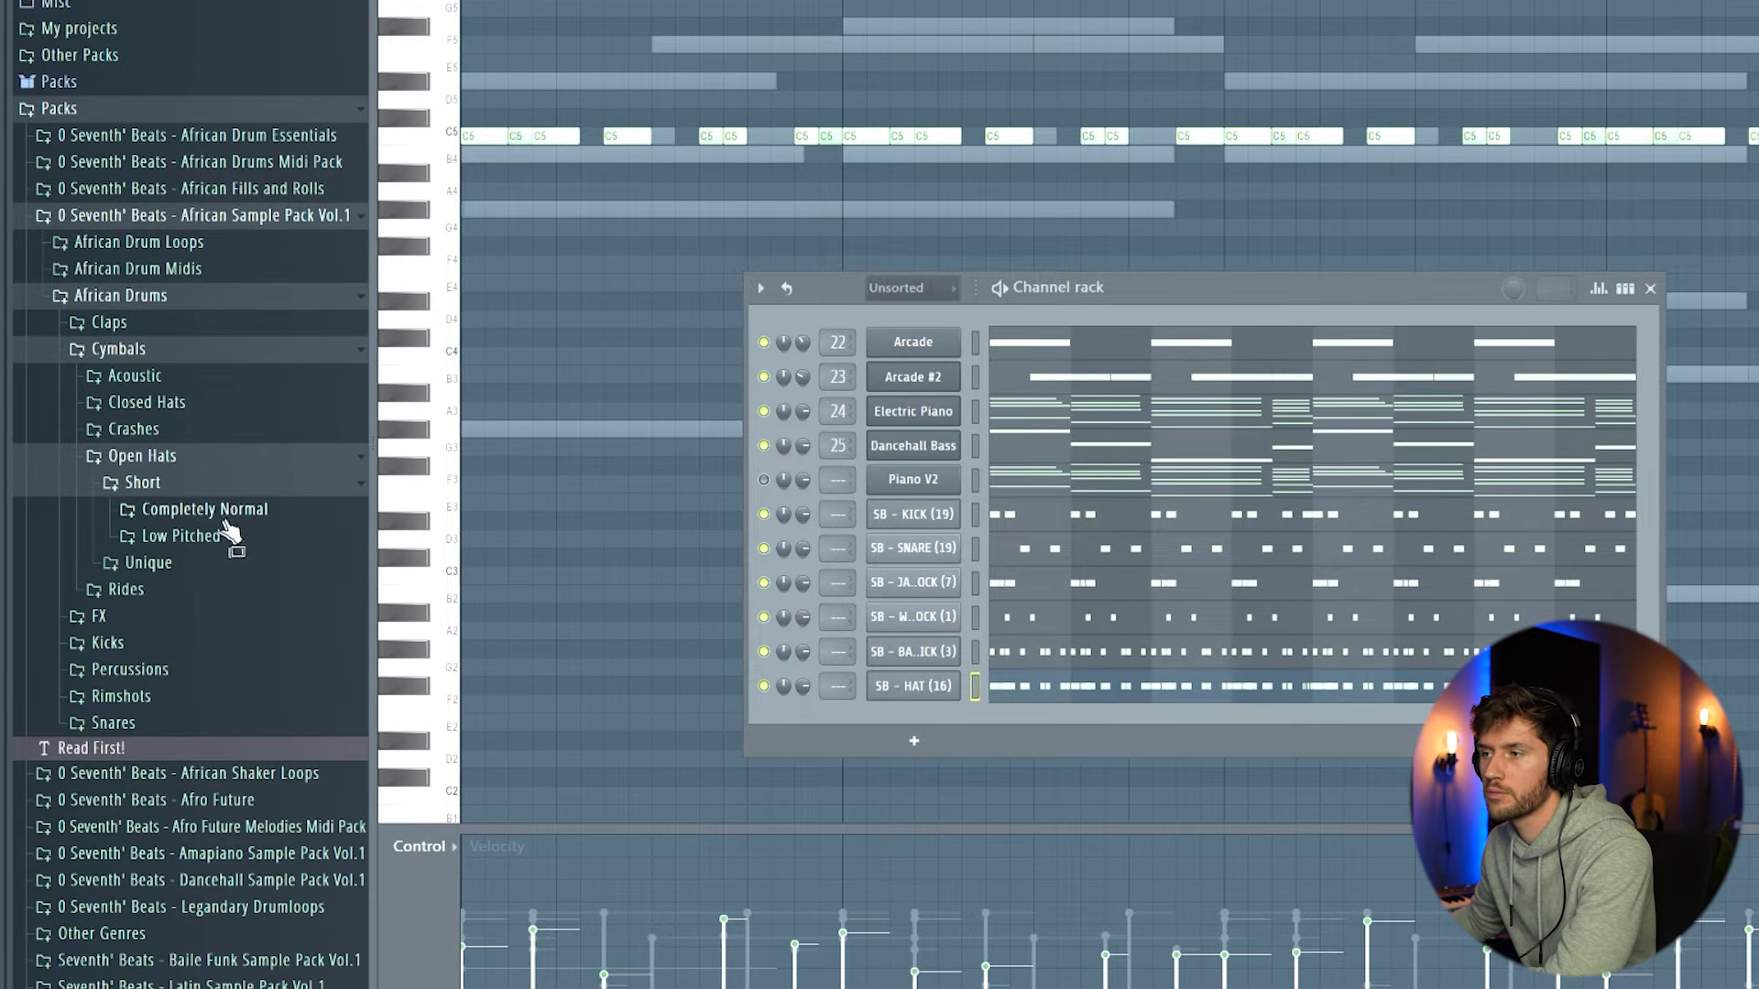
pyautogui.click(224, 524)
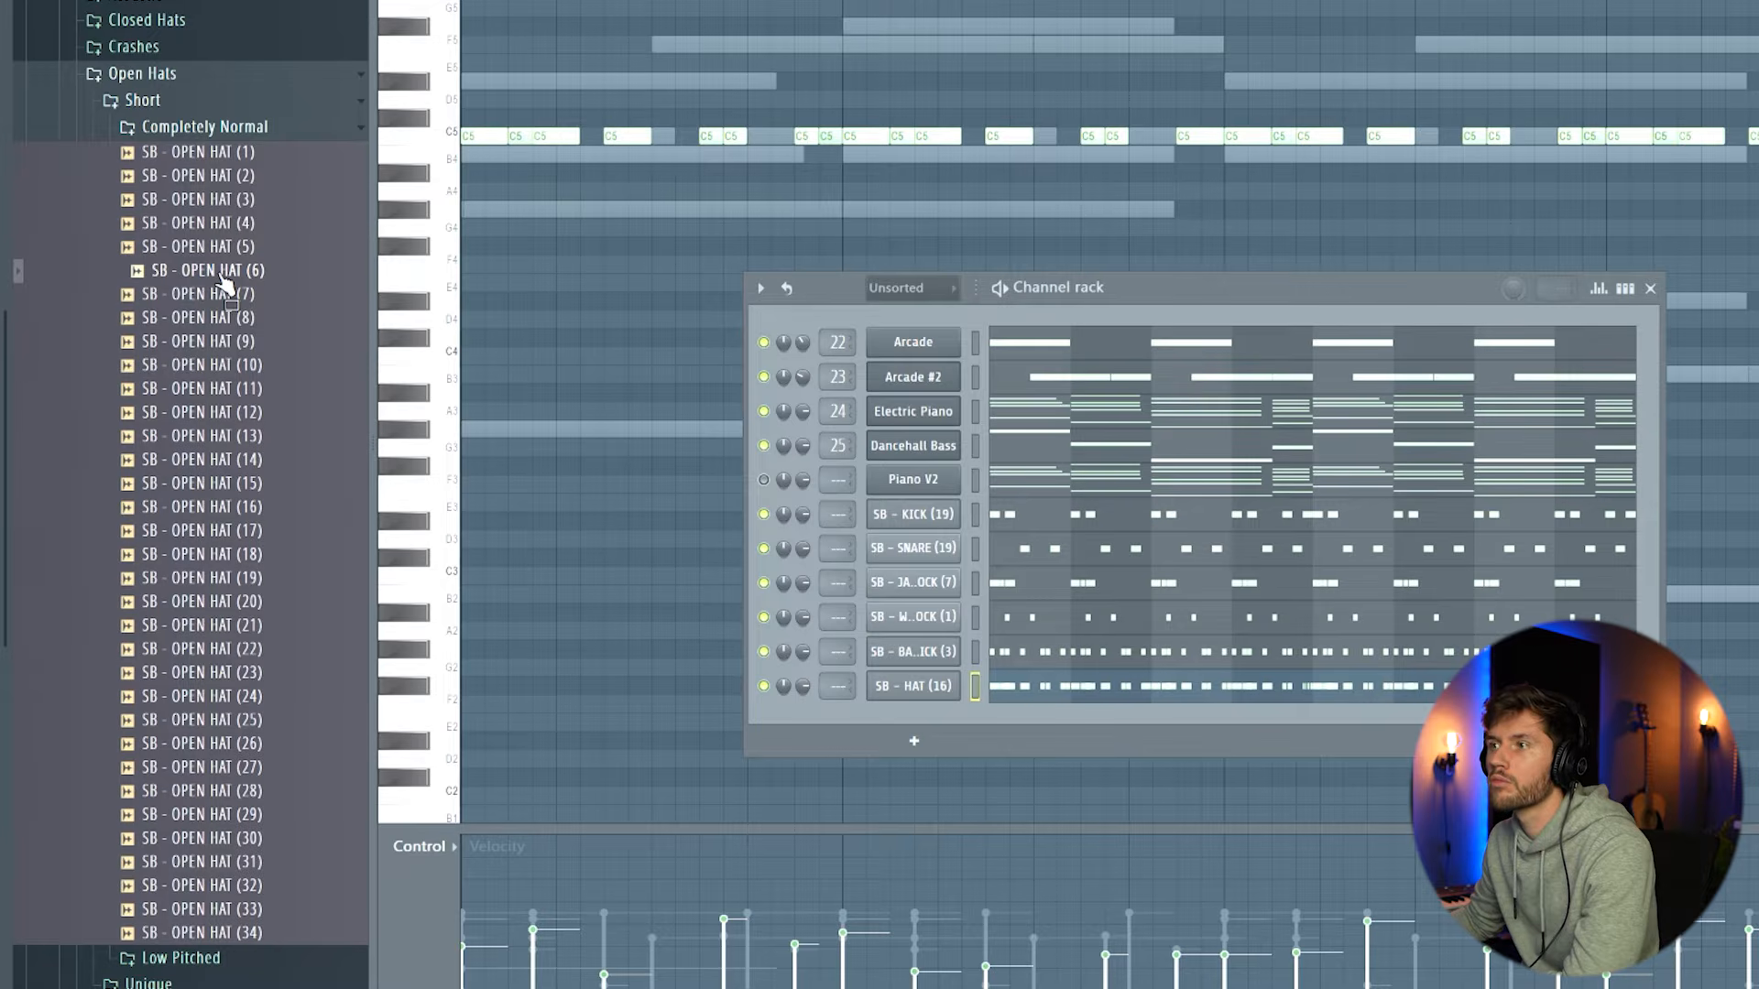
pyautogui.moveTo(989, 770); pyautogui.dragTo(953, 718)
pyautogui.moveTo(952, 718); pyautogui.dragTo(953, 718)
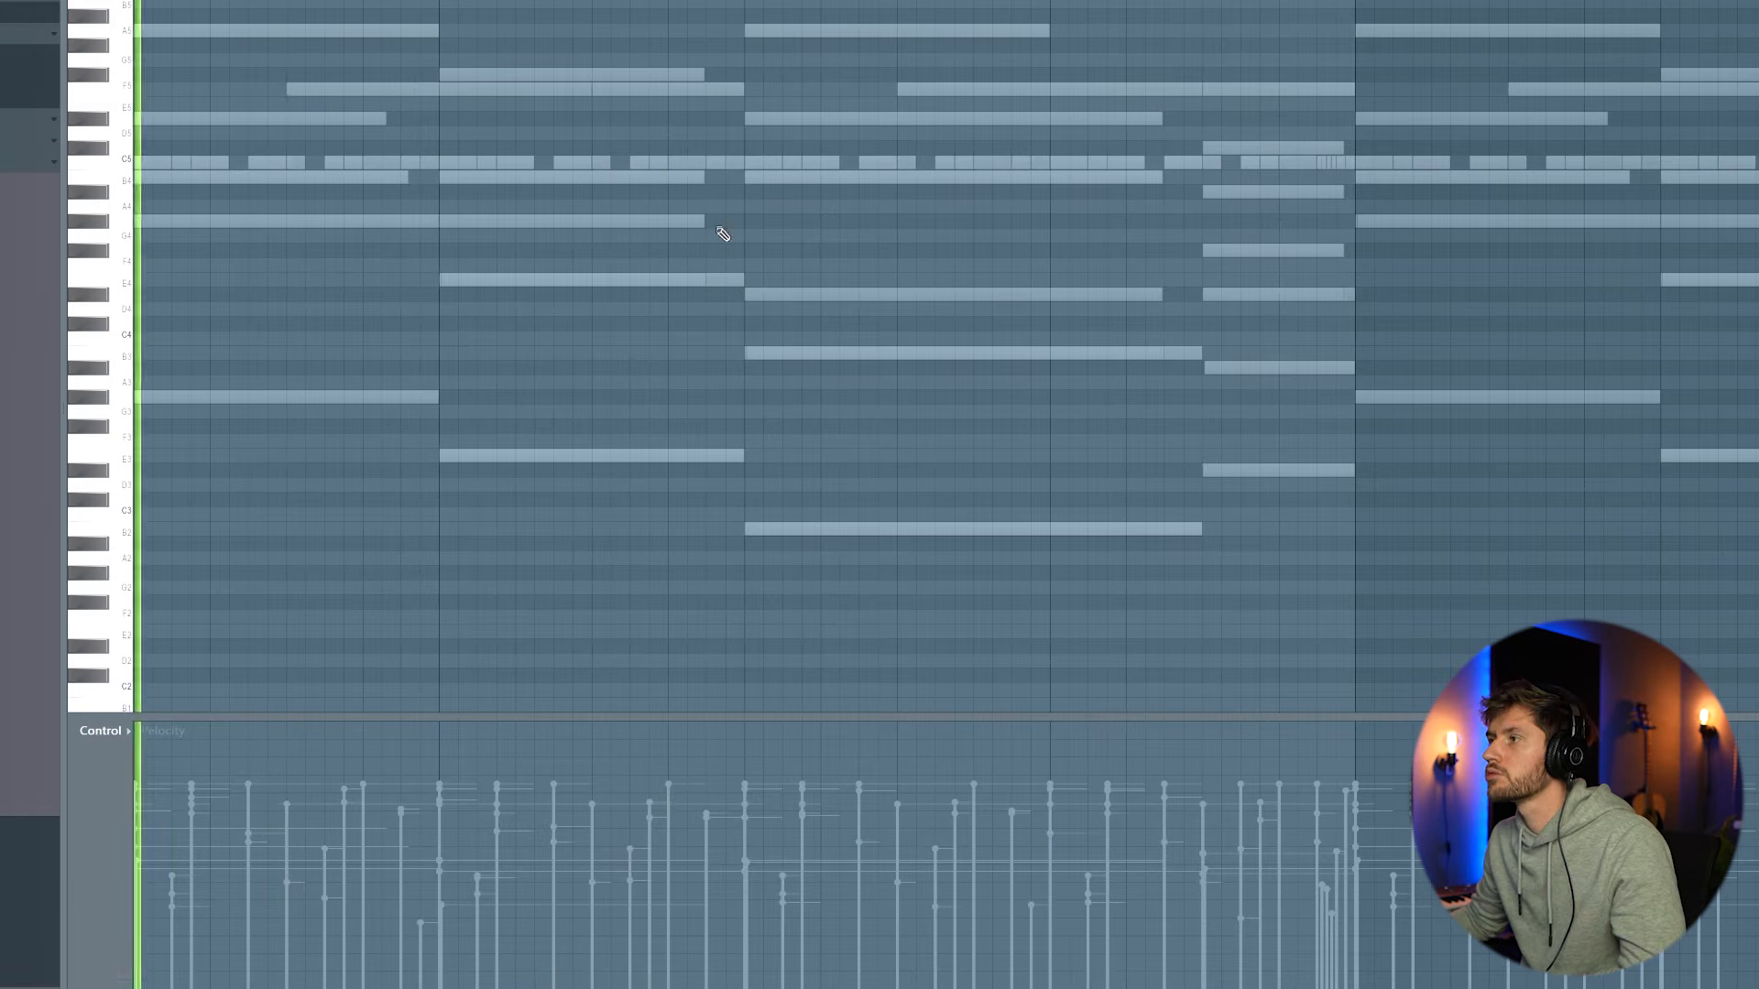
# - Draw C5 open hat hits on step 13 of bars two, four, six and eight
pyautogui.moveTo(677, 179); pyautogui.dragTo(698, 163)
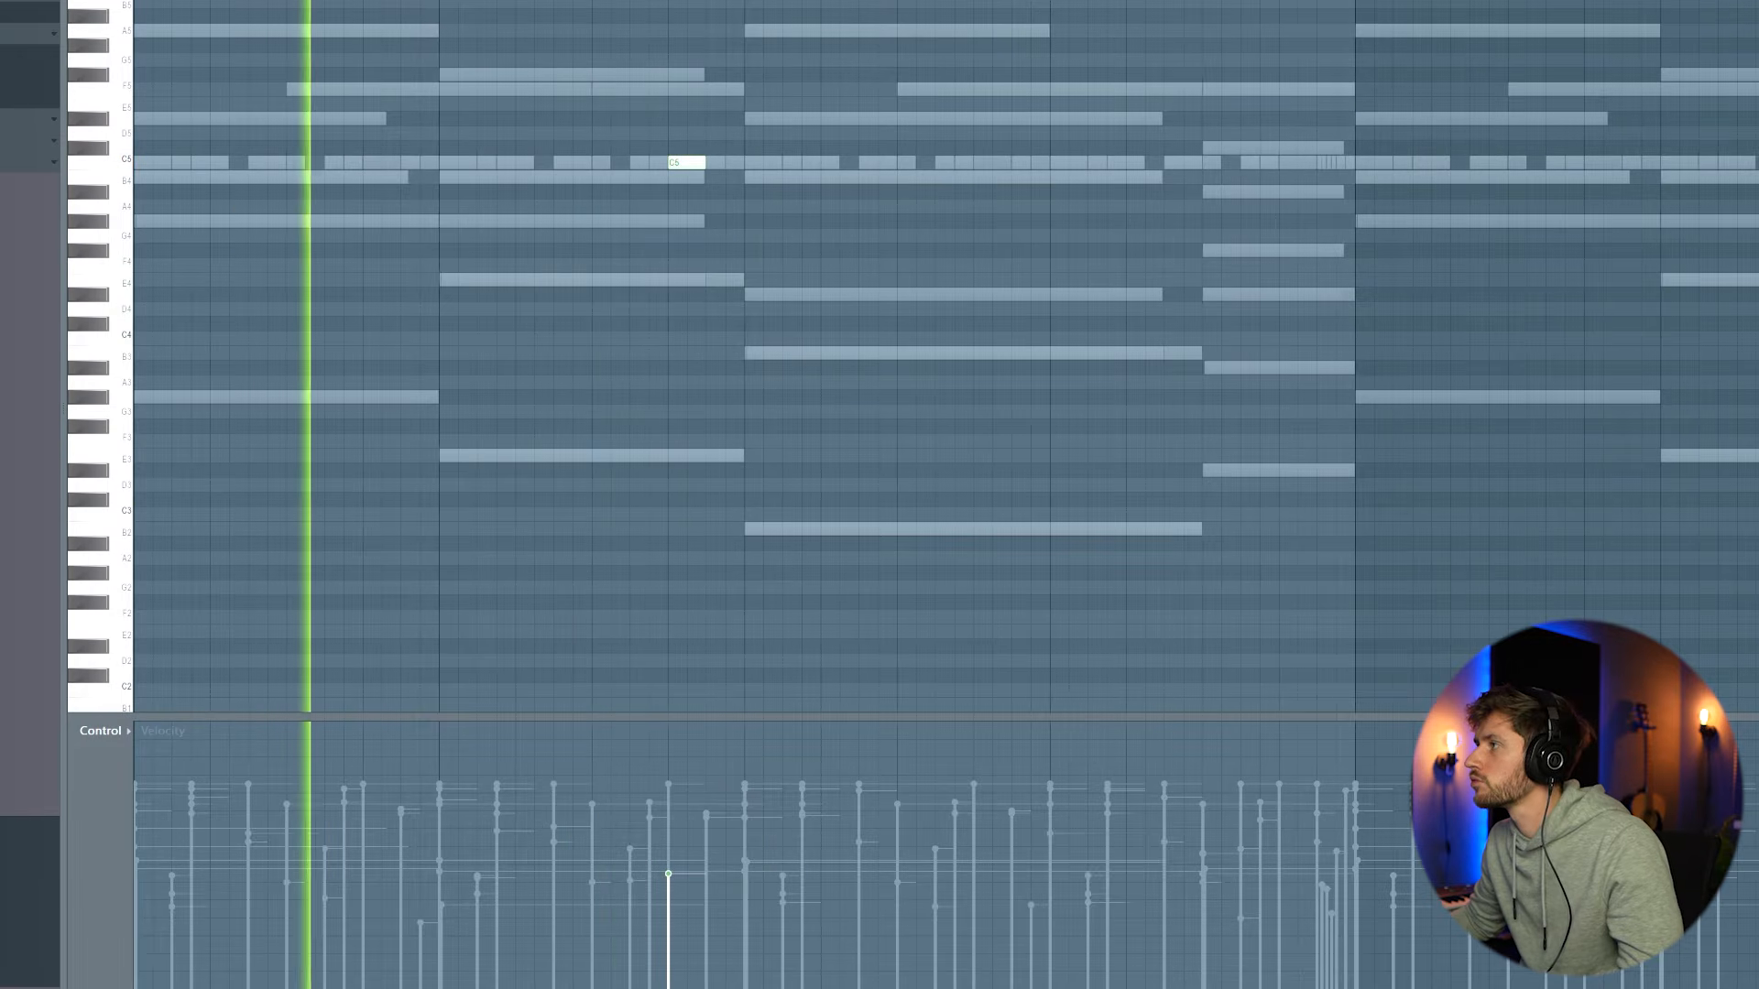
pyautogui.scroll(-2, 843, 188)
pyautogui.click(888, 163)
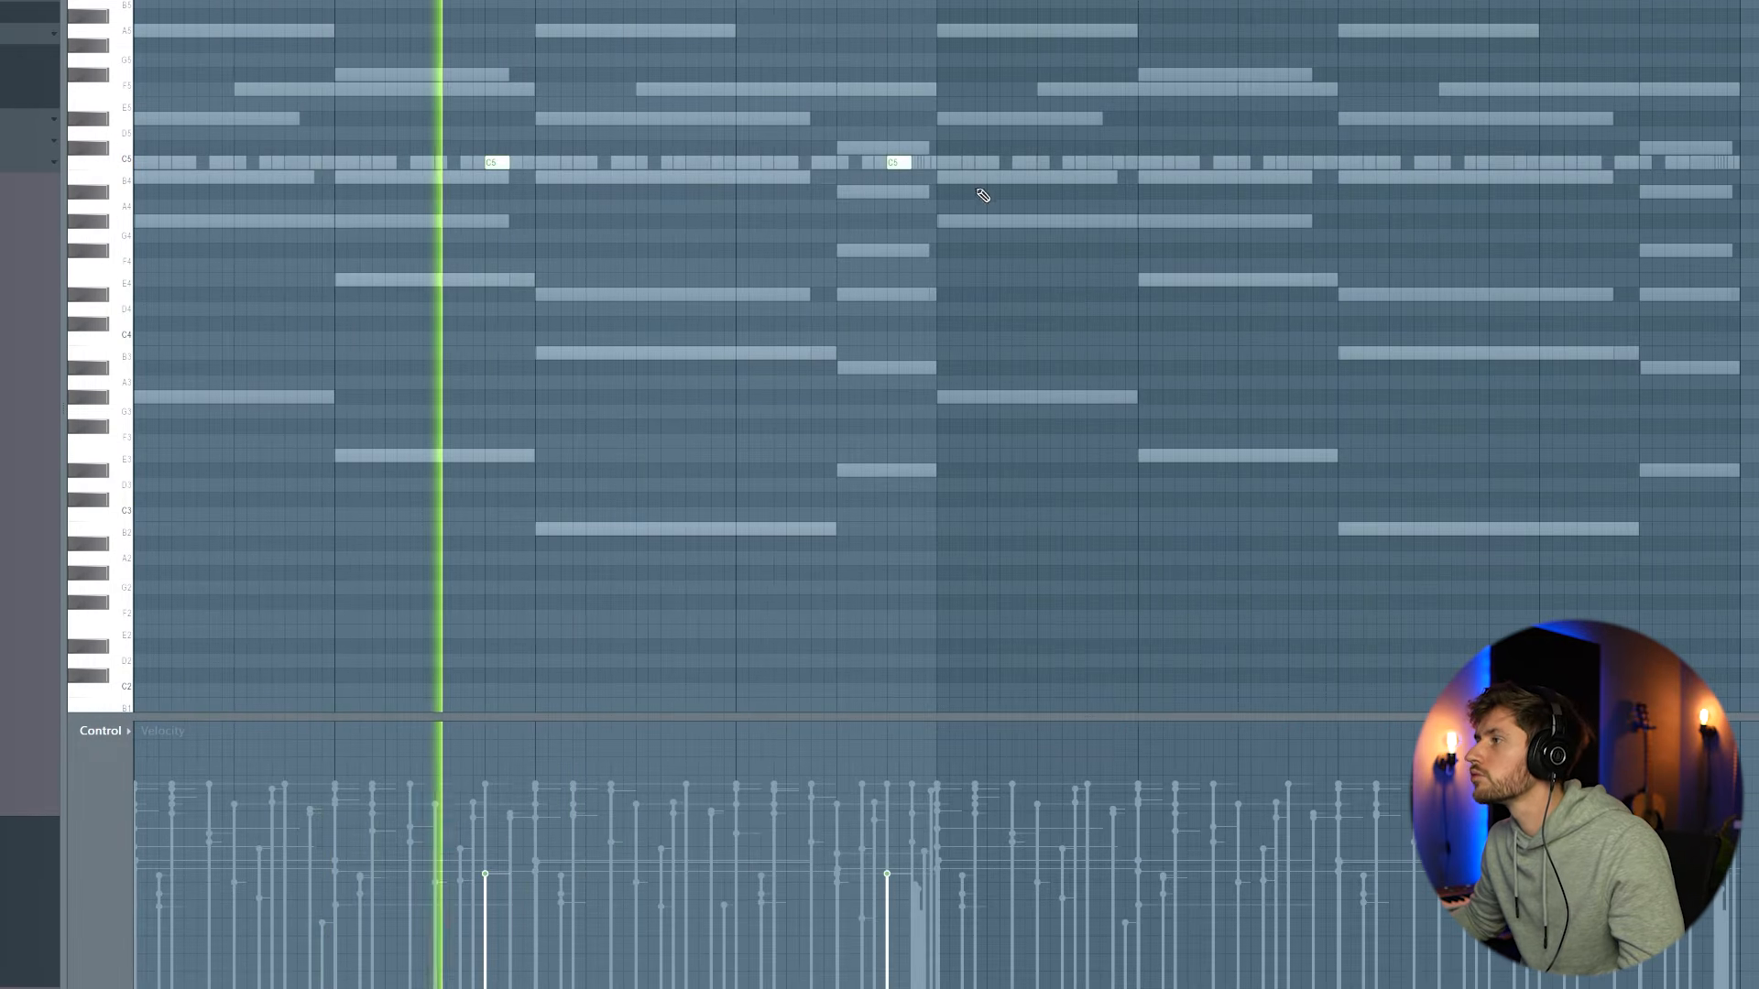
pyautogui.click(1299, 163)
pyautogui.click(1702, 164)
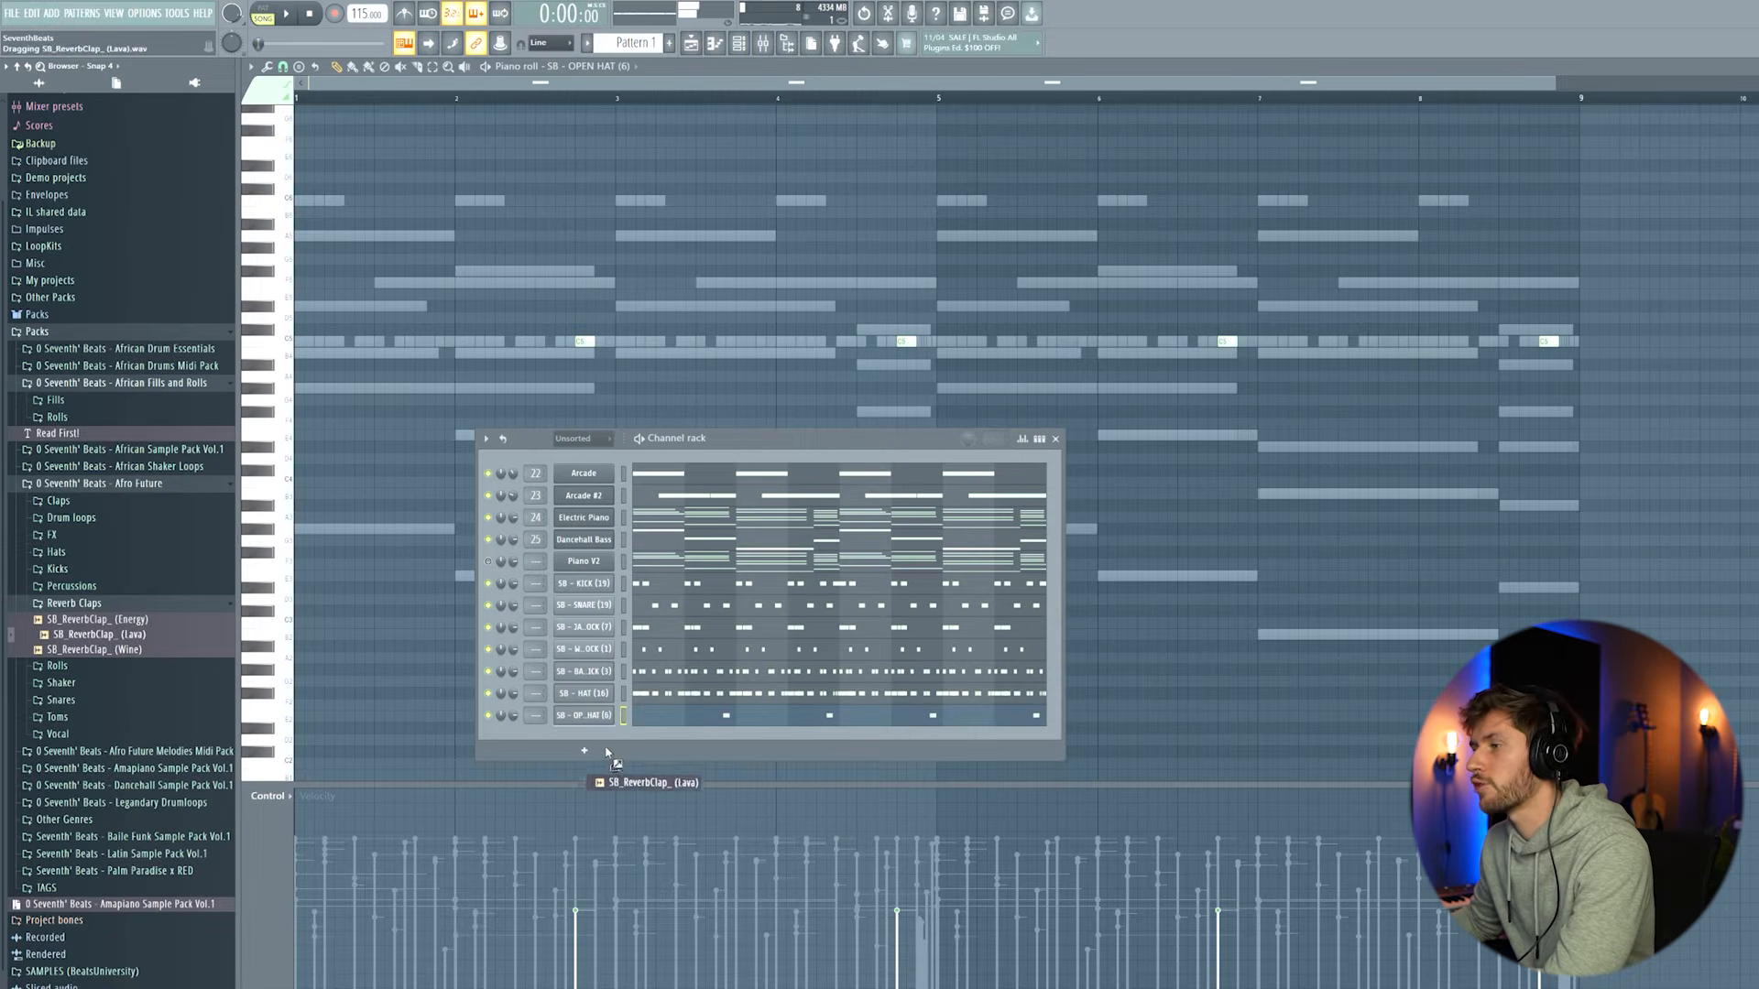
# - Add SB_ReverbClap_ (Lava) from Afro Future's Reverb Claps folder as a channel below the open hat
pyautogui.moveTo(606, 751); pyautogui.dragTo(603, 747)
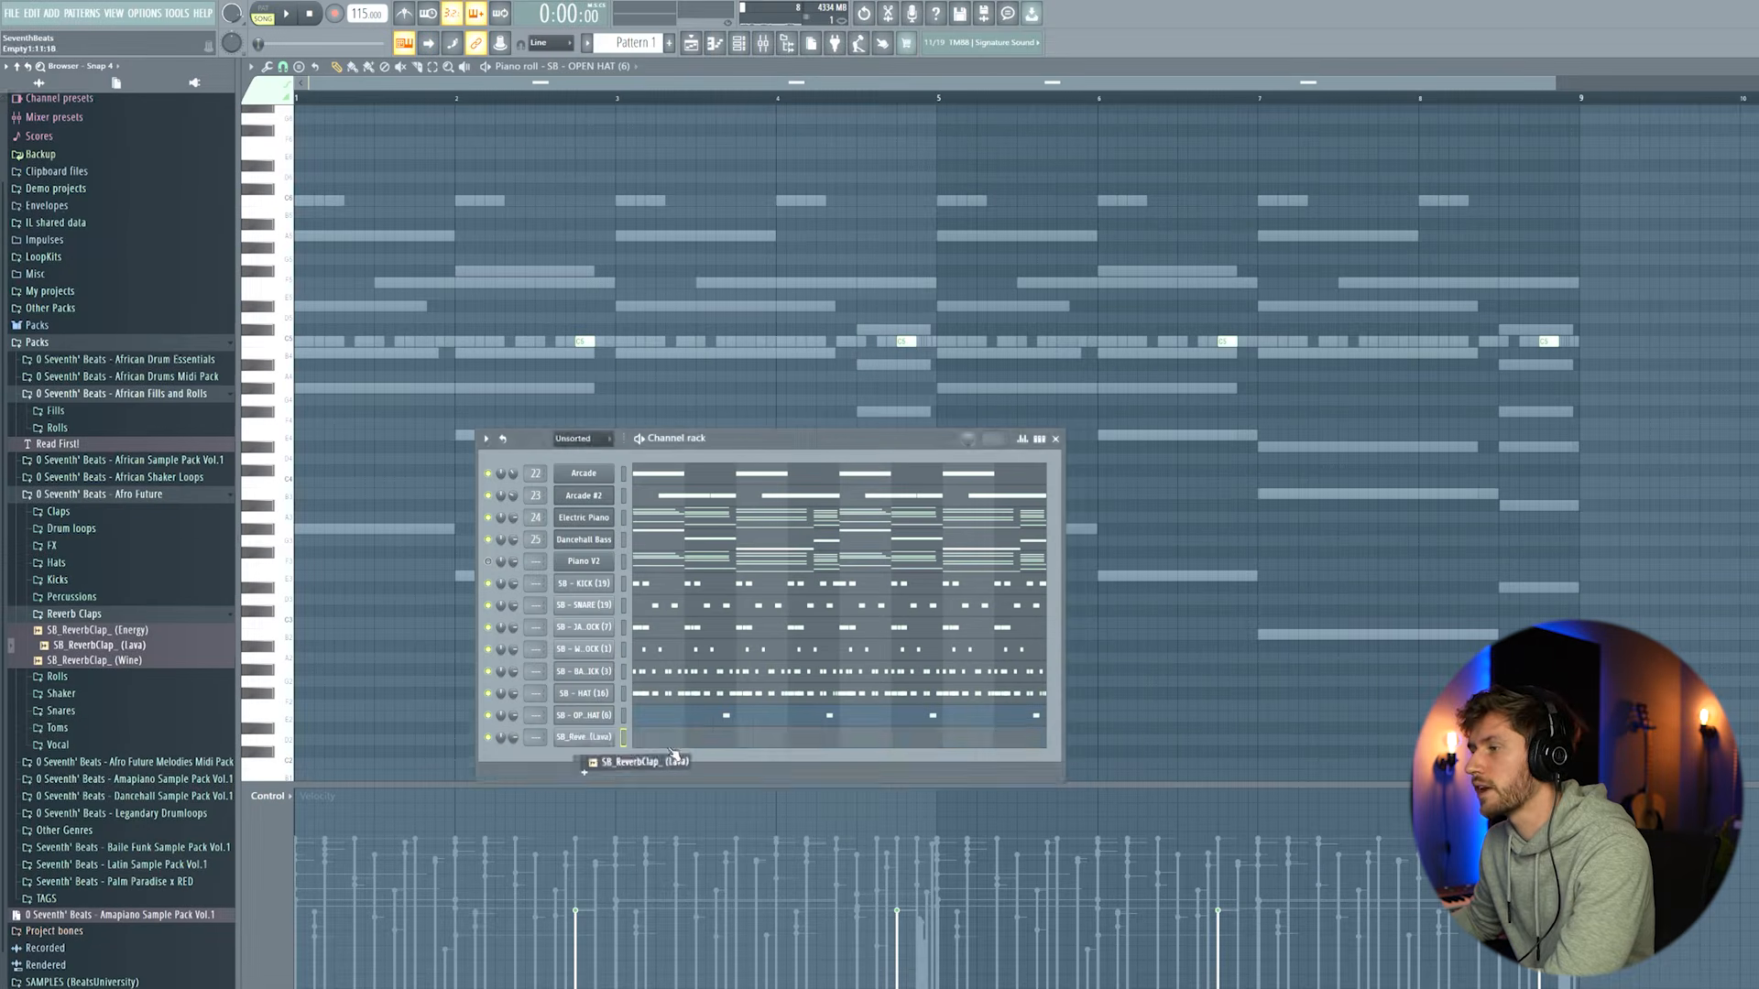
# - Draw a single C5 reverb clap hit on the first step of bar one and play the beat back
pyautogui.press('F6')
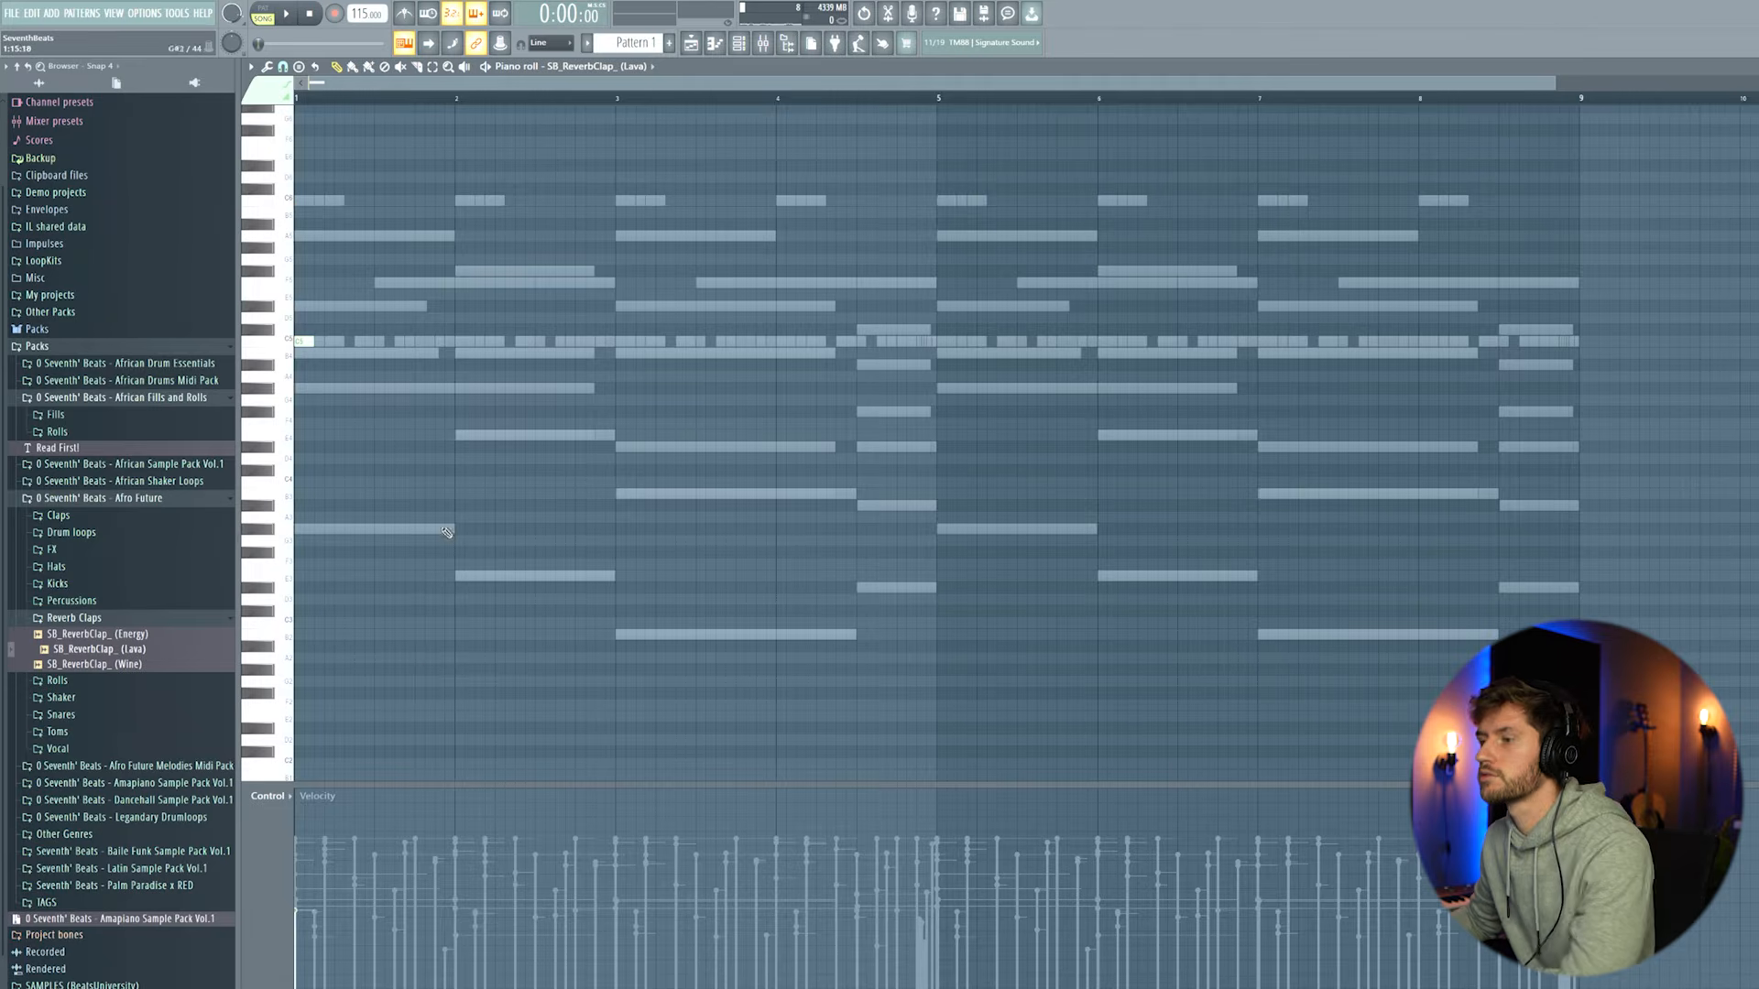
pyautogui.press('space')
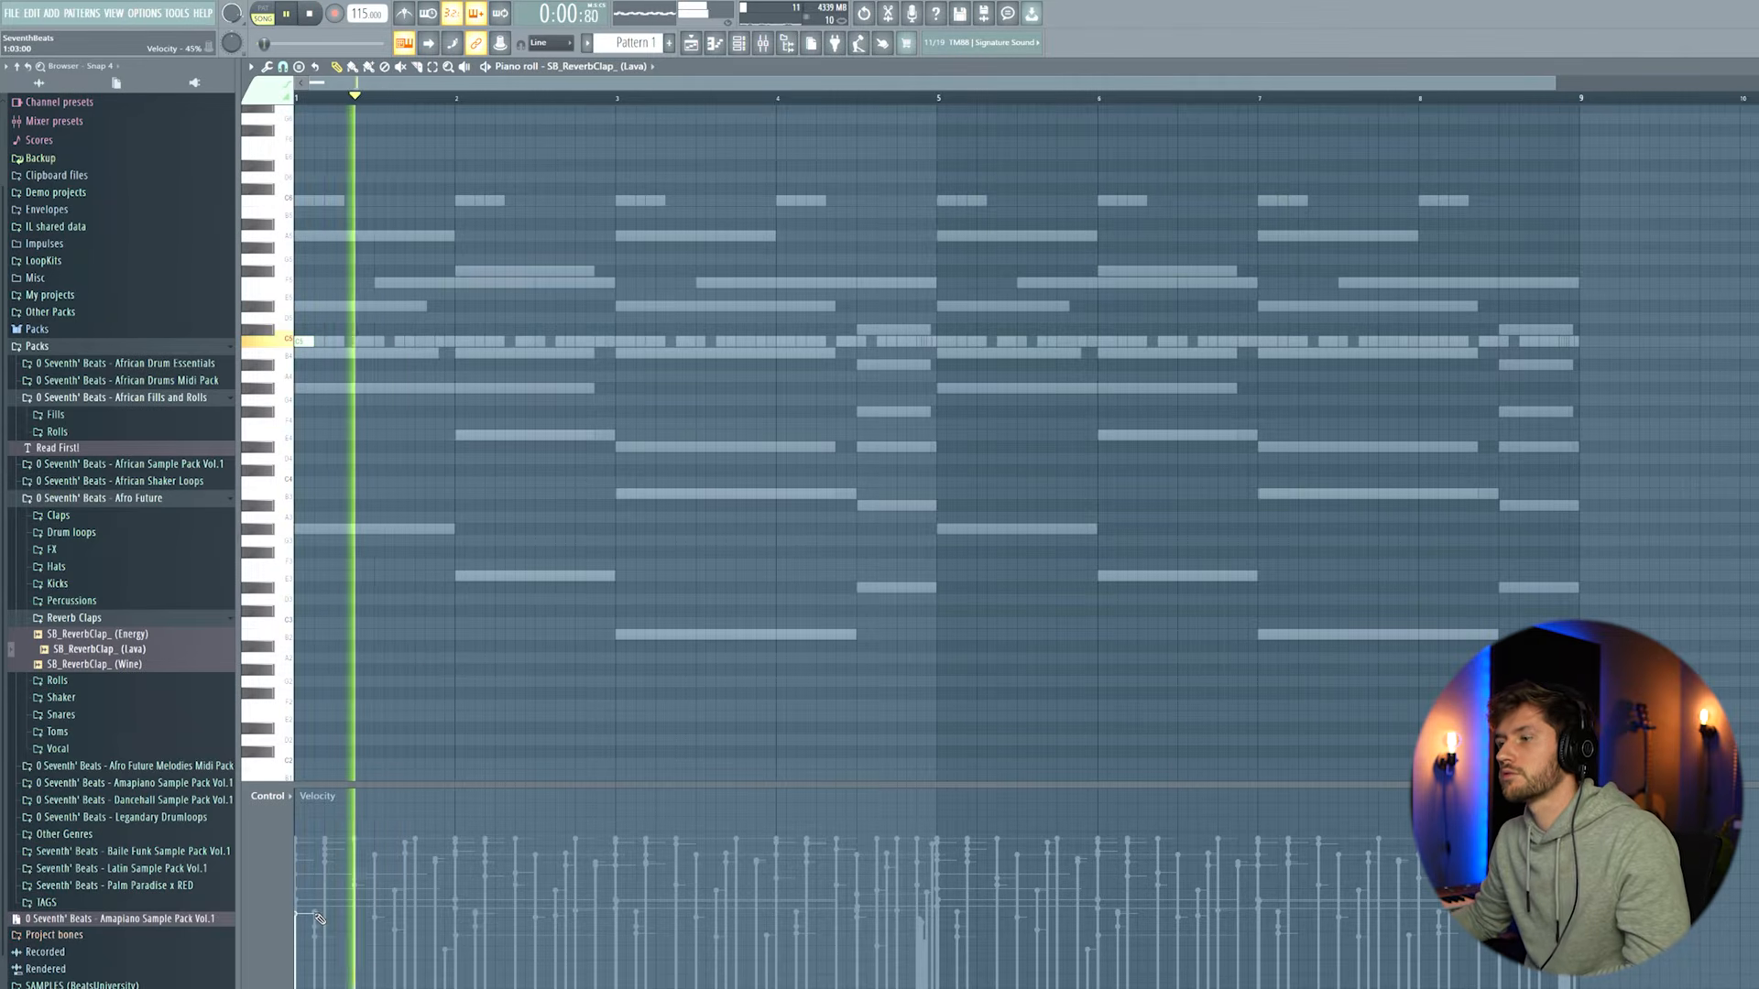
pyautogui.click(738, 44)
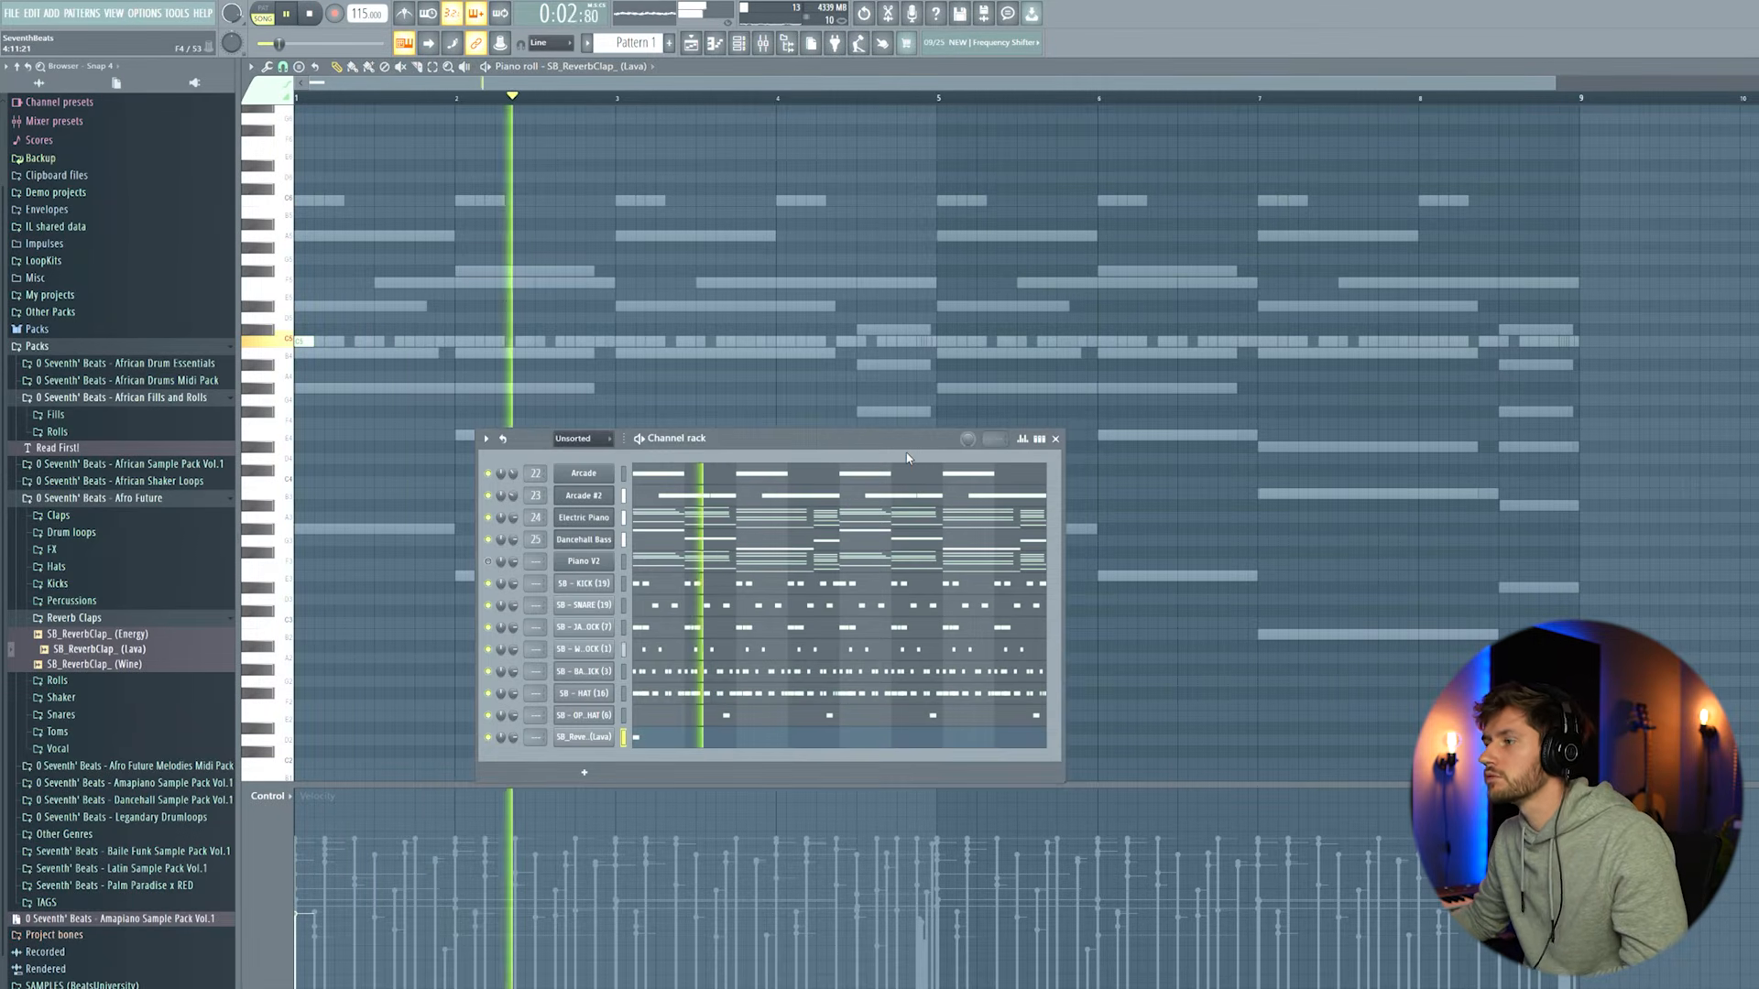
pyautogui.press('space')
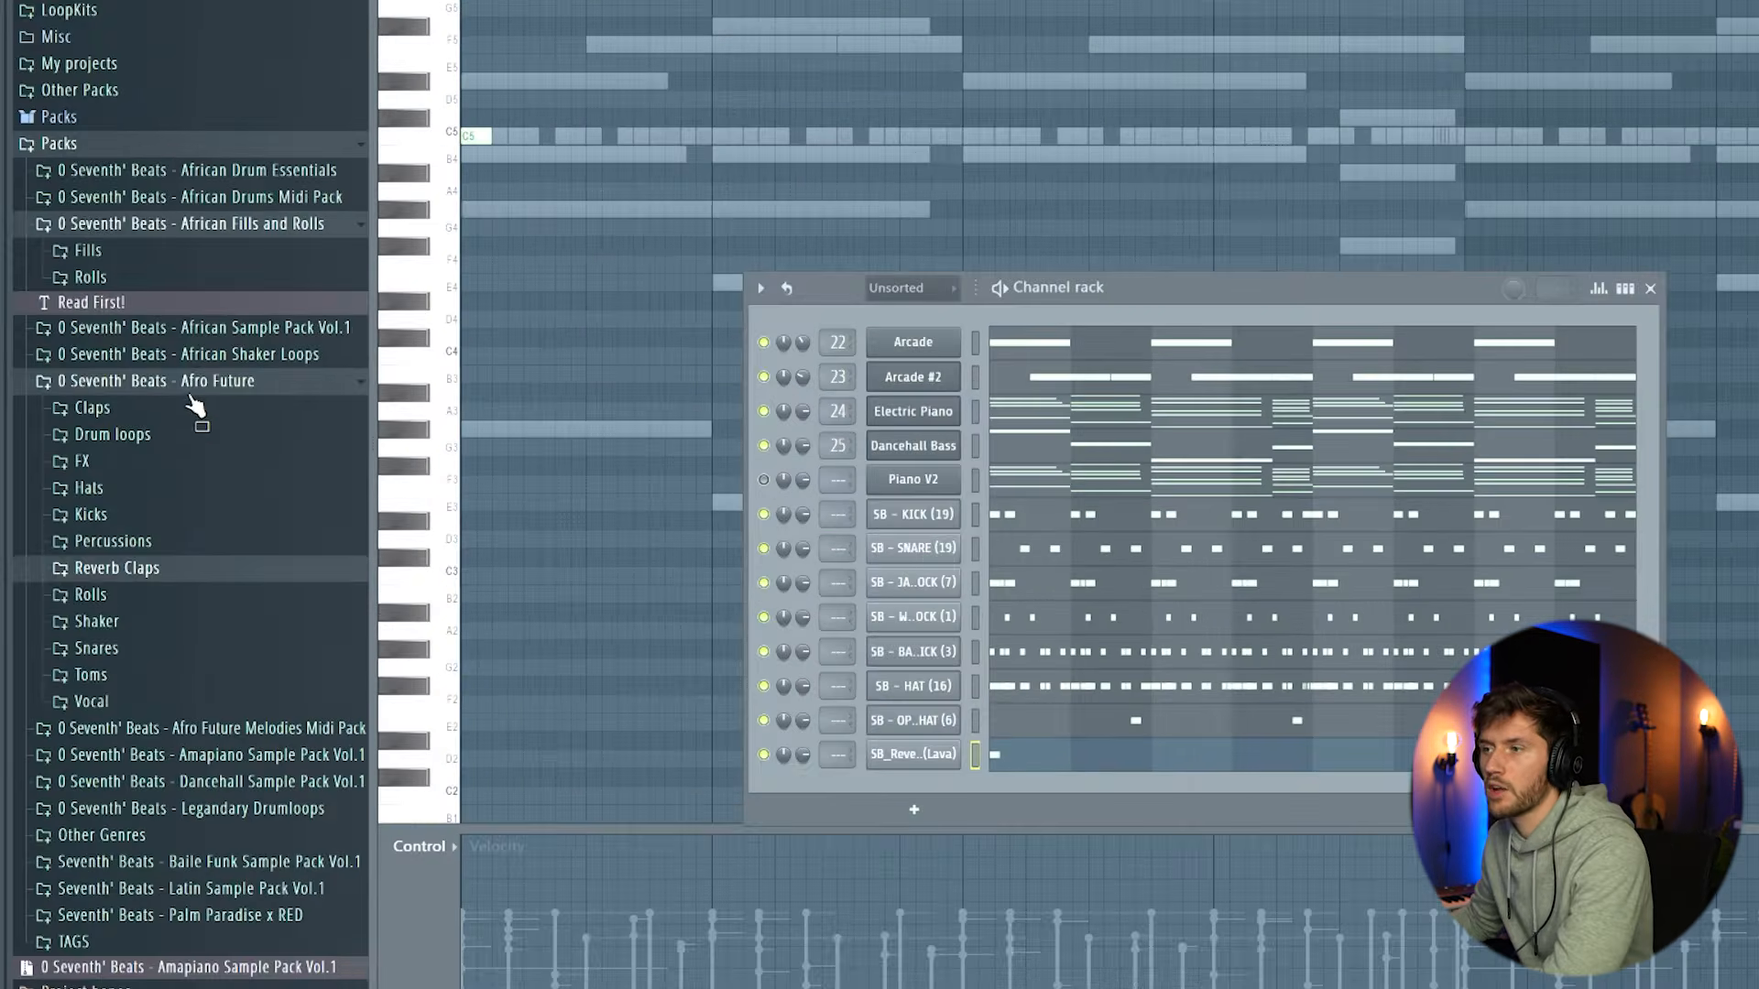
# - Add SB_Shaker_ (Different) from Afro Future's Shaker One Shots as a channel below the reverb clap and increase its sampler fade-out
pyautogui.scroll(2, 121, 511)
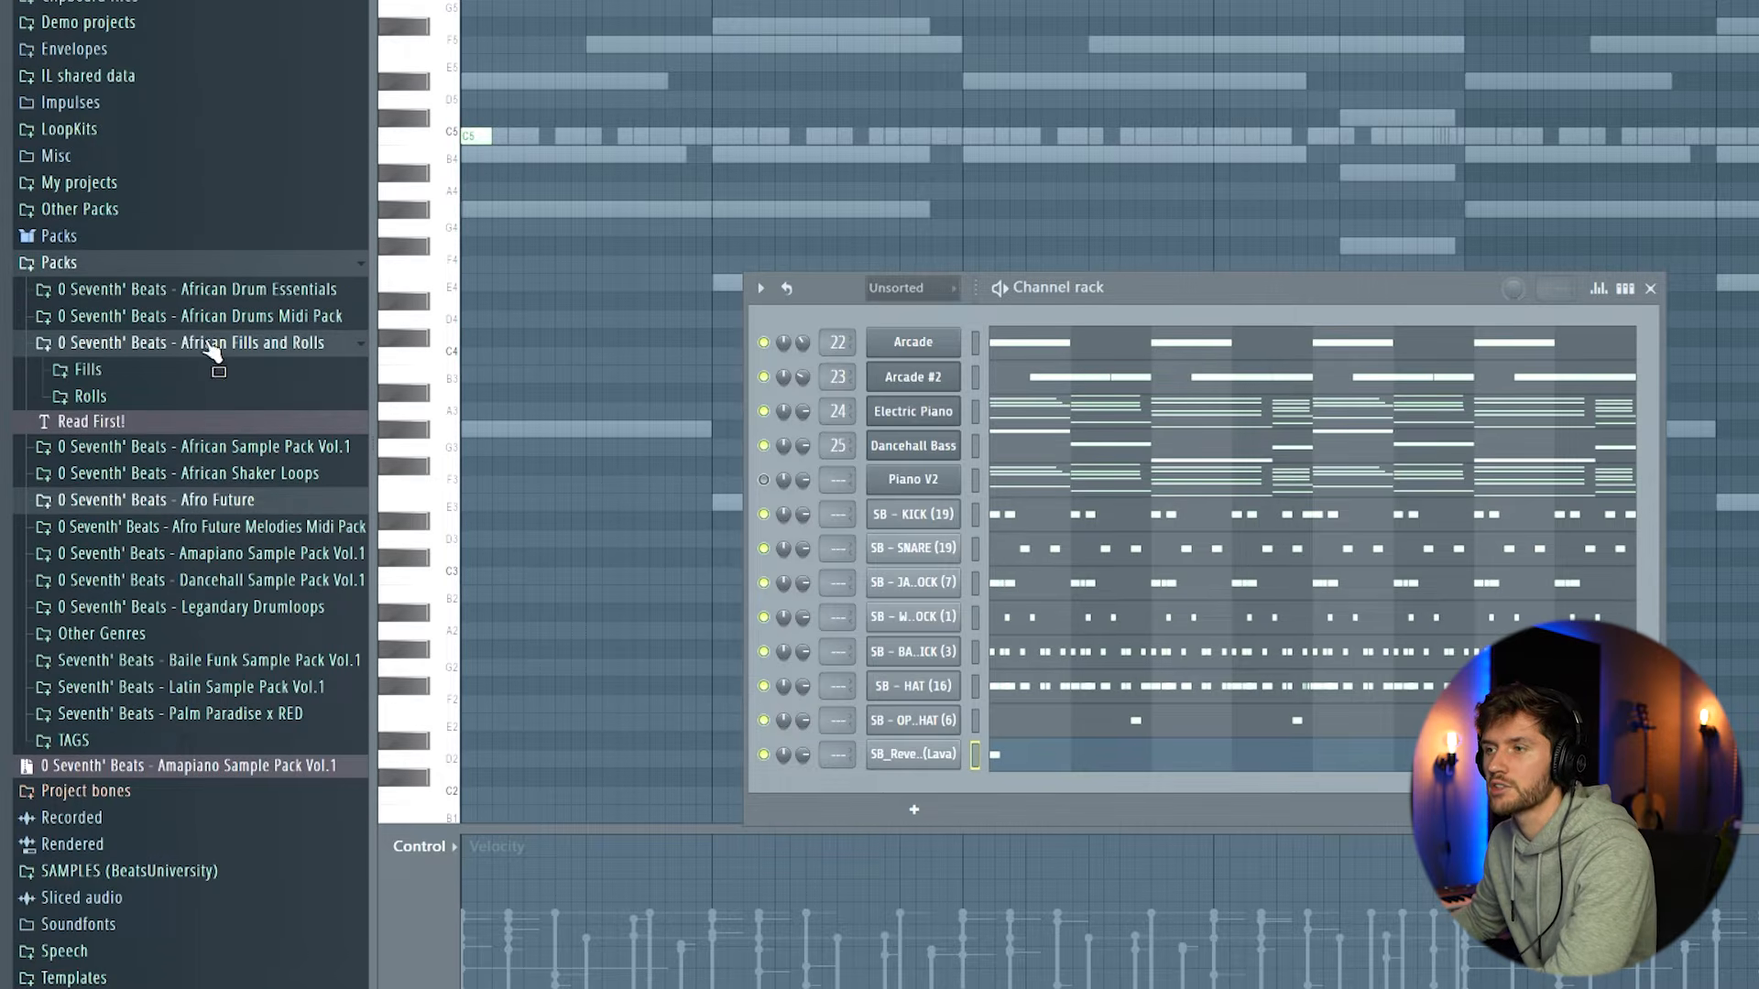
pyautogui.click(178, 348)
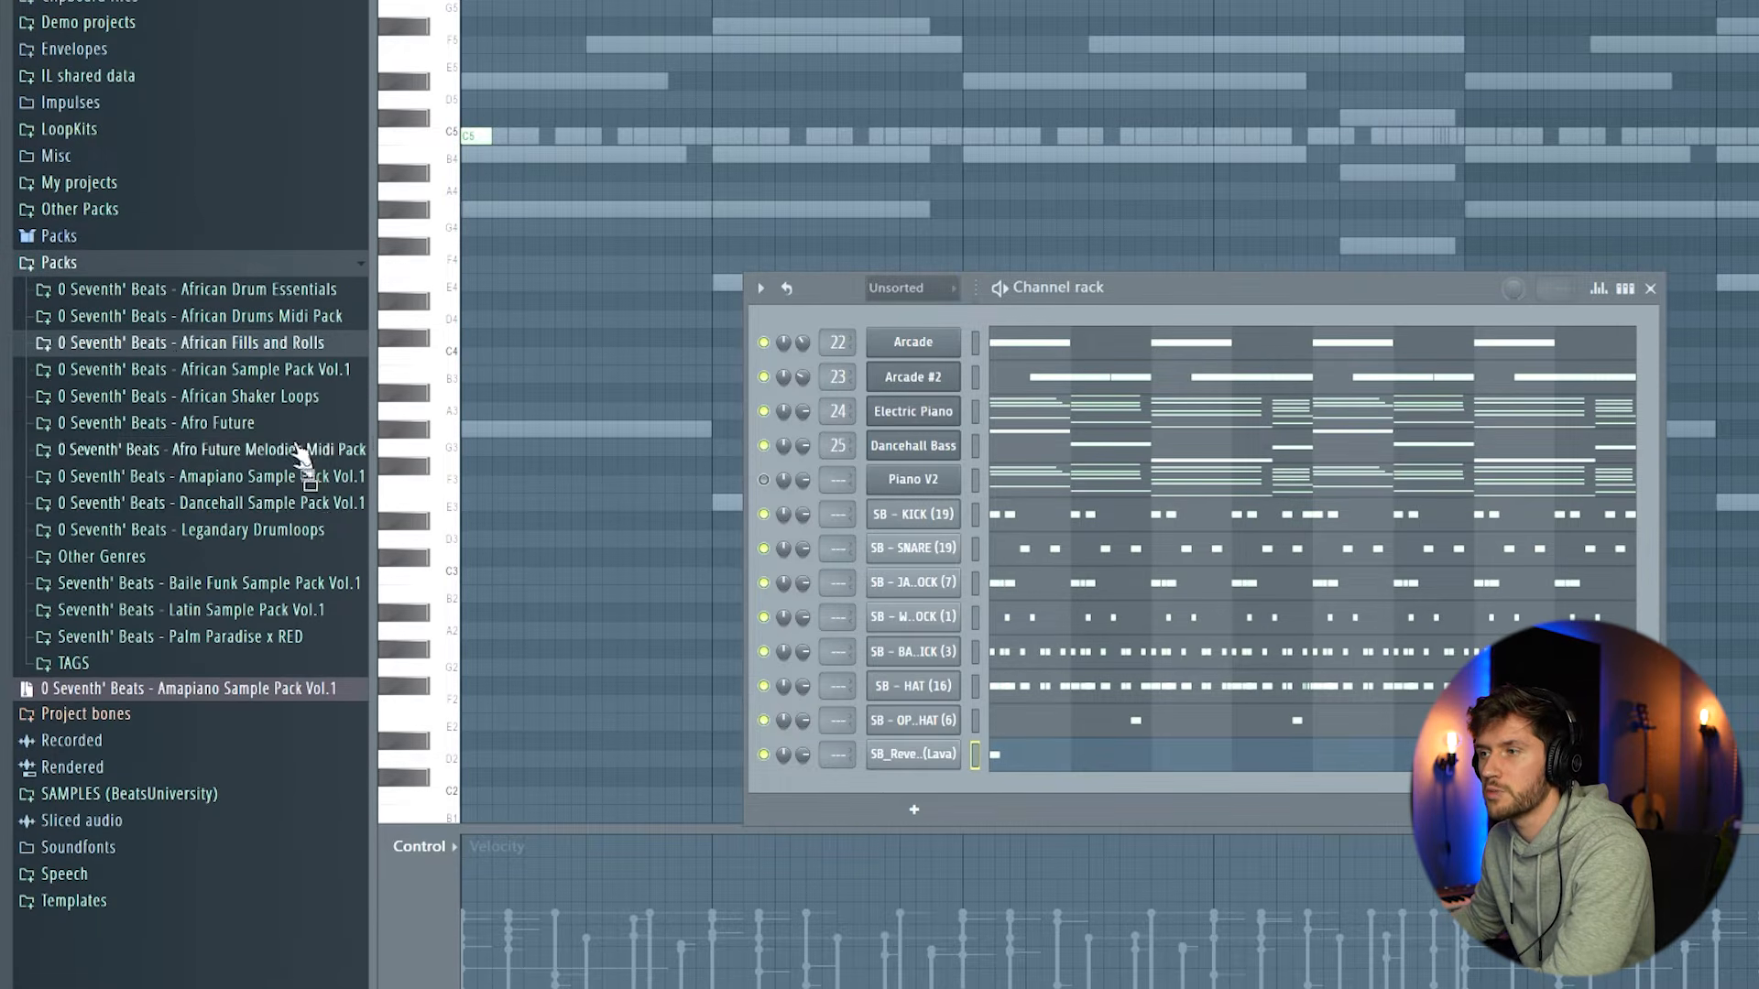
pyautogui.click(233, 427)
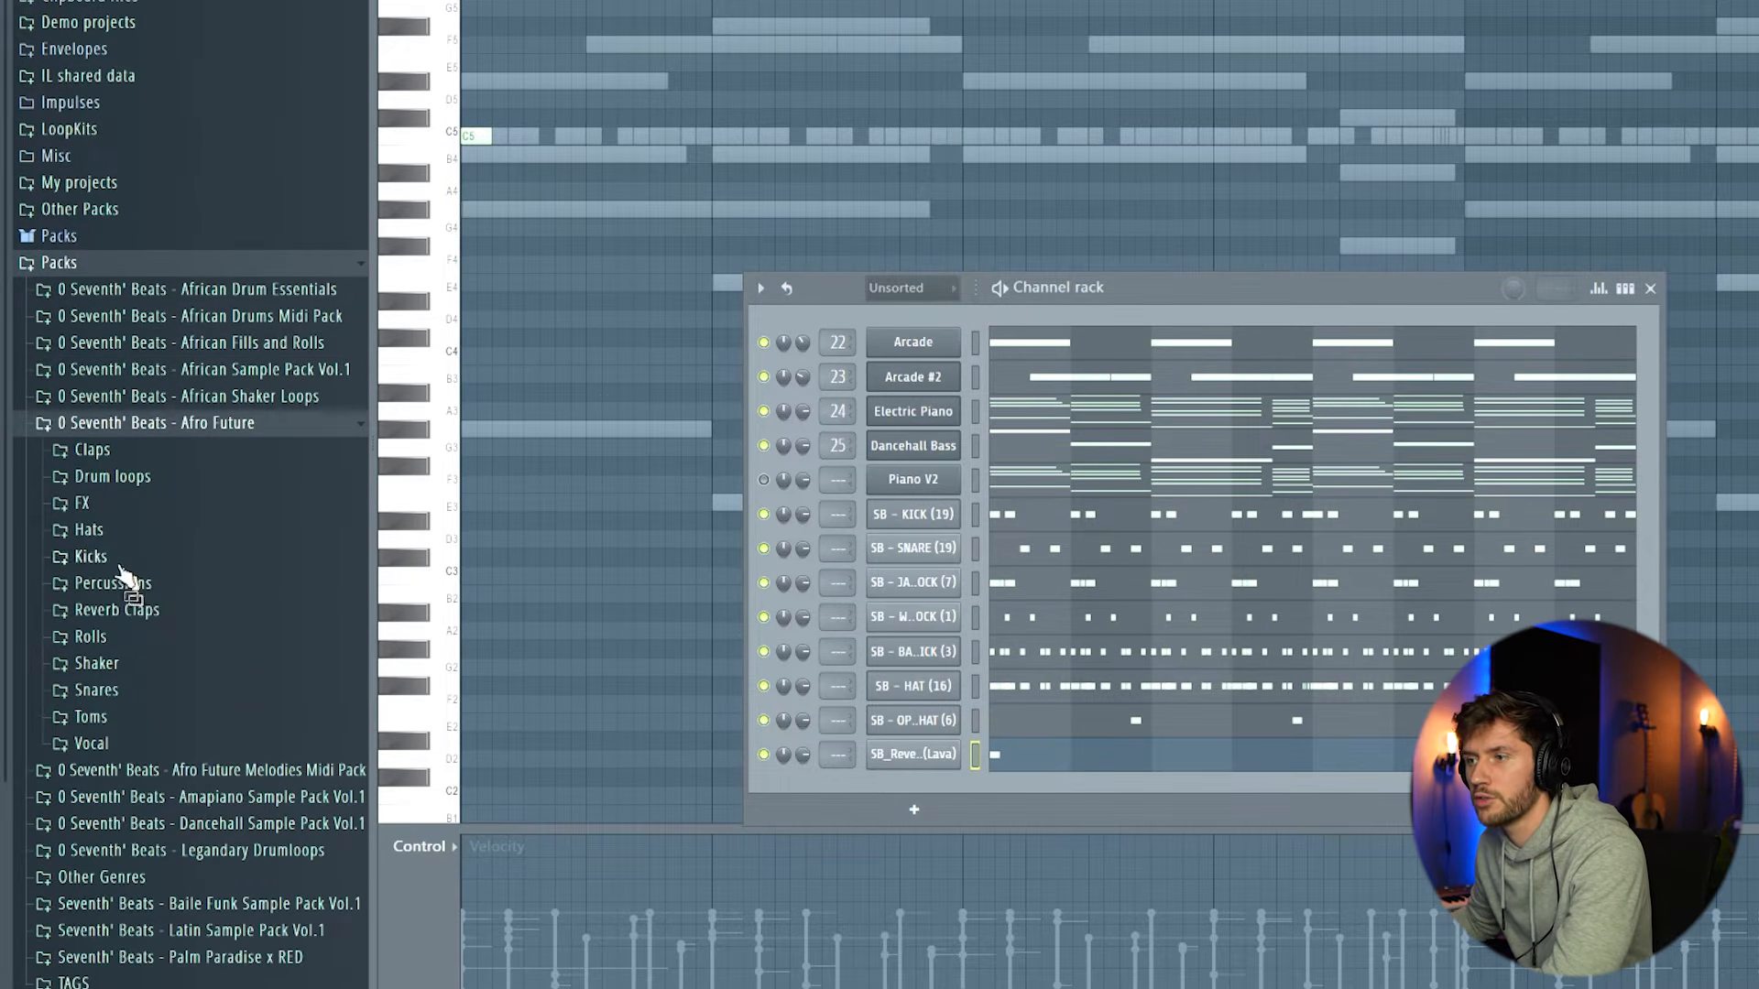
pyautogui.click(146, 661)
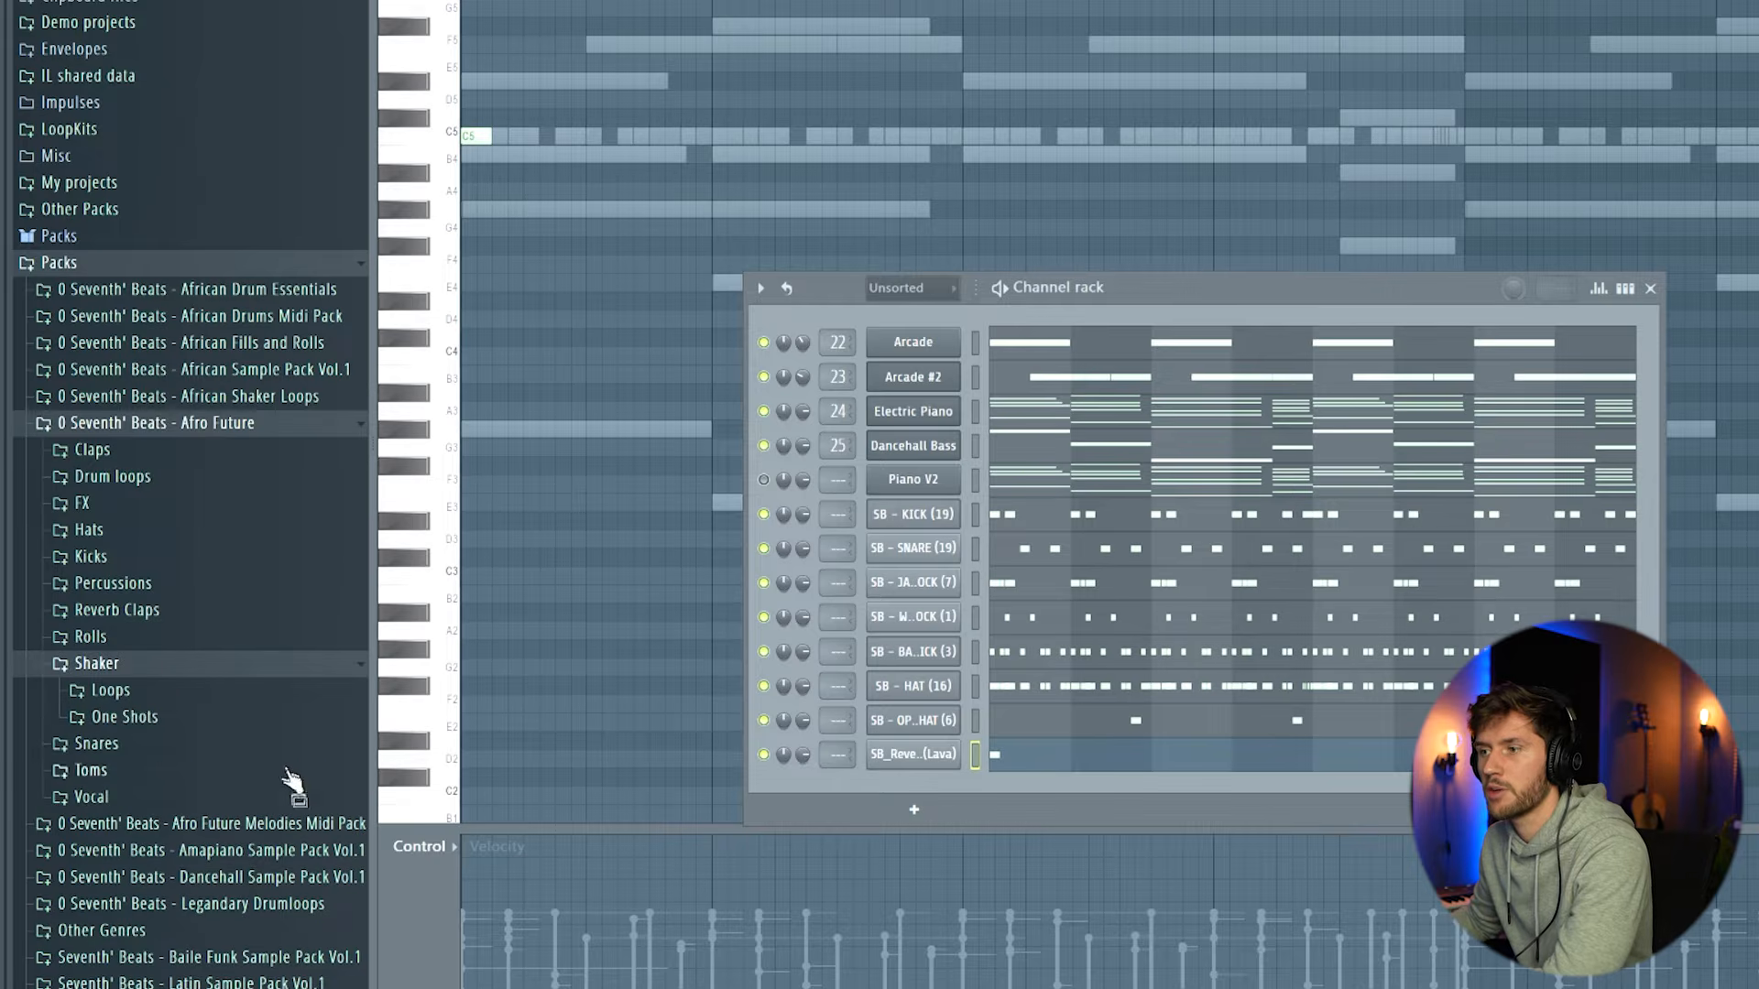
pyautogui.click(161, 719)
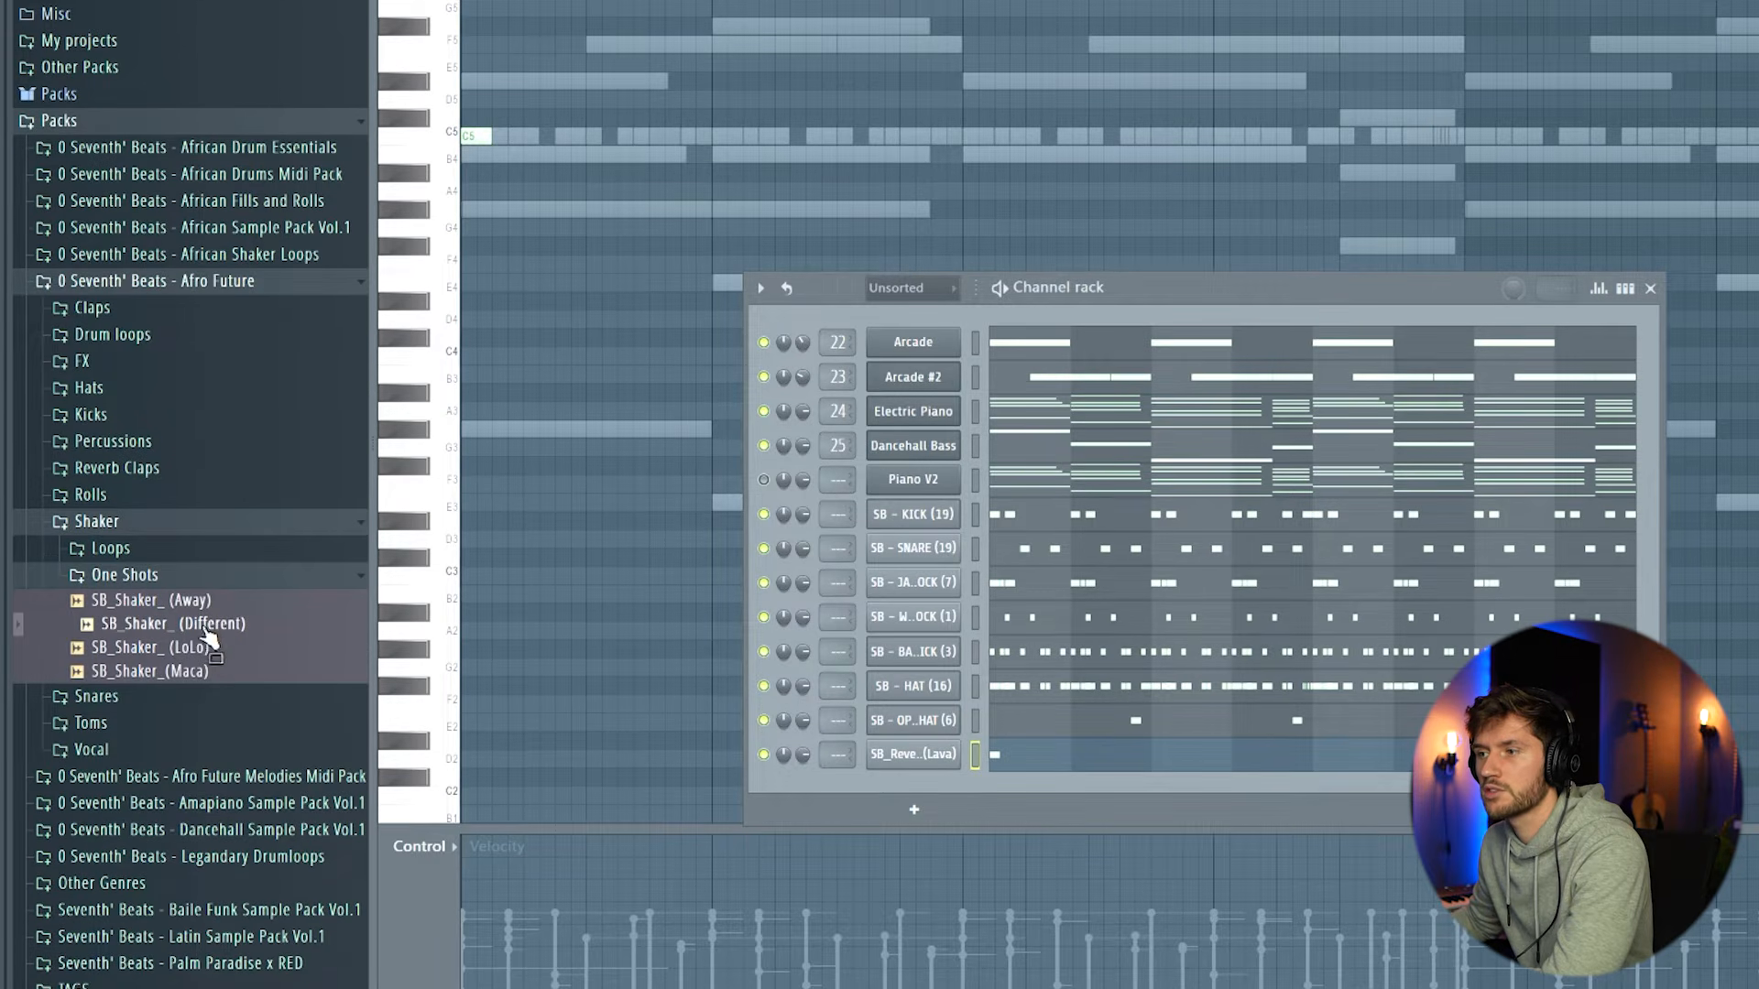
pyautogui.moveTo(1021, 877); pyautogui.dragTo(918, 787)
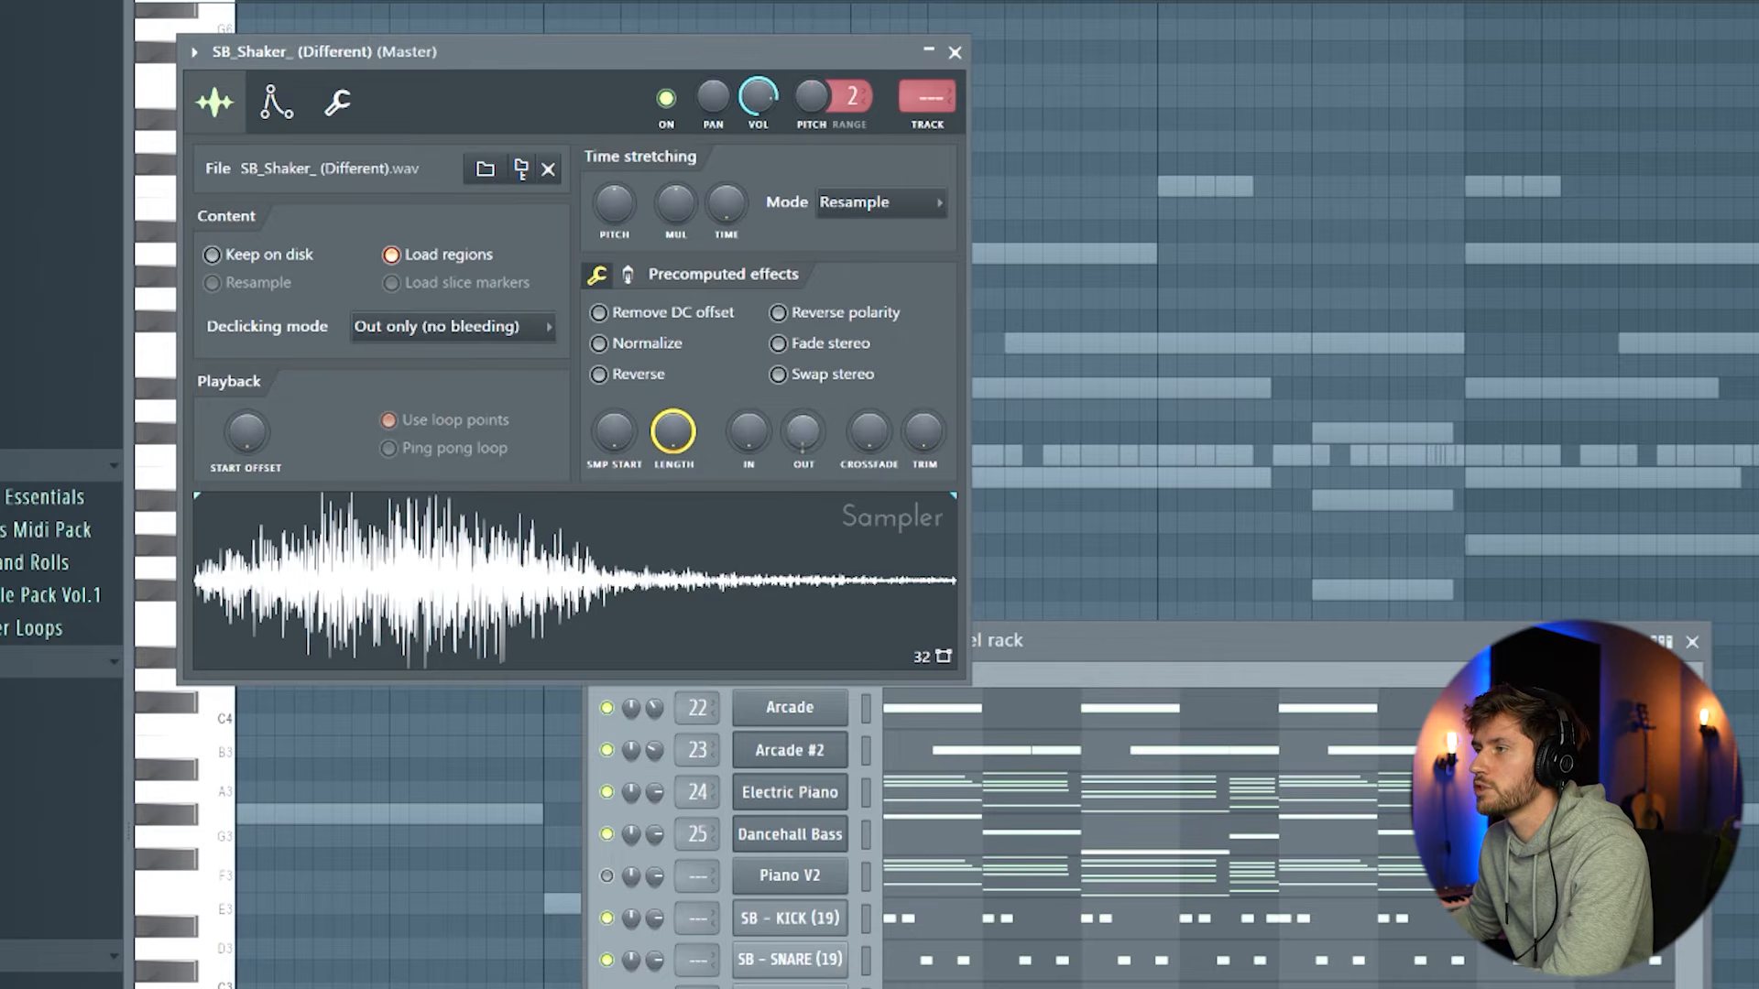
pyautogui.moveTo(802, 431); pyautogui.dragTo(803, 395)
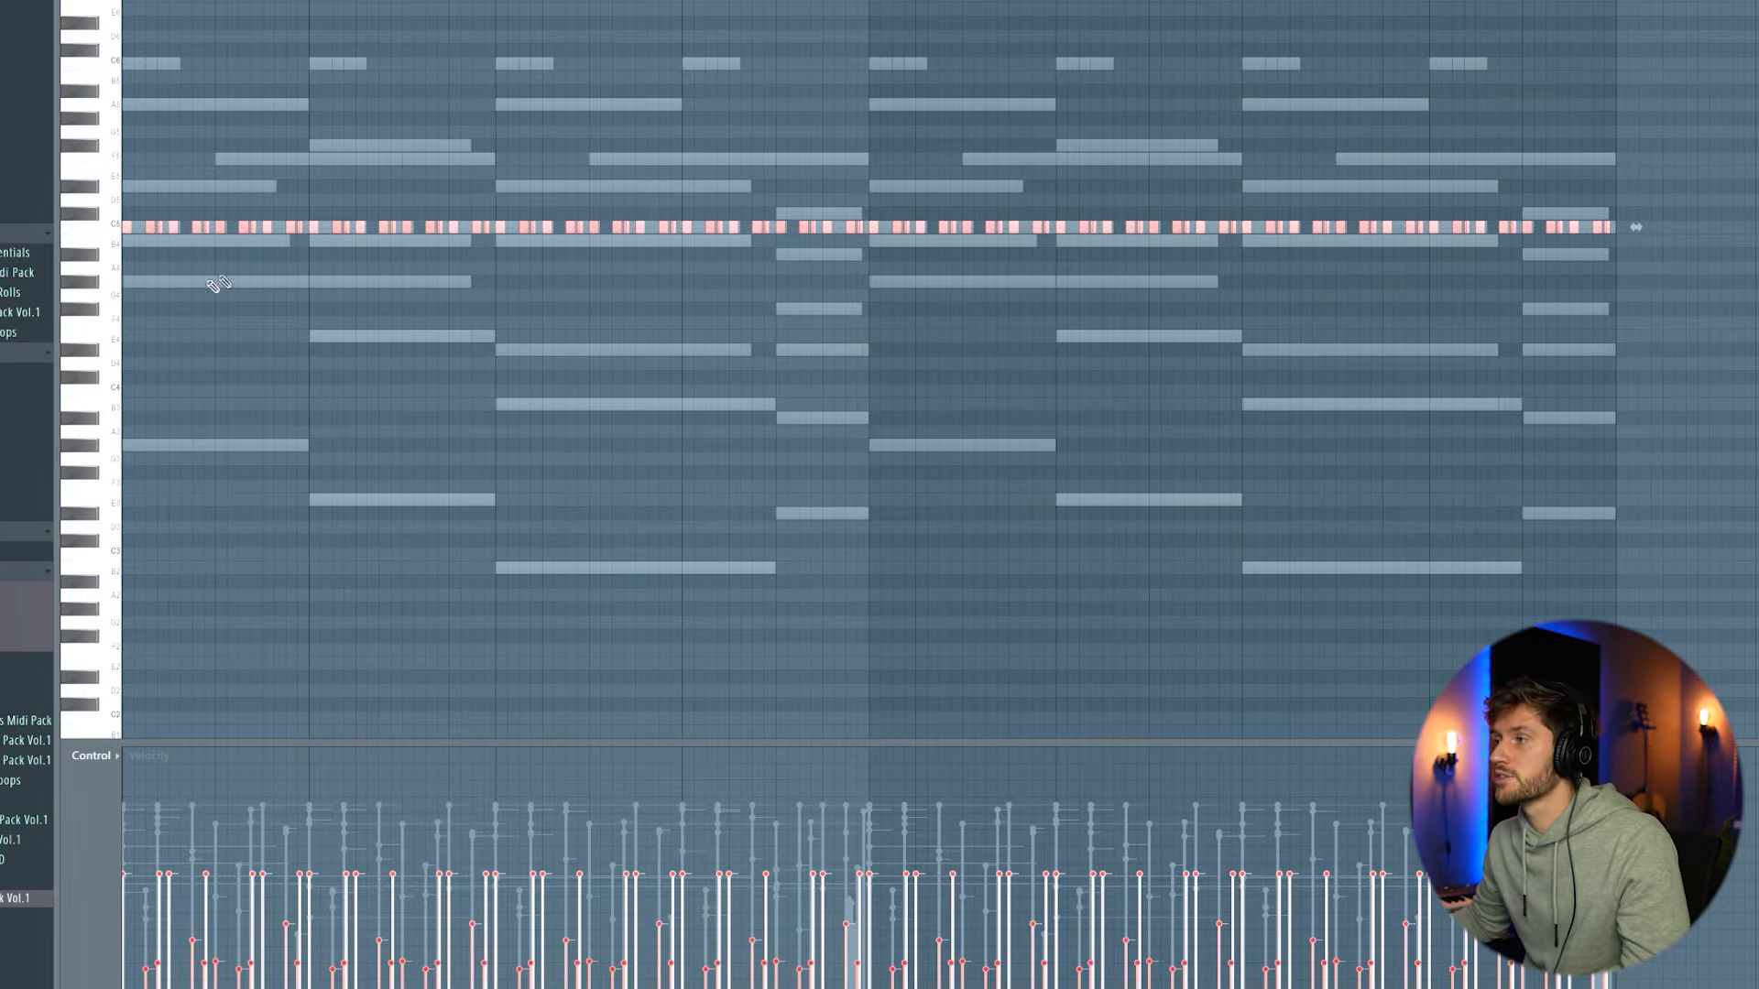
# - Play the eight-bar shaker pattern with varied velocities and lower all its notes three semitones to A4
pyautogui.press('space')
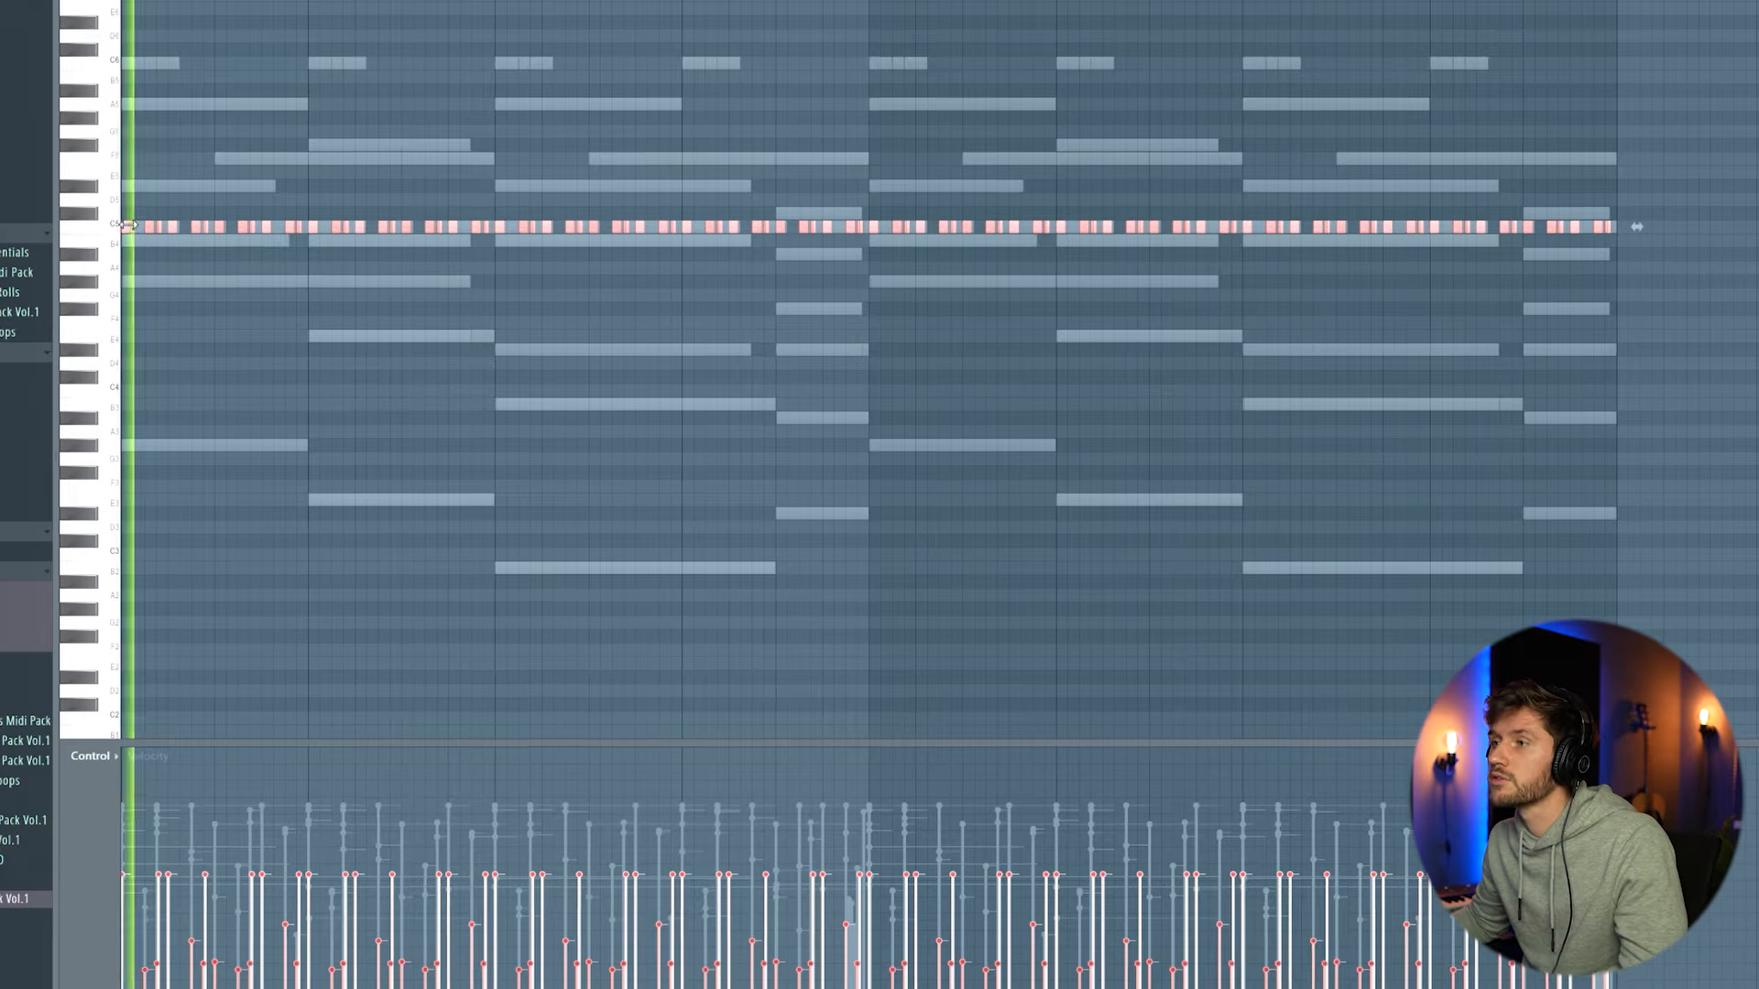
pyautogui.moveTo(126, 228); pyautogui.dragTo(95, 276)
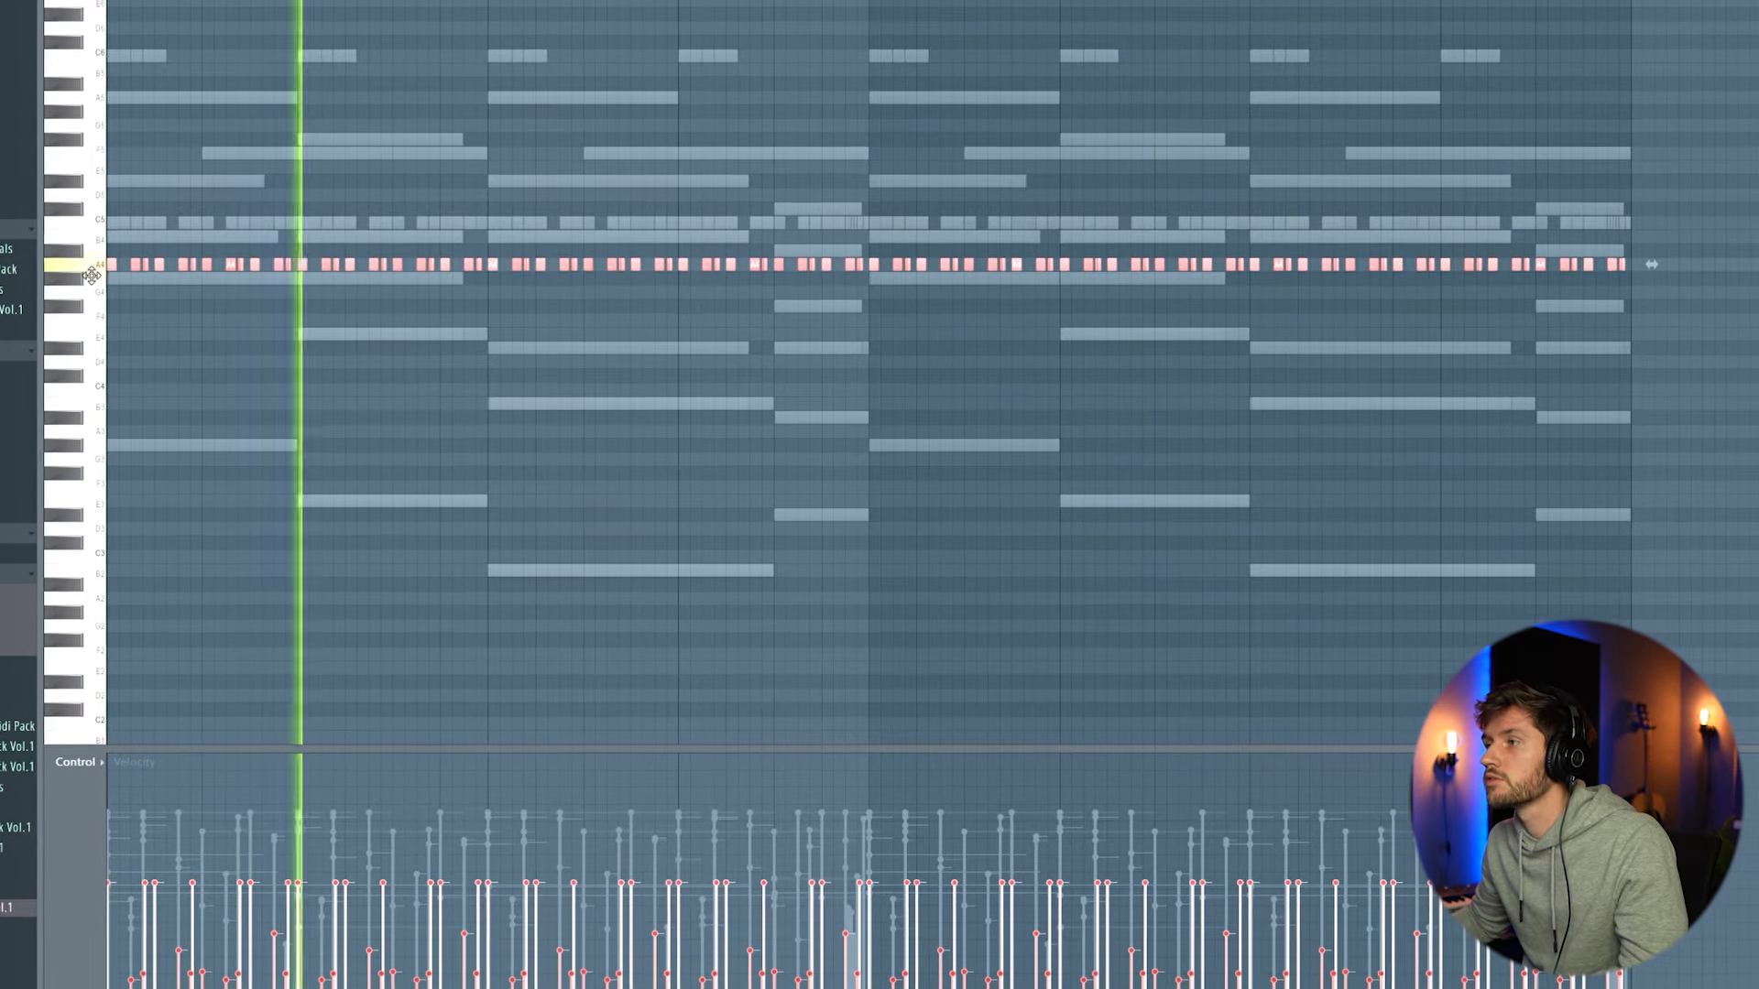
# - Add SB_Snare_ (Ship) from Afro Future's Snares folder as a channel below the shaker, with a shortened sample and a fade-out
pyautogui.press('F6')
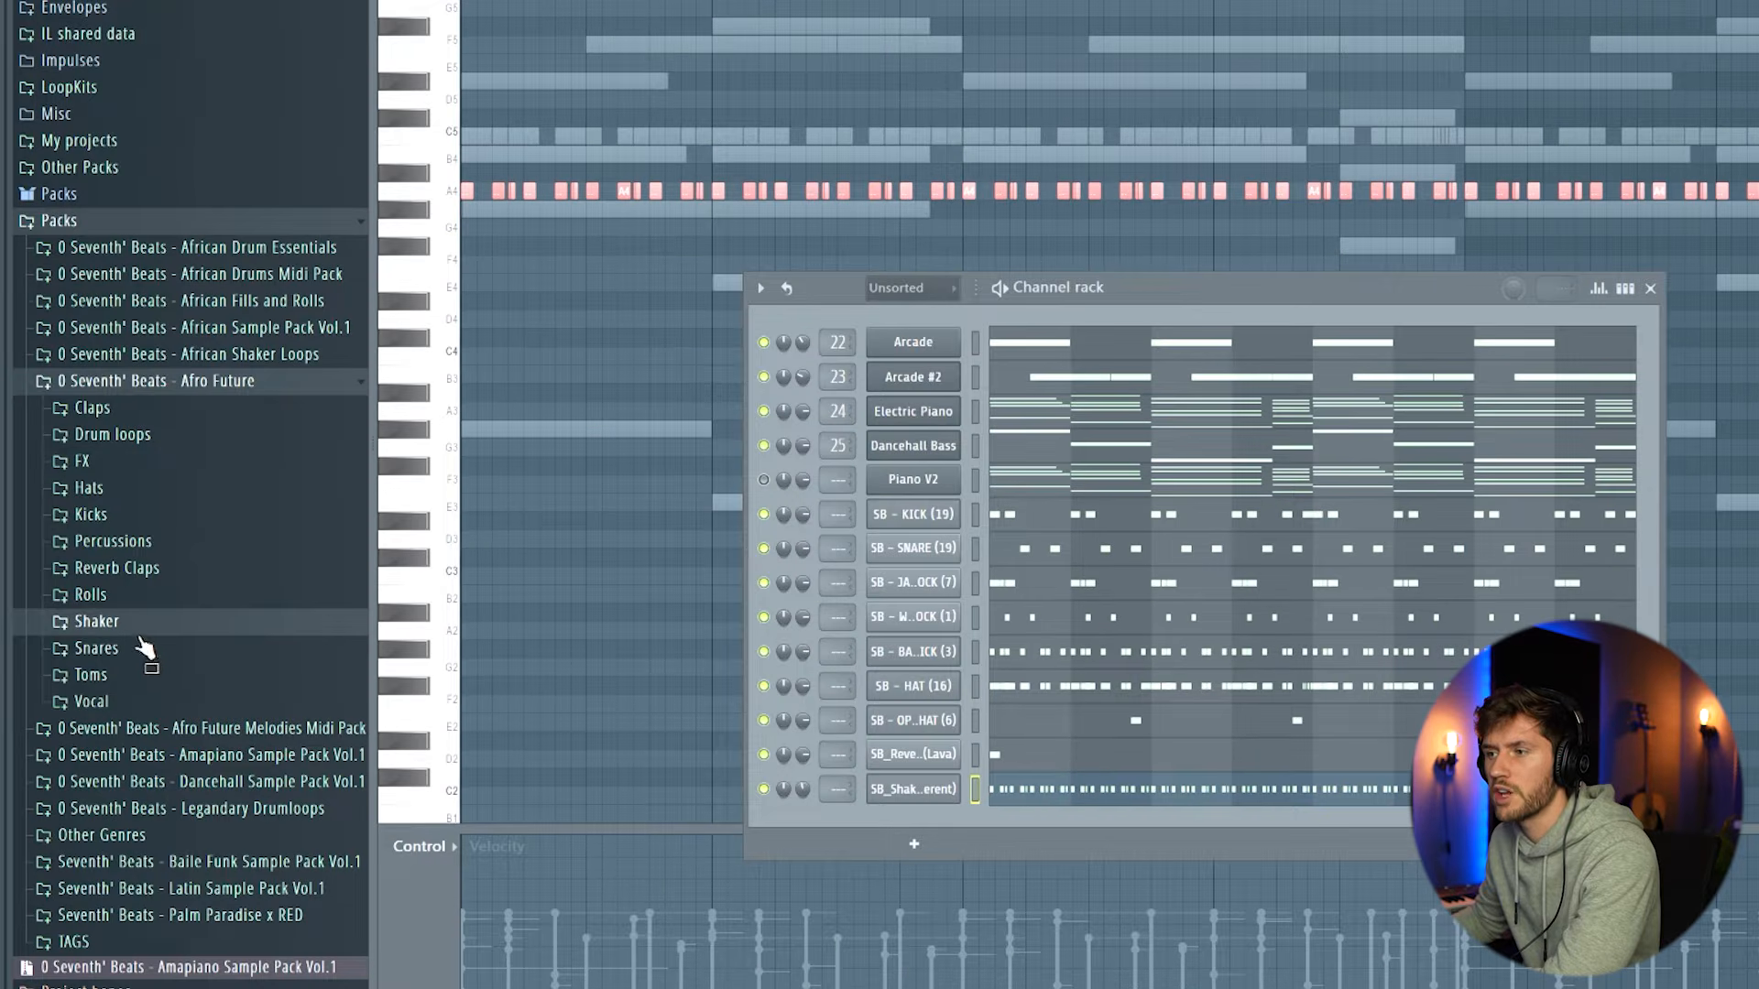
pyautogui.click(144, 647)
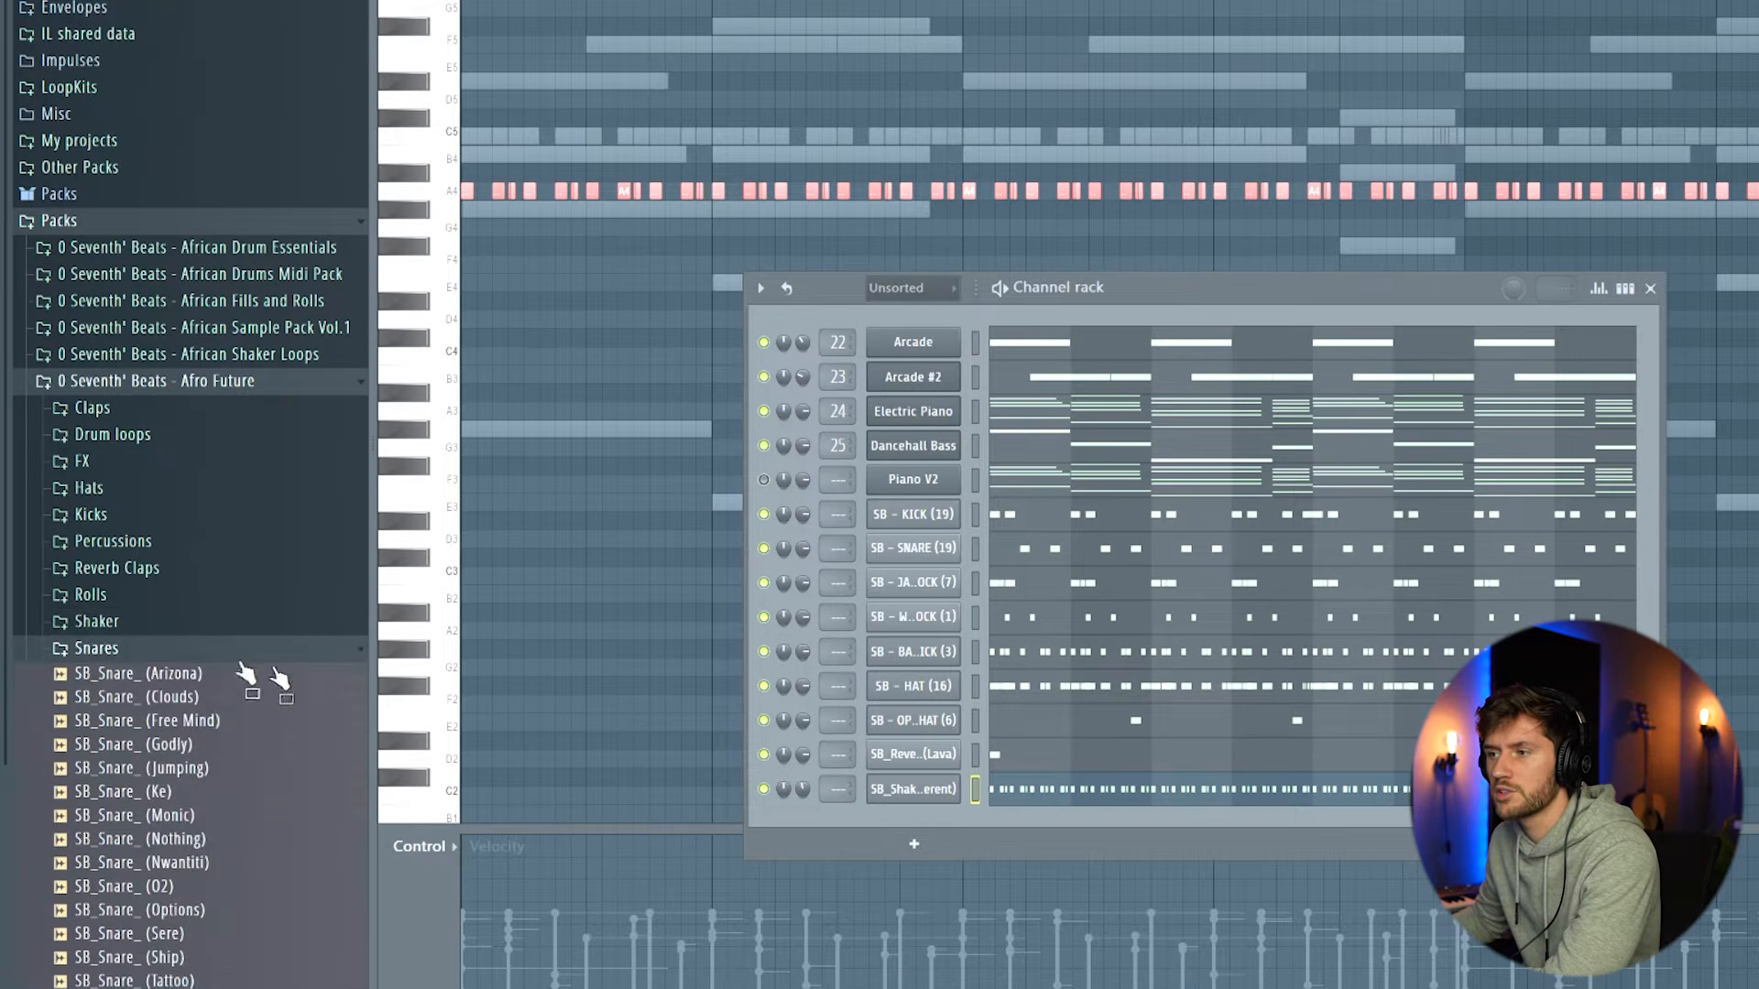
pyautogui.scroll(-4, 180, 530)
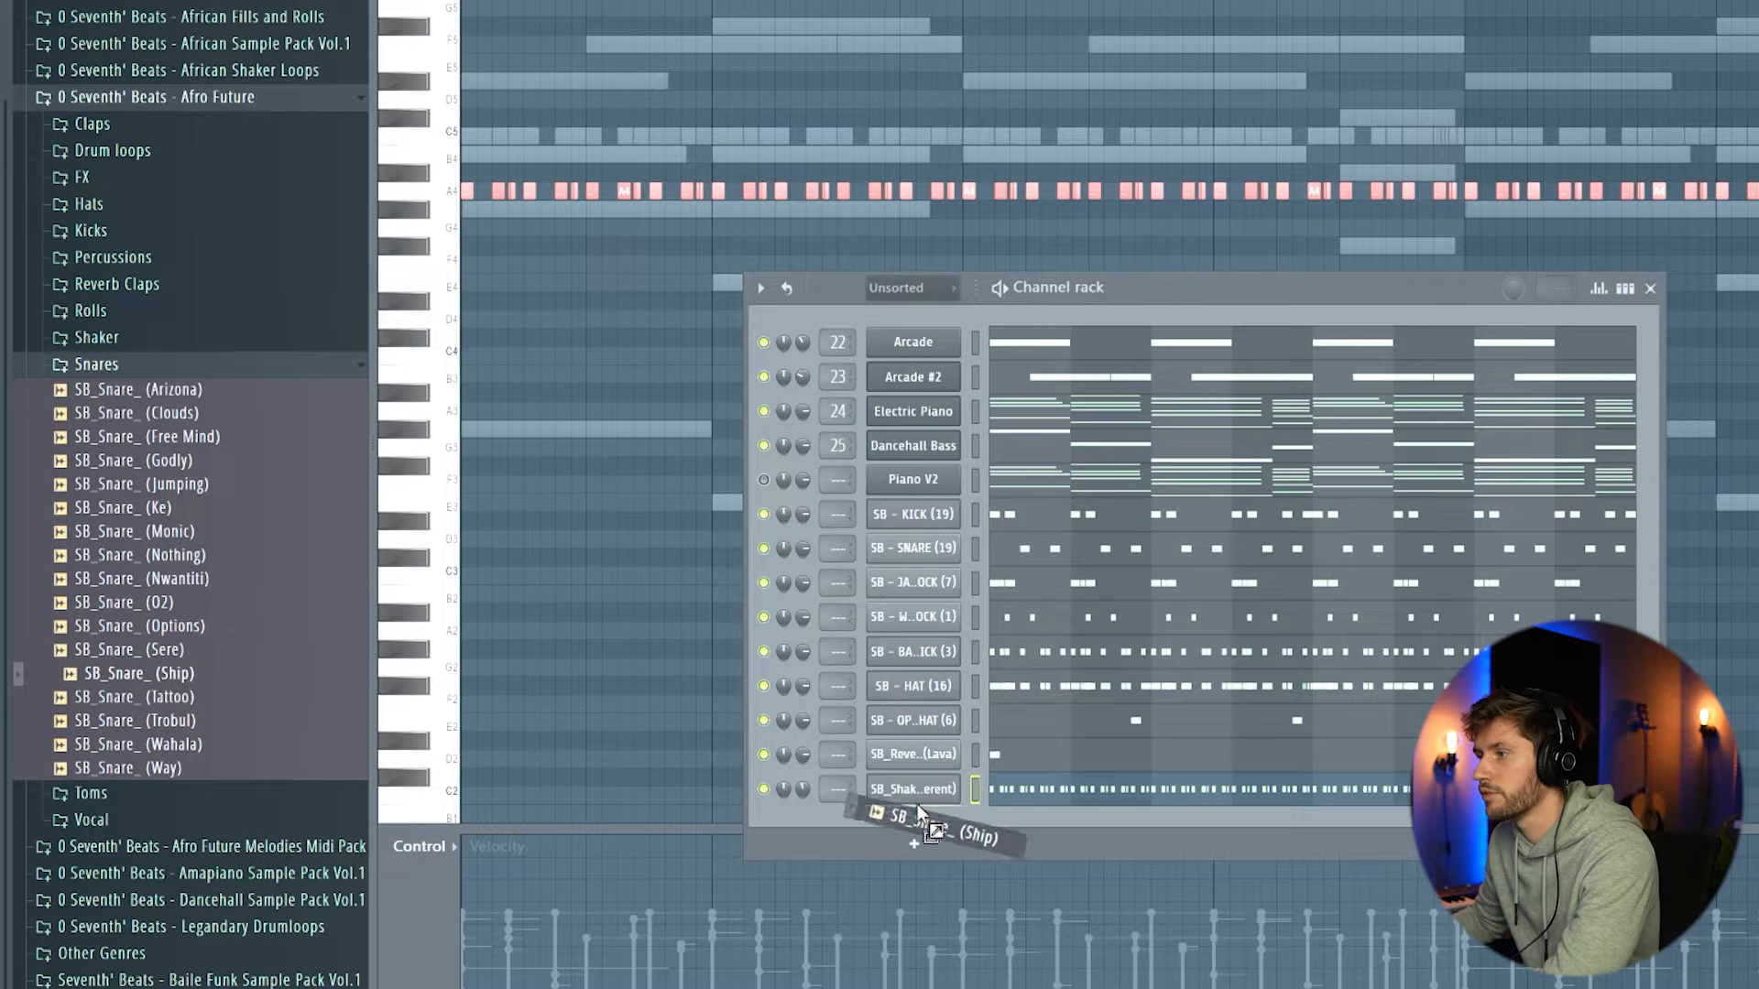
pyautogui.moveTo(920, 813); pyautogui.dragTo(920, 816)
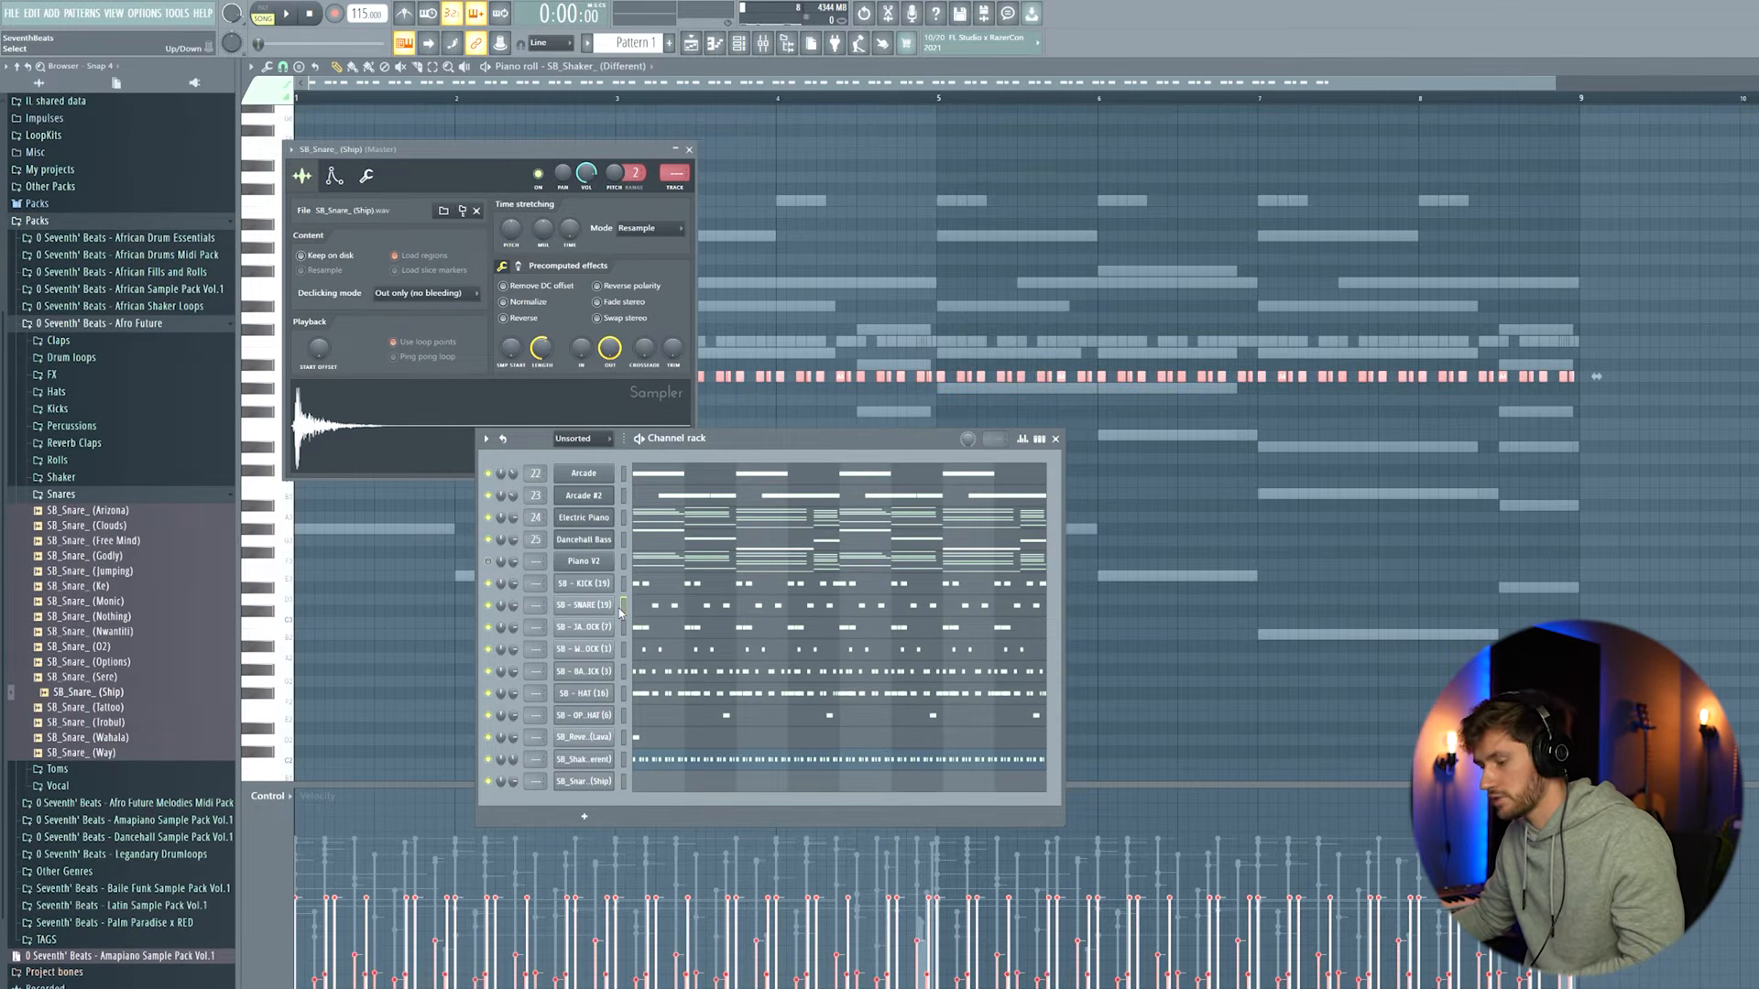
# - Copy the SB - SNARE (19) pattern onto the SB_Snare_ (Ship) channel and play the layered snares
pyautogui.hotkey('ctrl', 'v')
pyautogui.press('space')
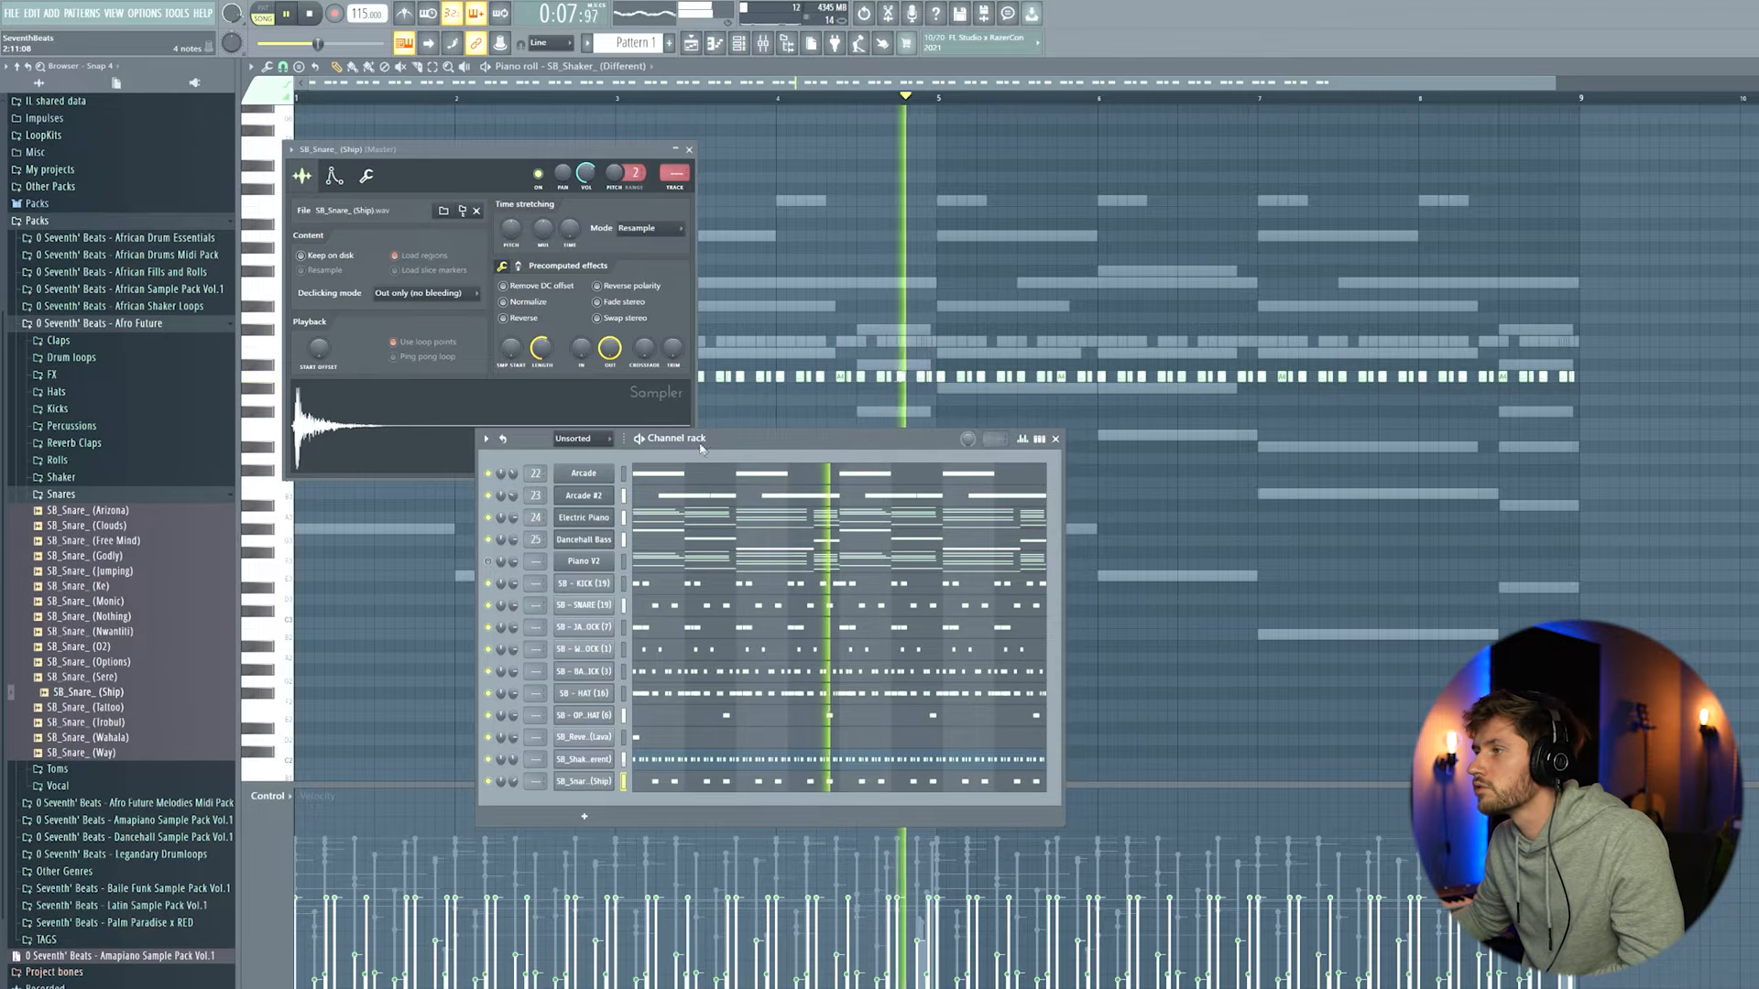
pyautogui.press('space')
# - Add SB_Clap_ (Fiyah) from Afro Future's Claps folder as a channel below the second snare
pyautogui.moveTo(699, 440); pyautogui.dragTo(652, 383)
pyautogui.click(86, 340)
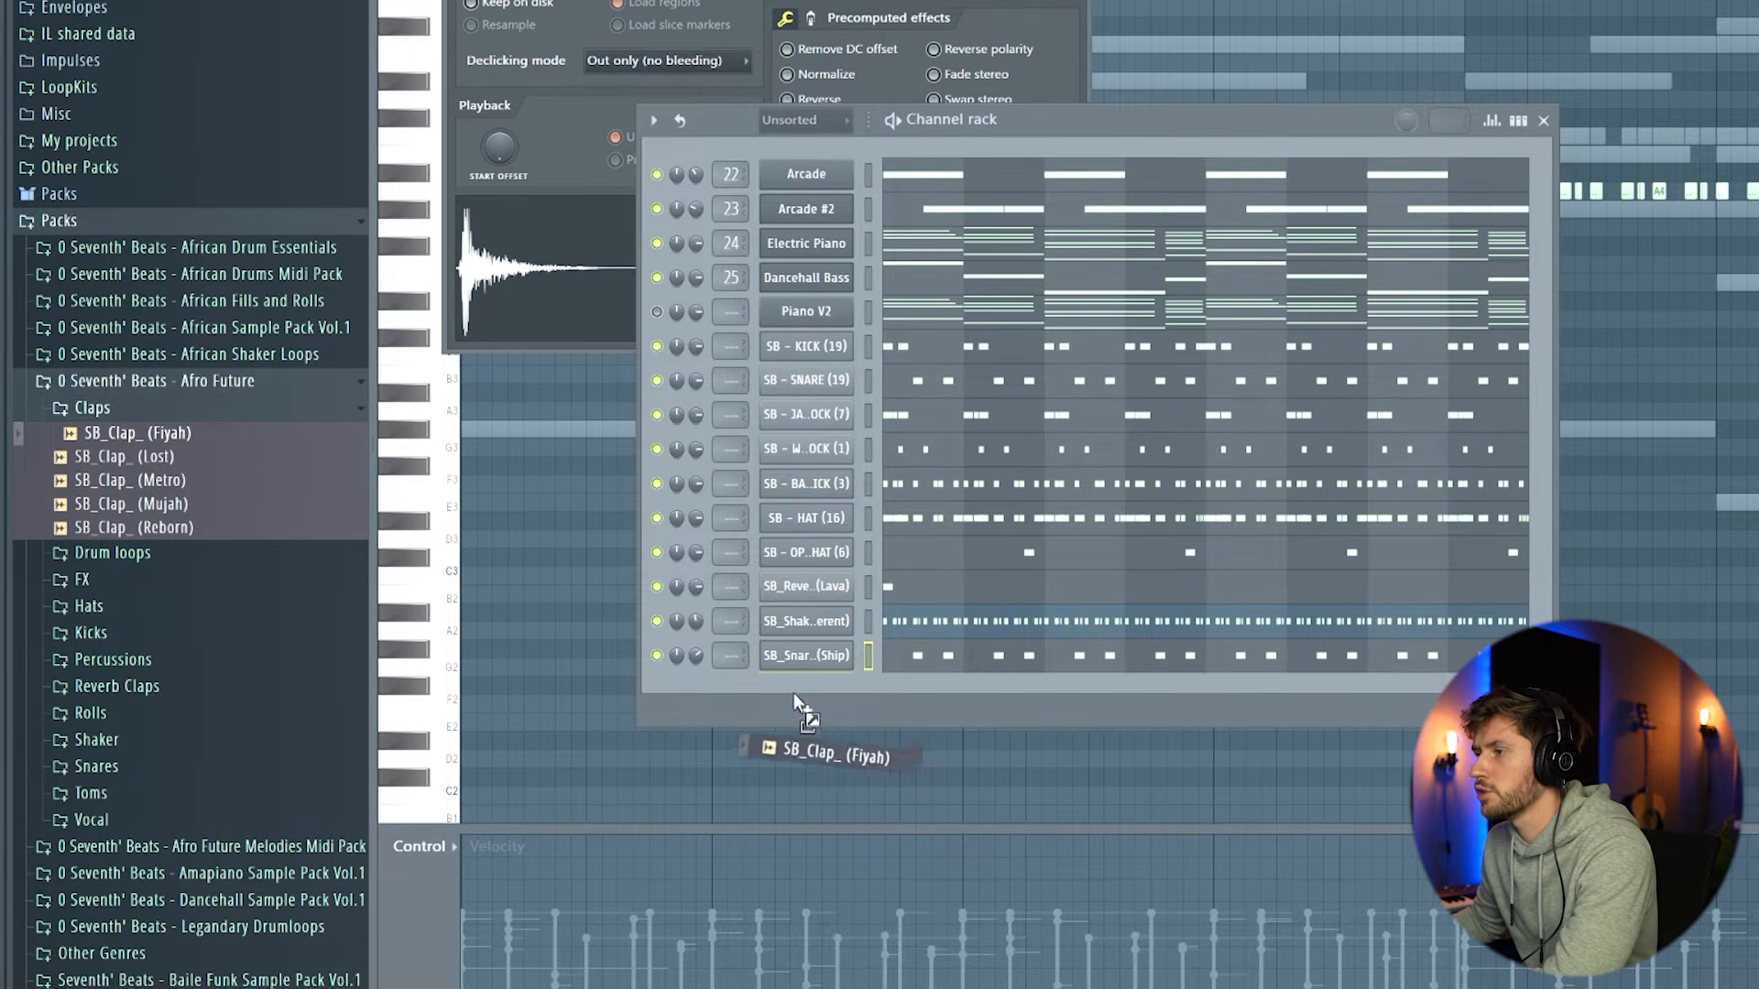
pyautogui.moveTo(793, 693); pyautogui.dragTo(958, 699)
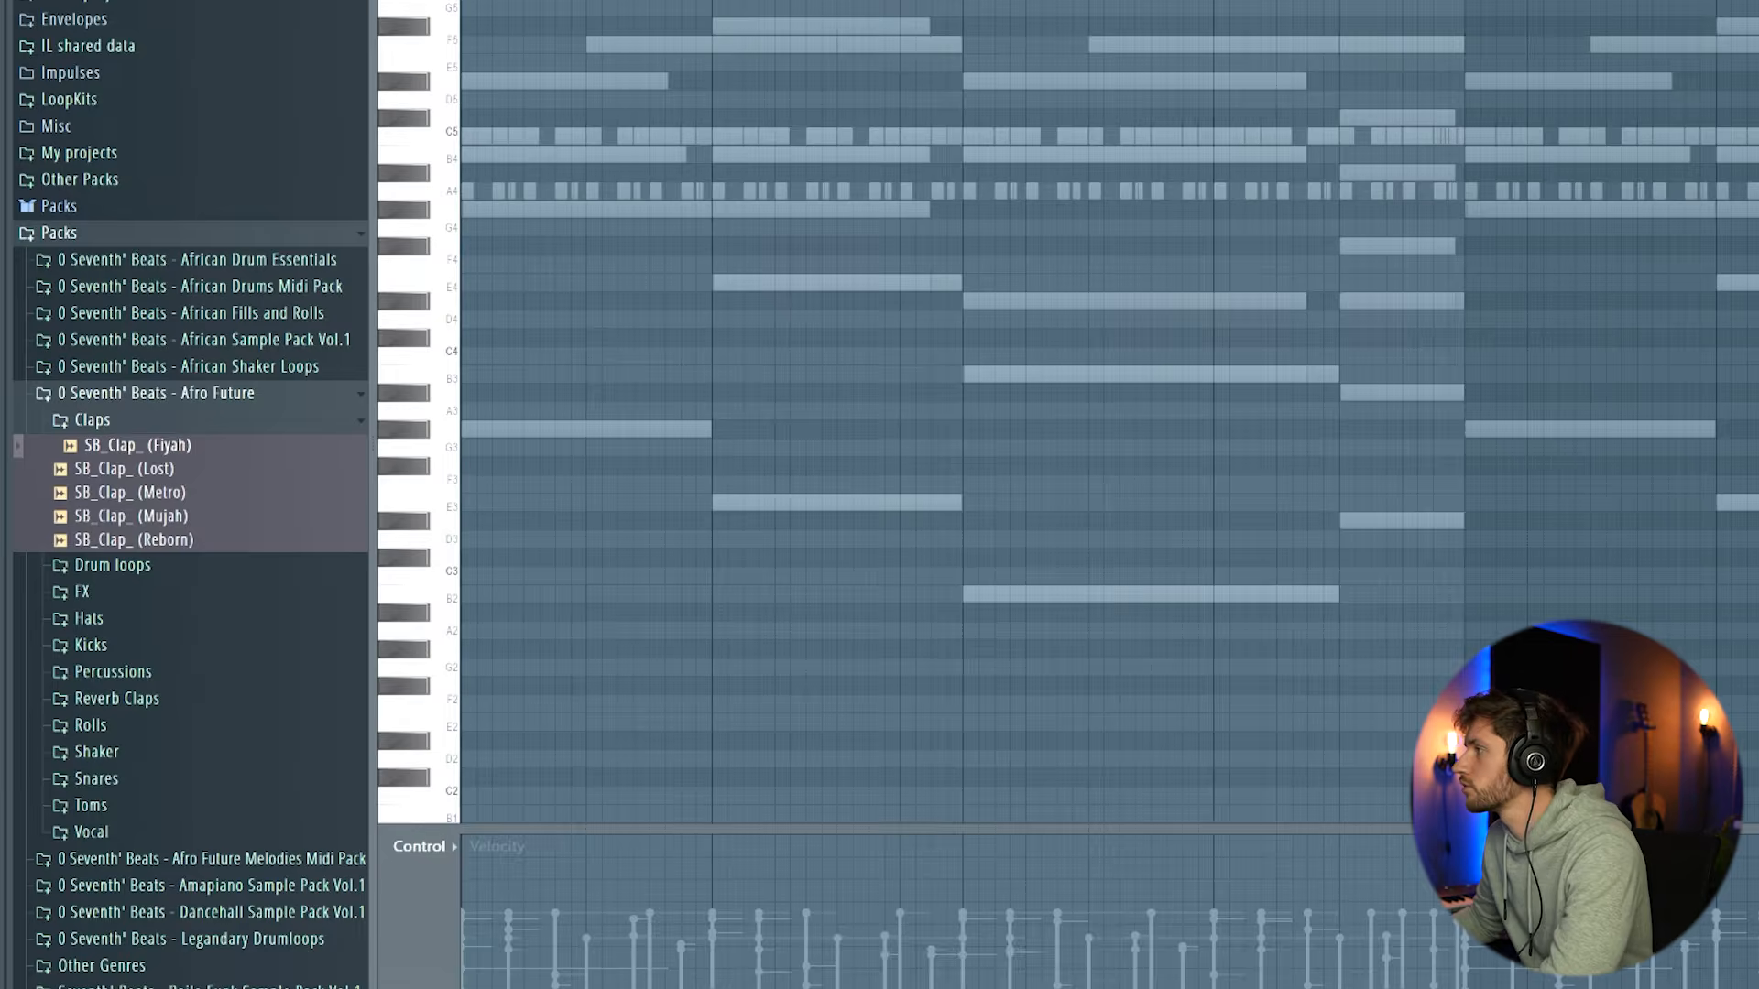
# - Draw a four-note C5 clap roll with rising velocities across steps 7 and 8 of bar eight and preview it
pyautogui.moveTo(728, 195); pyautogui.dragTo(685, 197)
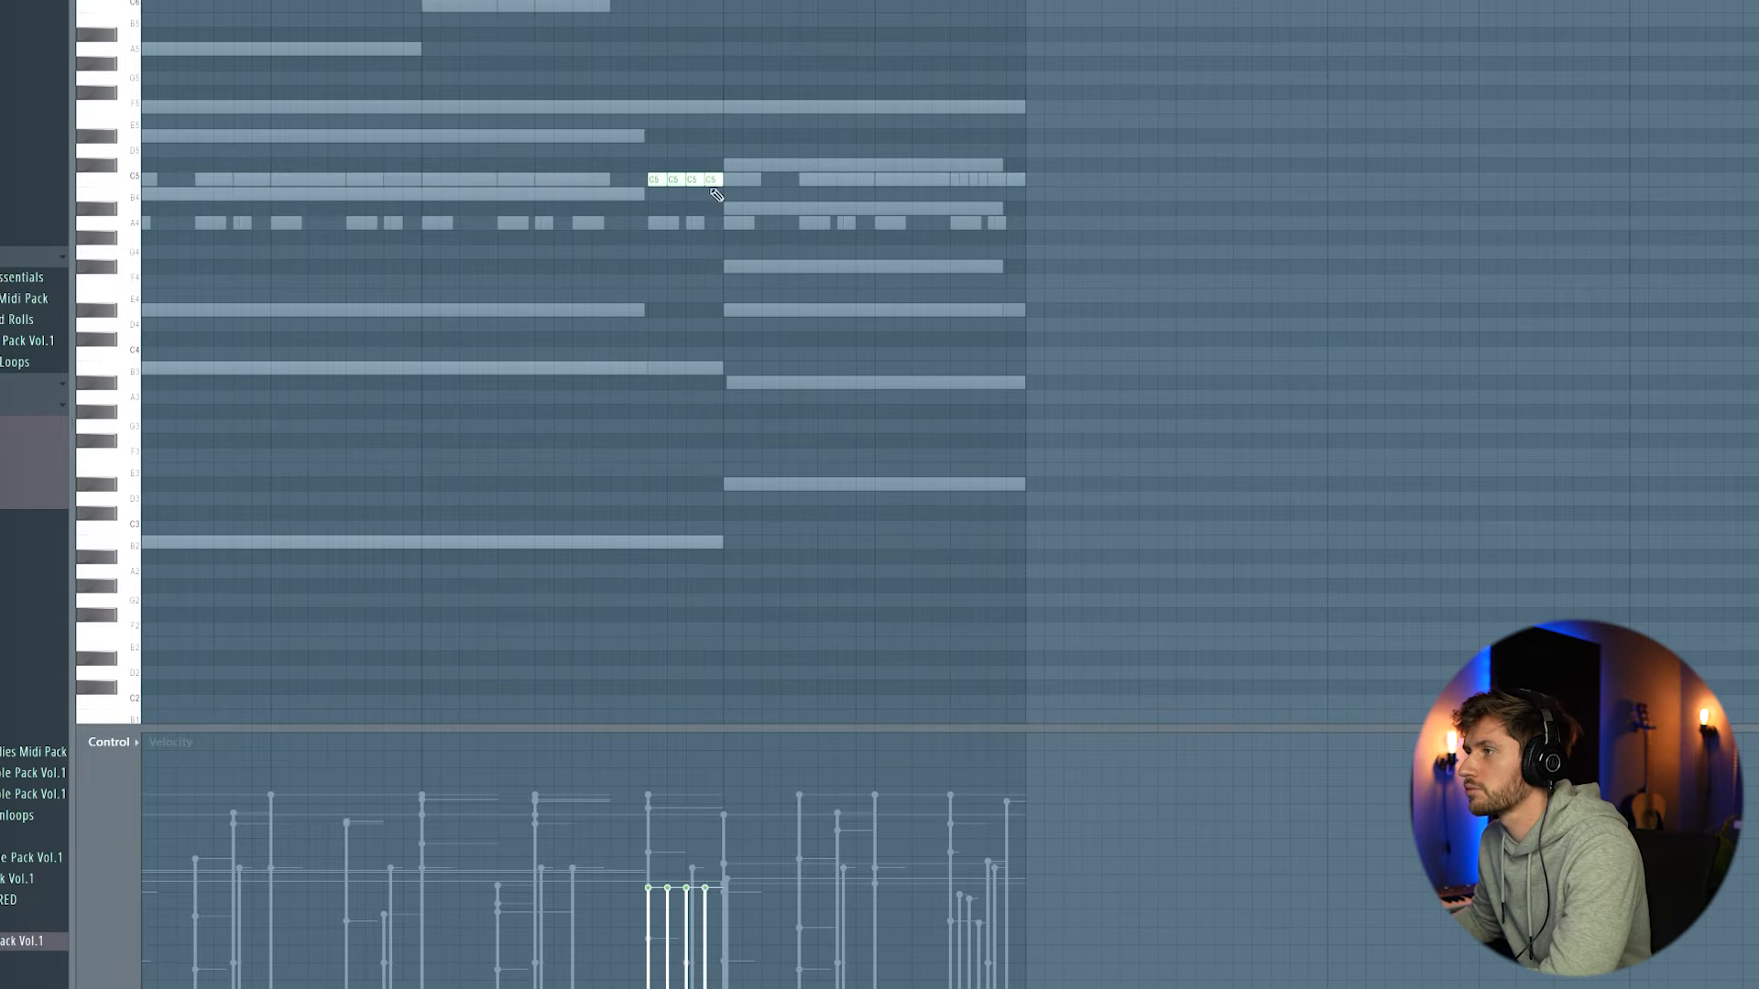
pyautogui.press('space')
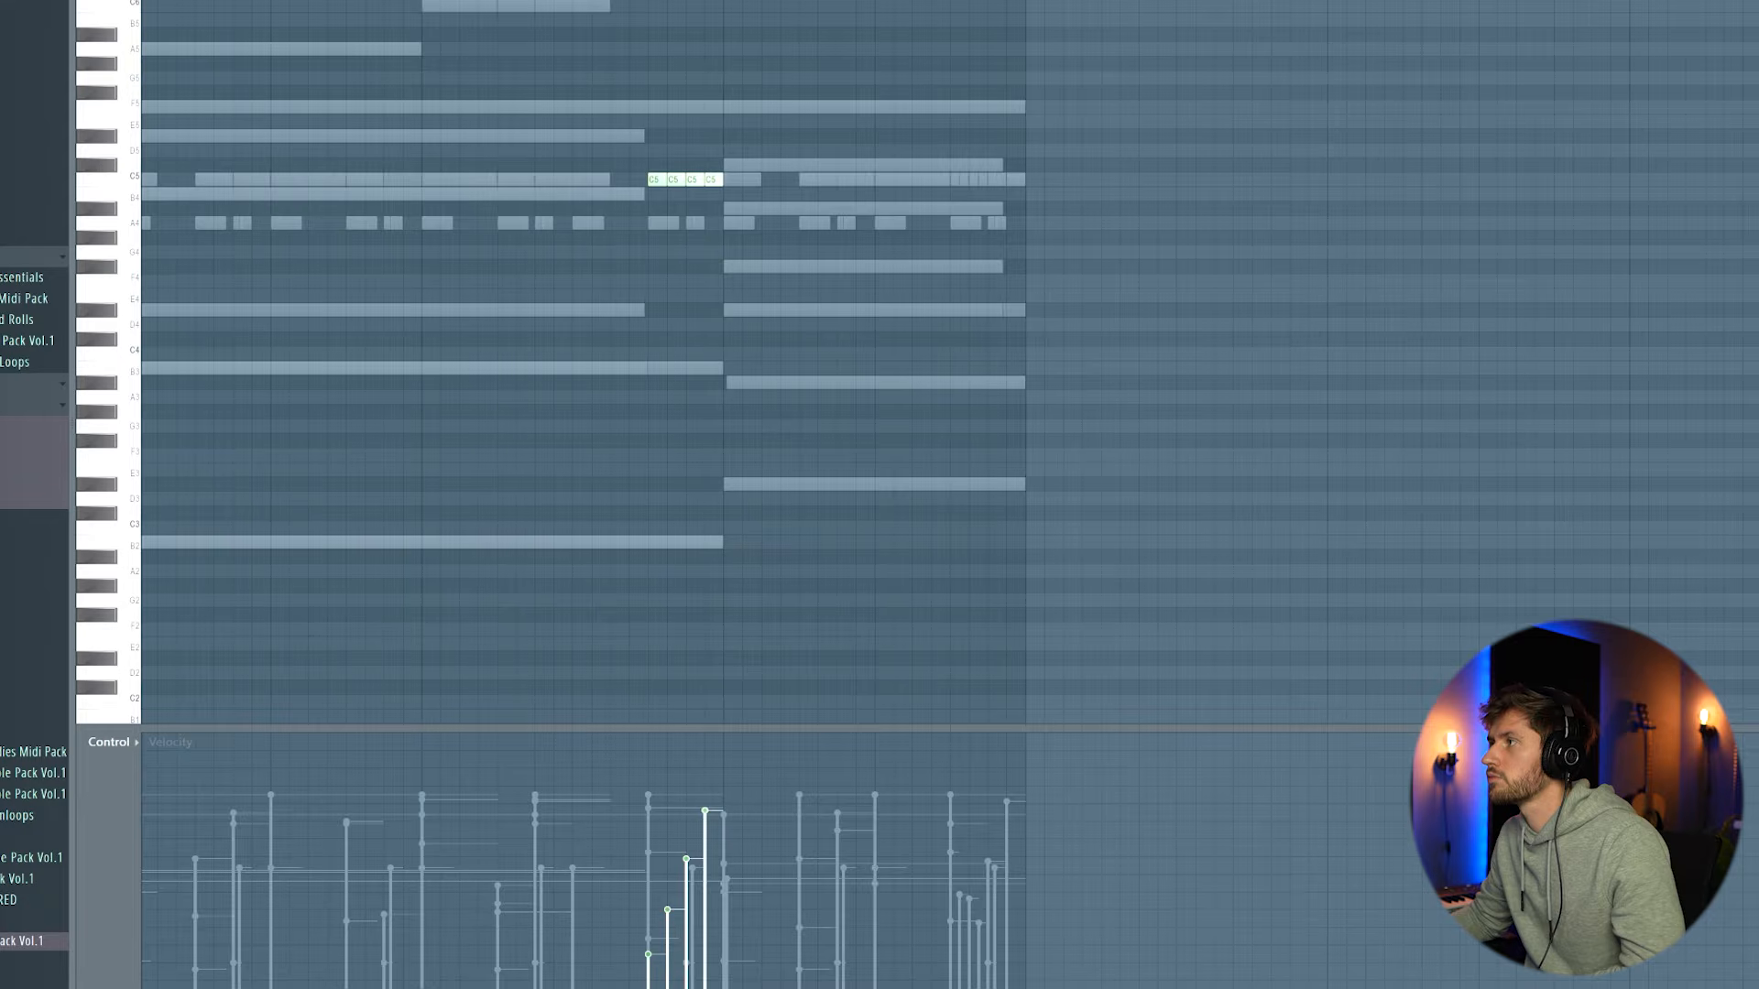
pyautogui.press('space')
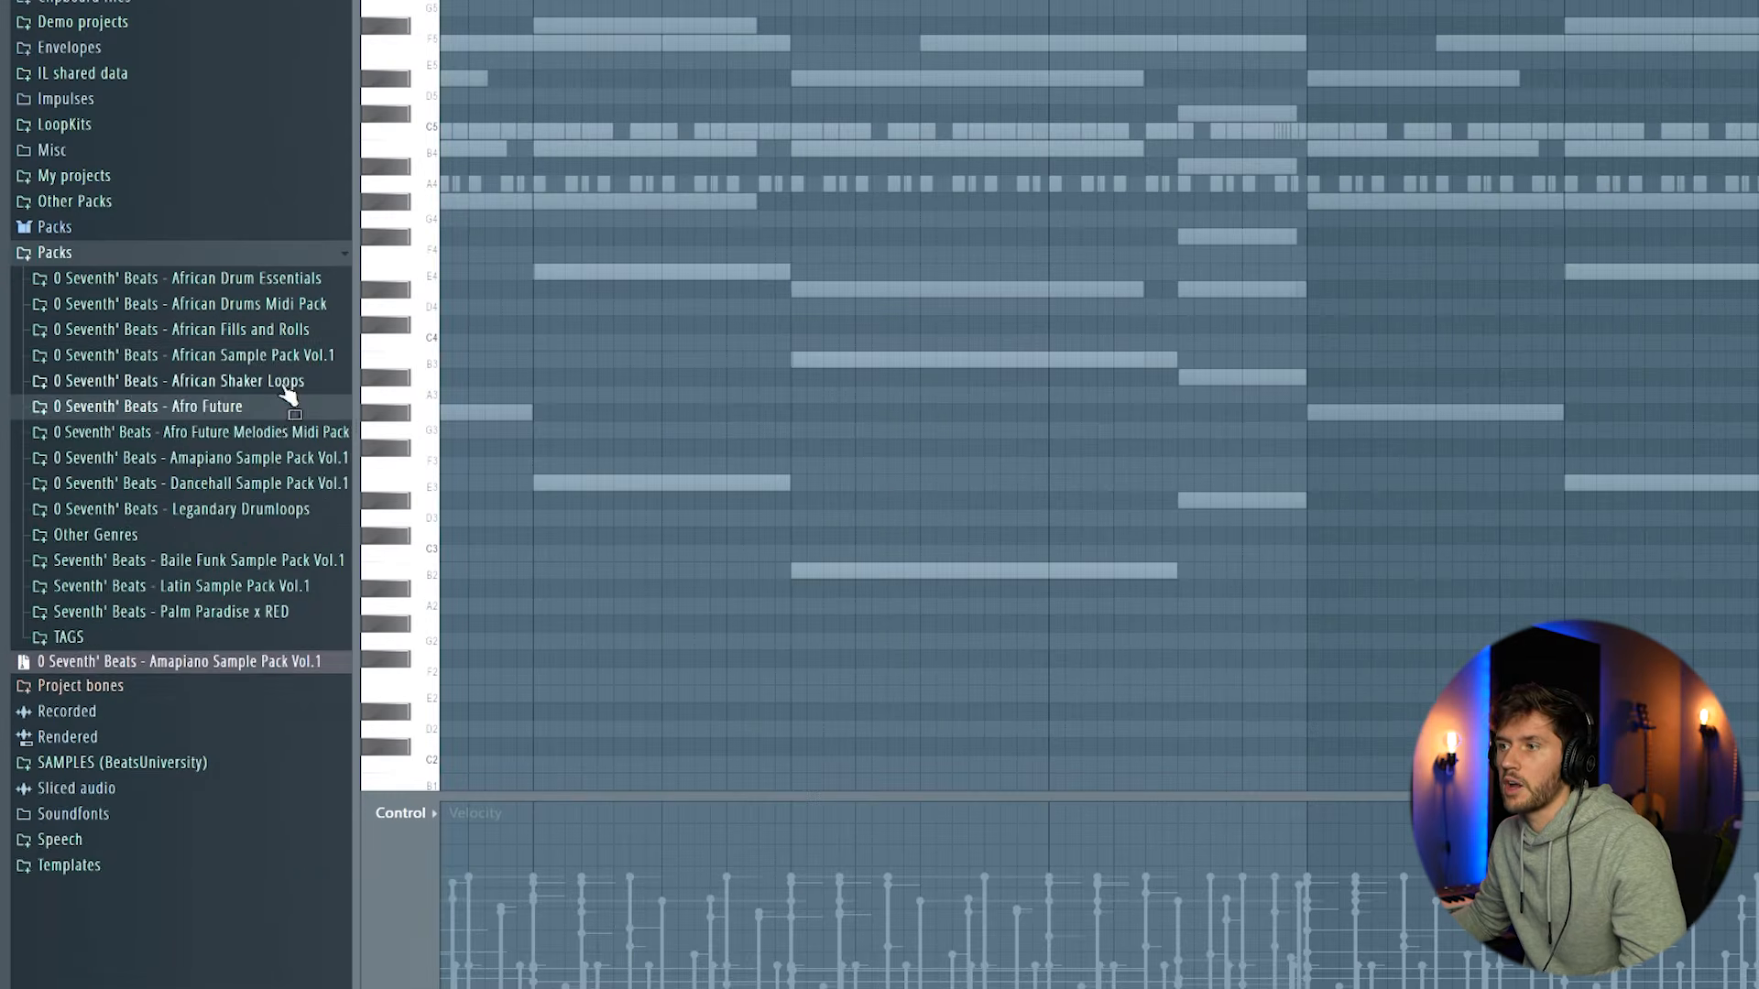
# - Add SB - LOW TOM (16) from African Sample Pack Vol.1's low toms as a channel below the clap
pyautogui.click(279, 365)
pyautogui.click(187, 433)
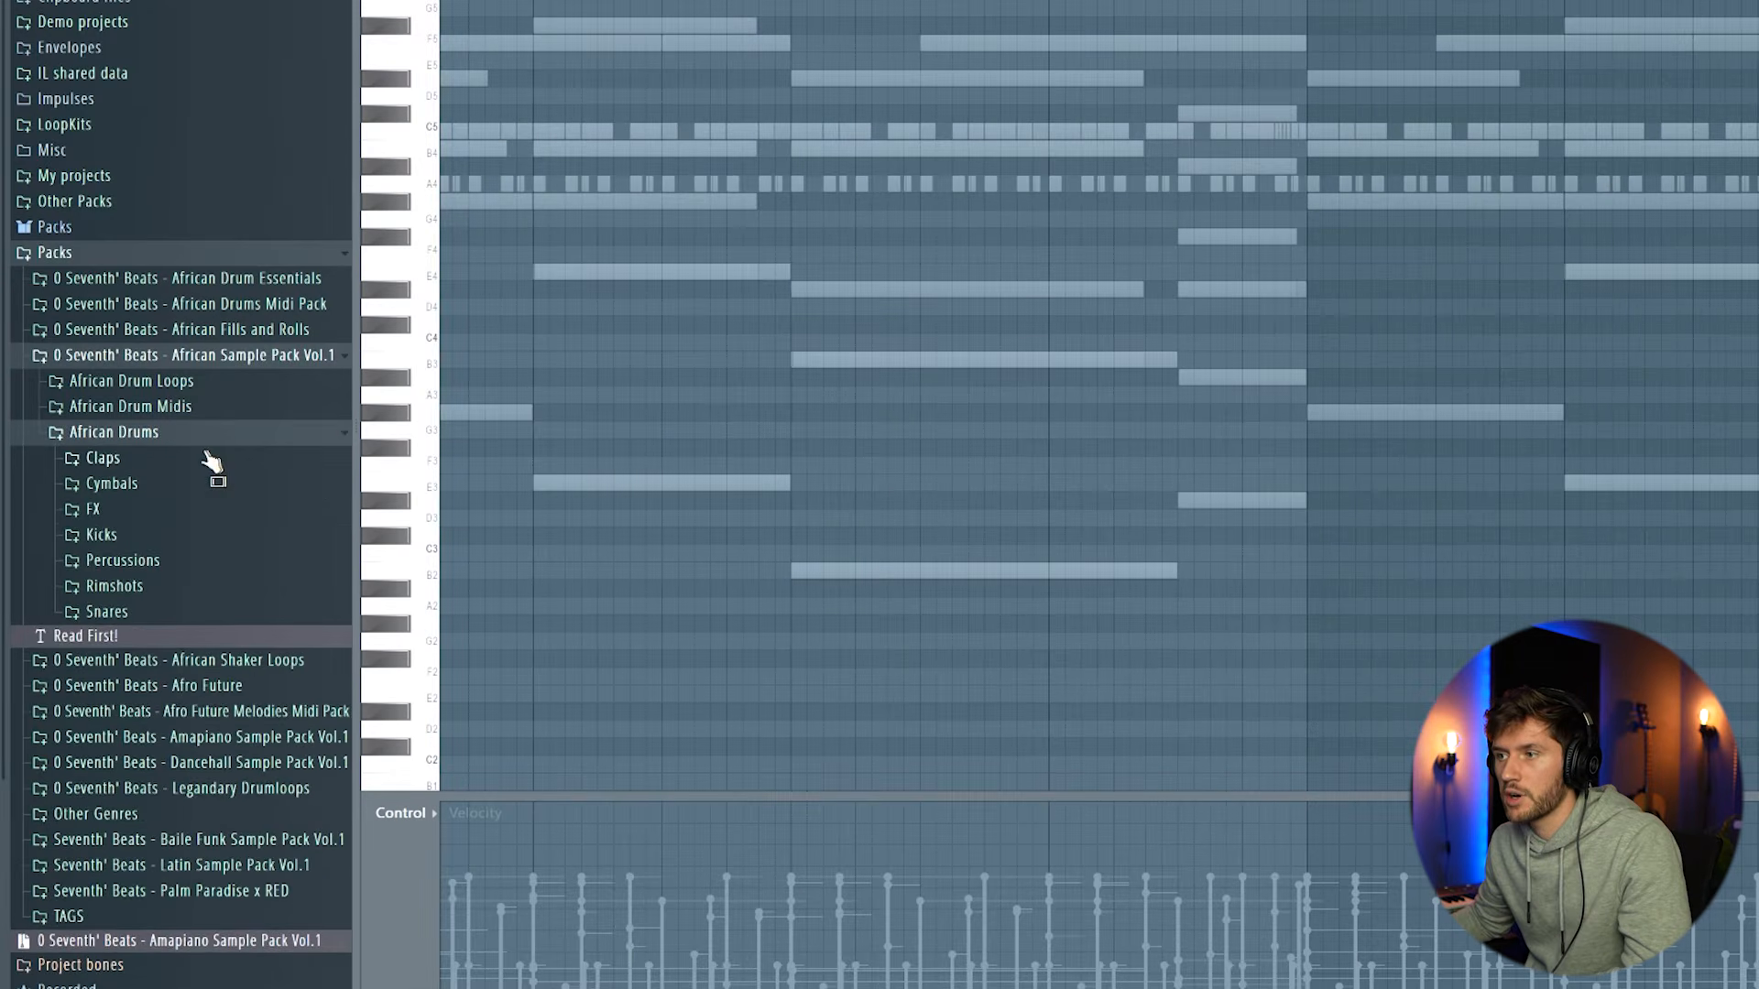
pyautogui.click(150, 548)
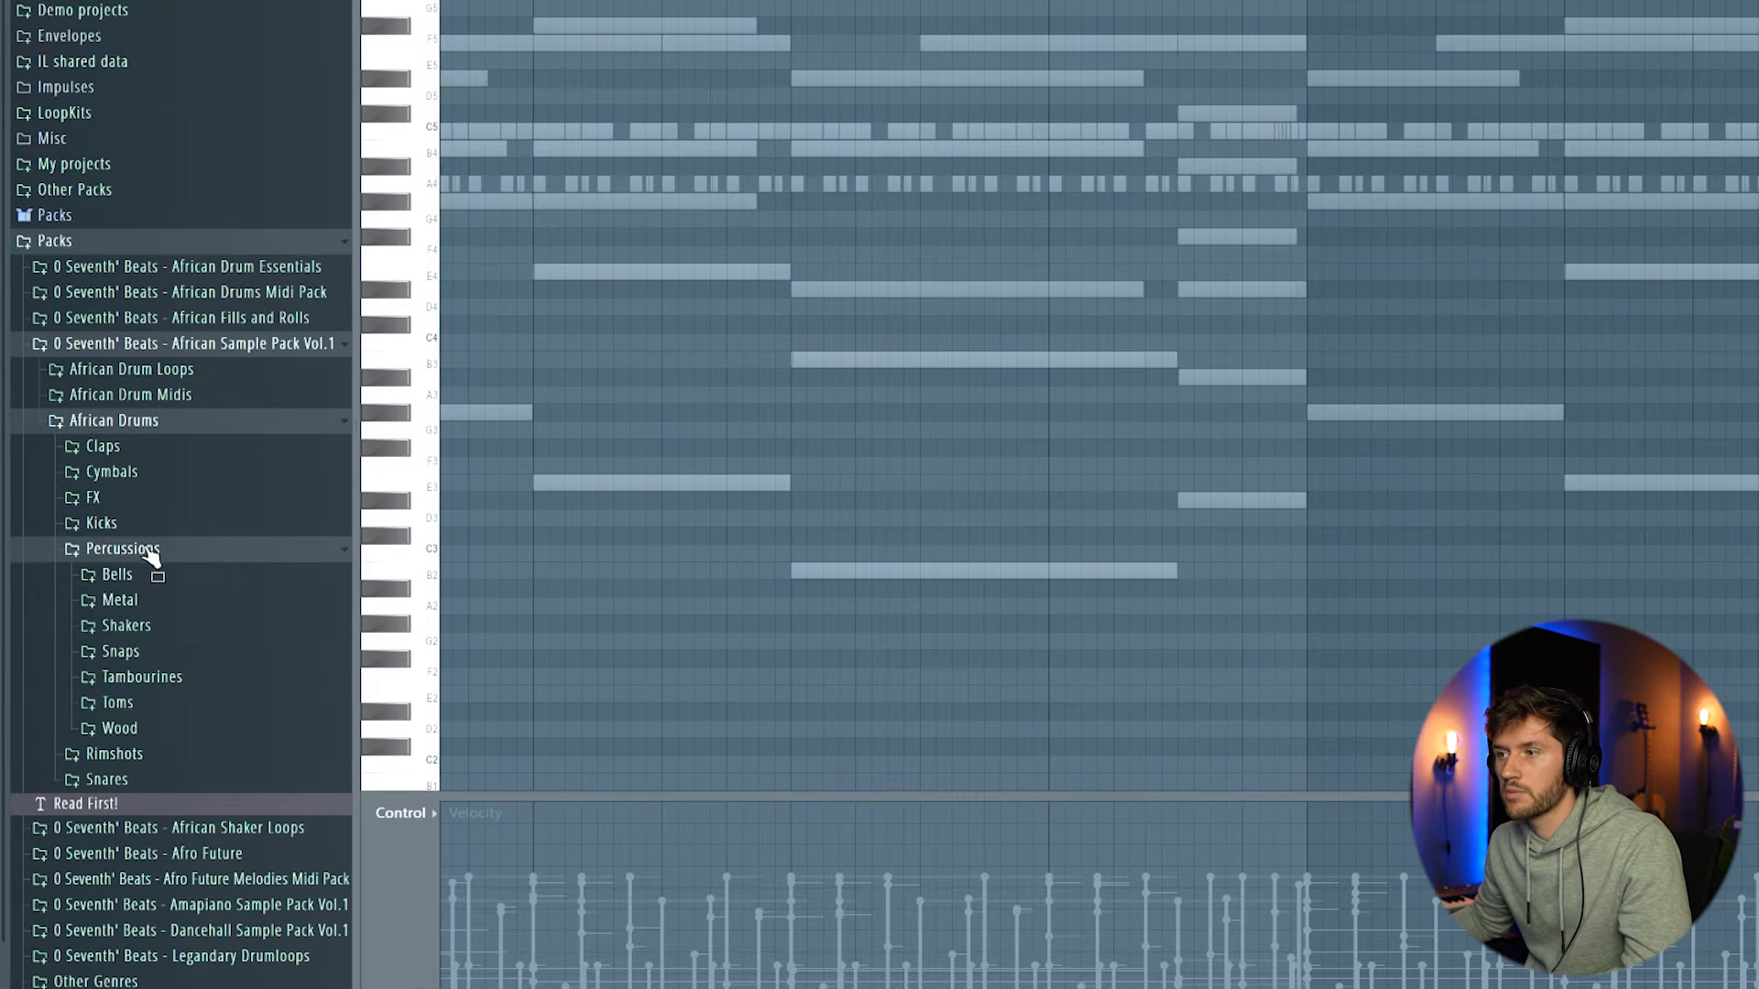
pyautogui.click(149, 711)
pyautogui.scroll(-8, 216, 647)
pyautogui.click(183, 586)
pyautogui.scroll(-2, 220, 532)
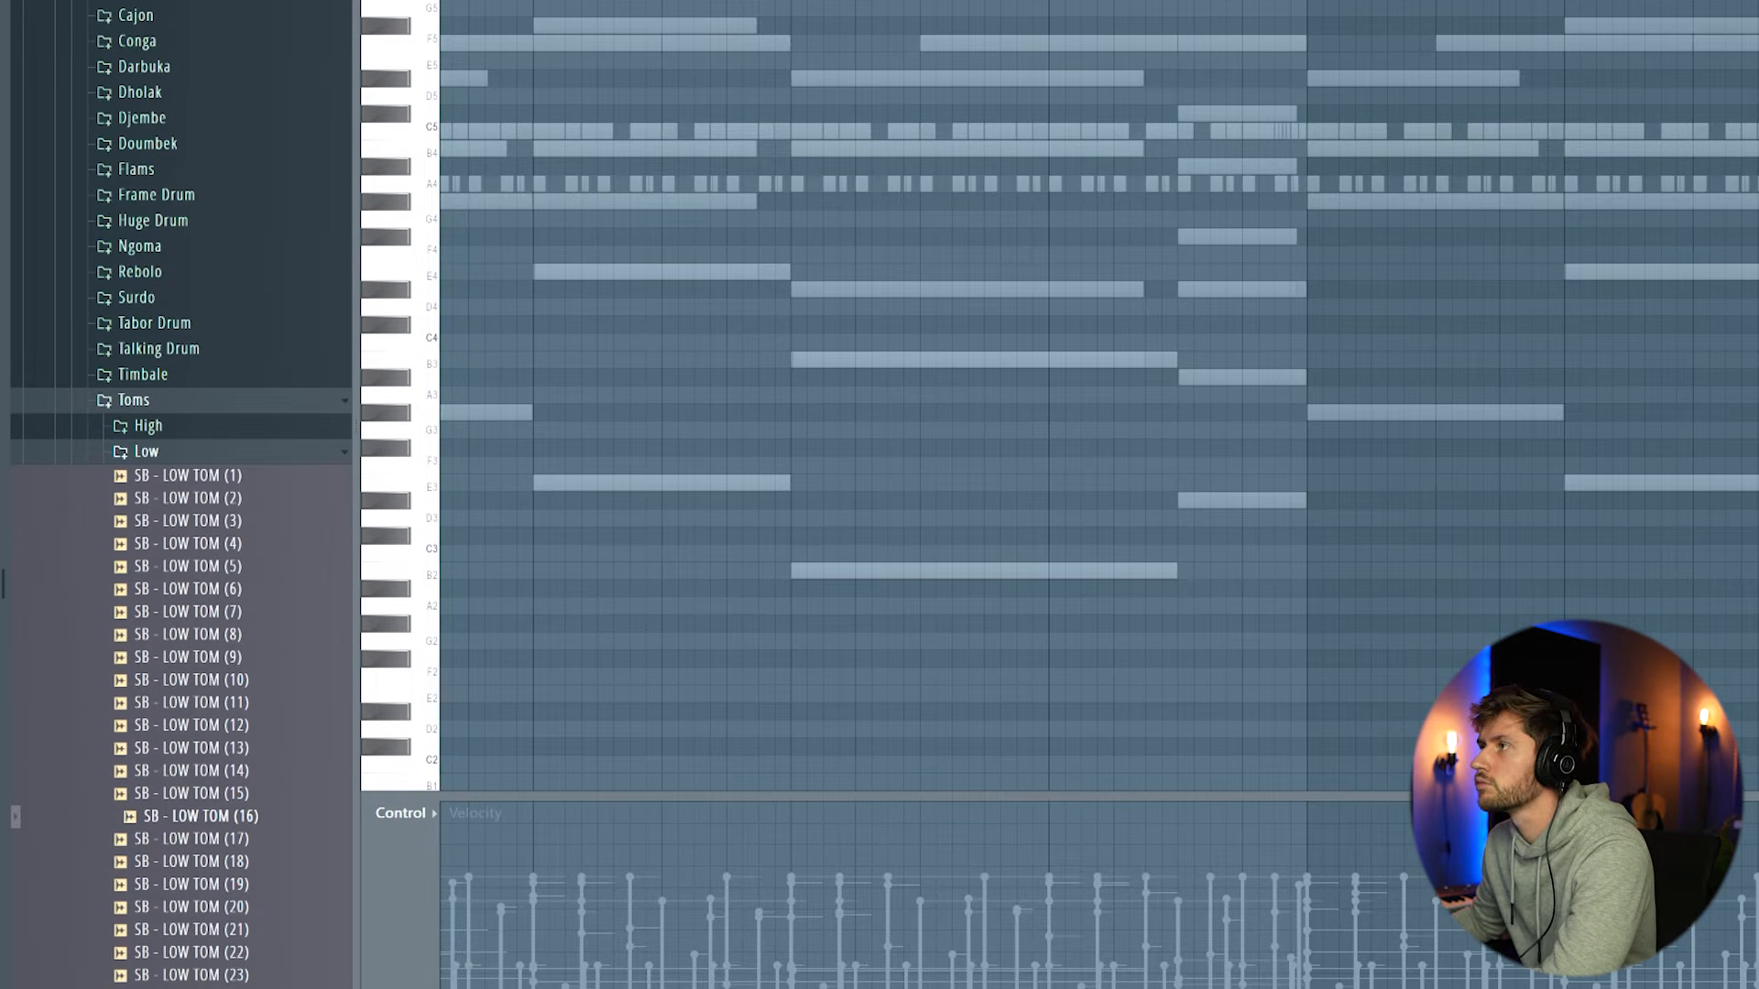
pyautogui.press('F6')
pyautogui.moveTo(756, 694); pyautogui.dragTo(759, 696)
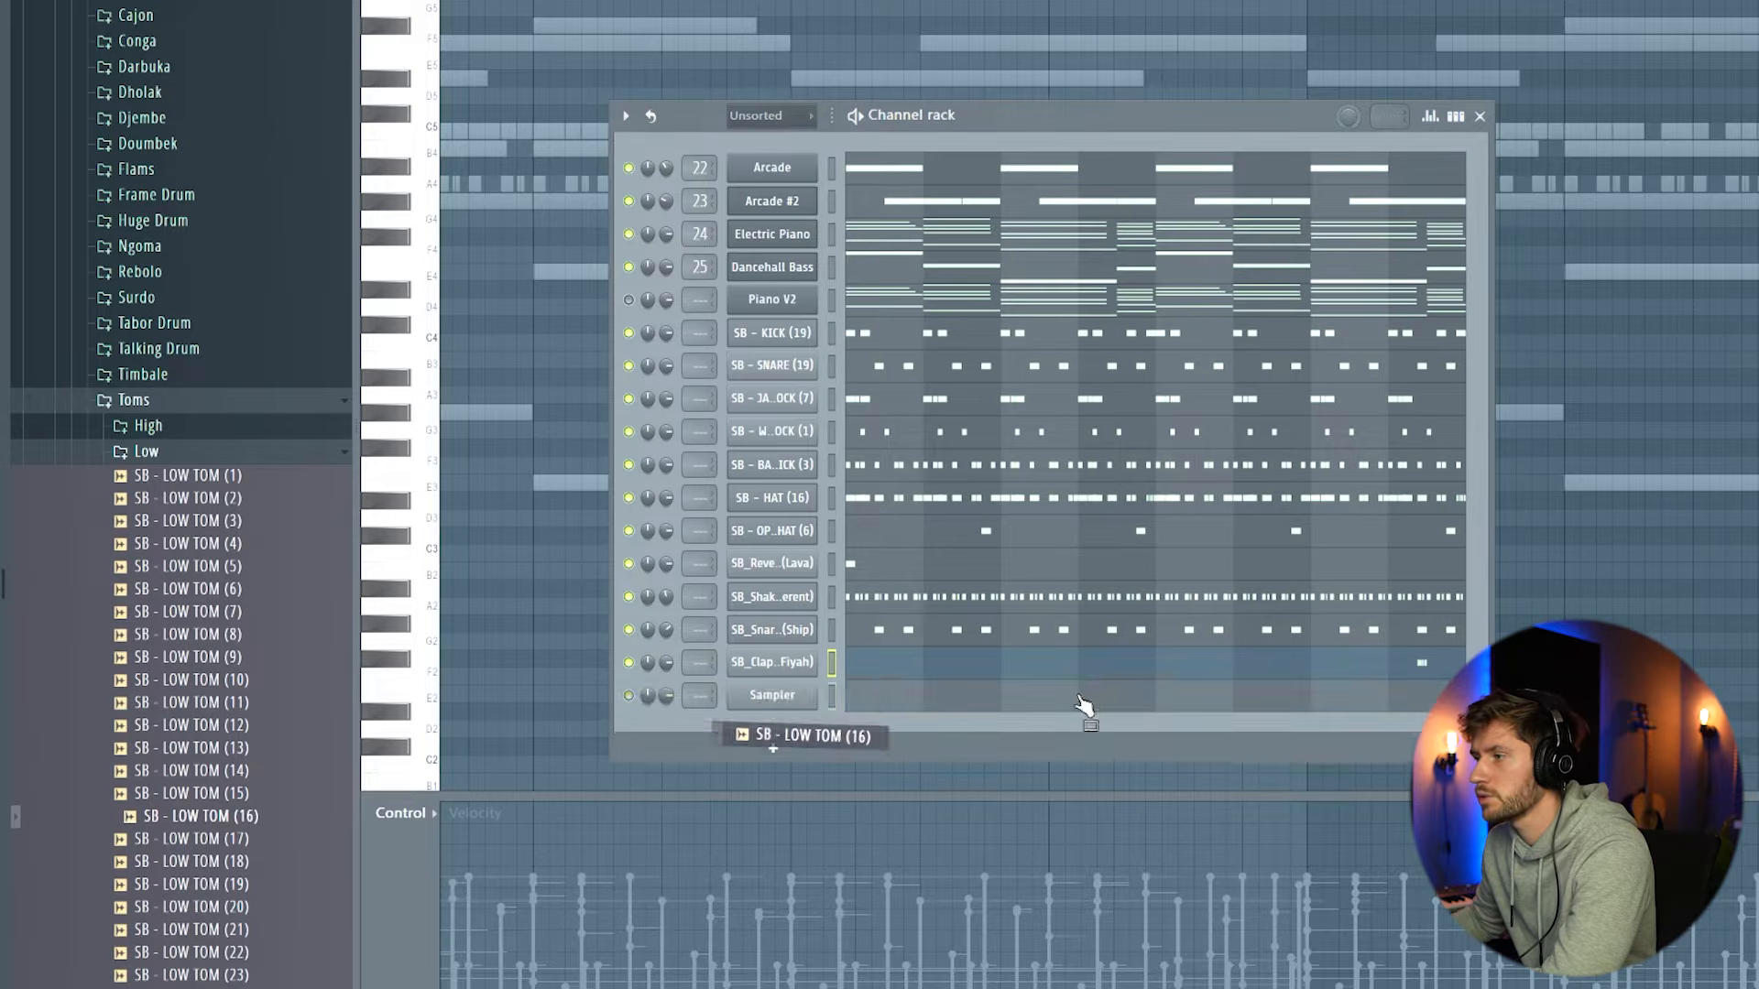
# - Draw a C5 low tom hit on step 15 of bar eight and play back the last bar
pyautogui.press('F7')
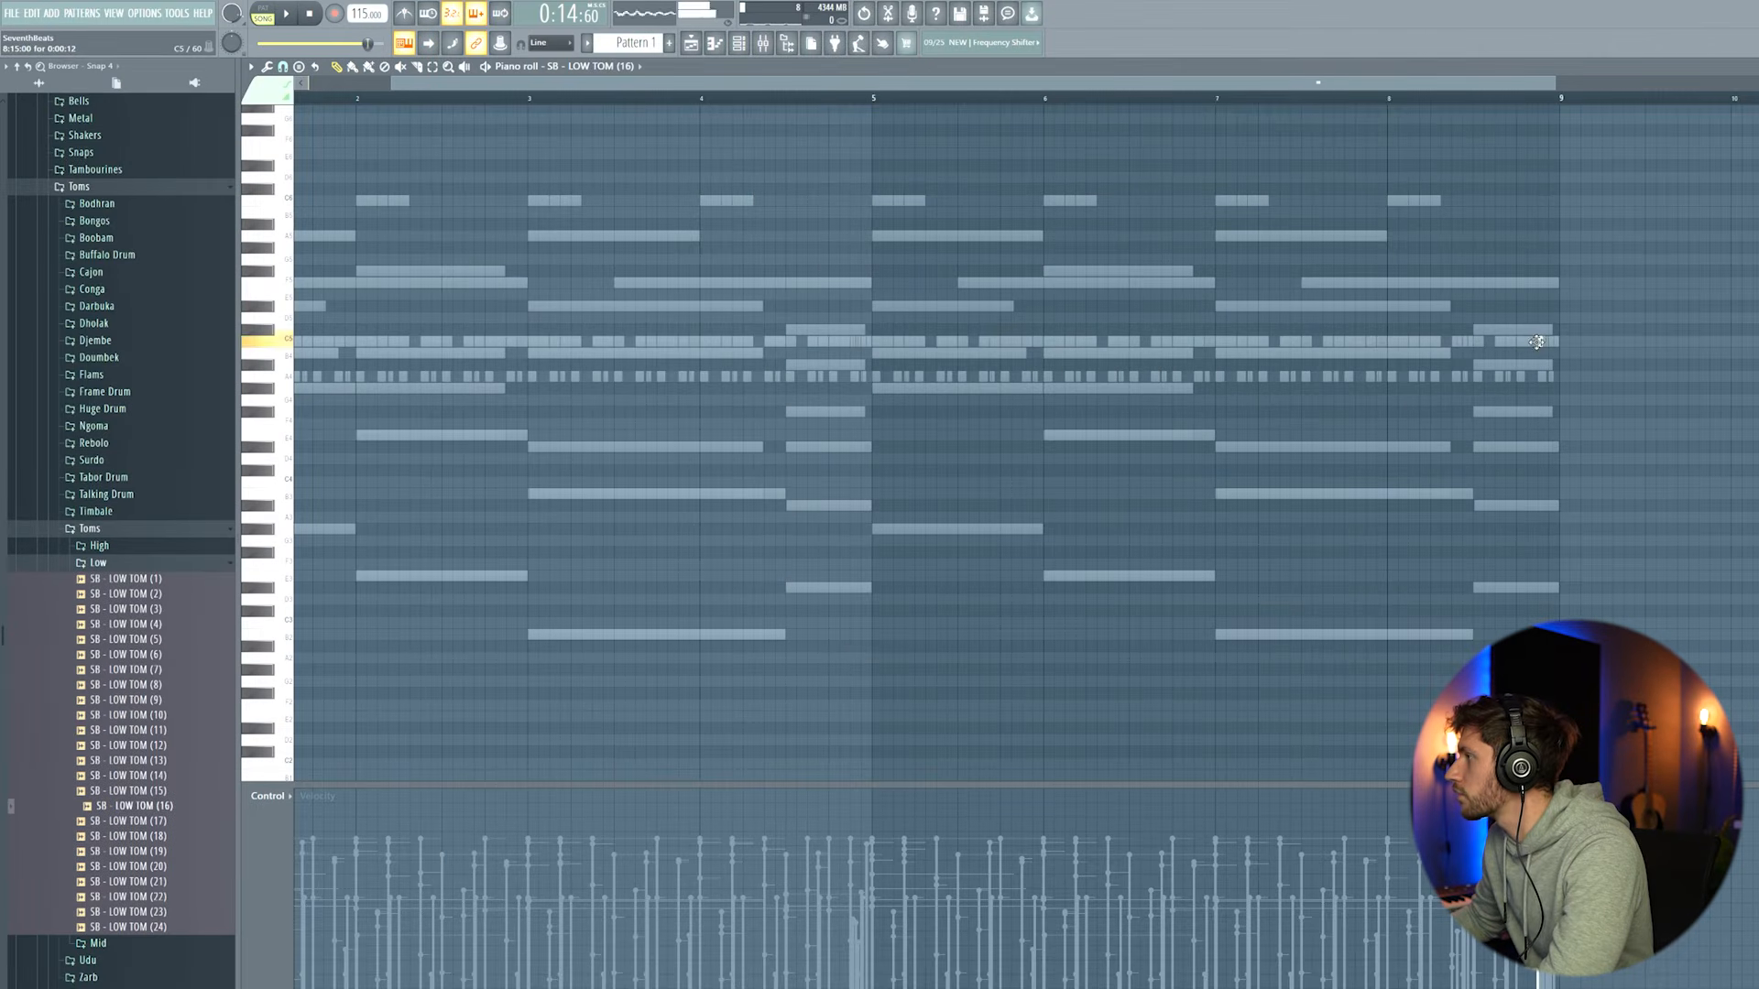
pyautogui.click(1390, 101)
pyautogui.press('space')
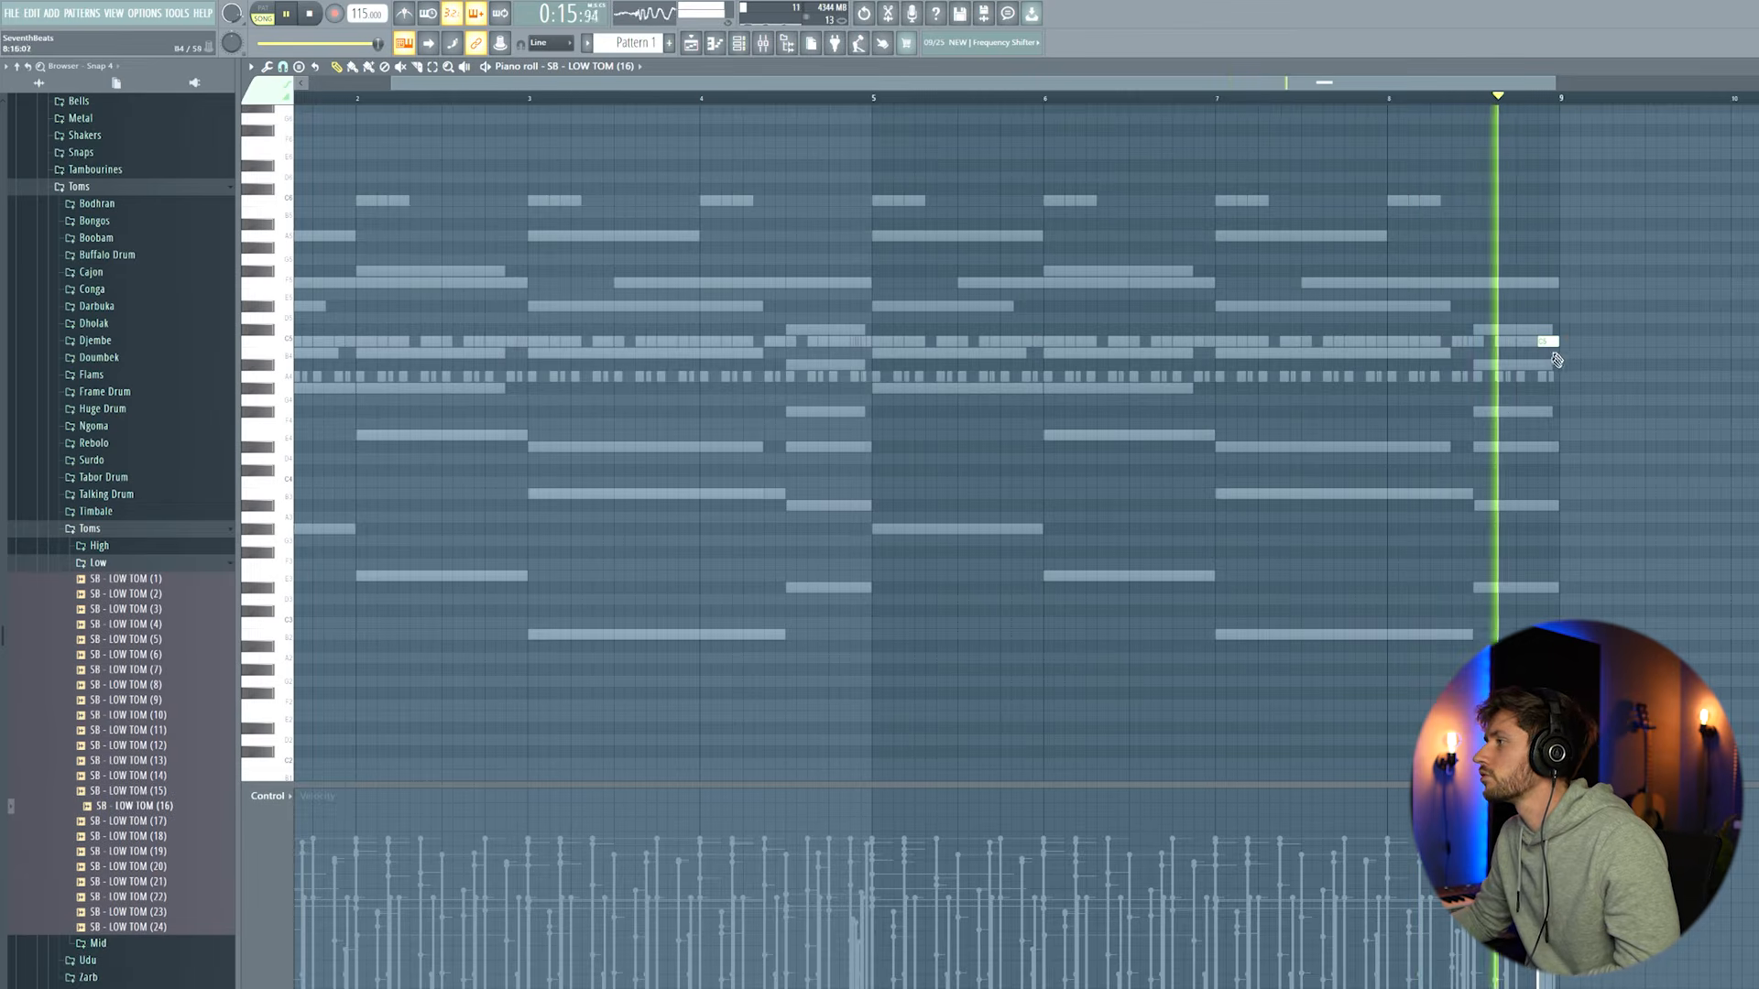
pyautogui.click(738, 43)
pyautogui.press('space')
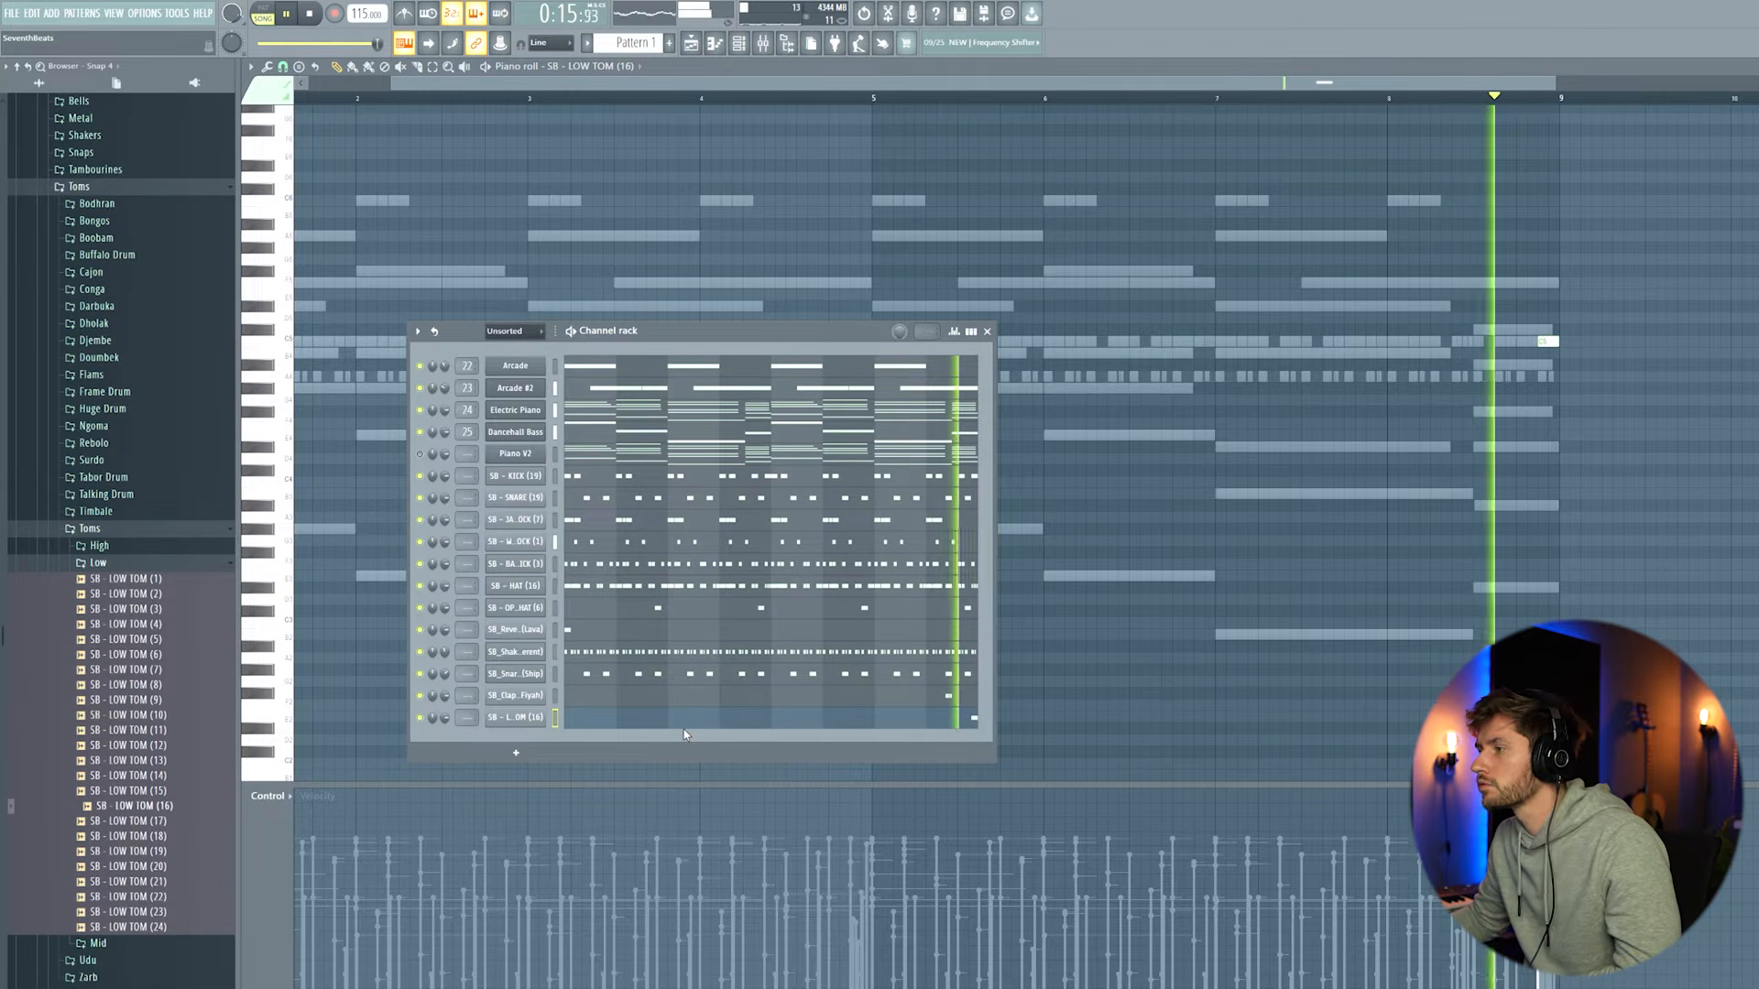
# - Add SB - HIGH TOM (11) from the pack's high toms as a channel below the low tom
pyautogui.click(100, 546)
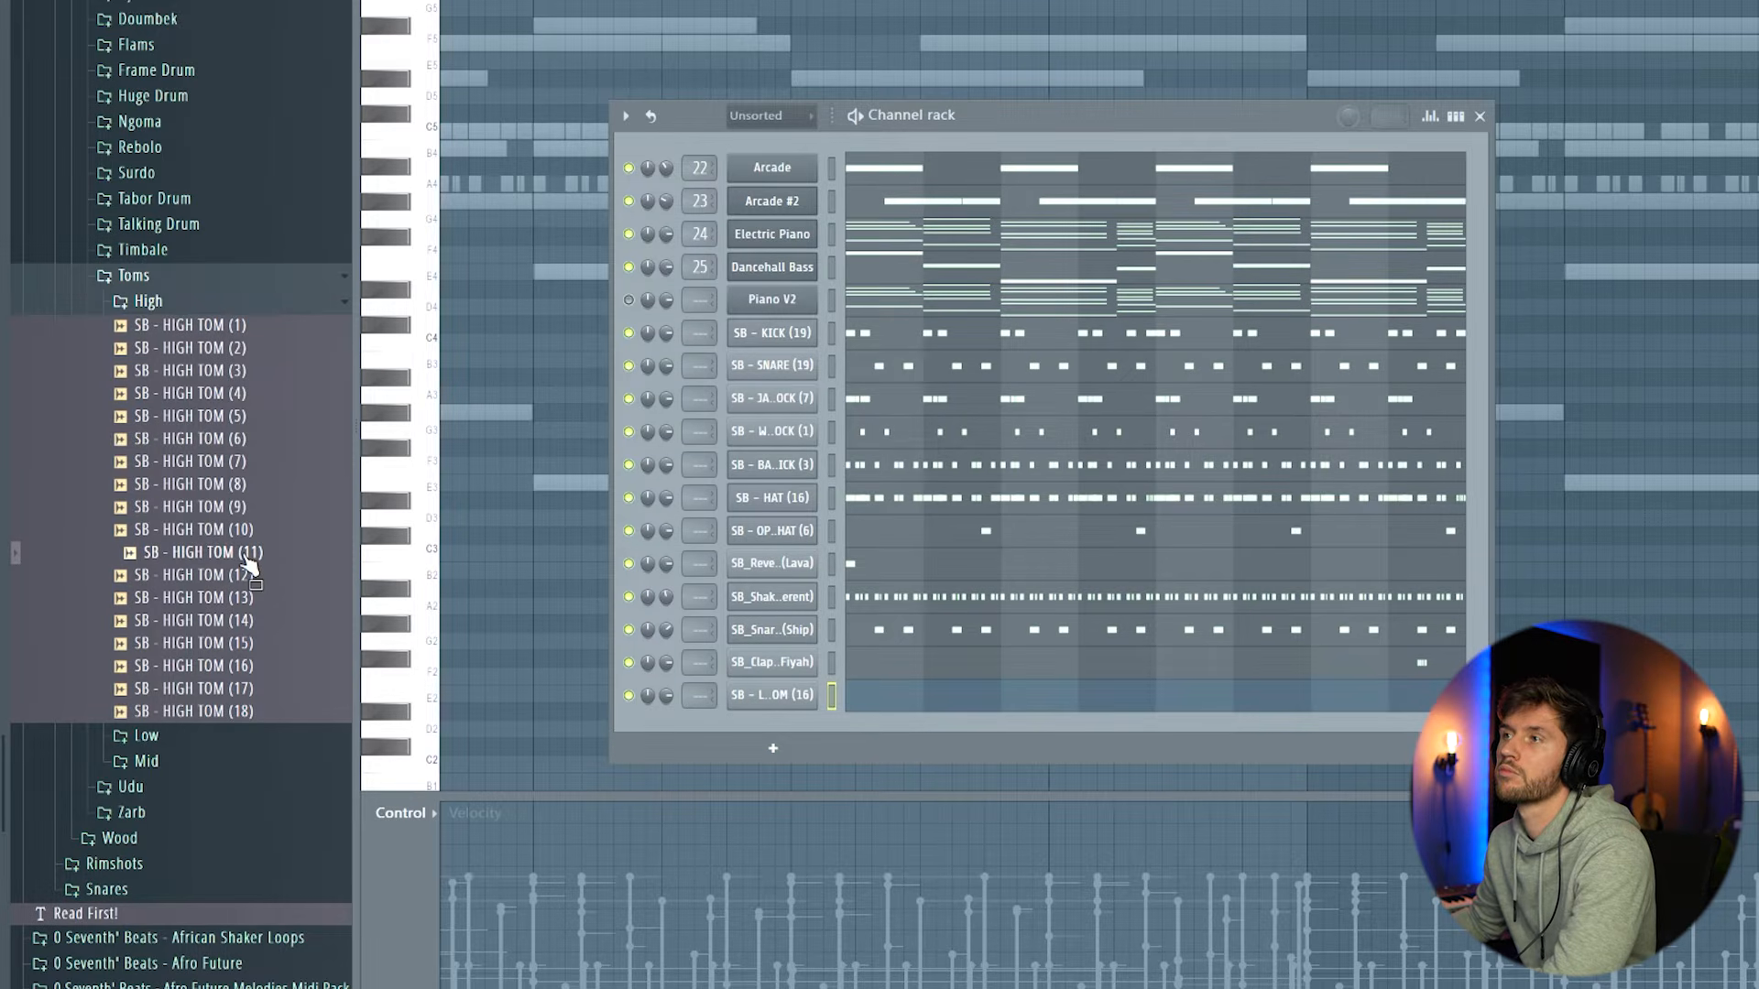
pyautogui.moveTo(243, 557); pyautogui.dragTo(772, 728)
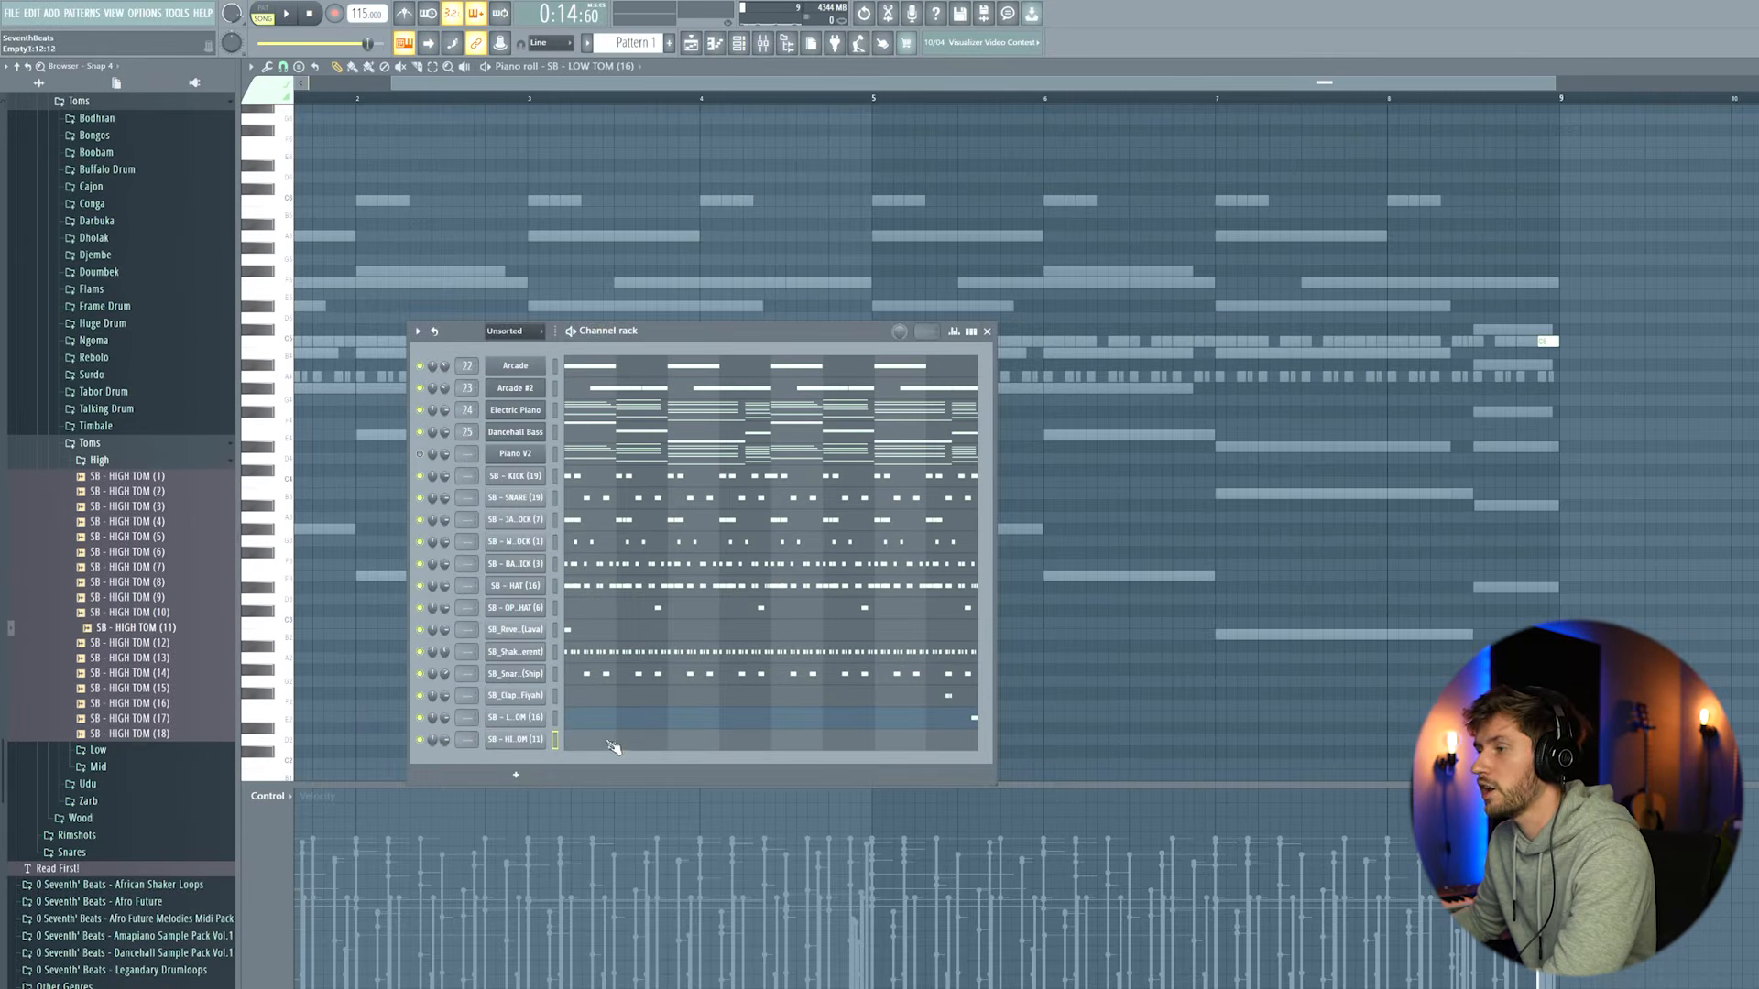
# - Draw a C5 high tom hit on step 11 of bar eight and play back the fill
pyautogui.click(969, 728)
pyautogui.click(1502, 343)
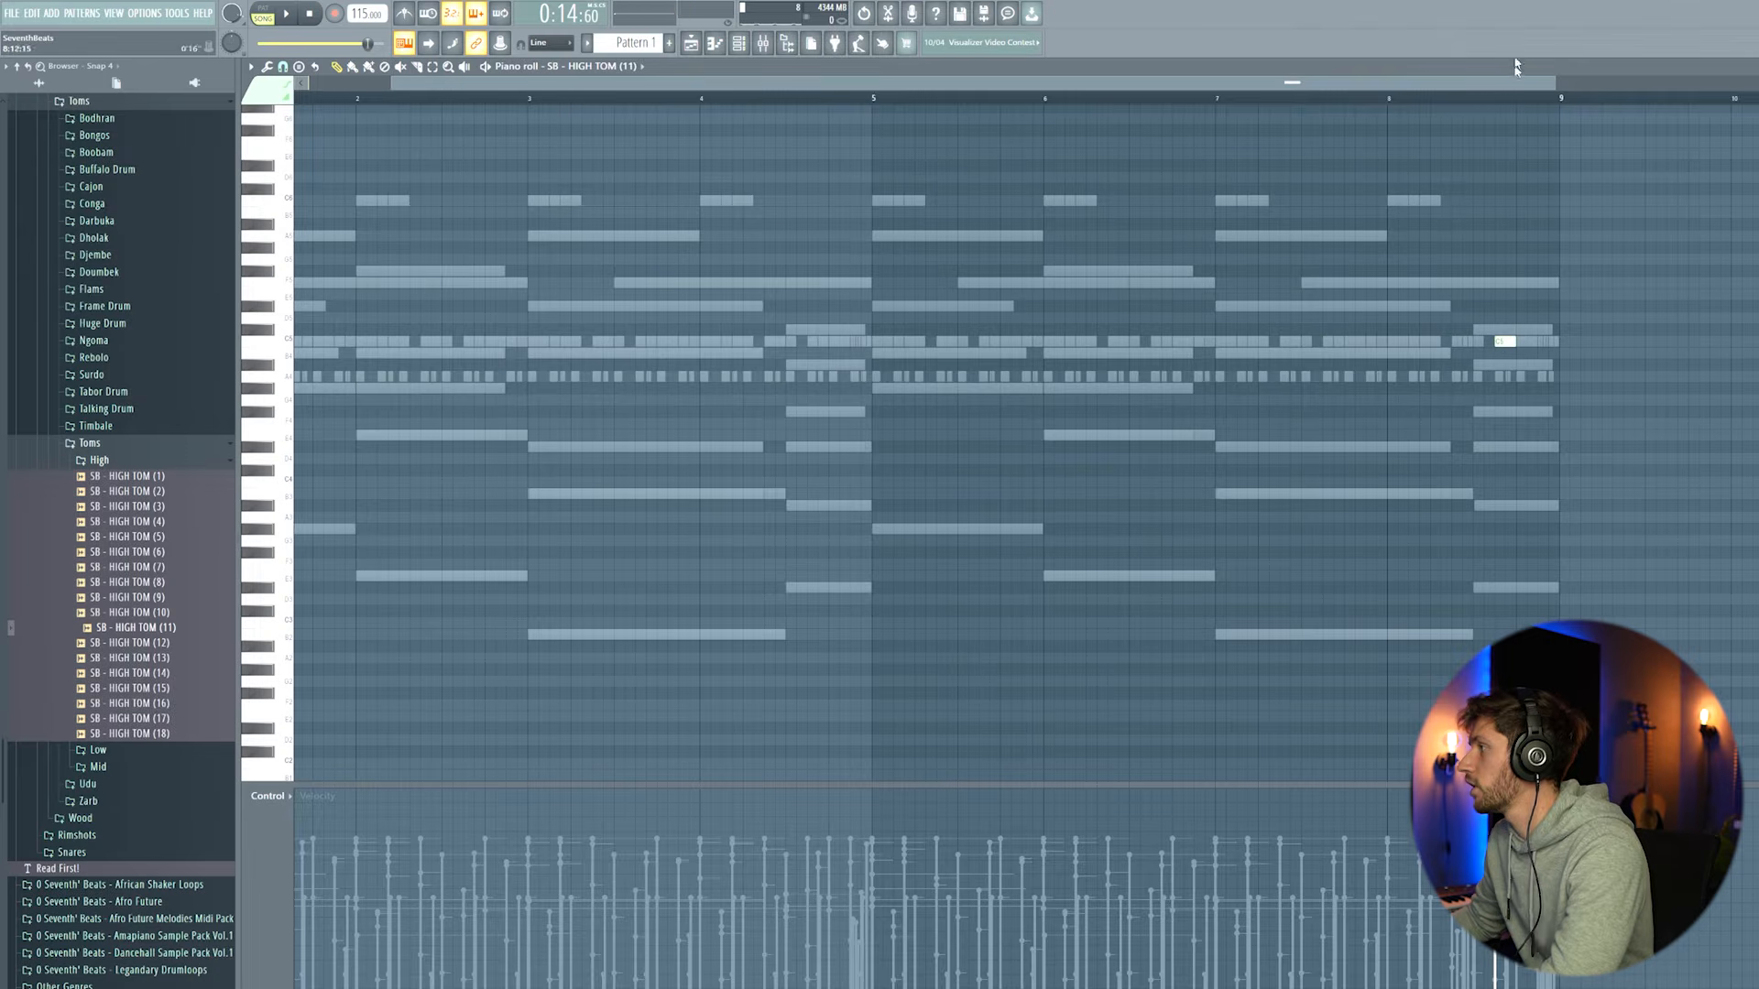
pyautogui.press('space')
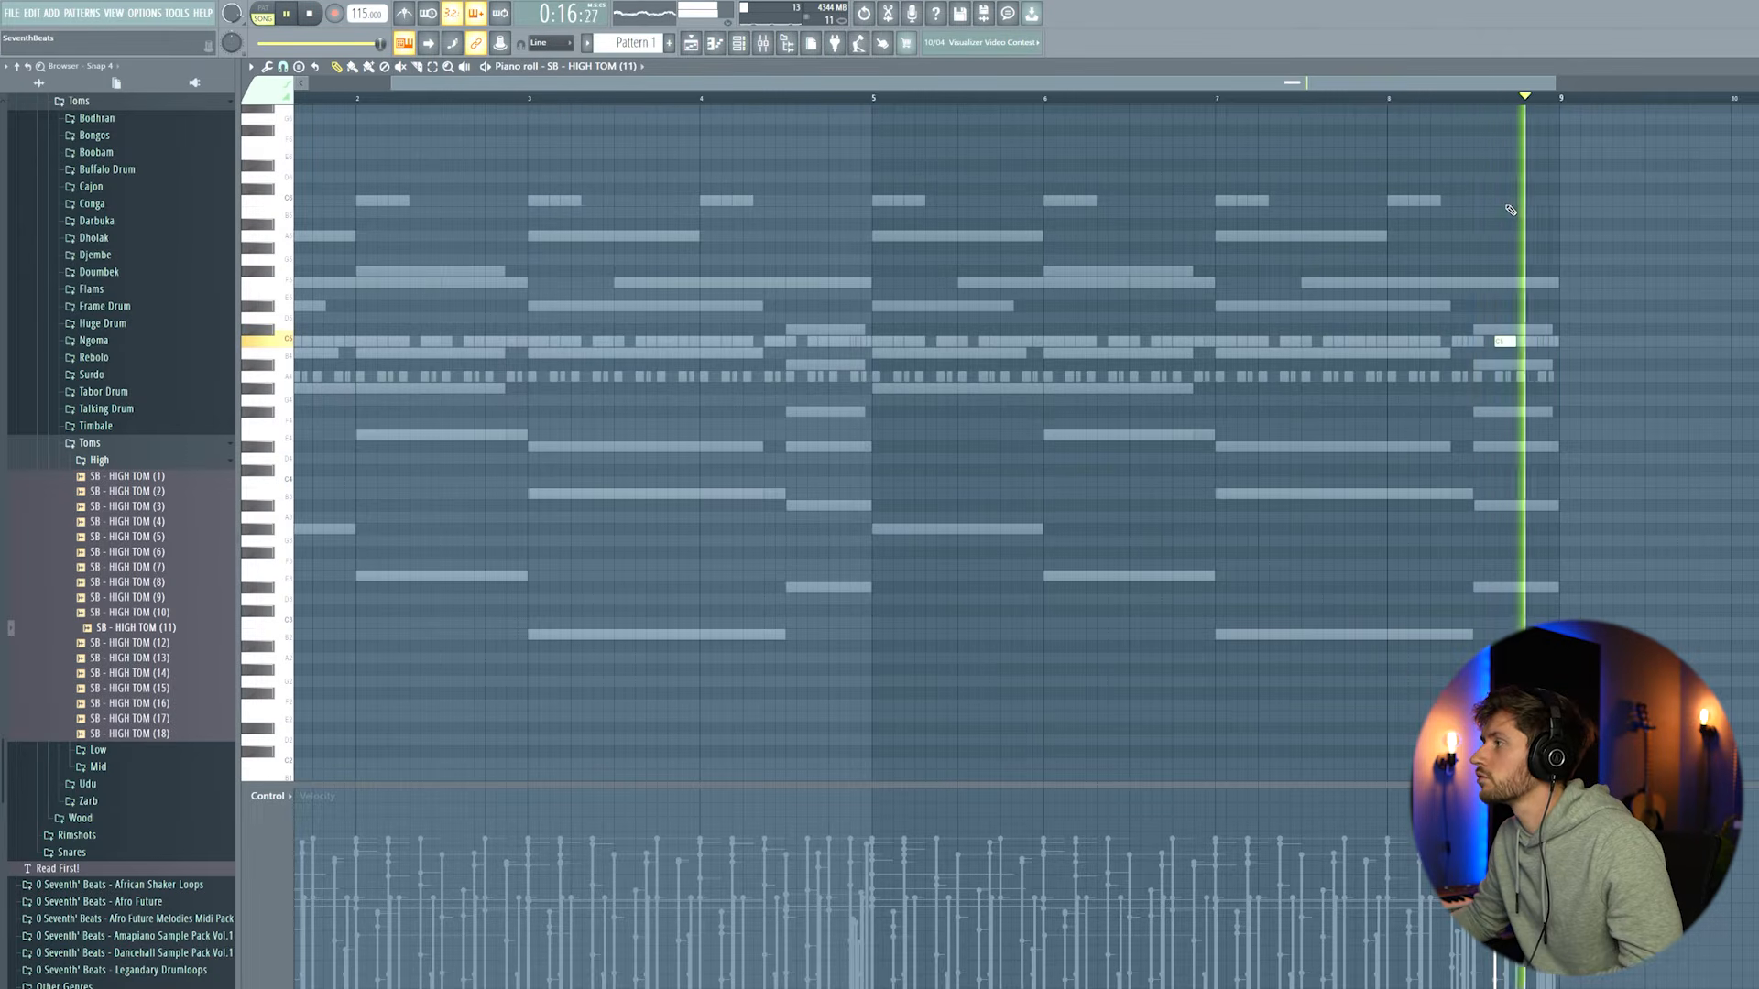
pyautogui.press('space')
pyautogui.click(738, 43)
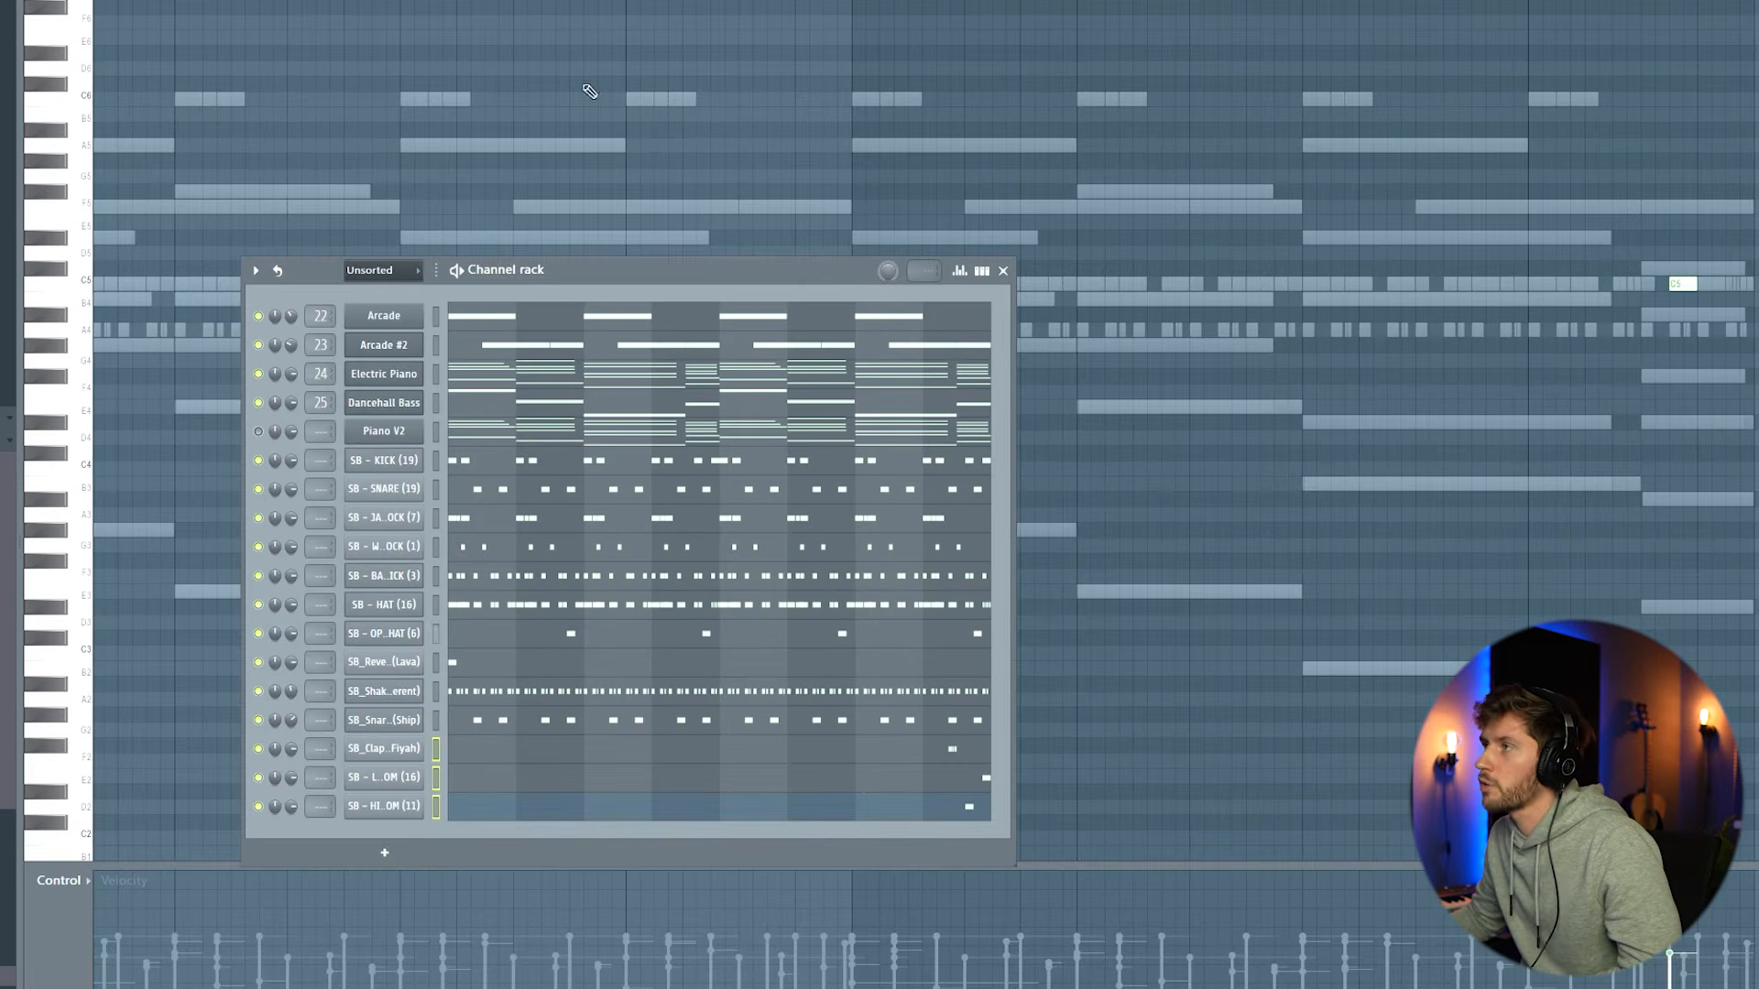
# - Route the selected clap, low tom and high tom channels to mixer inserts 31 to 33
pyautogui.press('F9')
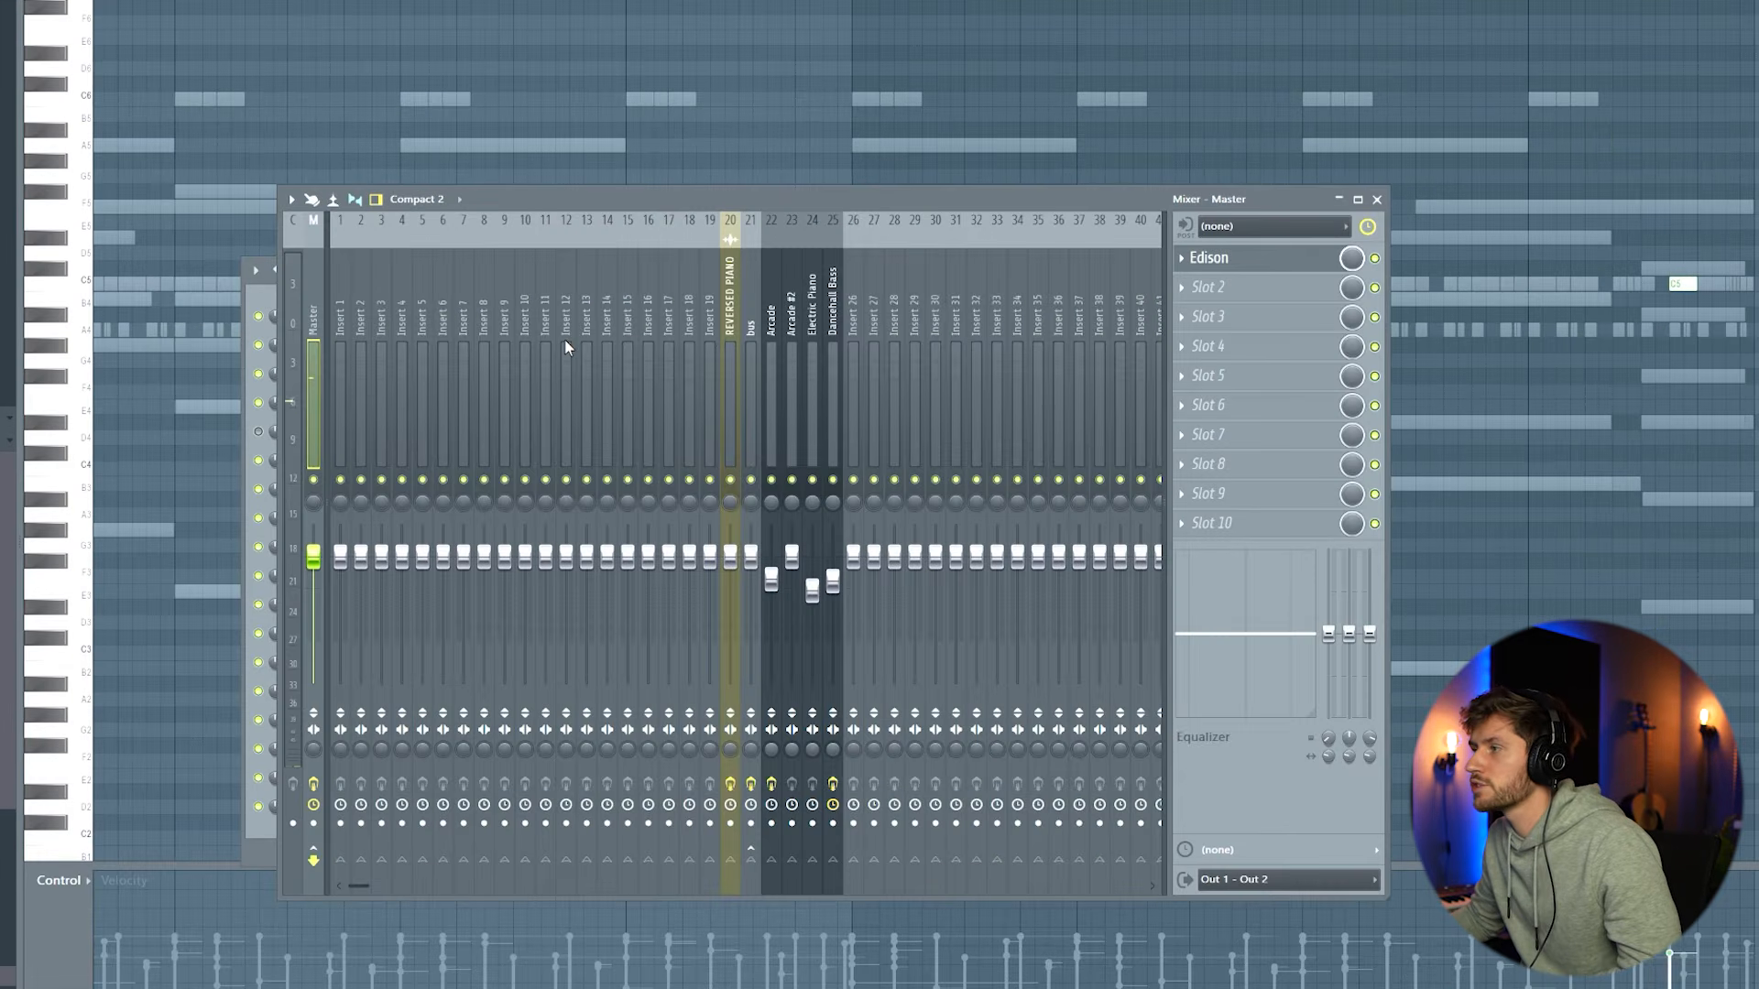
pyautogui.rightClick(957, 307)
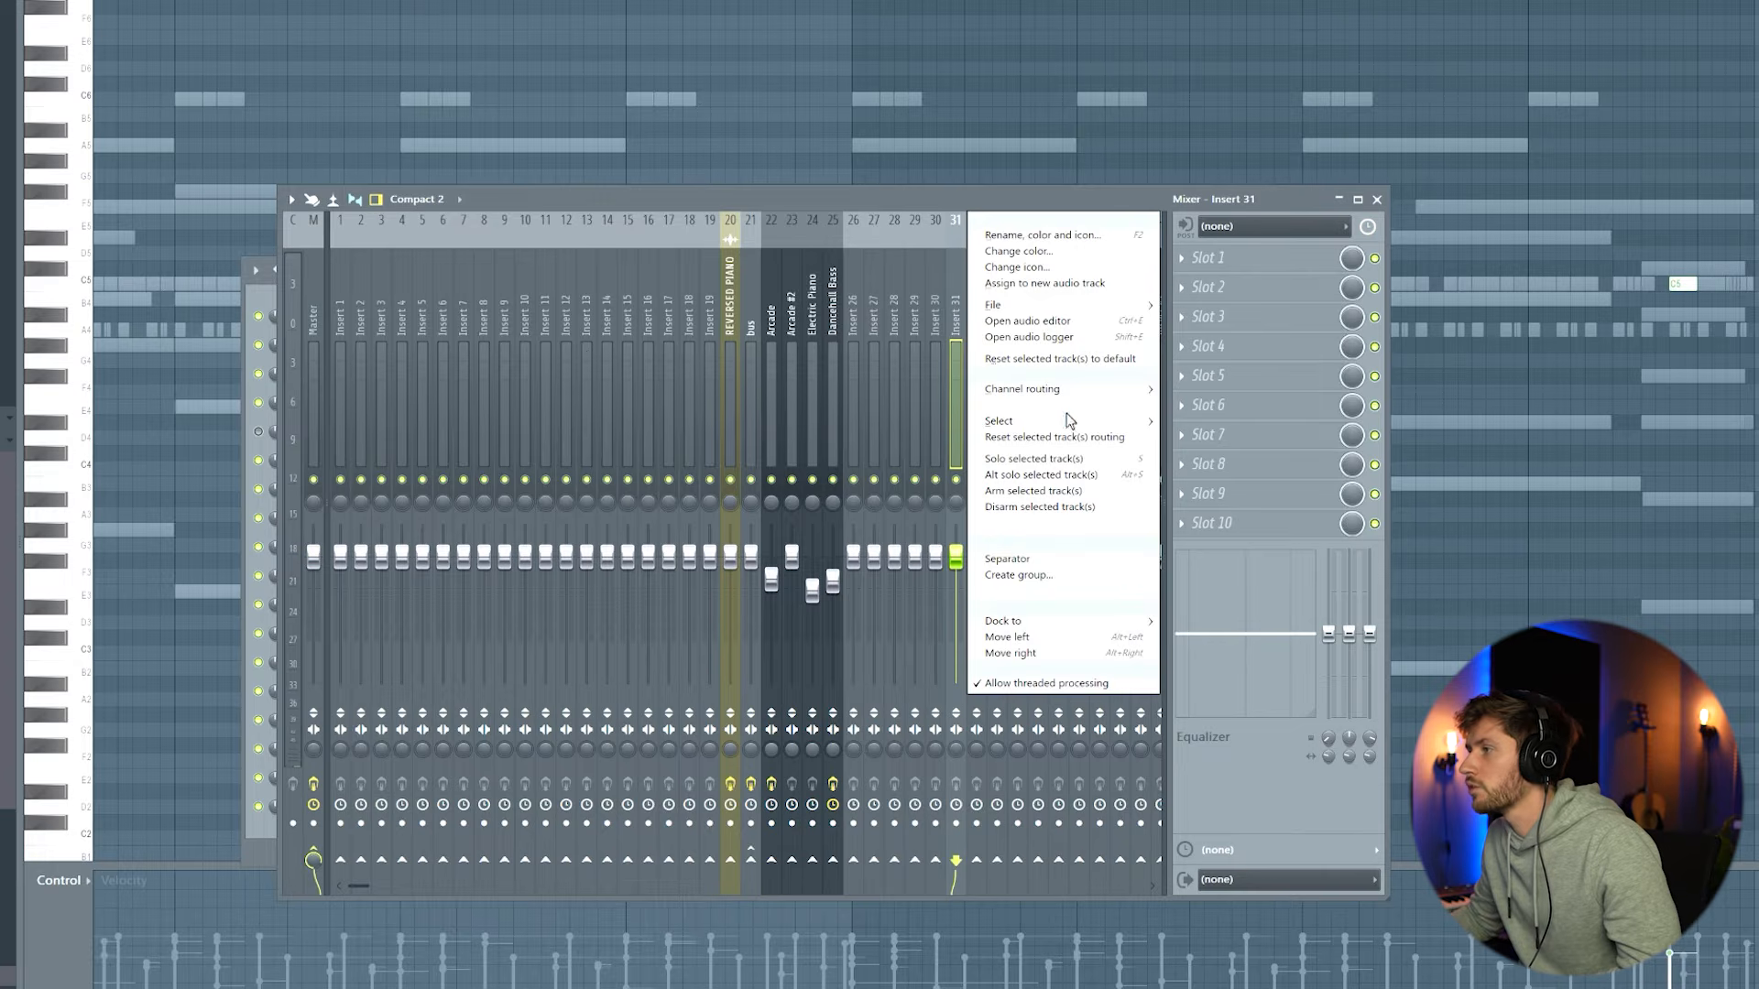
pyautogui.click(1084, 403)
# - Rename mixer insert 30 to ROLL BUS and route the clap, low tom and high tom tracks into it
pyautogui.click(936, 317)
pyautogui.rightClick(936, 316)
pyautogui.click(1008, 240)
pyautogui.write('ROLL BUS')
pyautogui.press('Return')
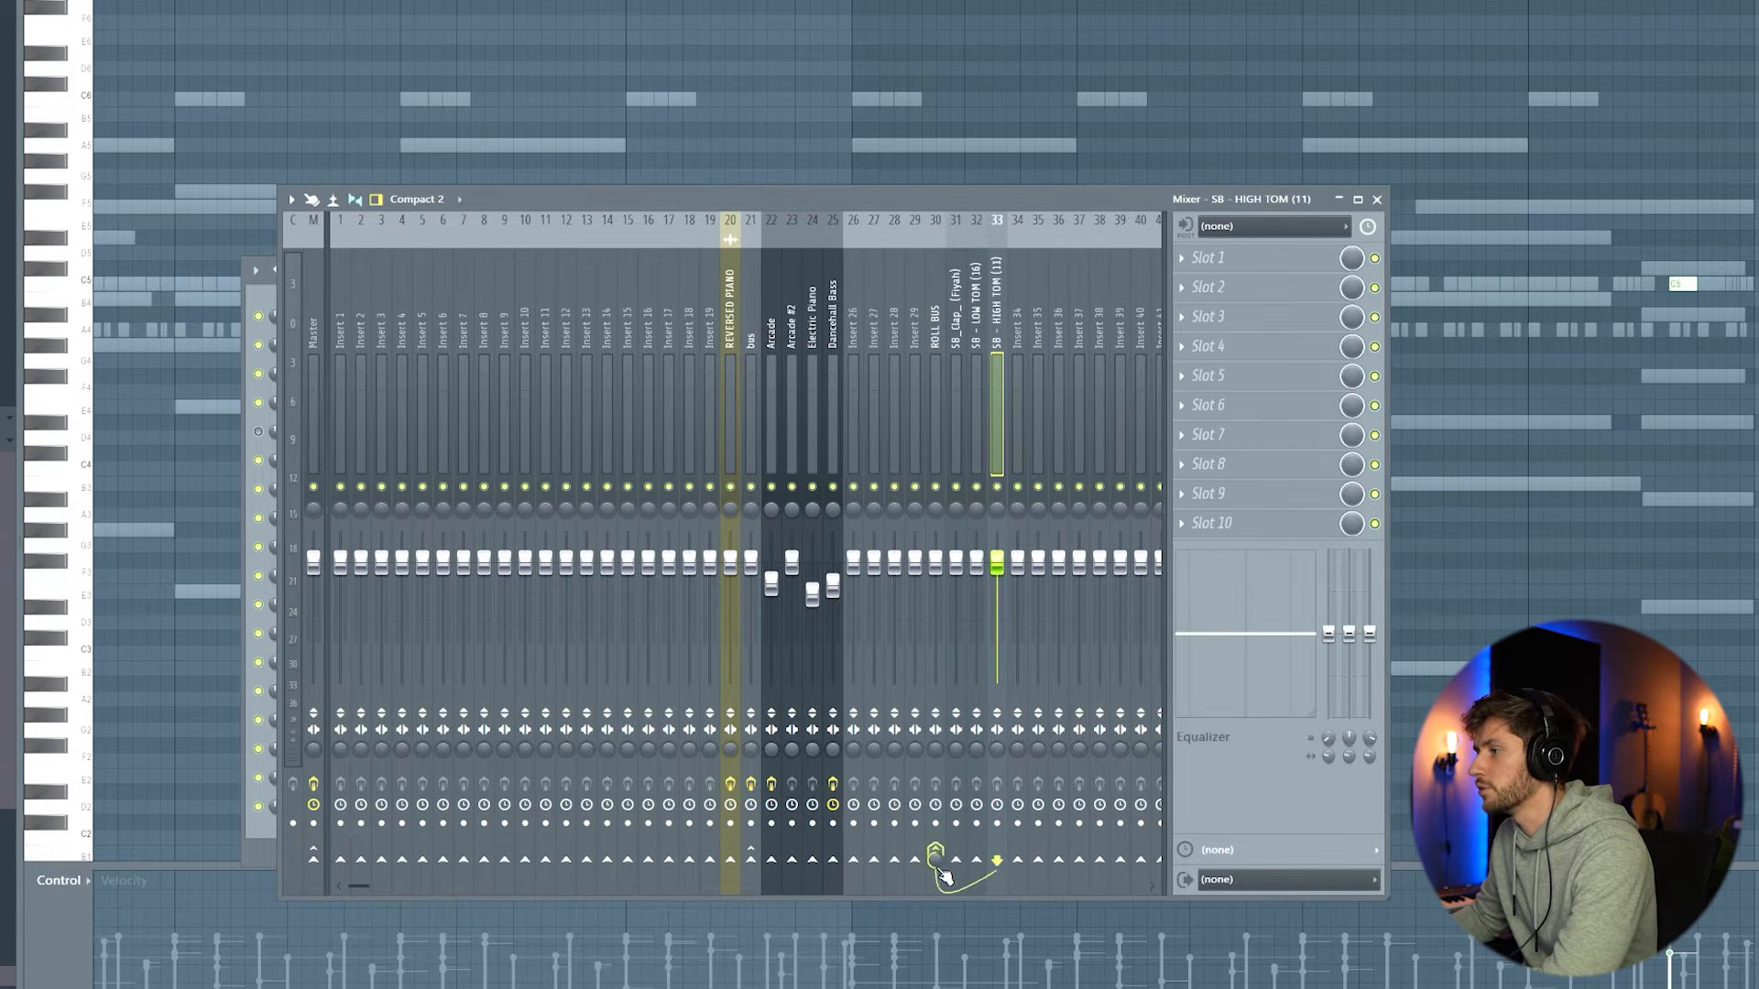
# - Load ValhallaVintageVerb into the first effect slot of ROLL BUS
pyautogui.click(935, 330)
pyautogui.click(1207, 261)
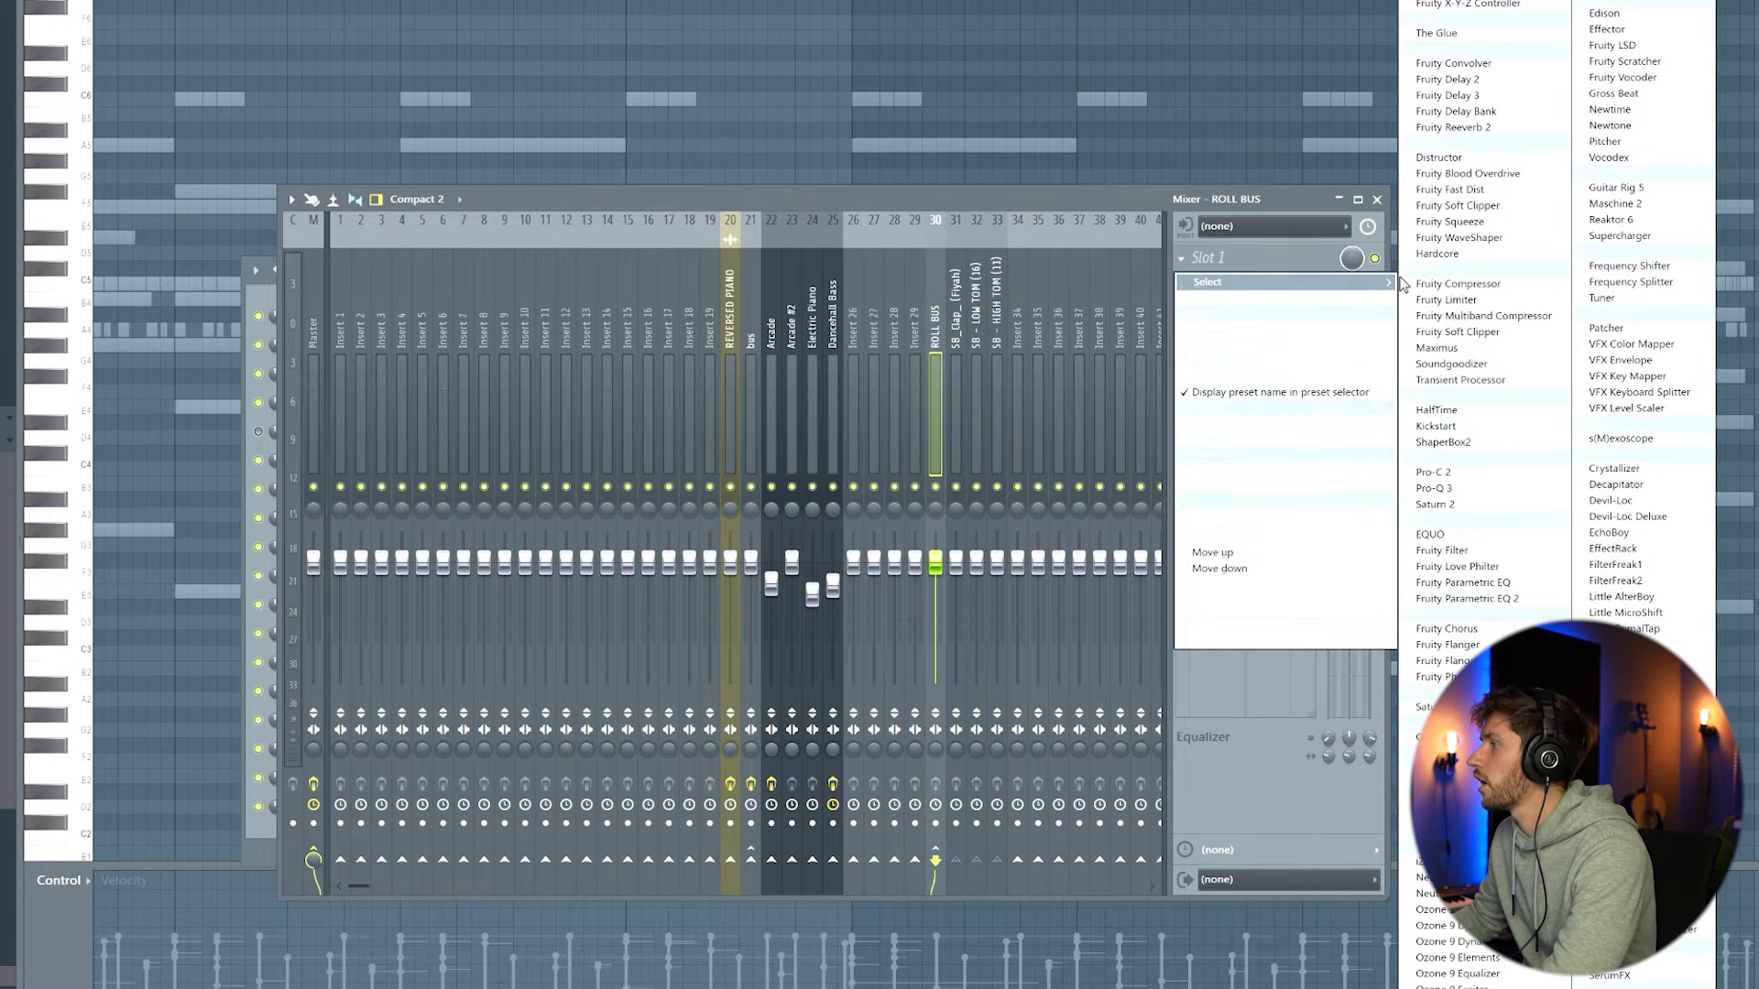
pyautogui.click(1638, 861)
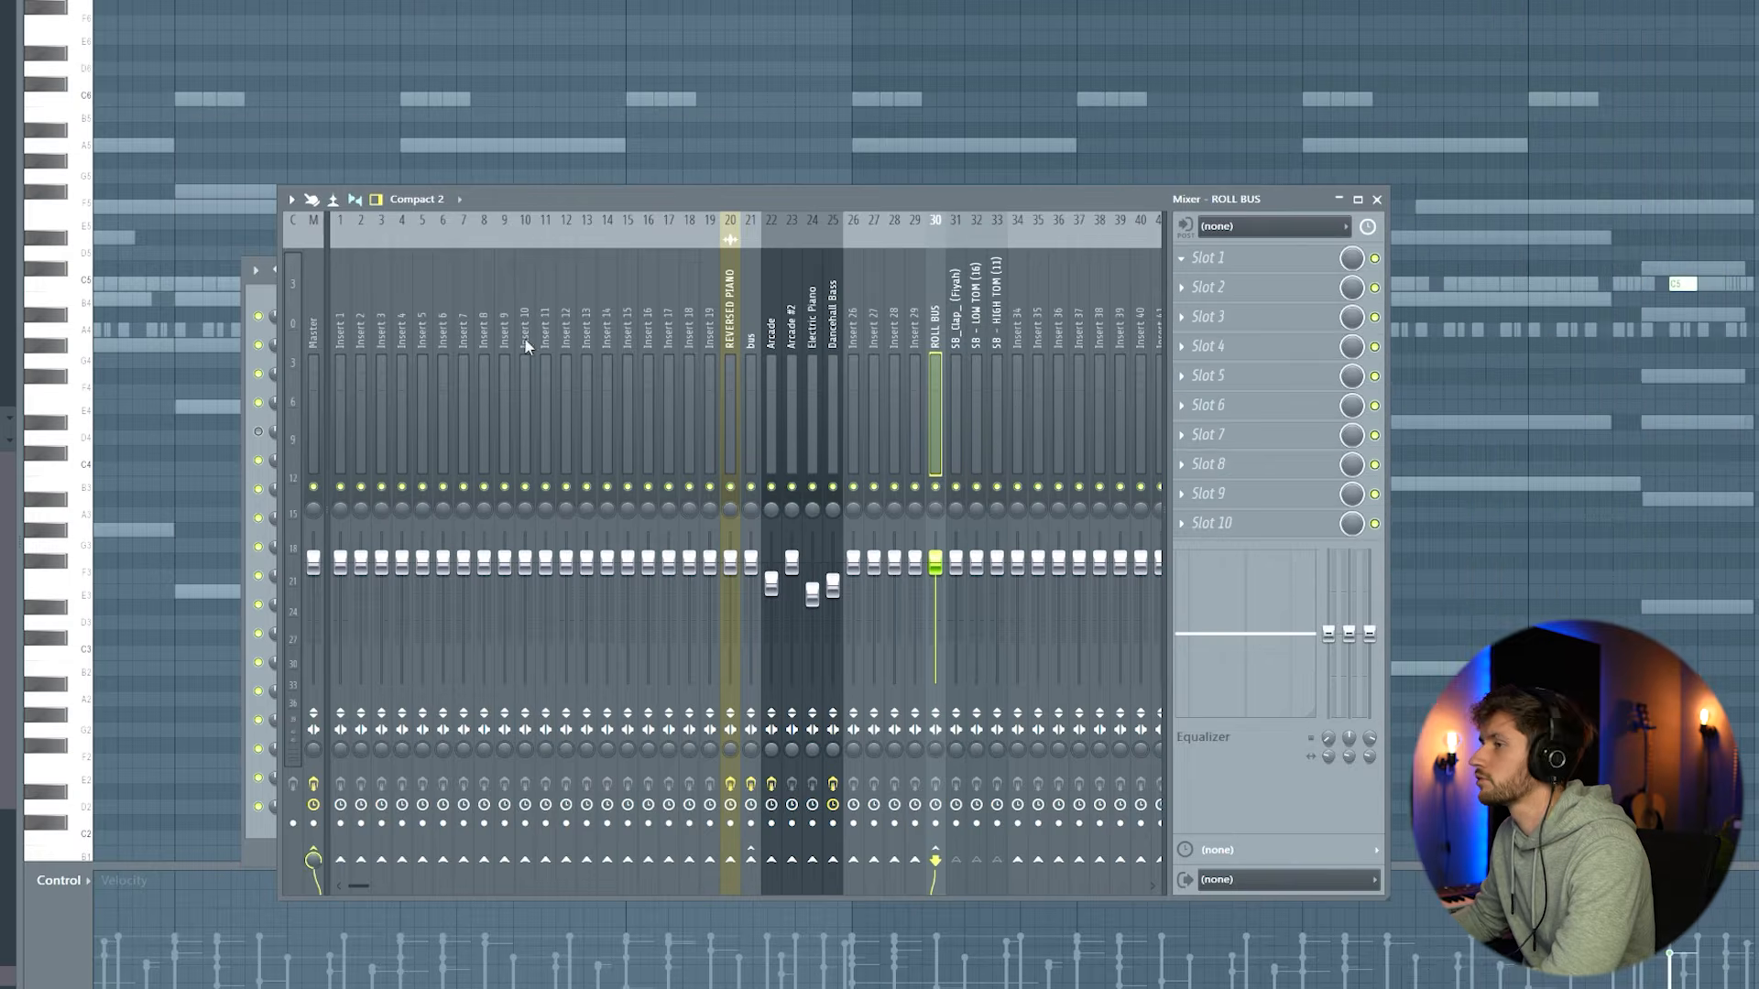
# - Set the reverb's low cut to 700 Hz, mix to 26.9 %, predelay to 0.04 ms, mode to Plate and decay to 1.78 s, with playback running
pyautogui.moveTo(1012, 395); pyautogui.dragTo(1001, 273)
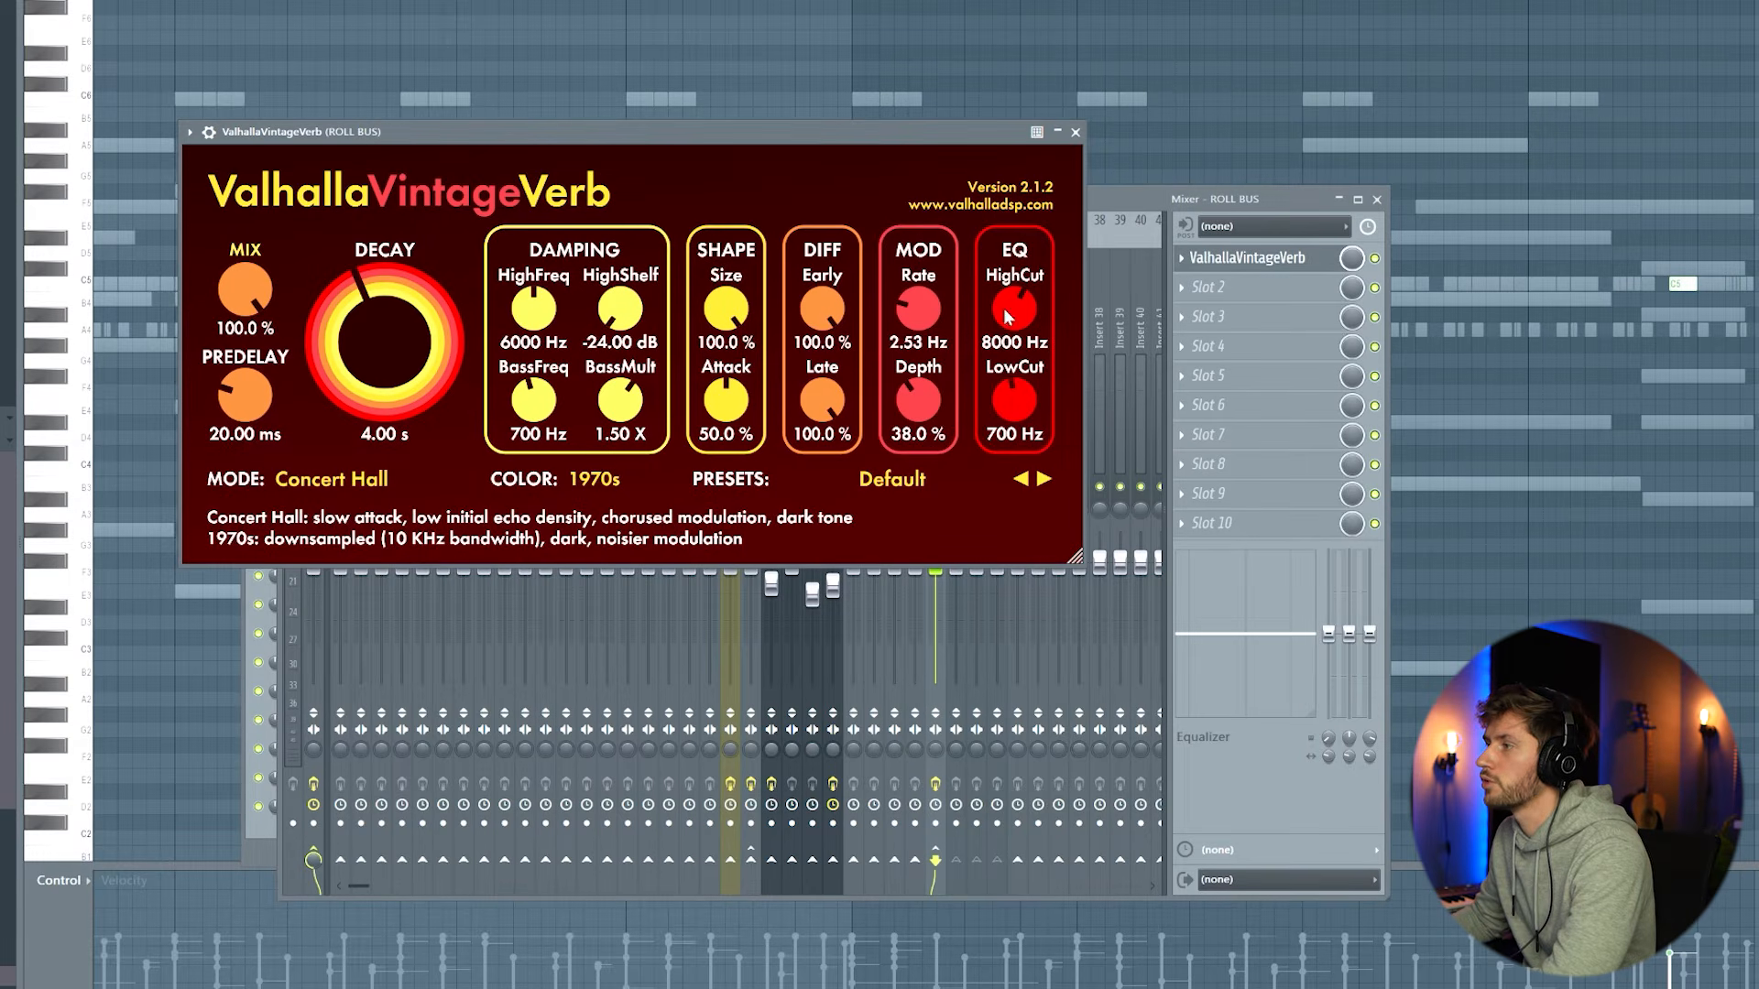
pyautogui.moveTo(247, 292); pyautogui.dragTo(251, 436)
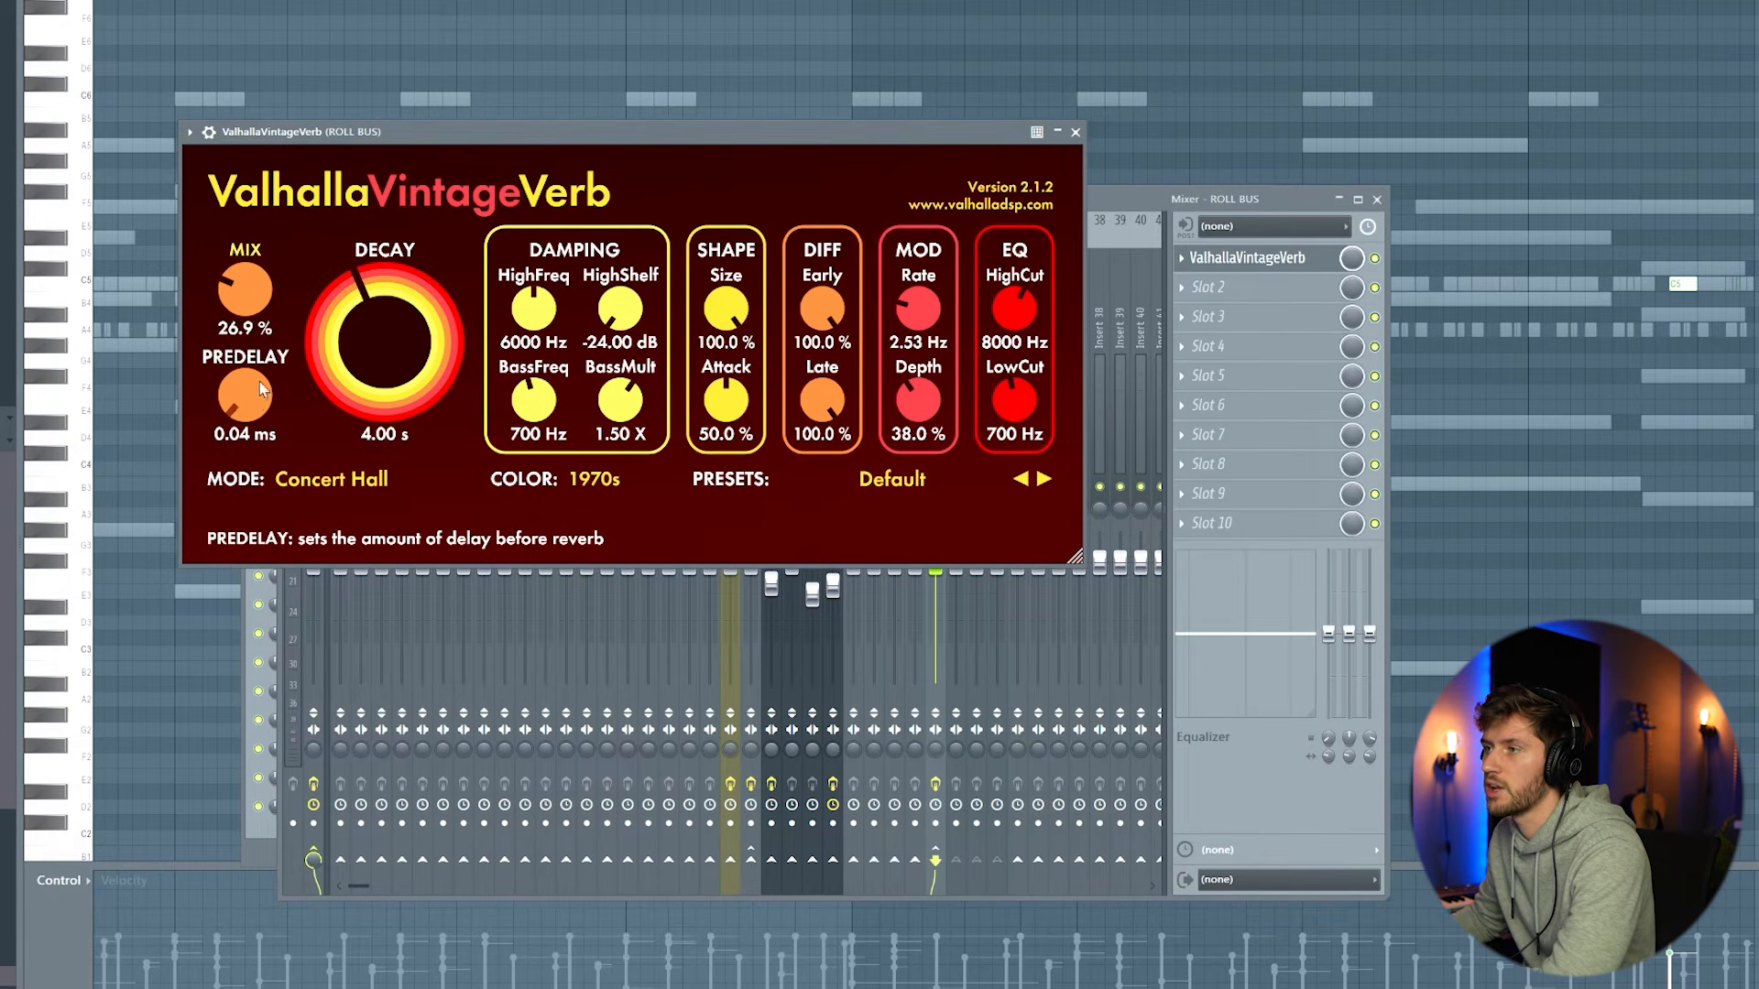
pyautogui.click(314, 483)
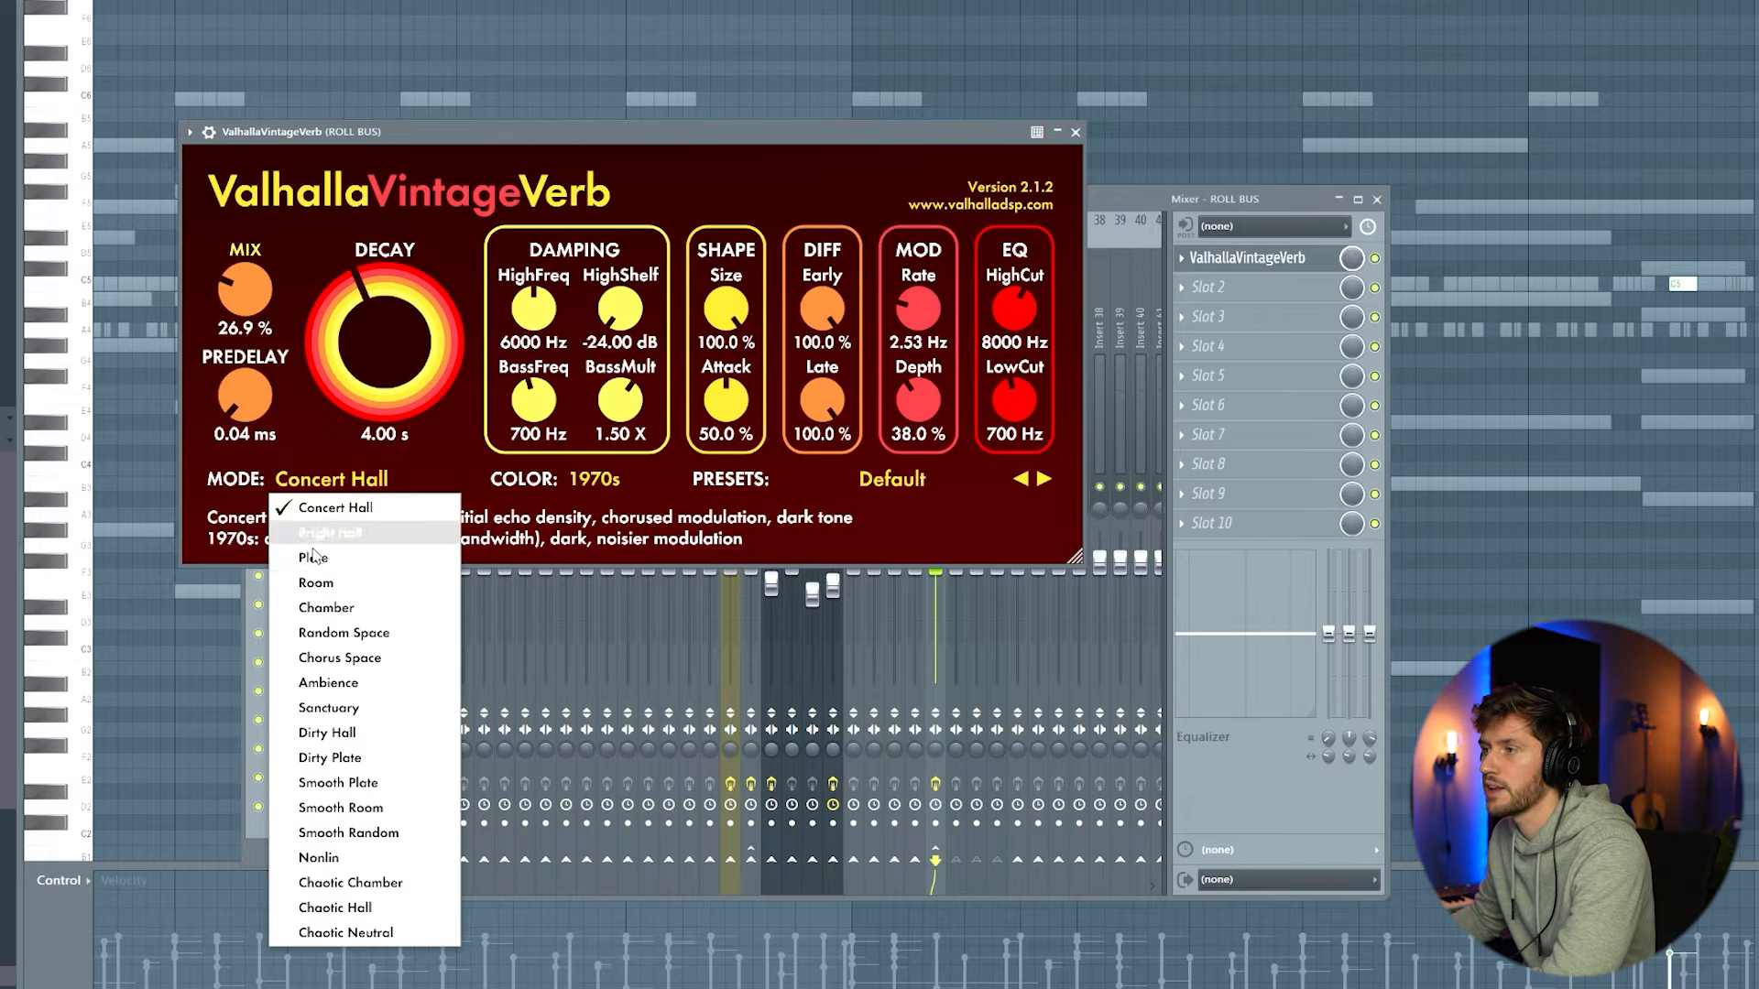
pyautogui.click(348, 561)
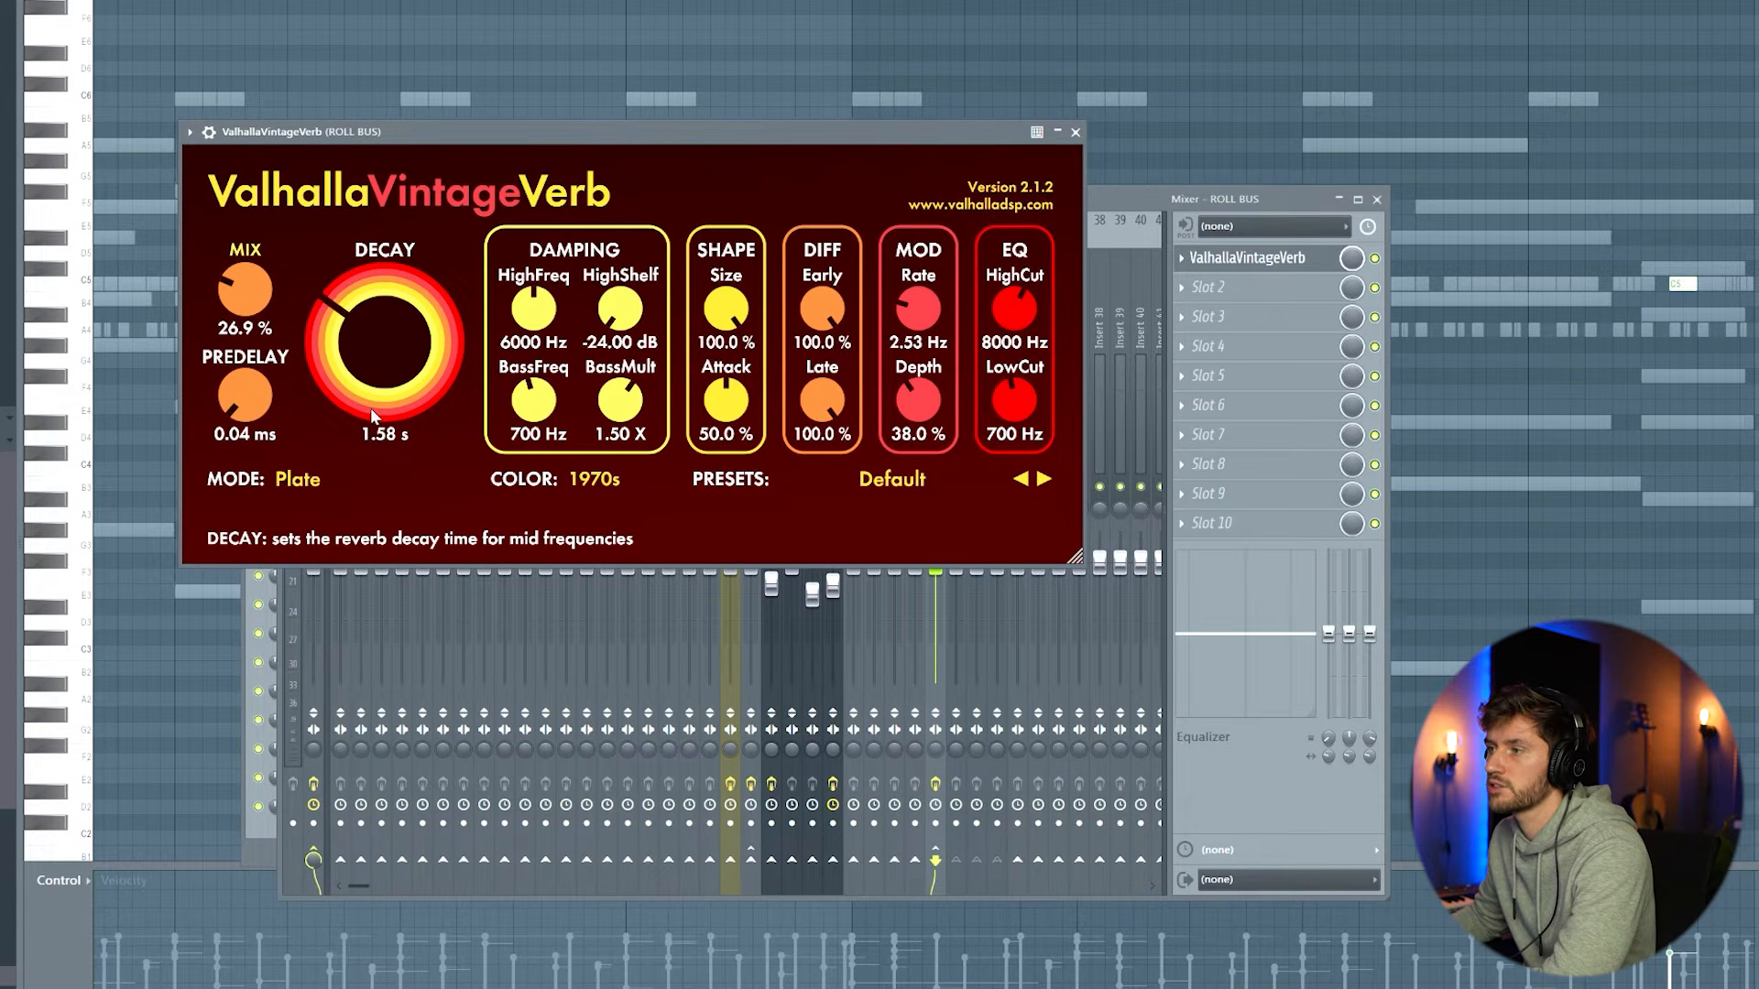
pyautogui.press('space')
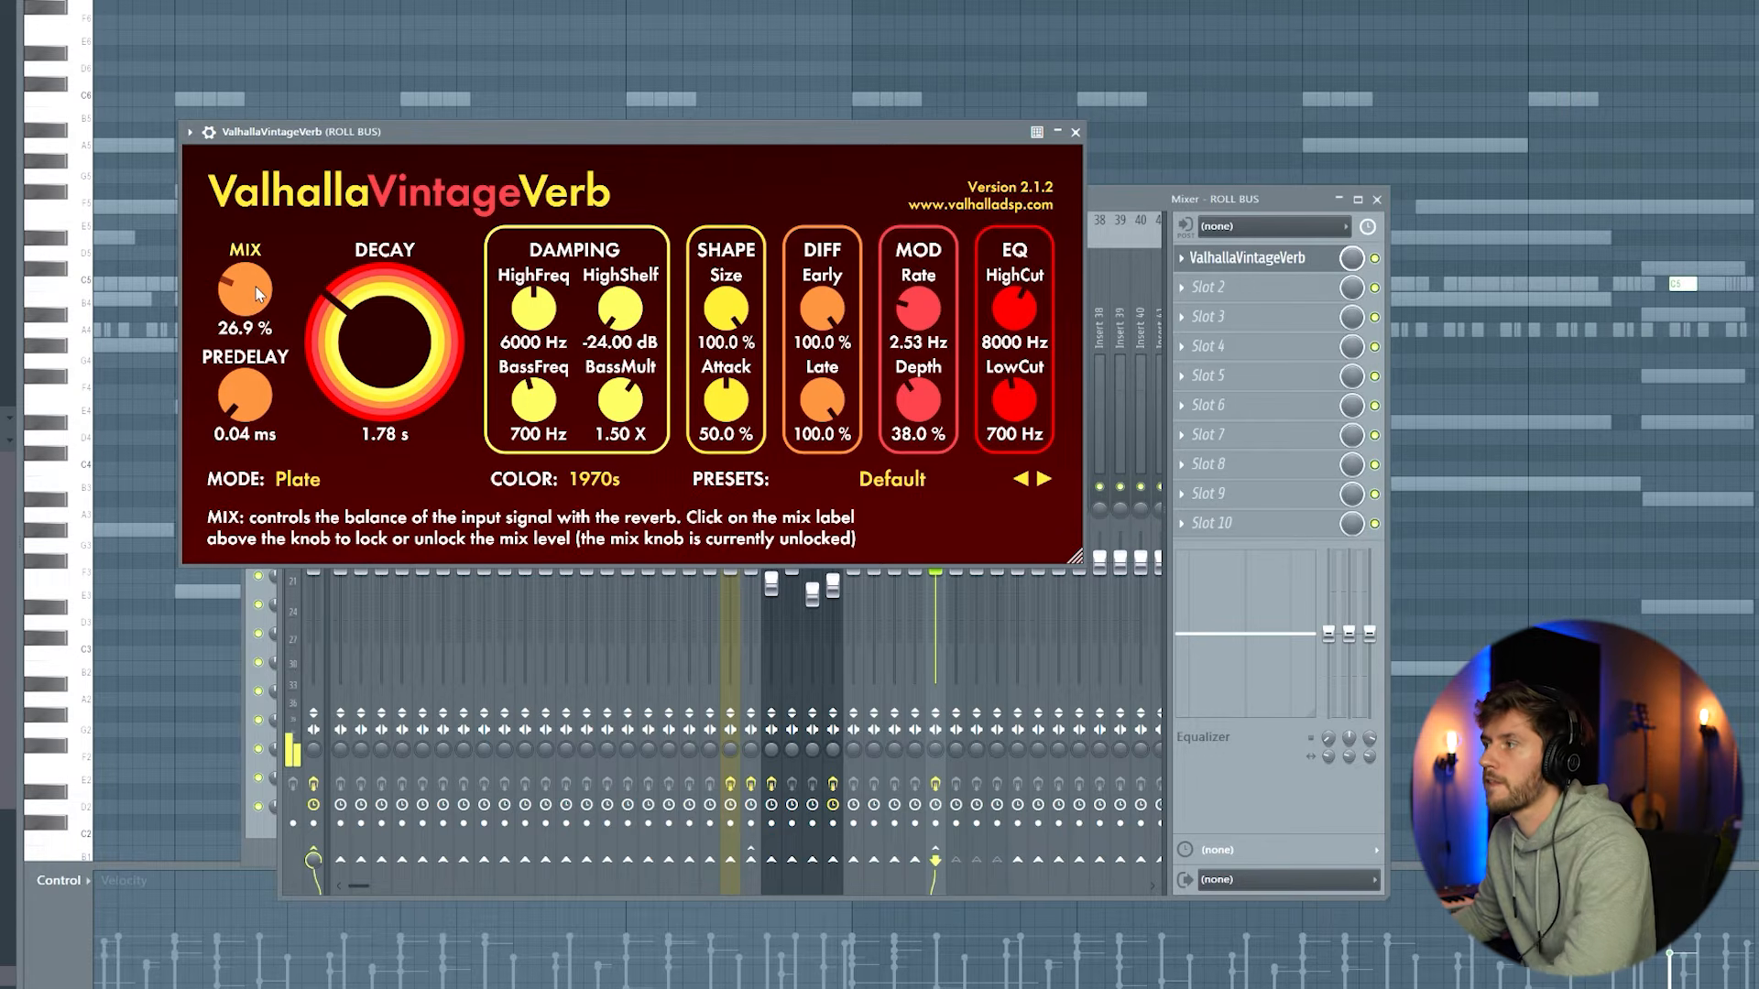
# - Set the roll bus reverb's high cut to 4300 Hz and check its settings against playback
pyautogui.press('F12')
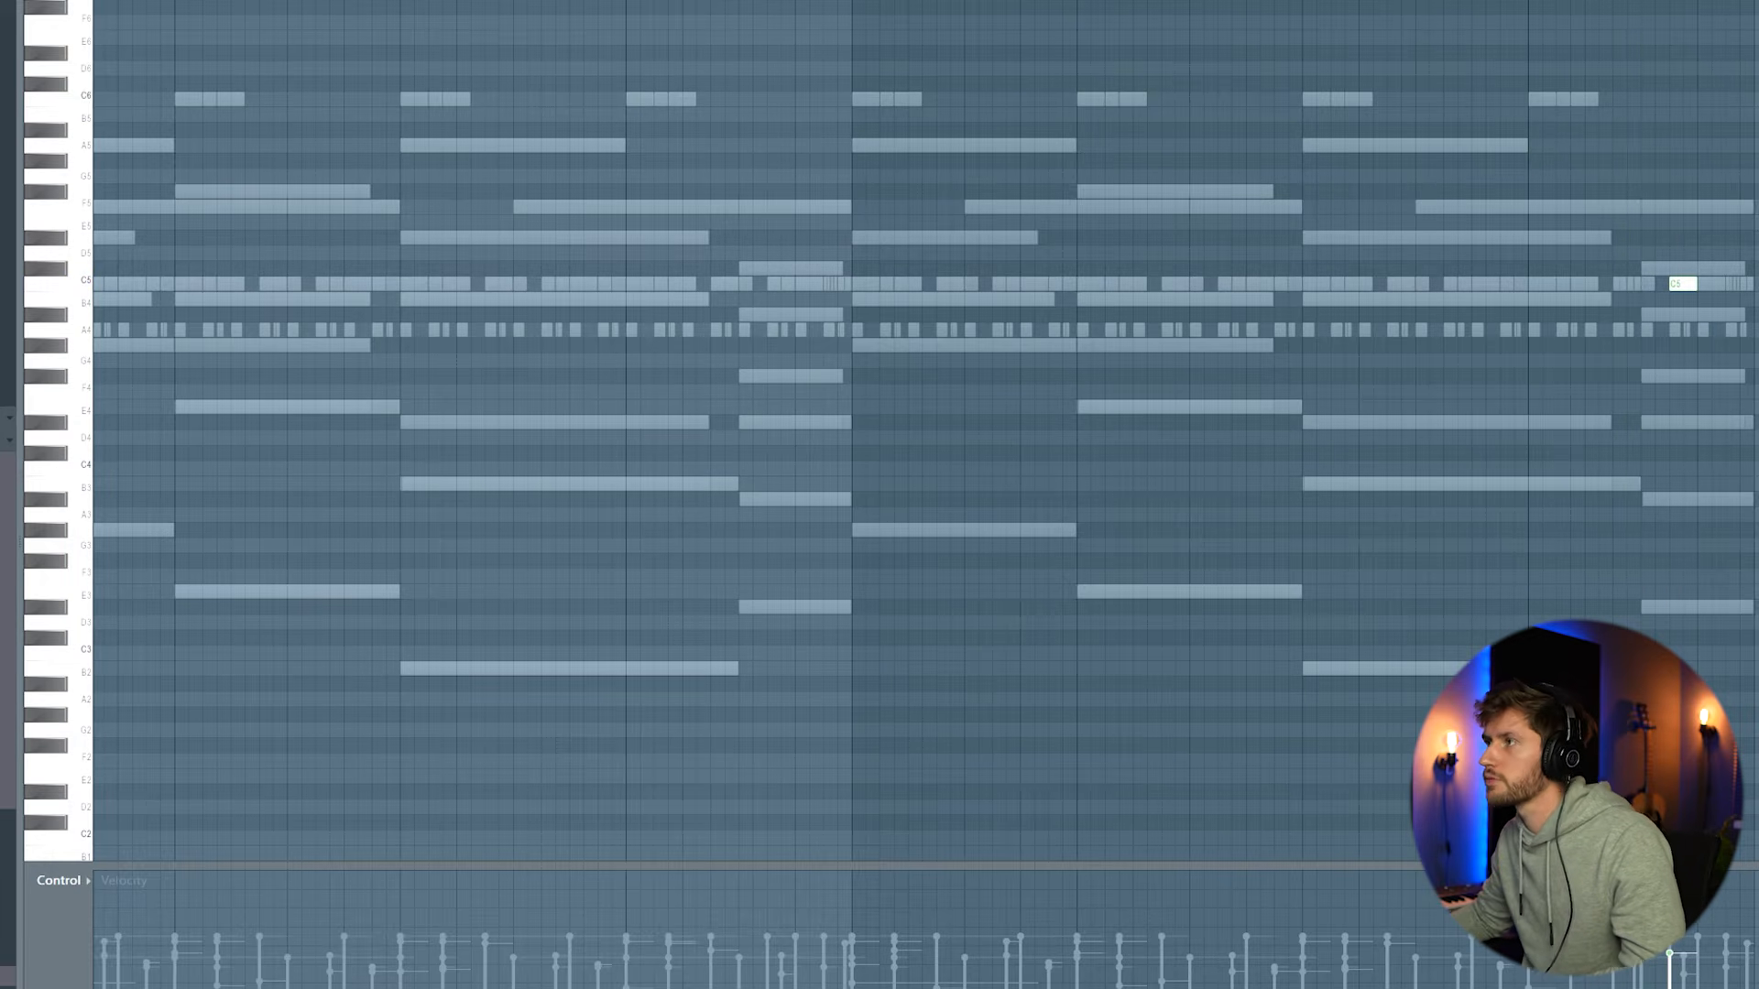
pyautogui.press('F9')
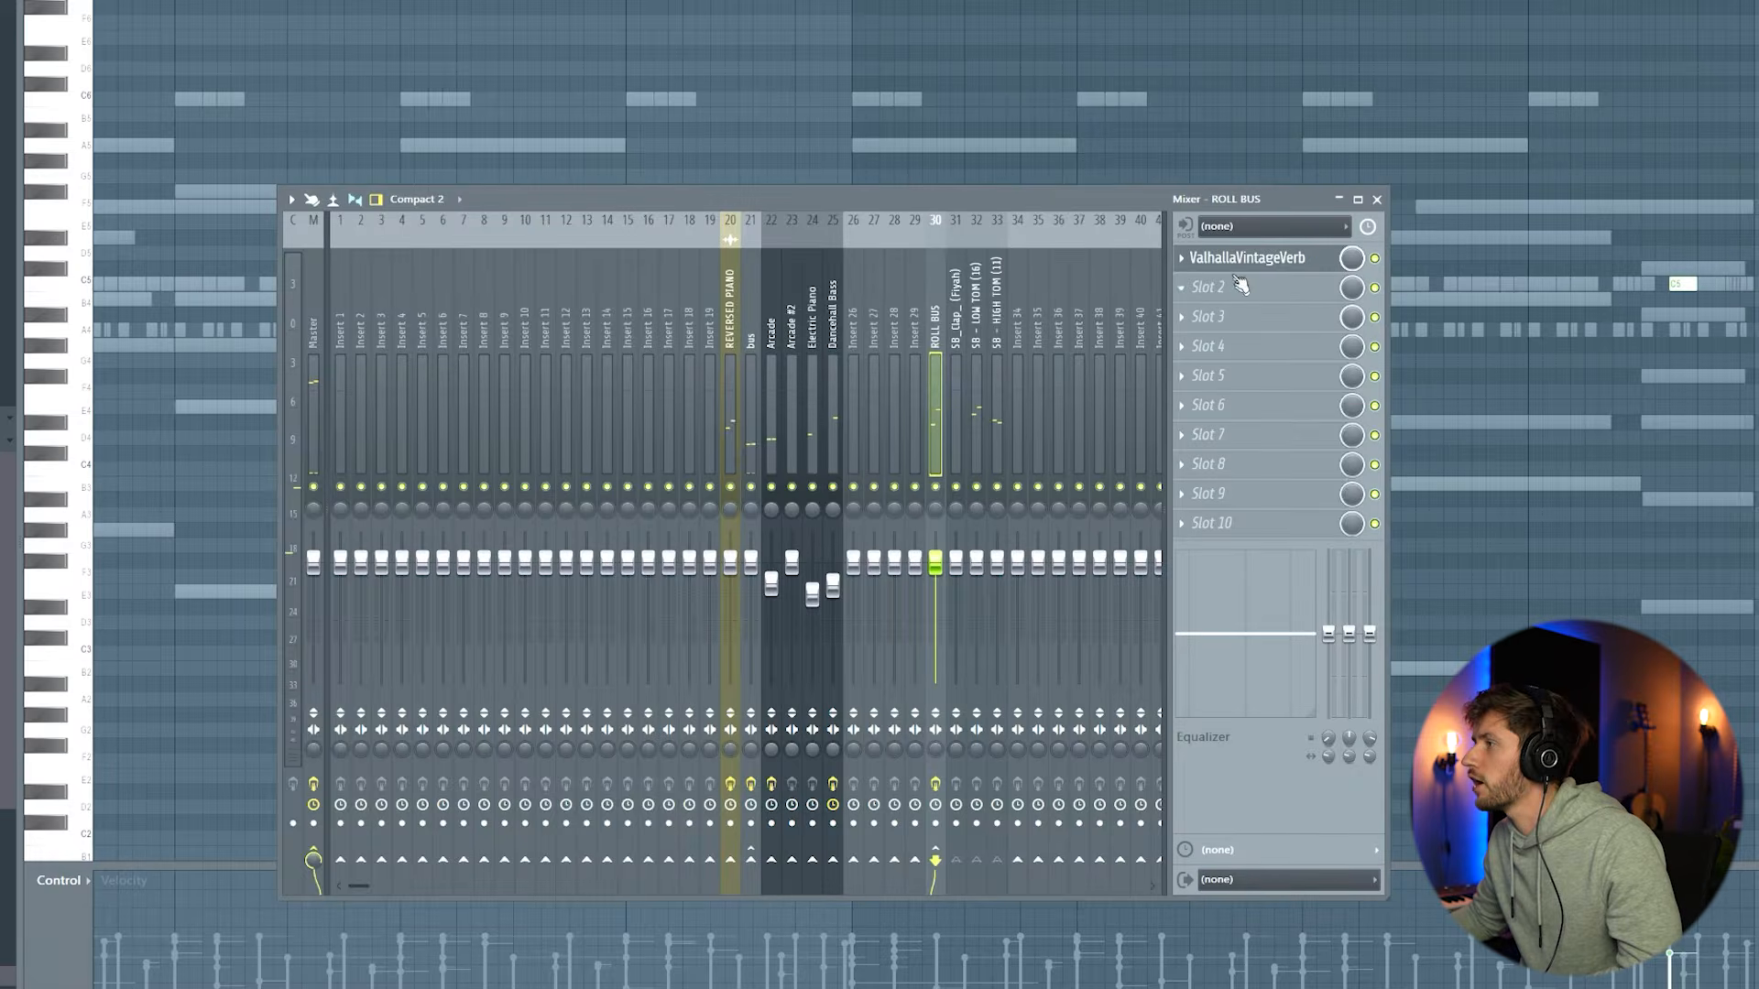
pyautogui.click(1242, 259)
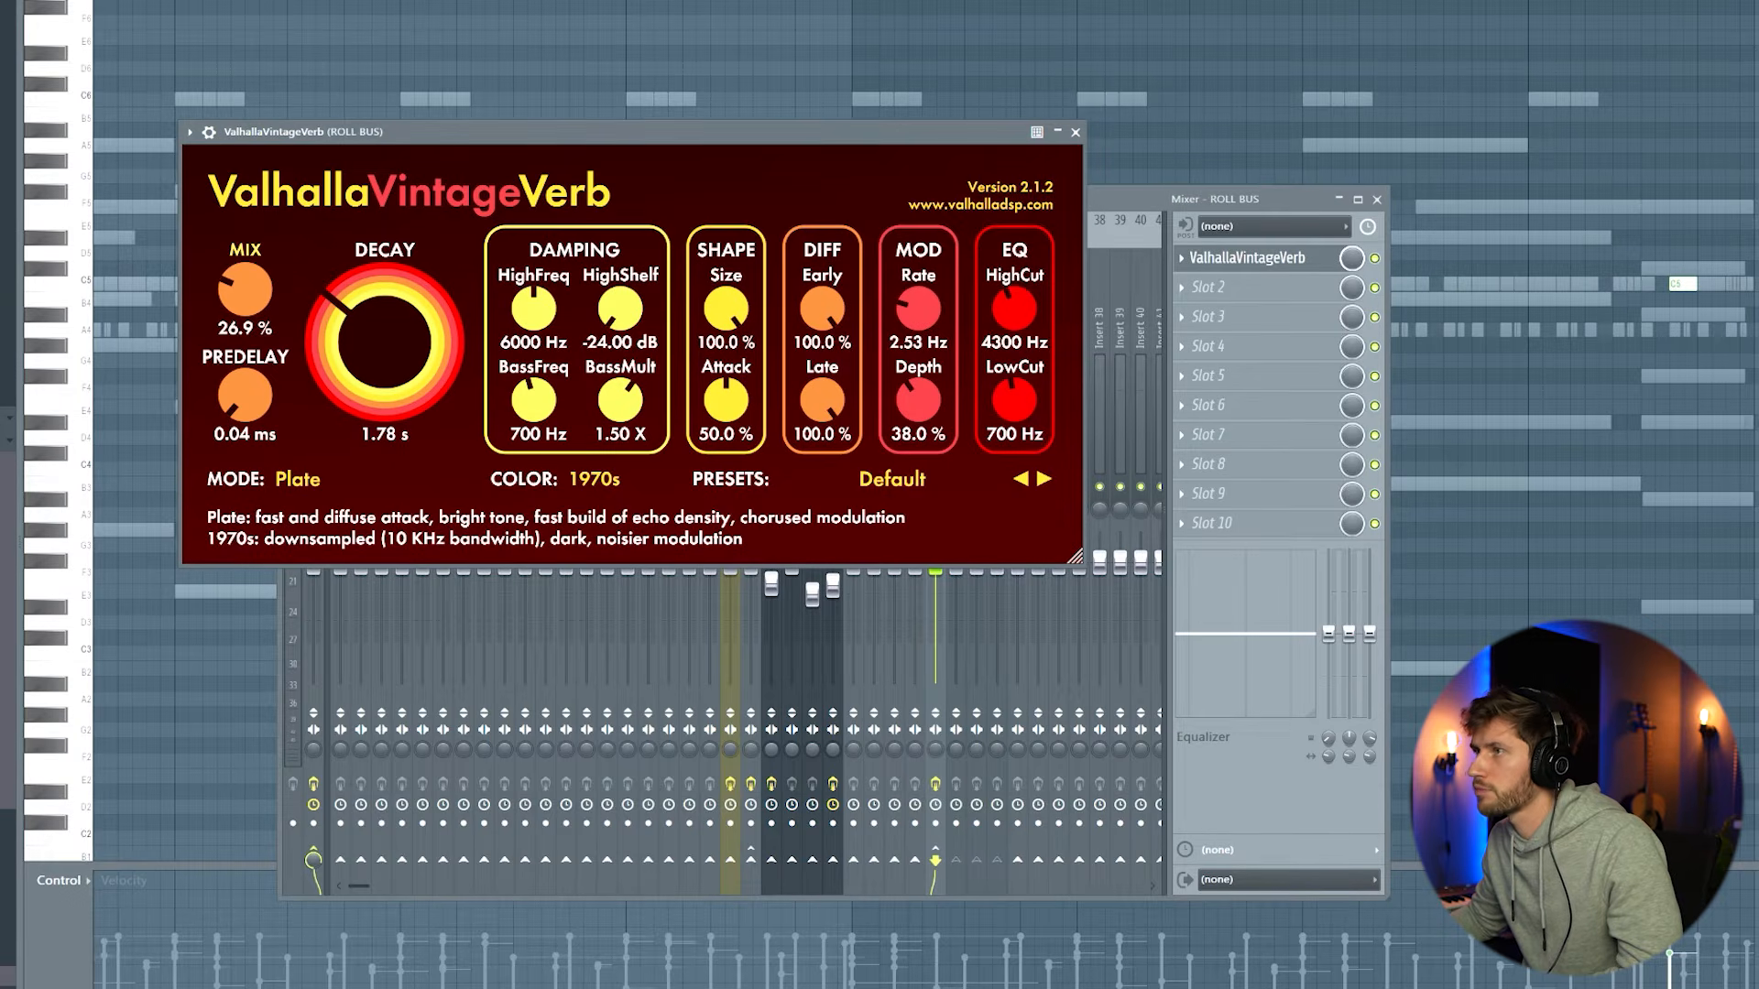
pyautogui.press('space')
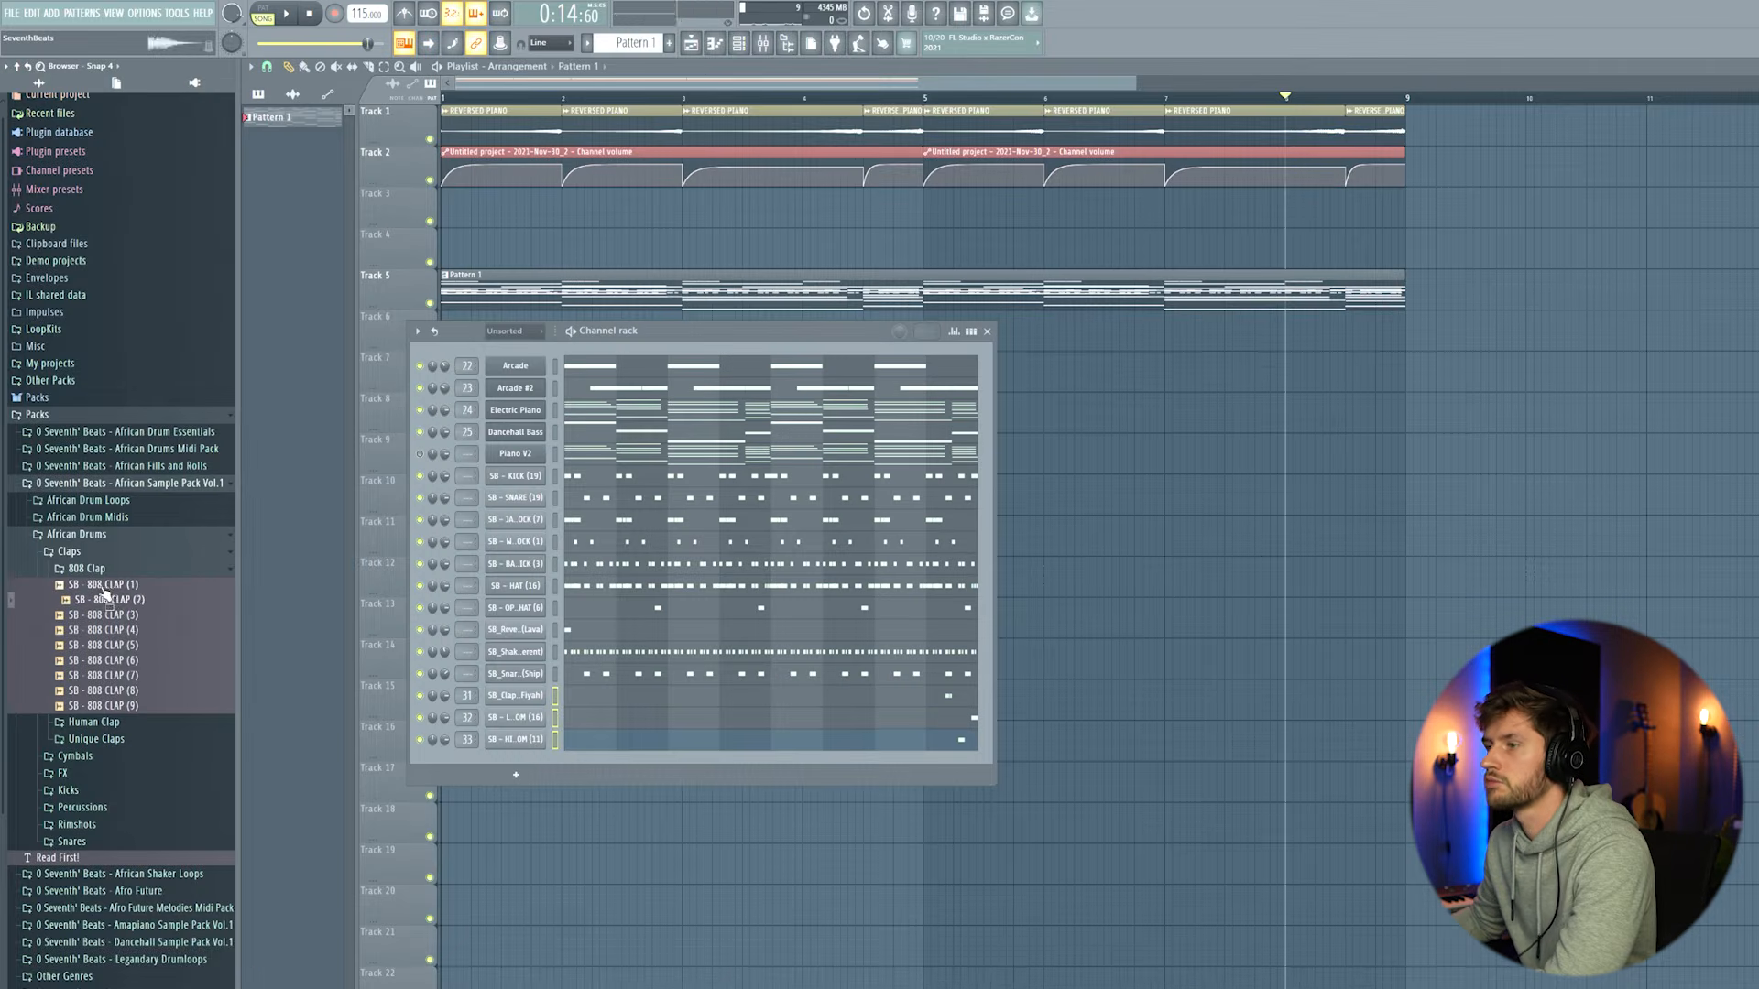
# - Add SB - 808 CLAP (1) as a channel below the high tom with the last snare's notes, play it back and open its sampler
pyautogui.moveTo(105, 586); pyautogui.dragTo(541, 765)
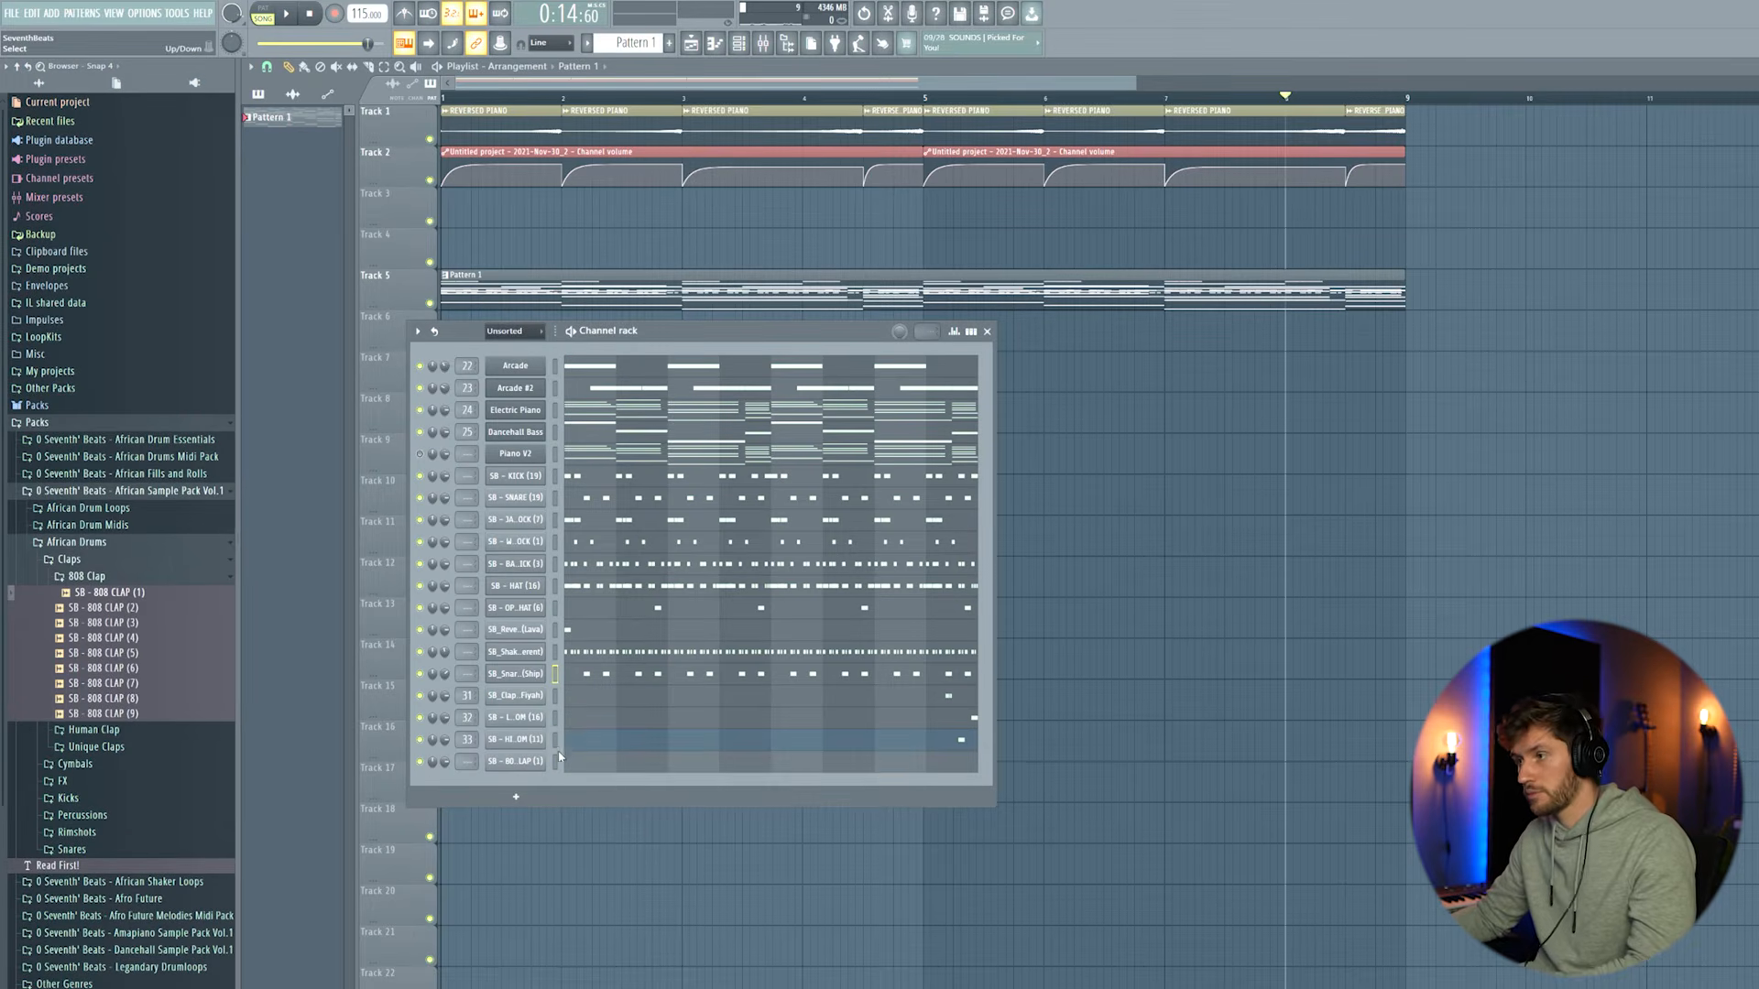
pyautogui.click(556, 760)
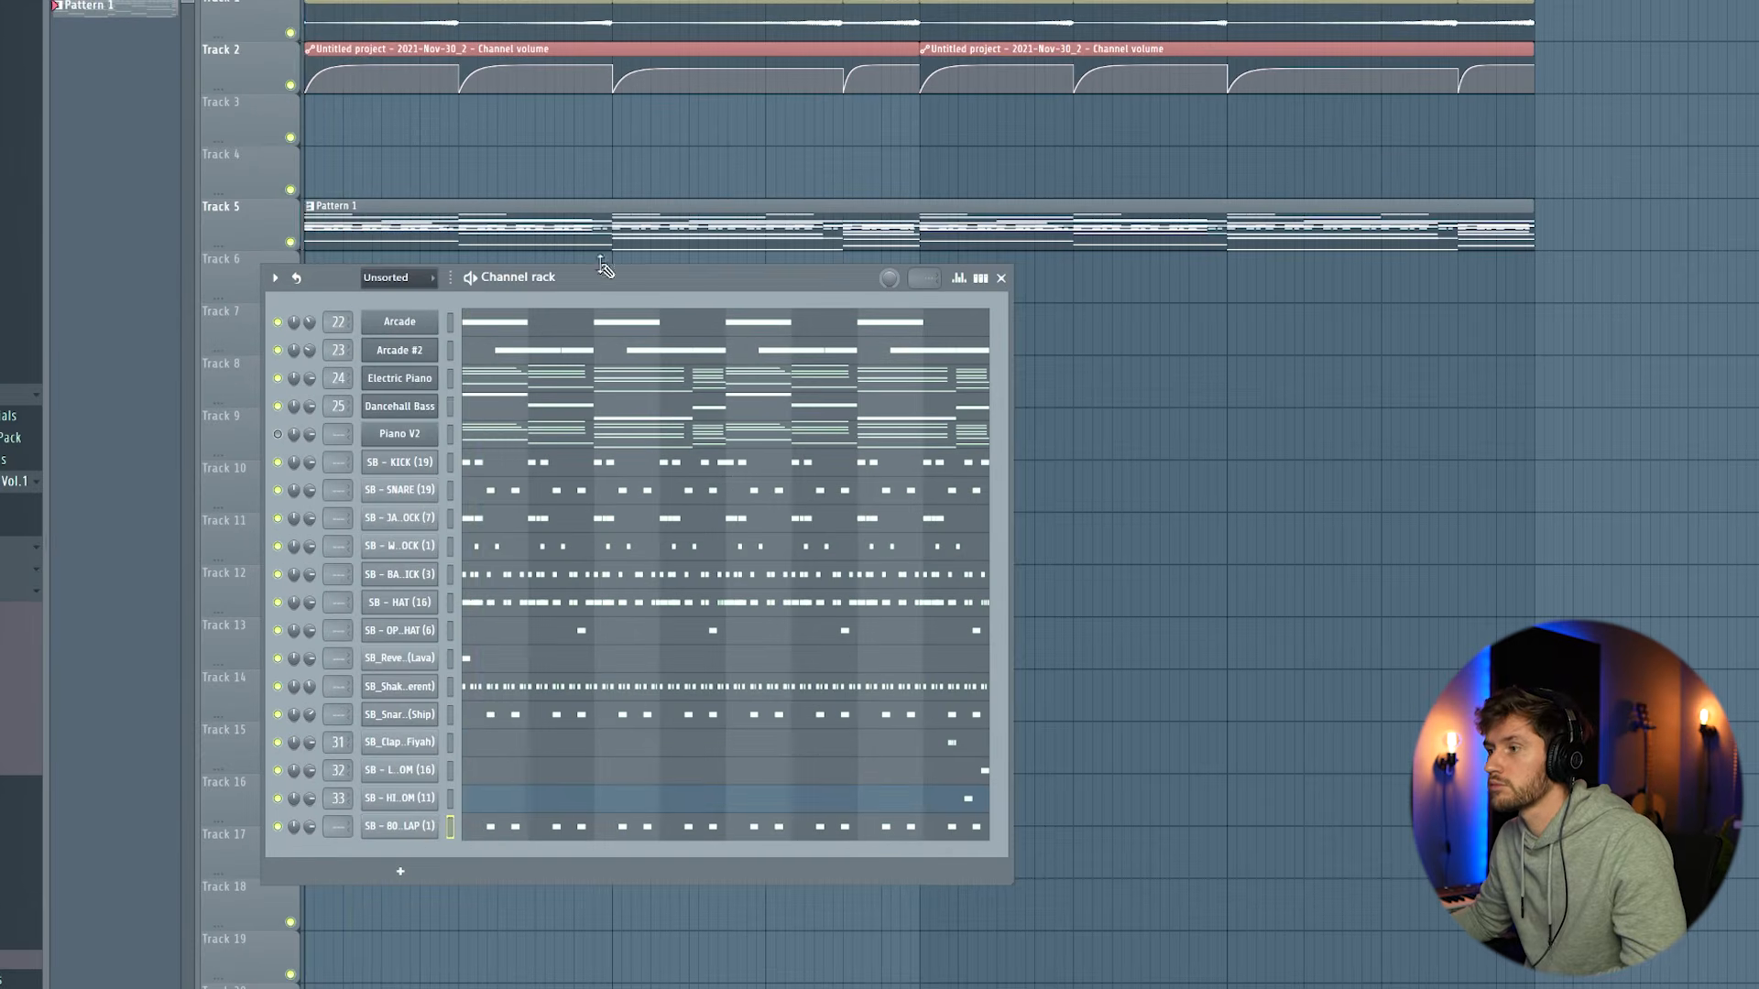
pyautogui.press('space')
pyautogui.click(527, 763)
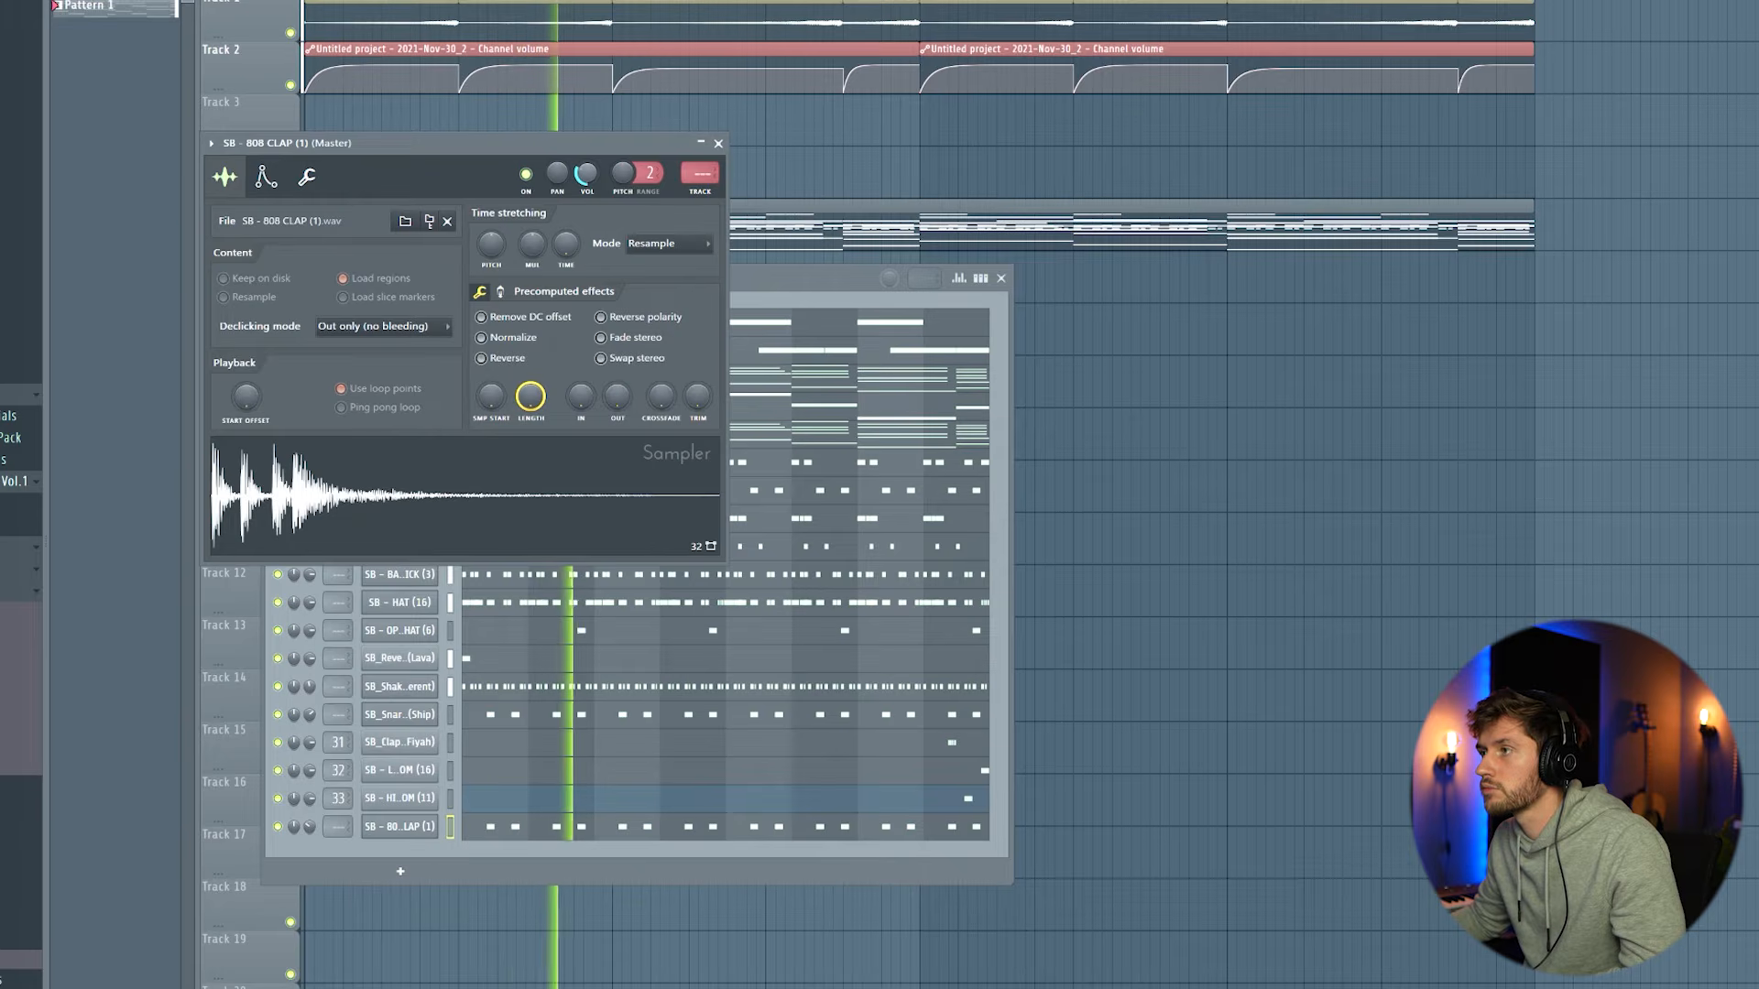
# - Play the KALIMBA melody and the intro's short track 21 clips with their volume automation in the finished 115 BPM project
pyautogui.press('F5')
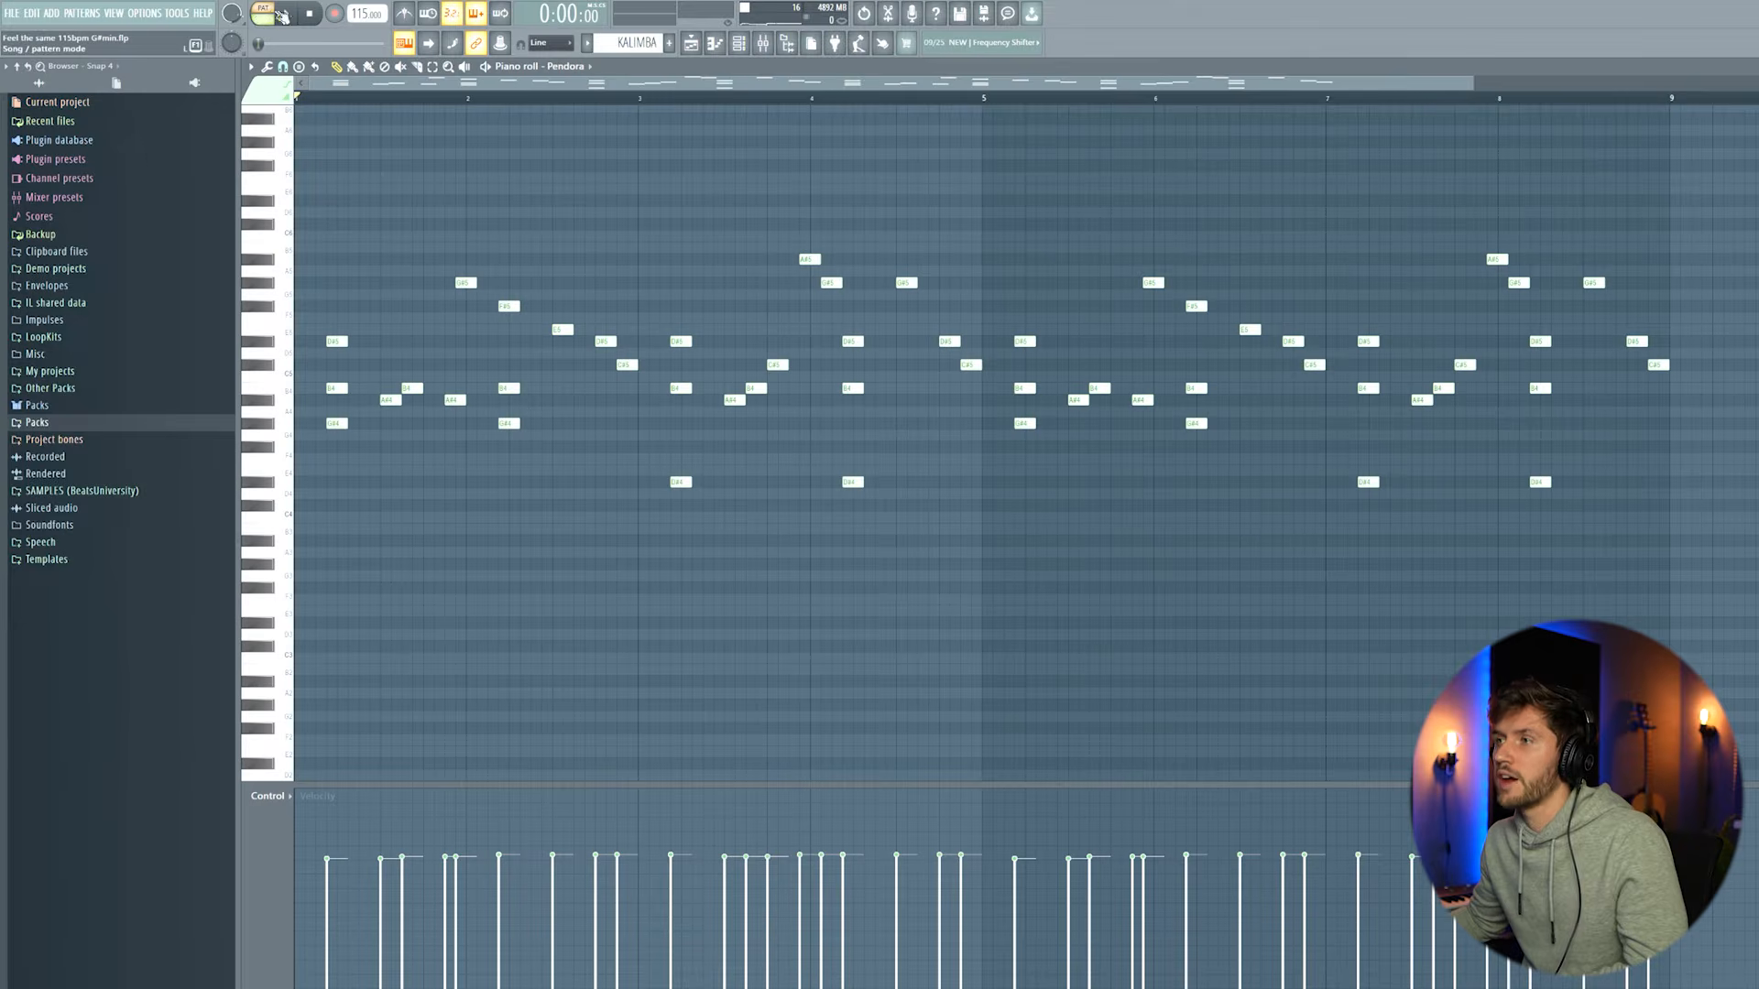
pyautogui.scroll(-1, 724, 214)
pyautogui.press('space')
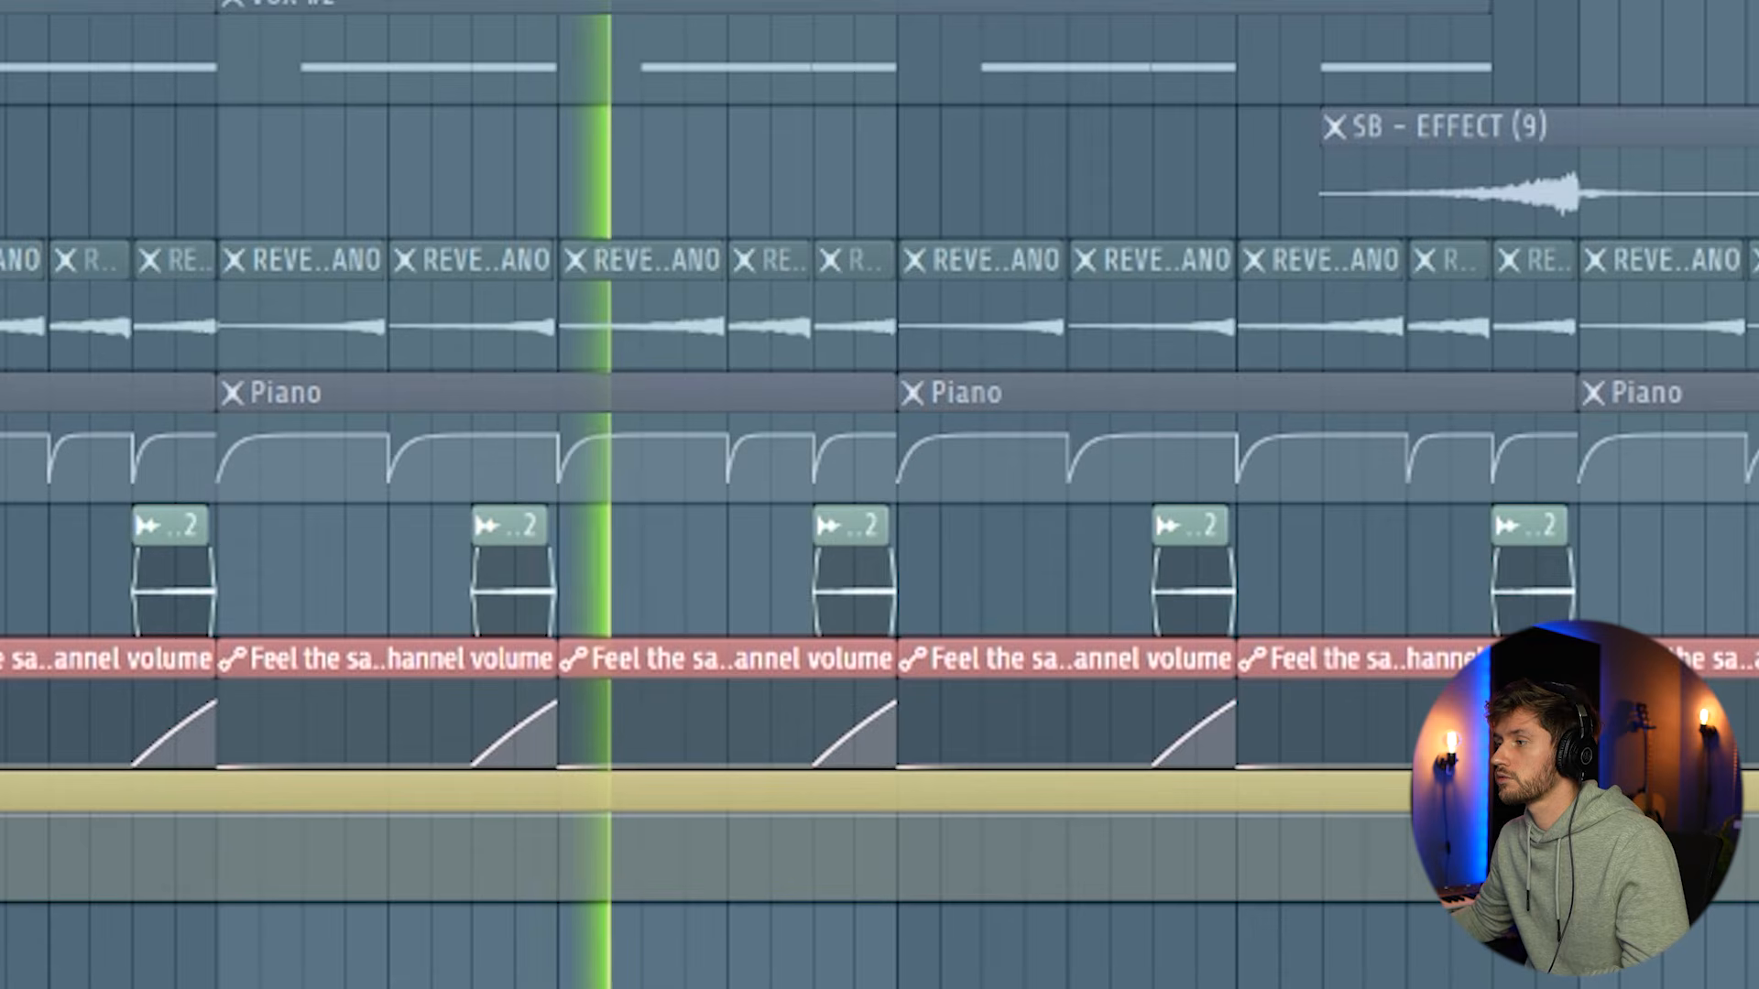
pyautogui.press('space')
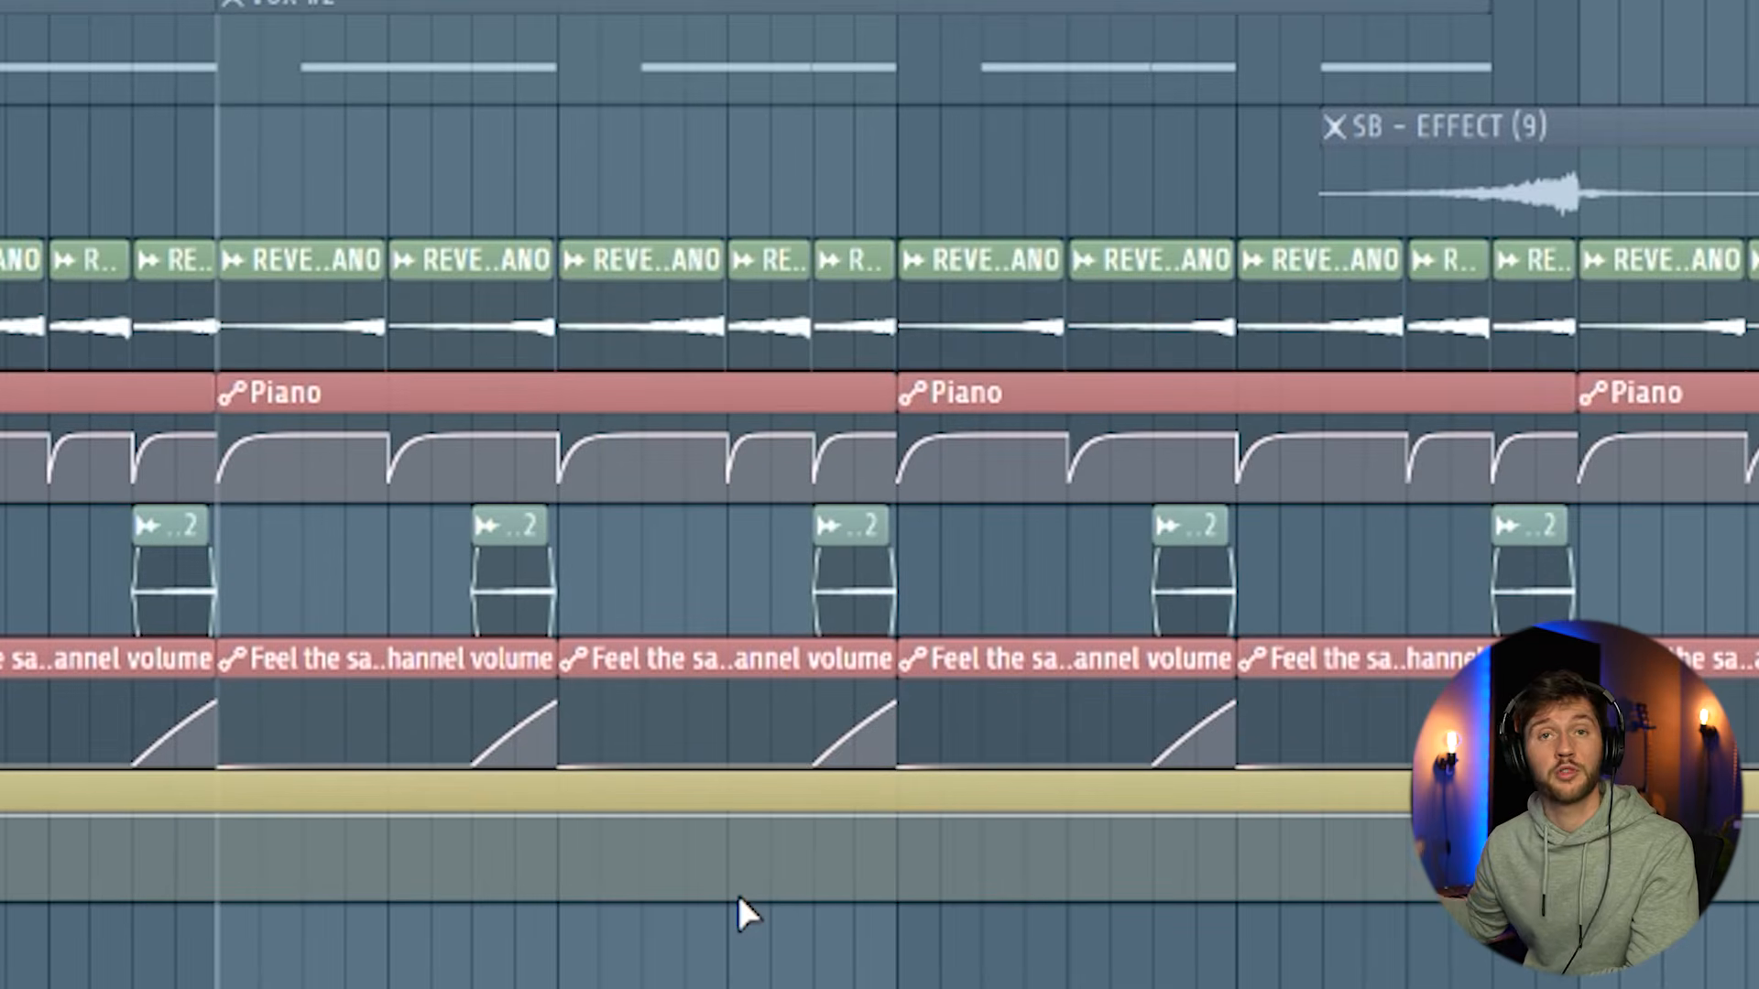
# - Play the intro with the reversed piano, and again with the VOX and VOX #2 tracks unmuted
pyautogui.press('space')
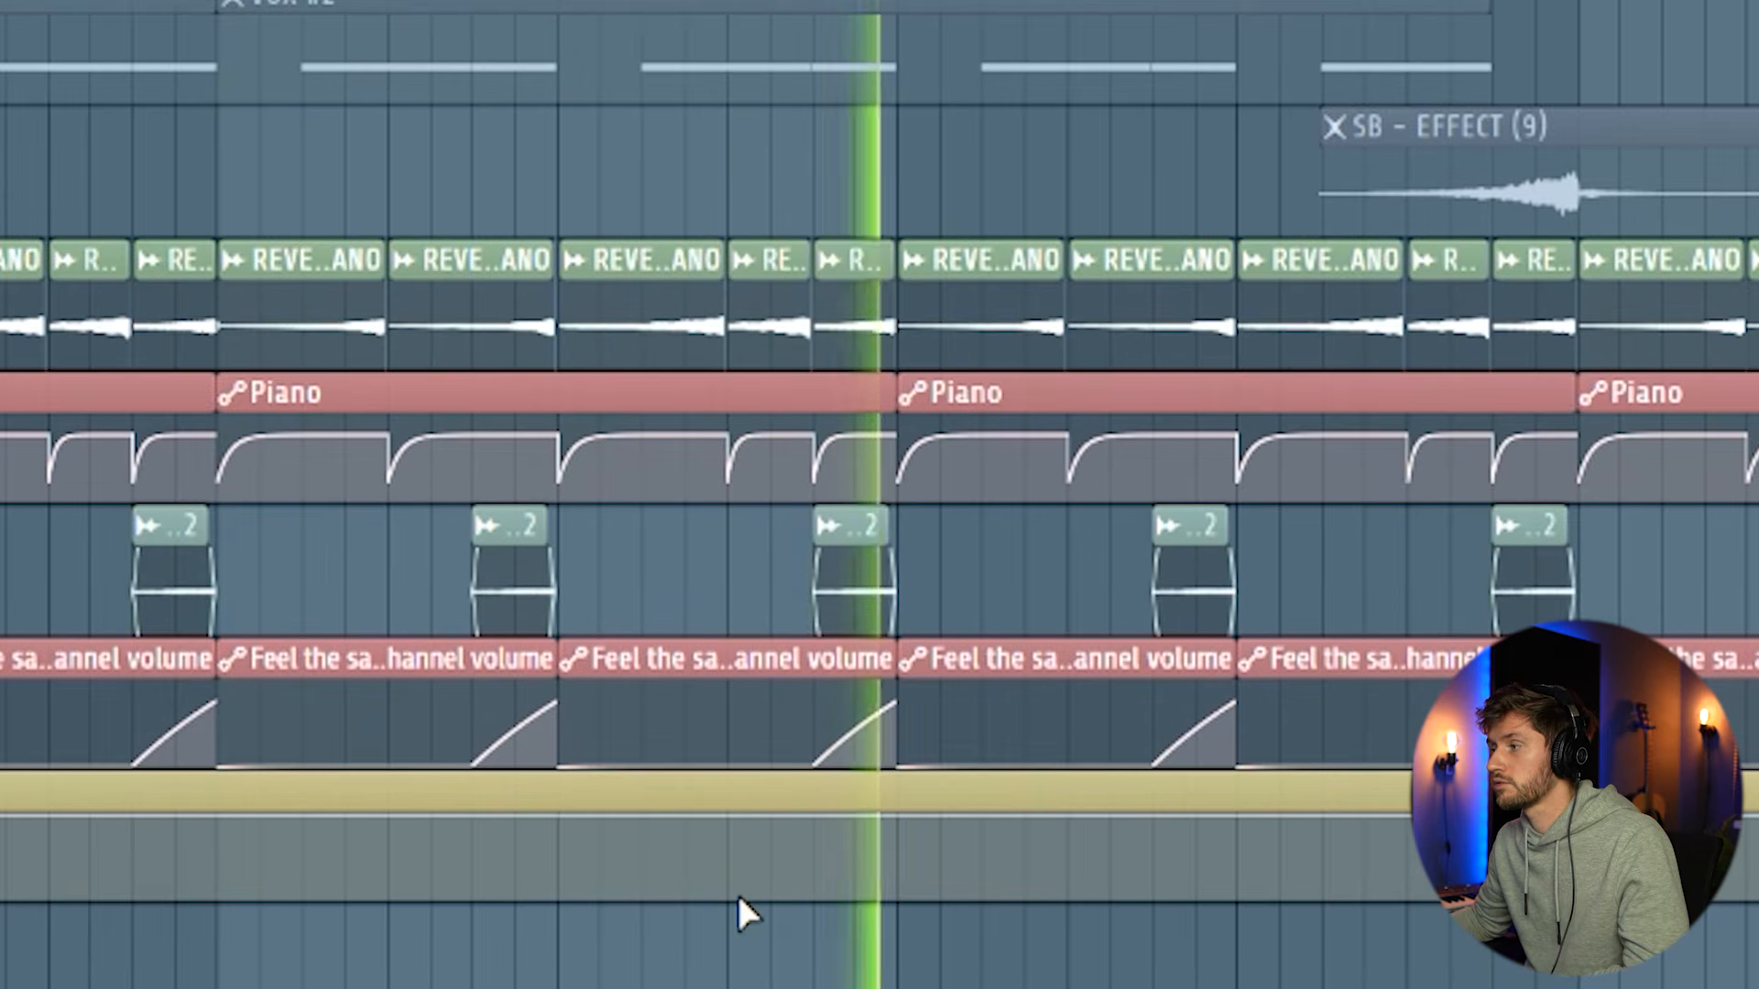
pyautogui.press('space')
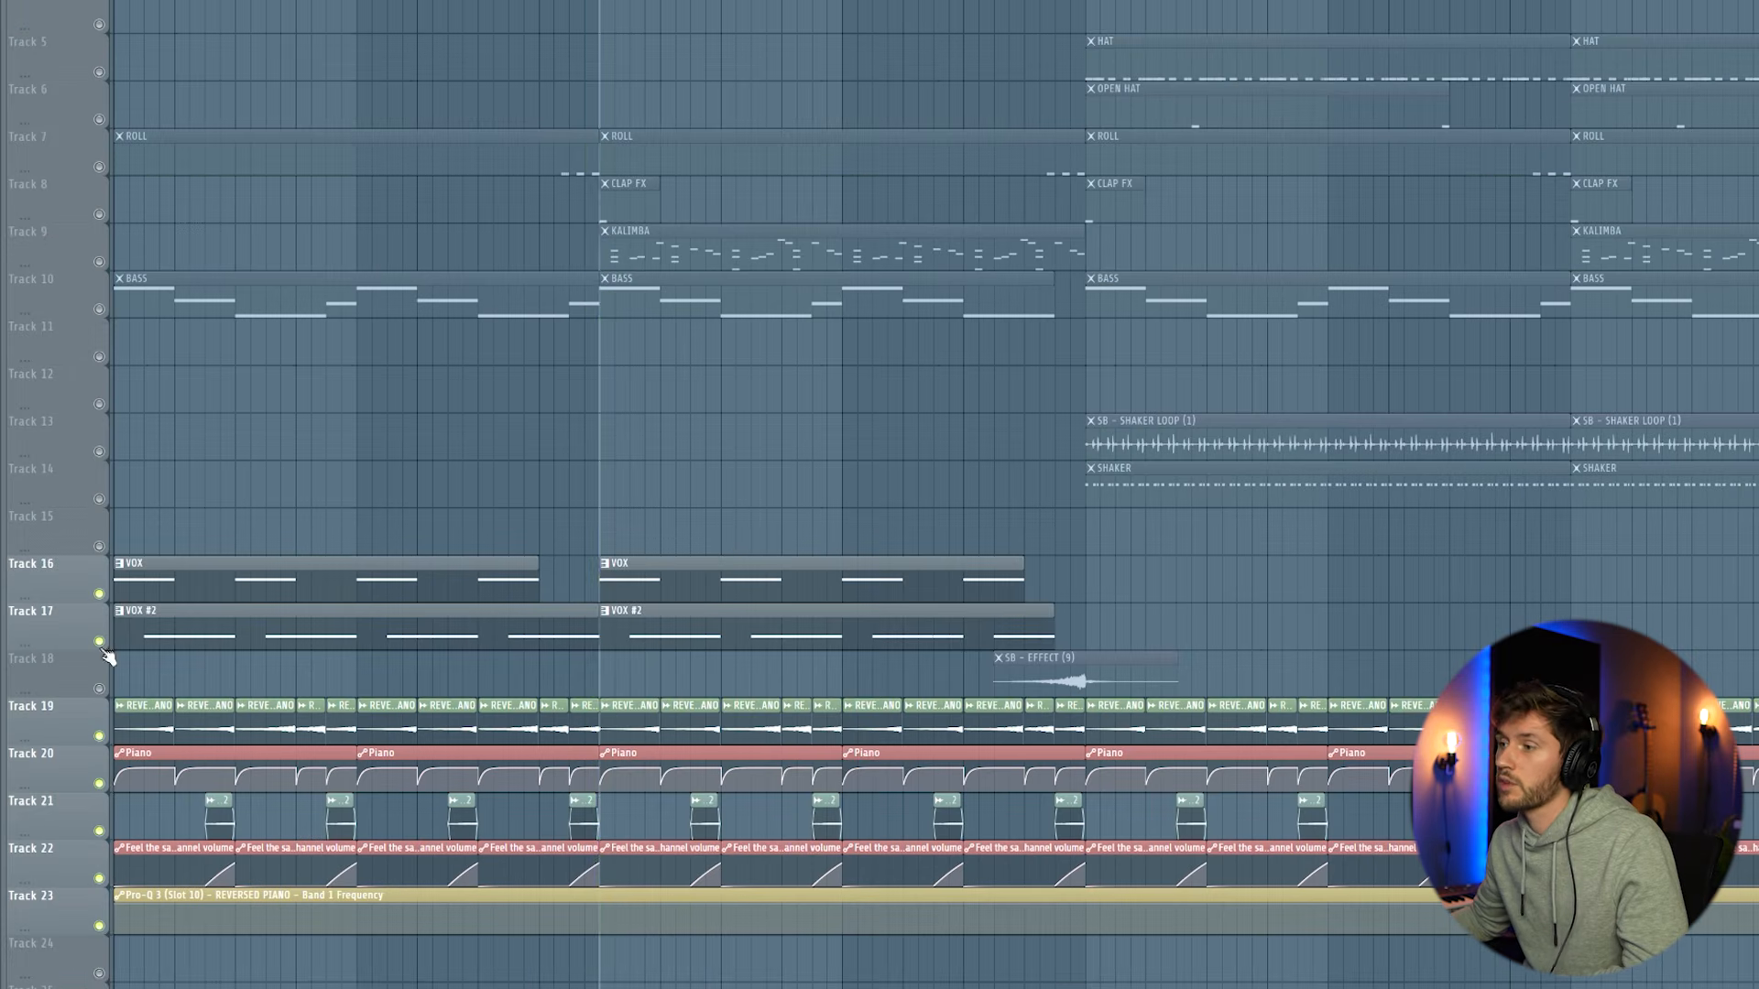
pyautogui.press('space')
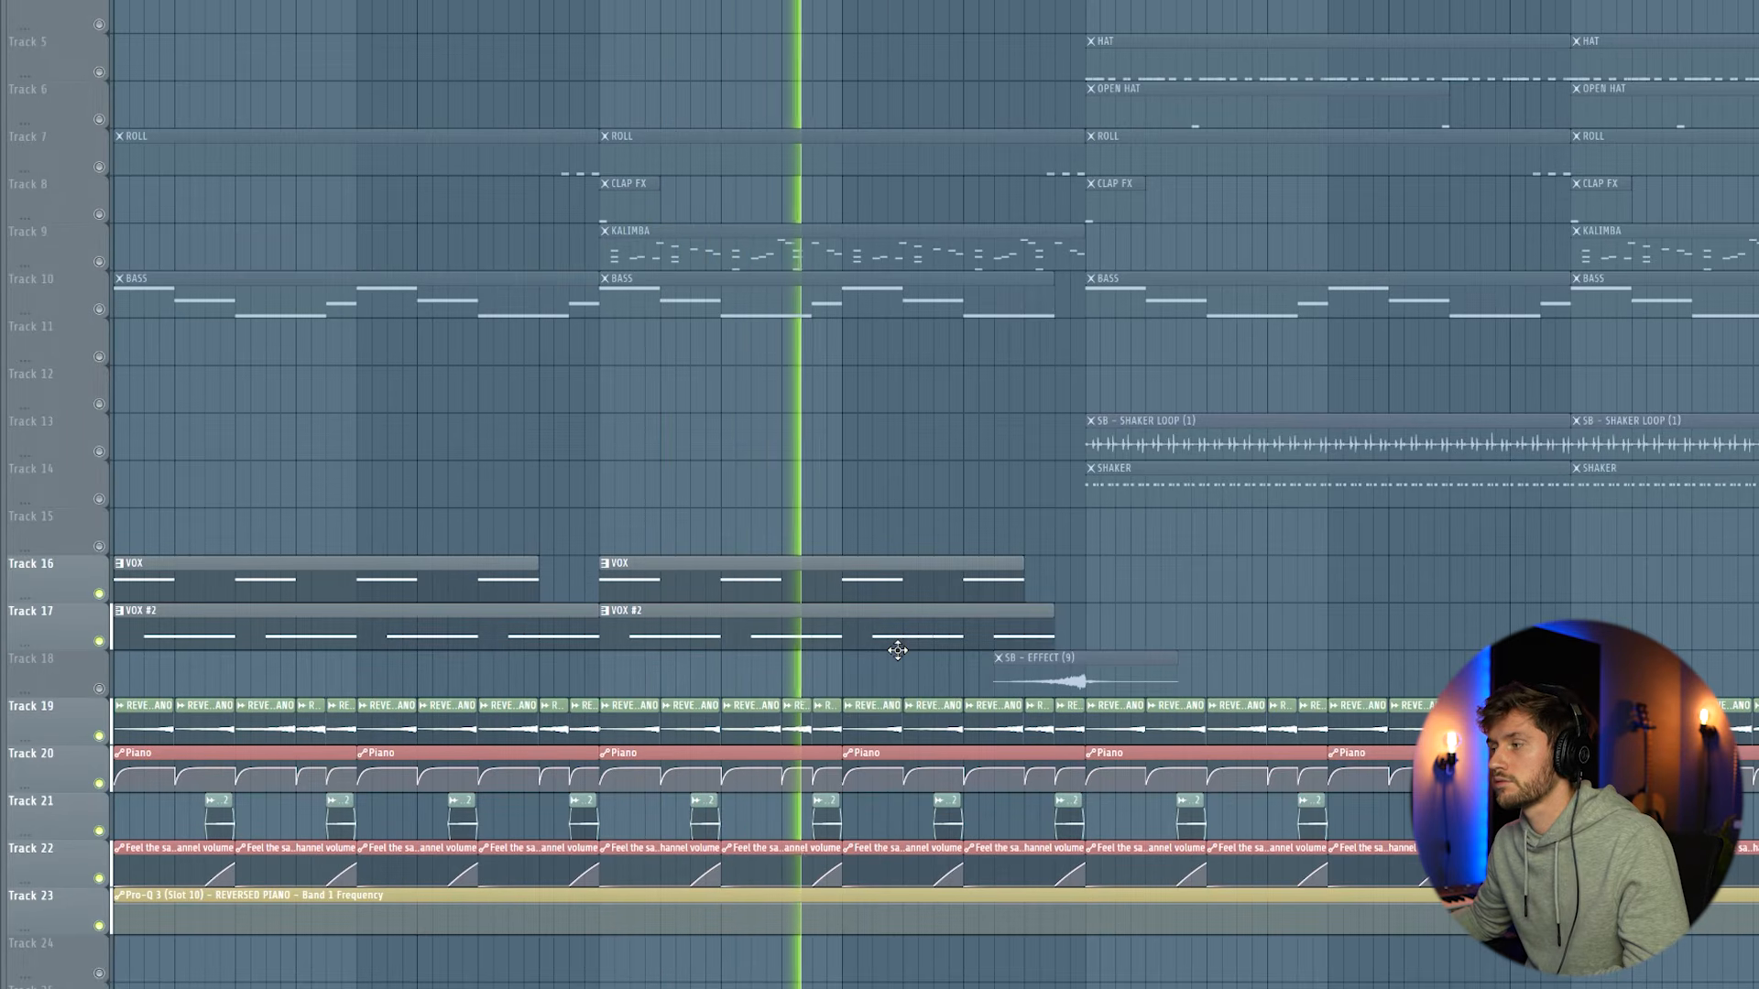
pyautogui.press('space')
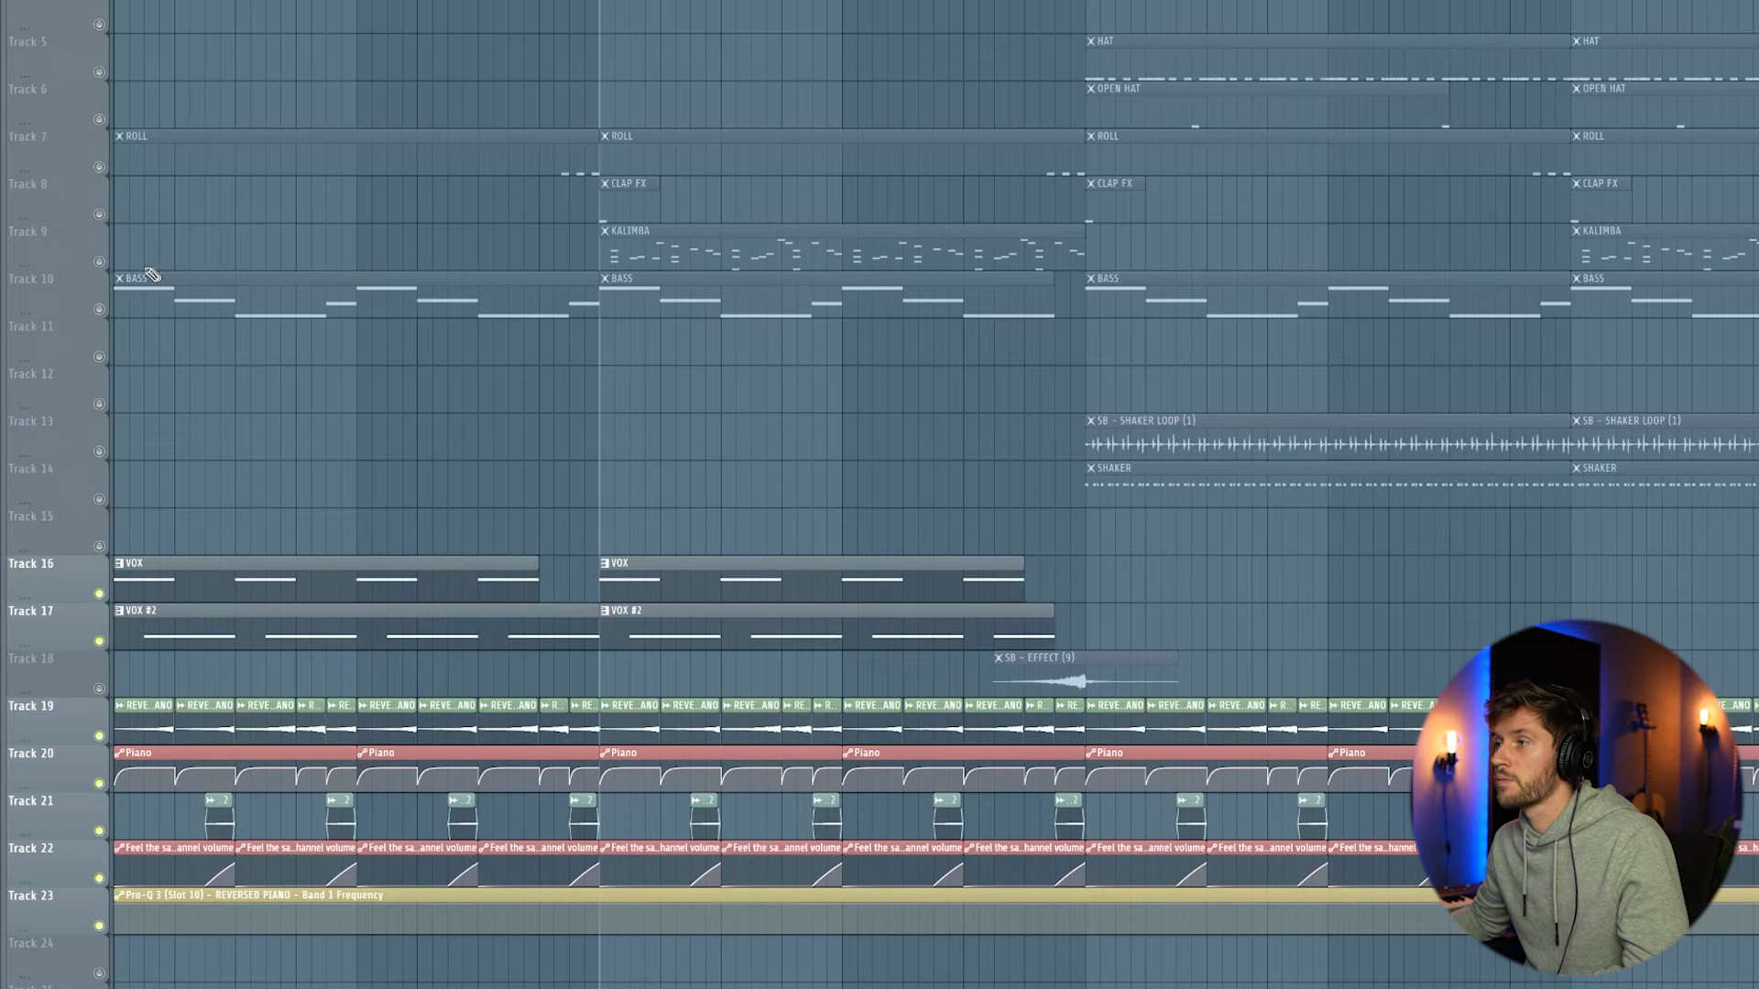
# - Unmute the BASS and KALIMBA tracks and play the section from bar nine
pyautogui.click(100, 309)
pyautogui.click(99, 262)
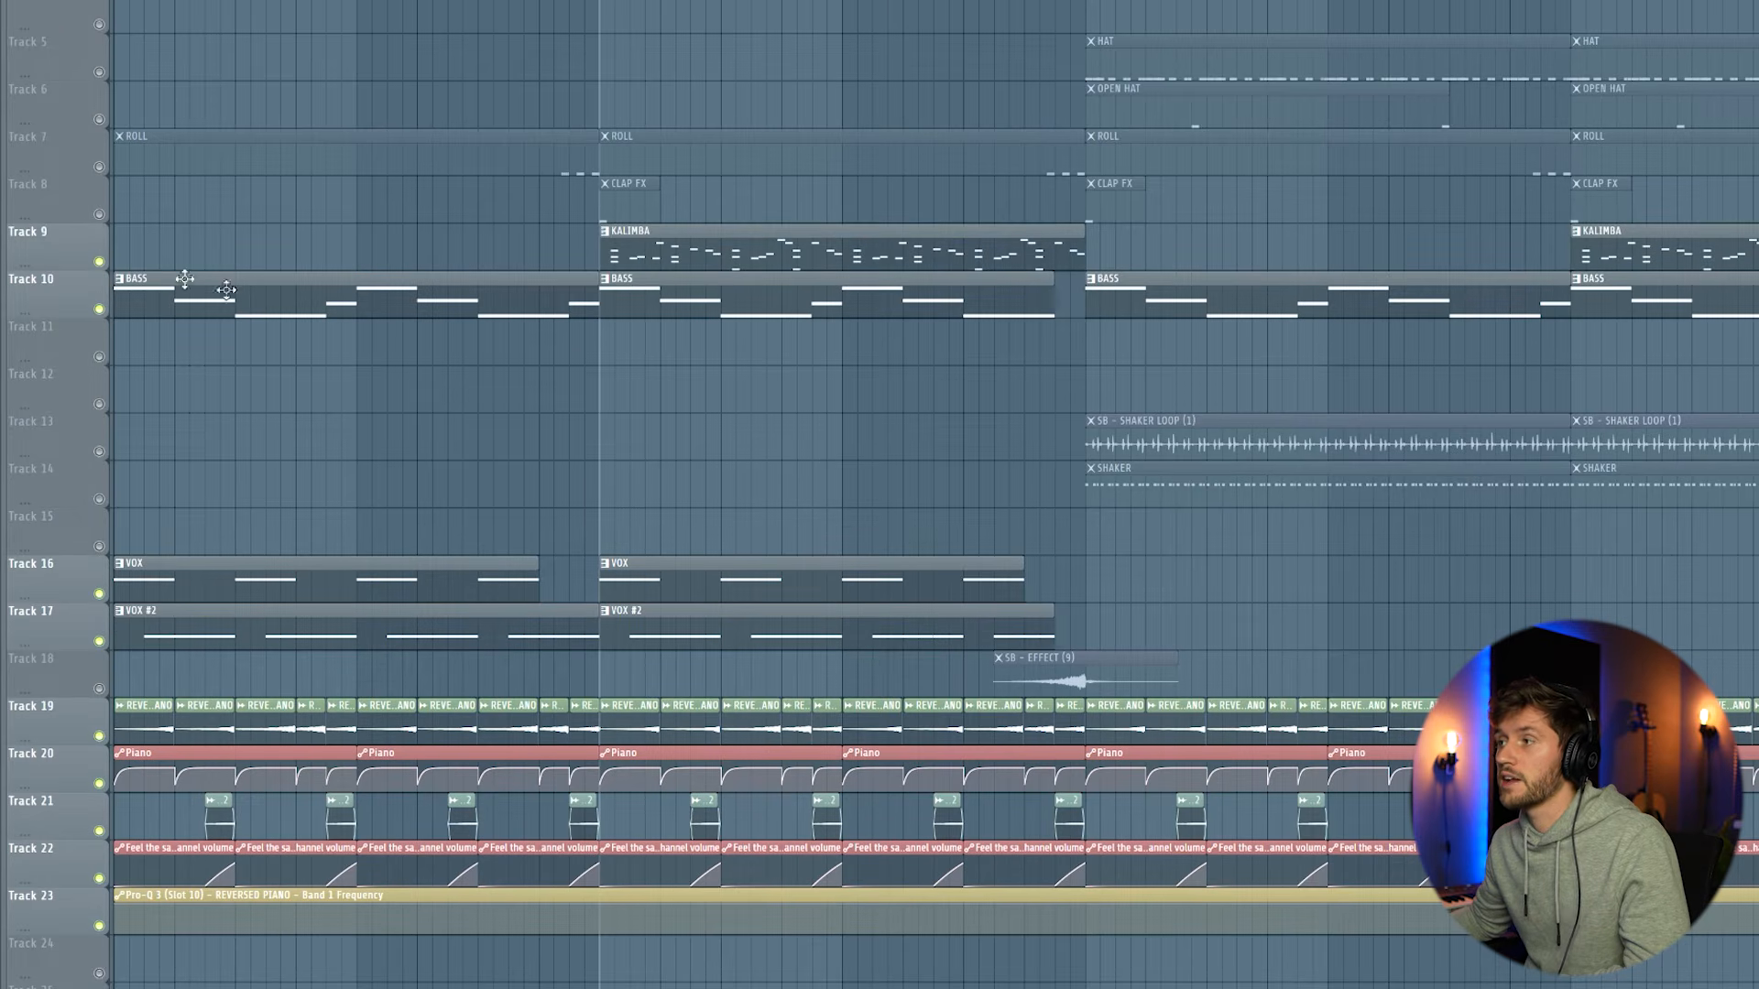
pyautogui.press('space')
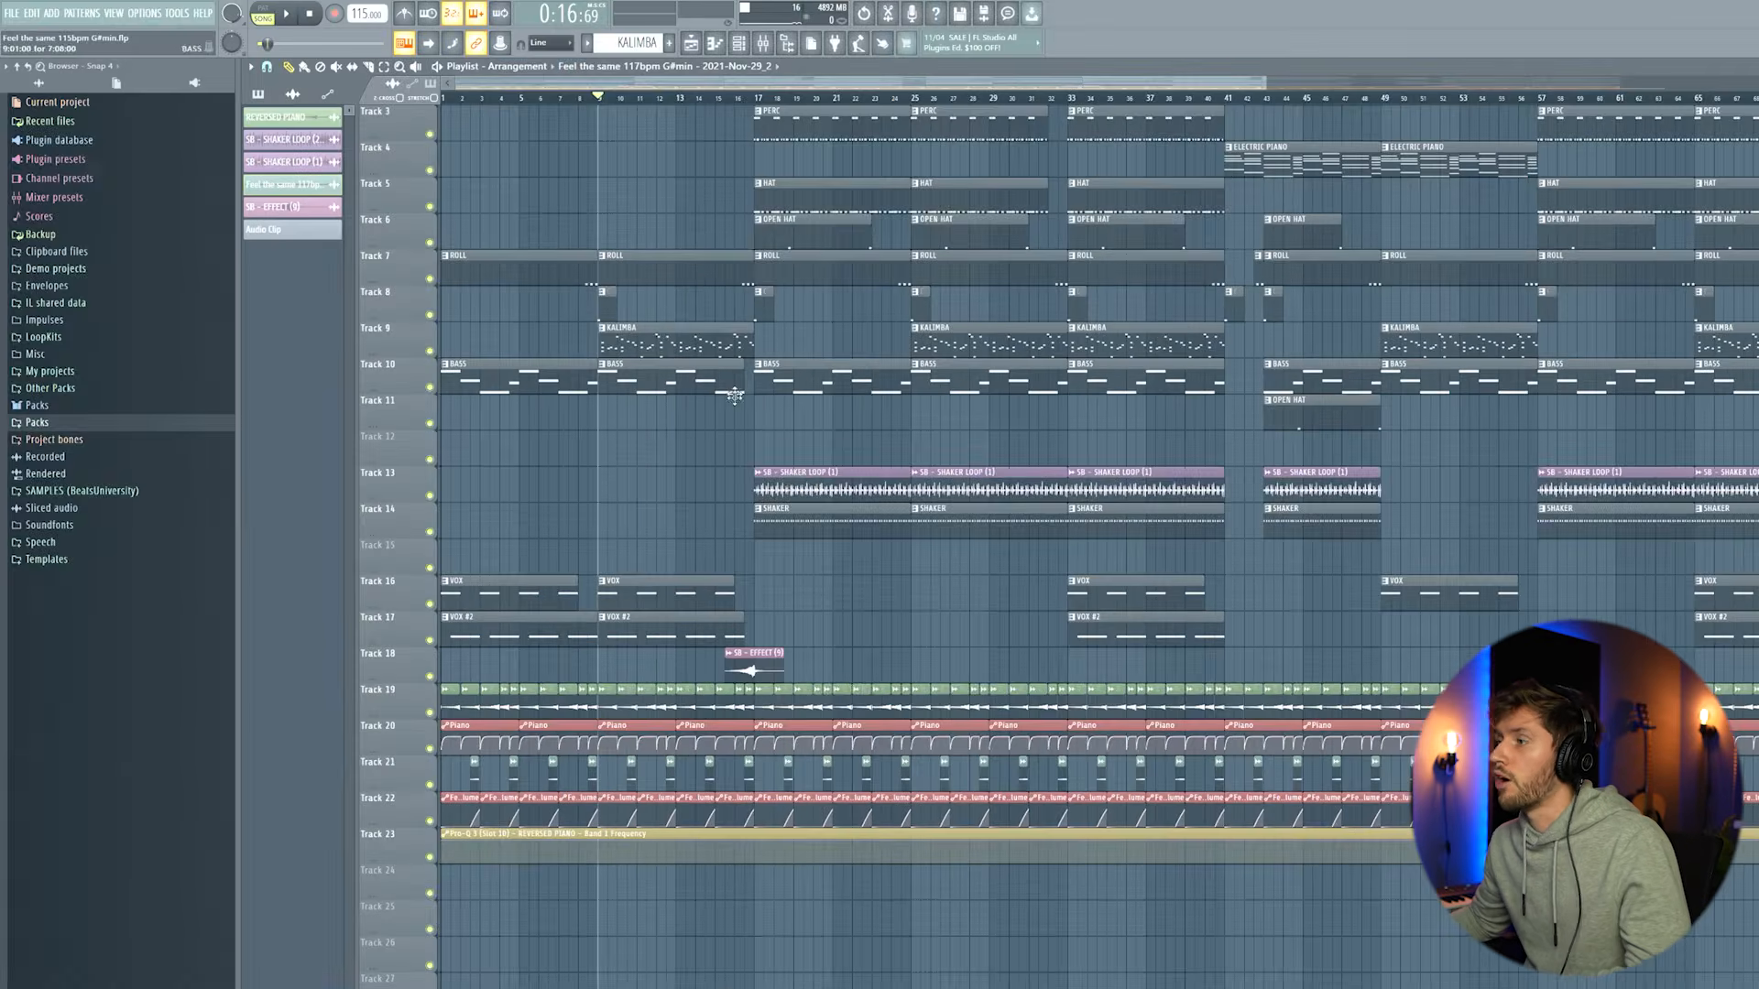
# - Inspect the shaker loop clip and the kalimba's Pendora instrument from the channel rack while the arrangement plays
pyautogui.doubleClick(788, 488)
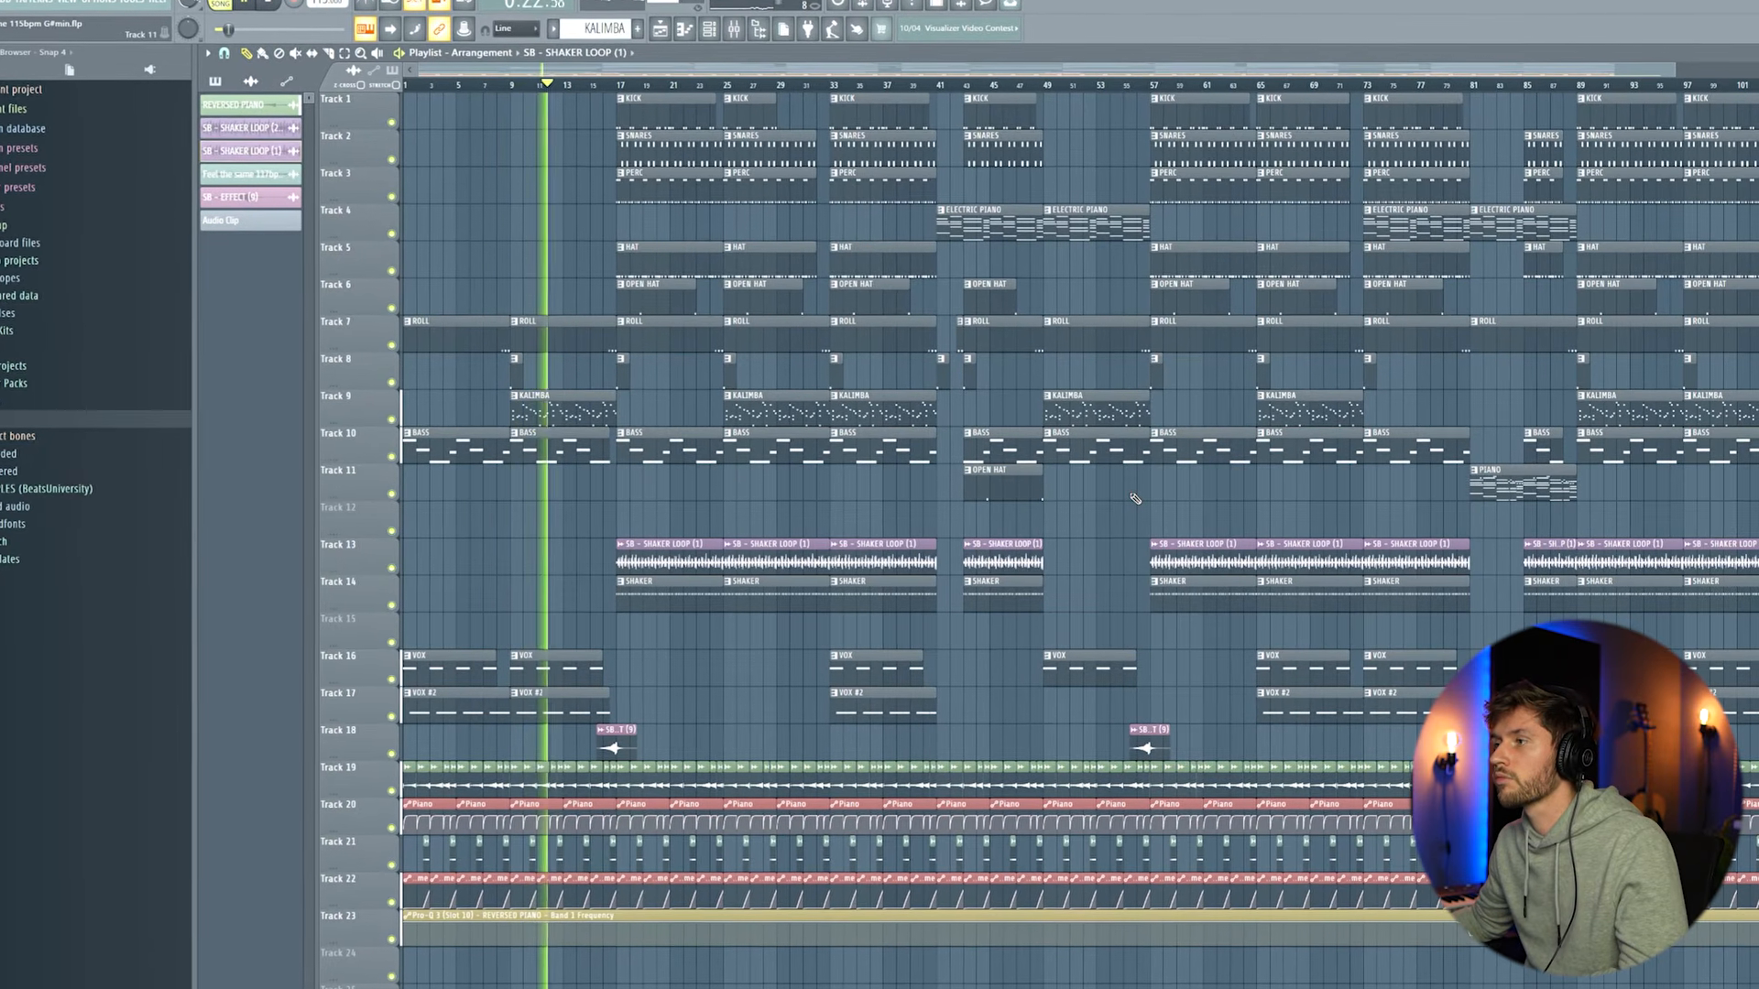
pyautogui.press('F6')
pyautogui.click(475, 325)
pyautogui.click(475, 380)
pyautogui.click(477, 428)
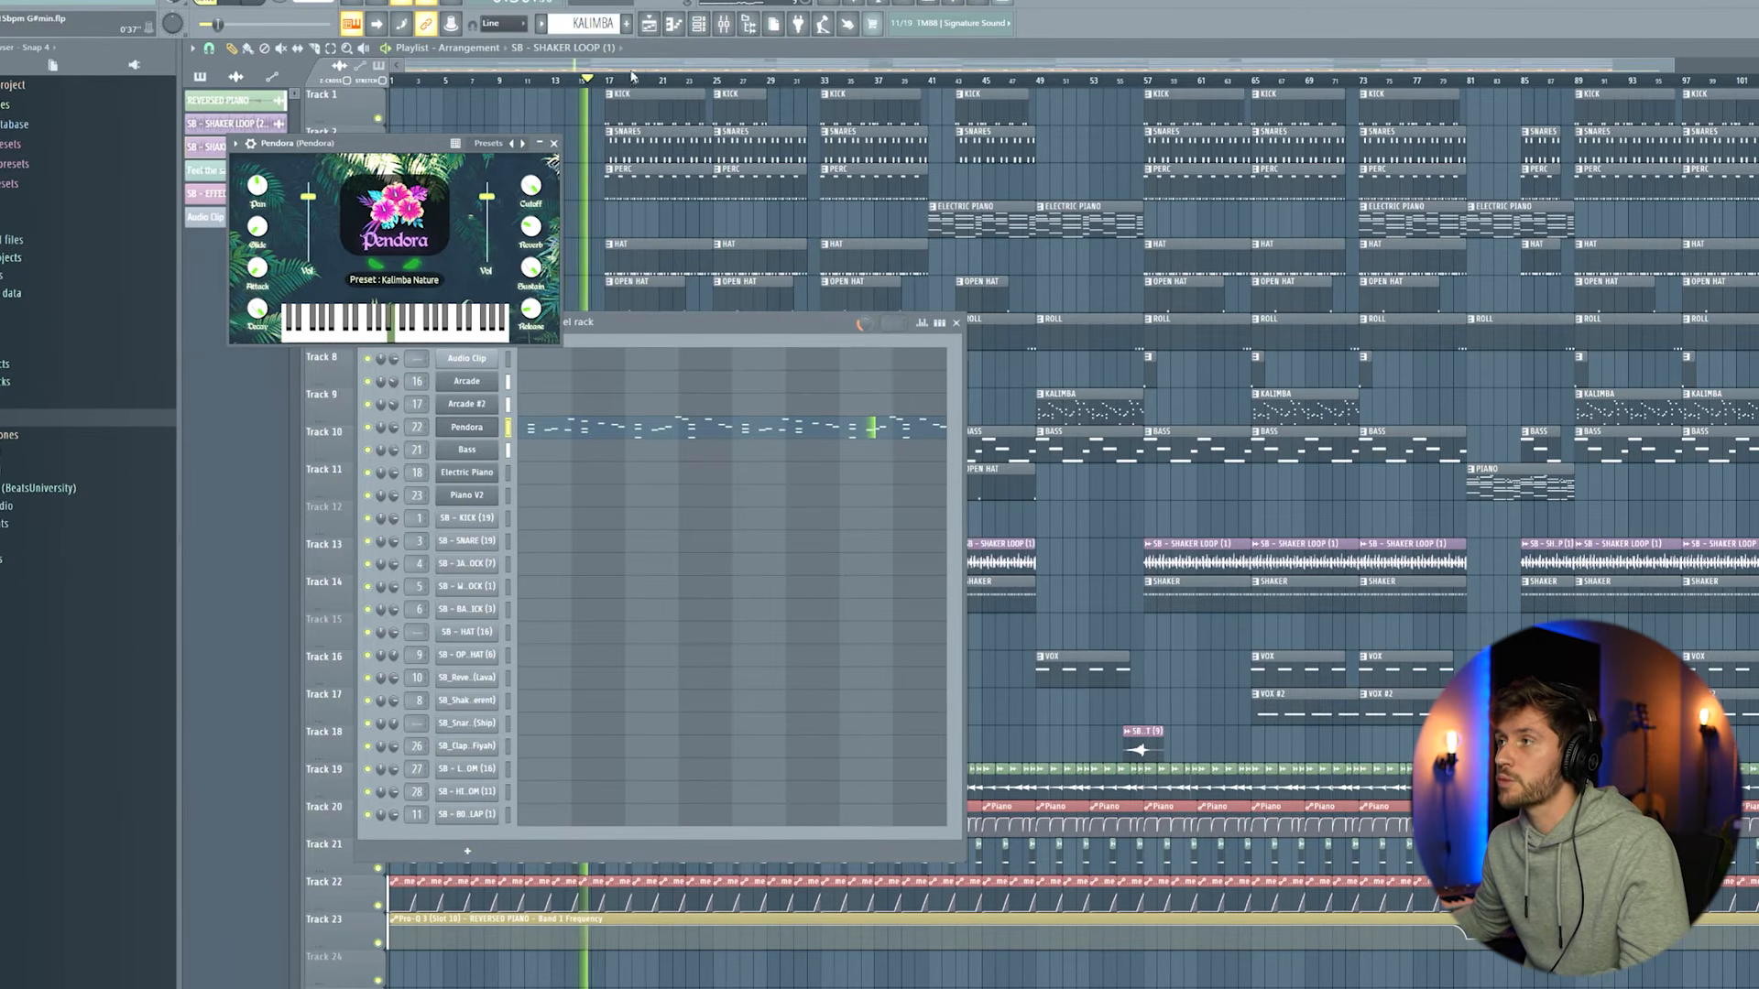
pyautogui.press('F12')
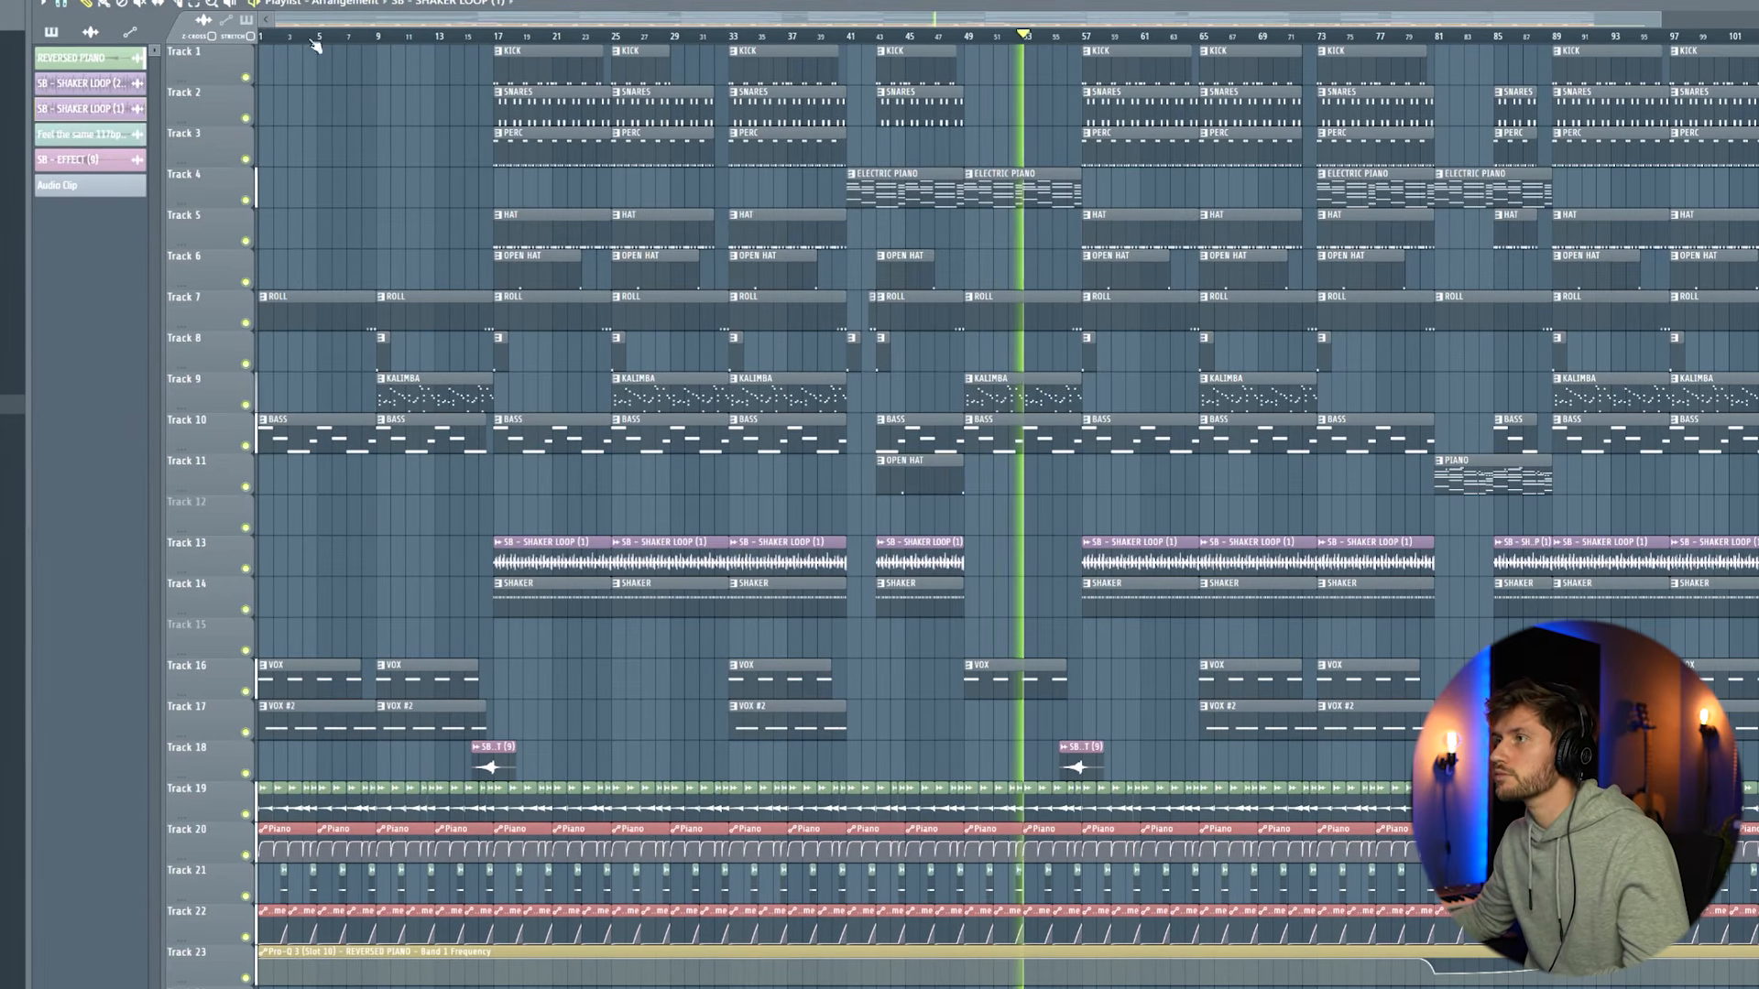
# - Review the PIANO pattern's notes and play the arrangement from just before its clip at bar 81
pyautogui.moveTo(280, 27); pyautogui.dragTo(766, 56)
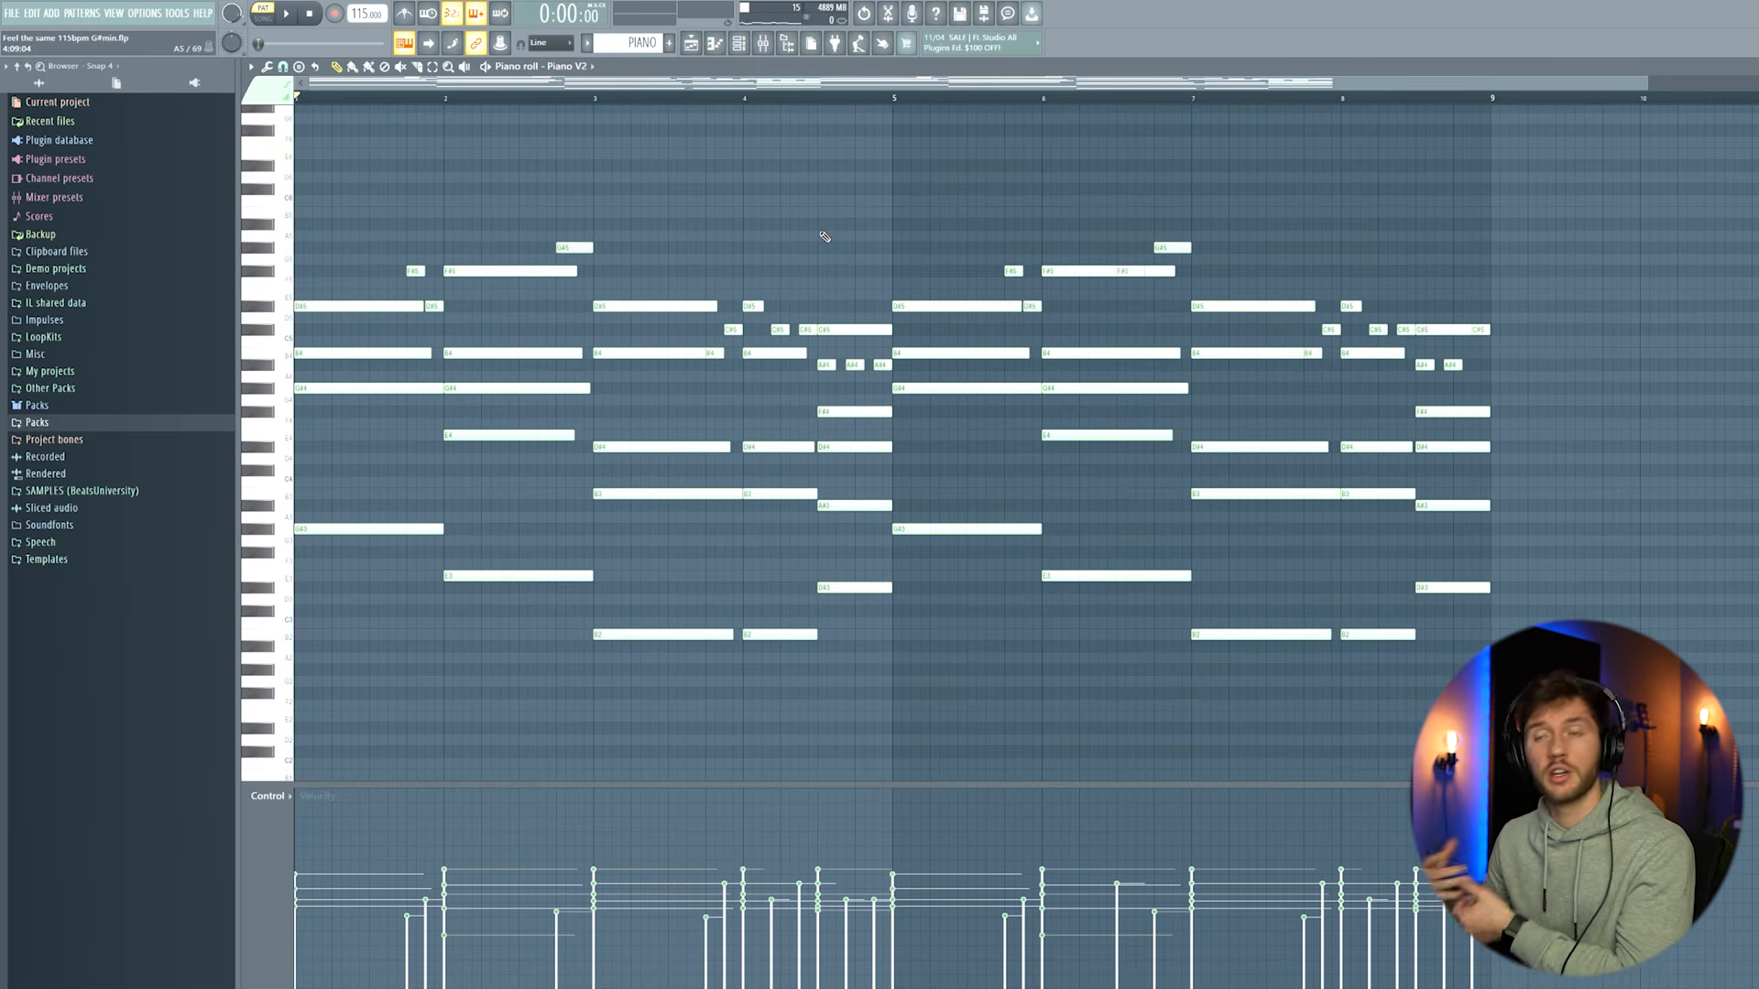
pyautogui.press('space')
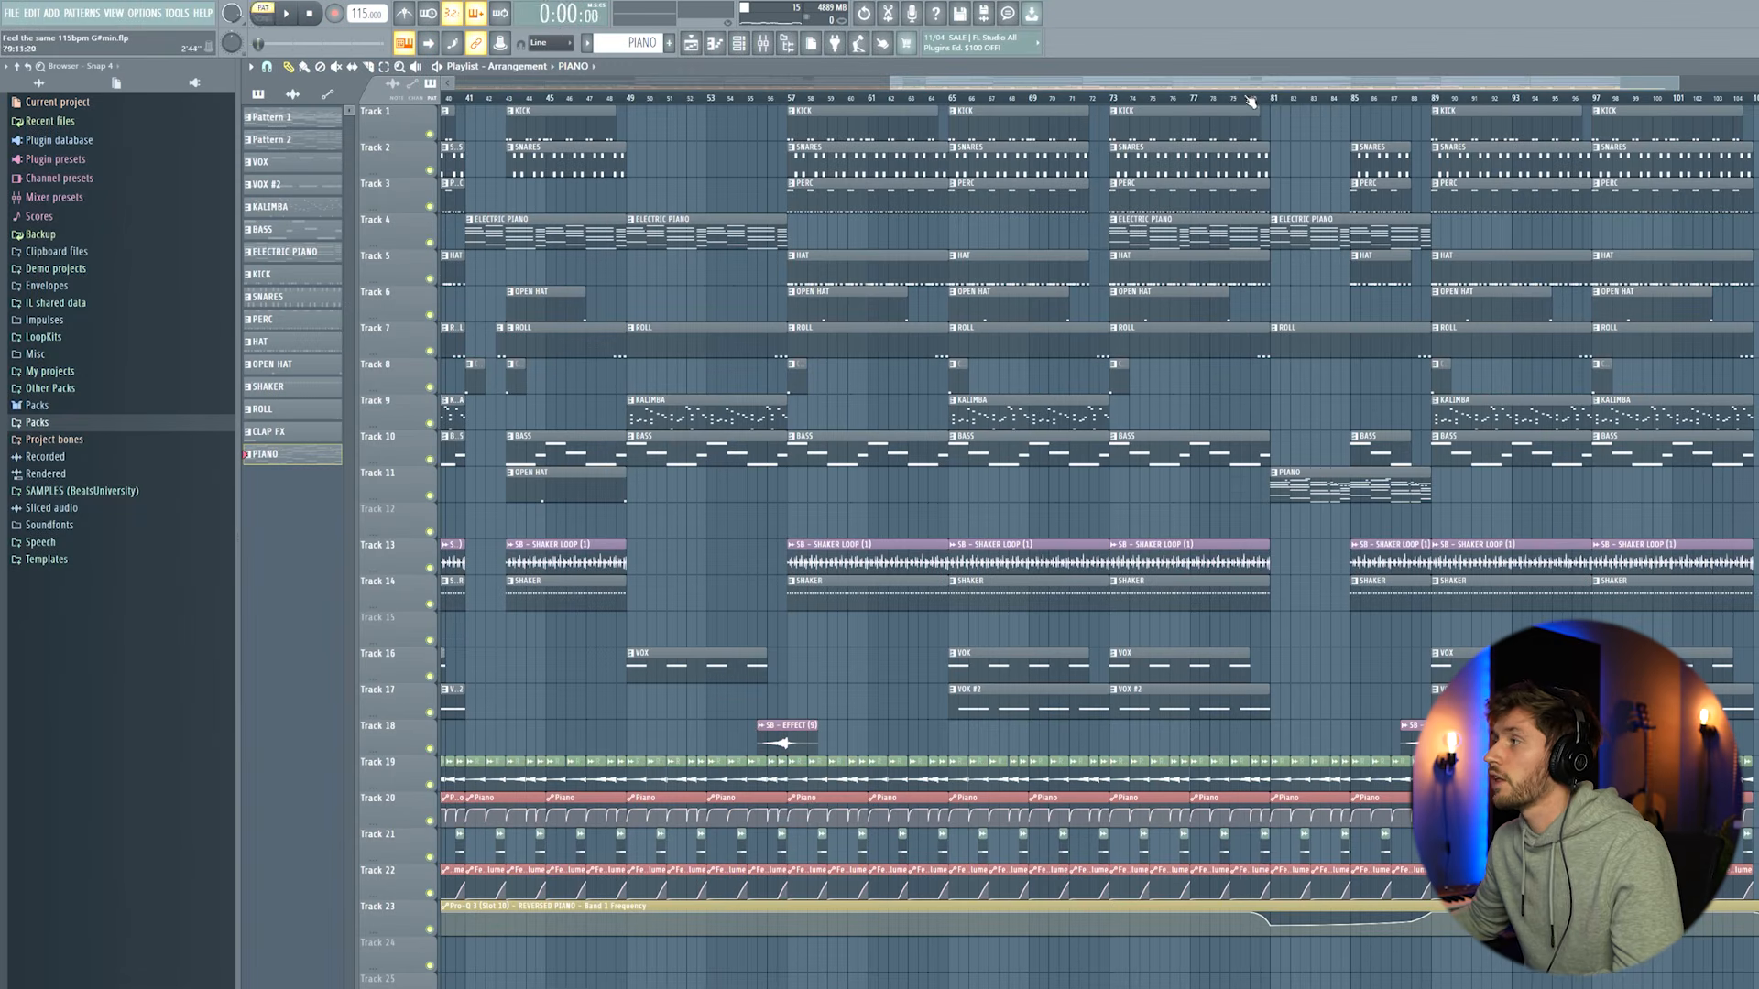
pyautogui.click(1255, 97)
pyautogui.moveTo(973, 86); pyautogui.dragTo(1227, 92)
pyautogui.press('space')
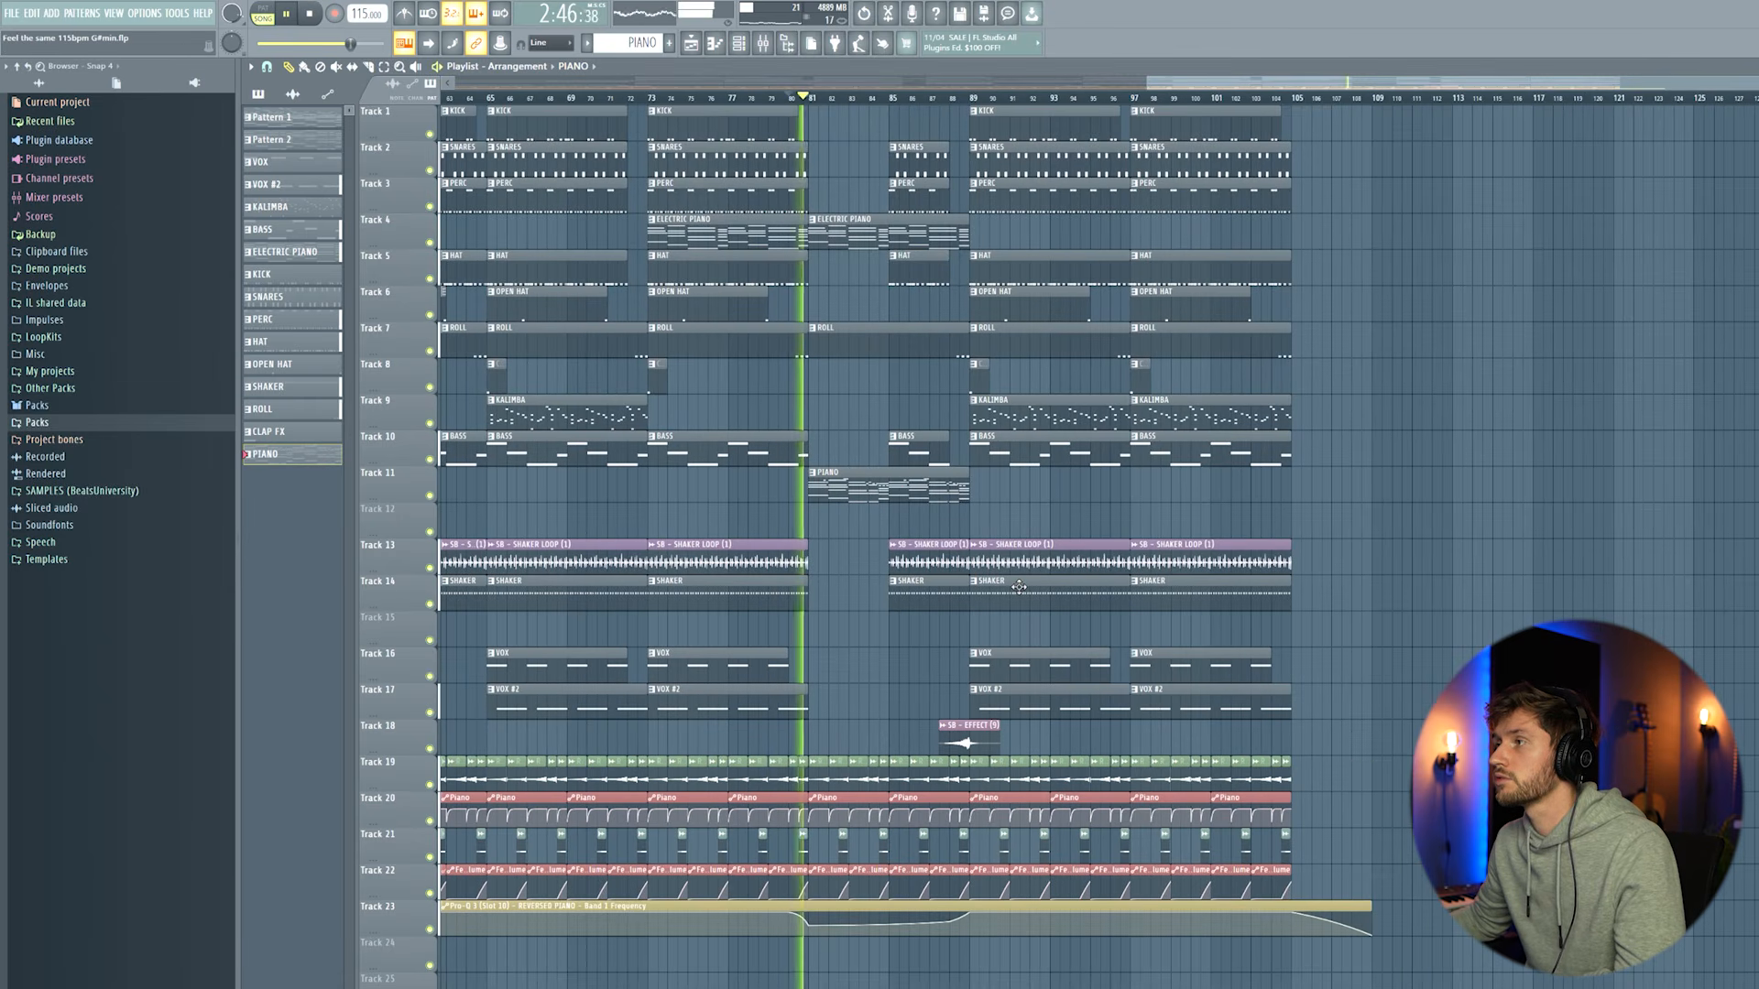